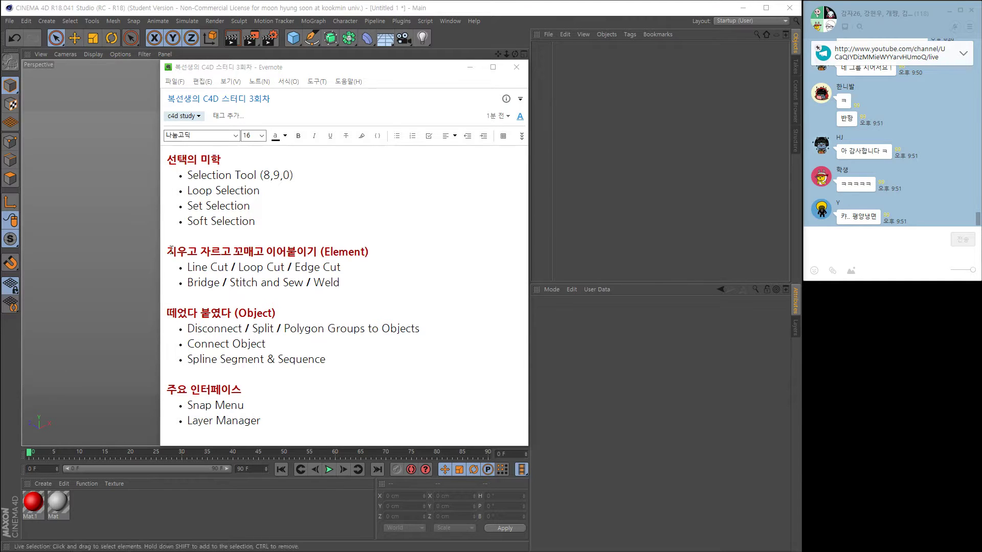
# Review the Element section of the study note, covering the cut, bridge, stitch and weld tools, and put the note away.
pyautogui.moveTo(169, 250); pyautogui.dragTo(317, 251)
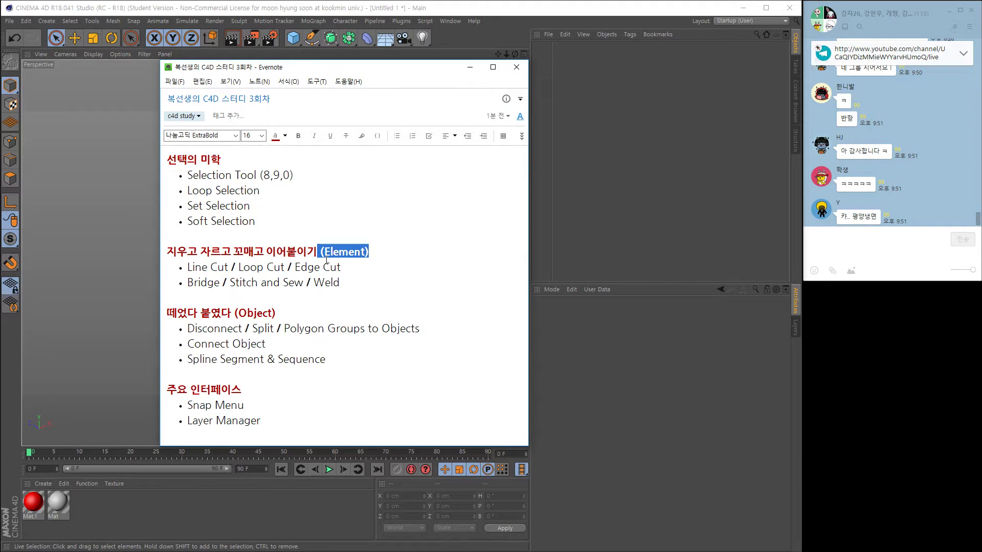
pyautogui.click(339, 251)
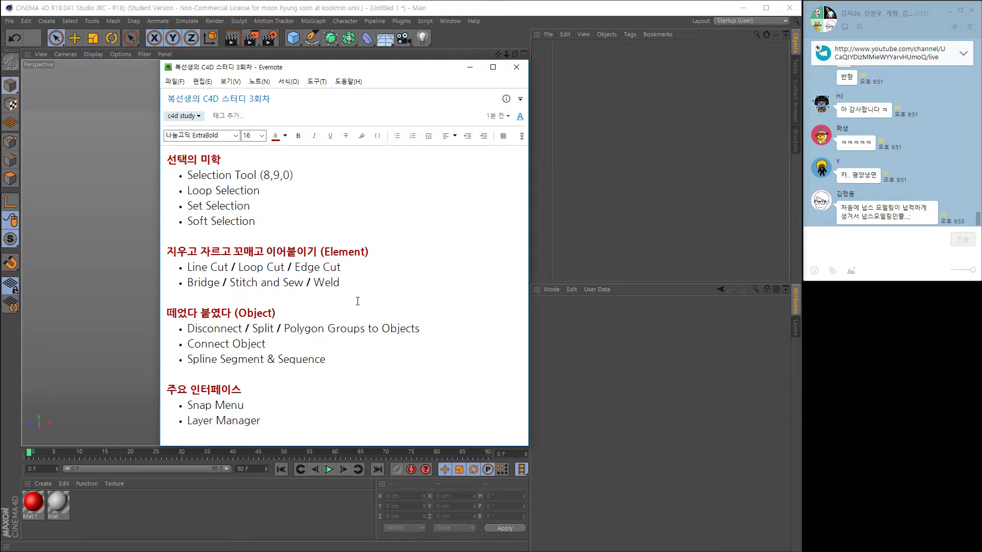
pyautogui.click(190, 268)
pyautogui.moveTo(188, 268); pyautogui.dragTo(343, 270)
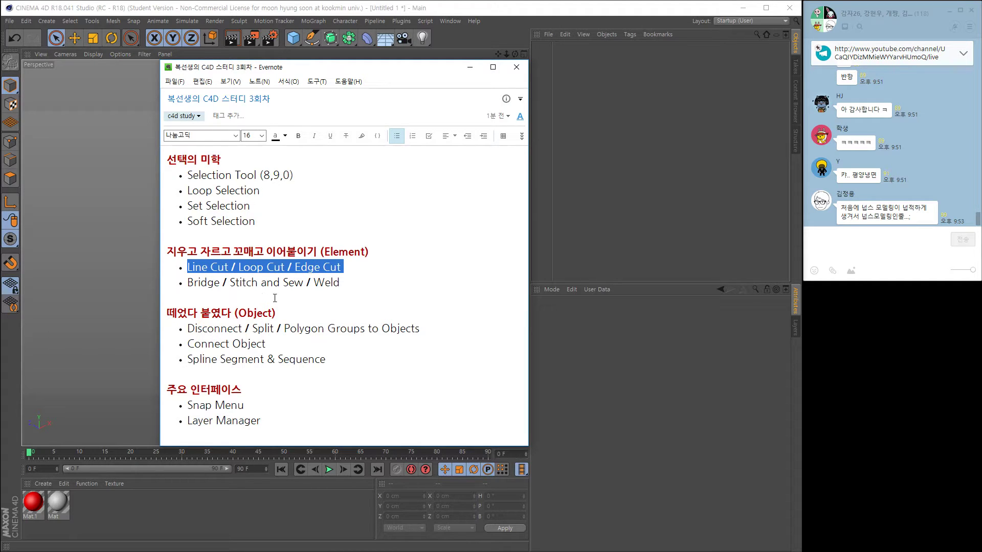
pyautogui.click(237, 282)
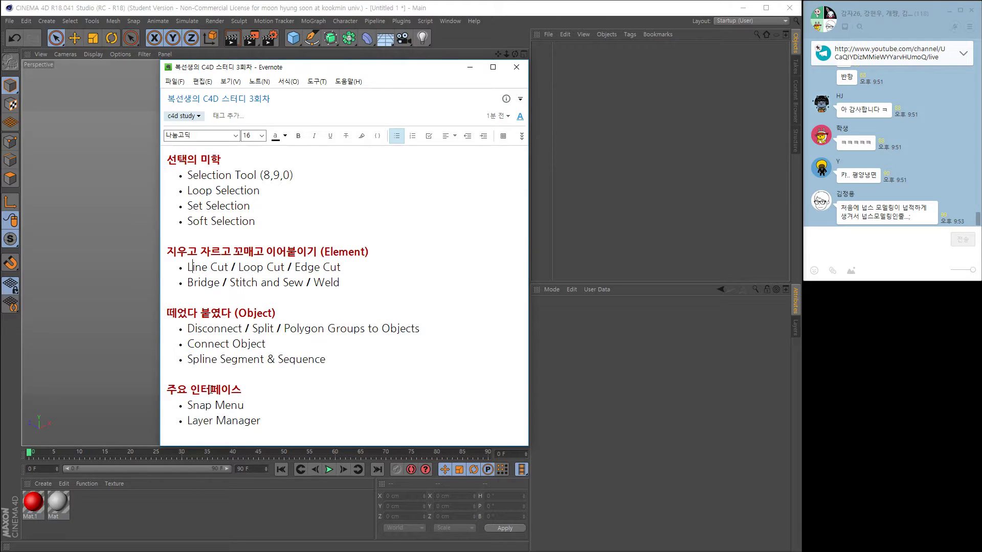
pyautogui.moveTo(250, 268); pyautogui.dragTo(251, 282)
pyautogui.click(300, 286)
pyautogui.click(350, 251)
pyautogui.click(468, 69)
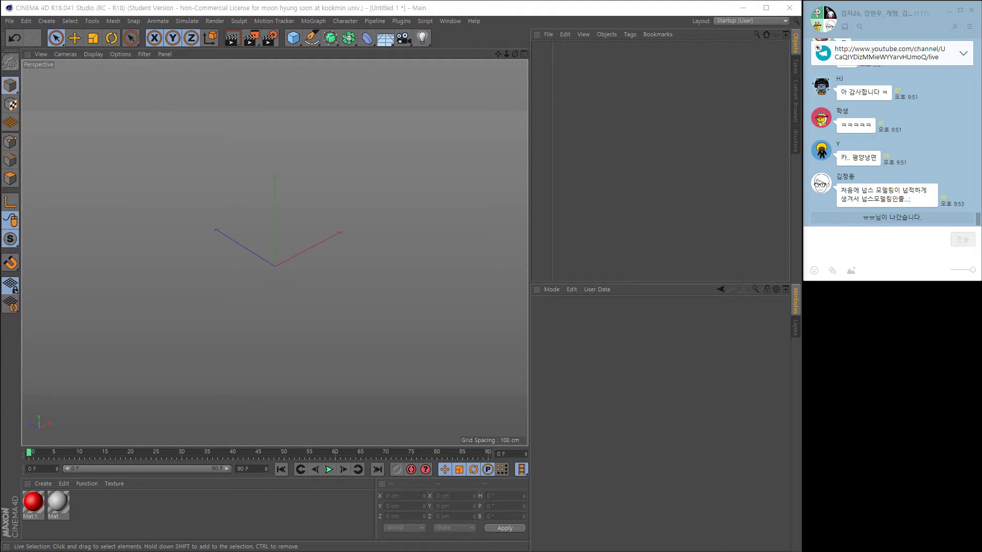
# Add a cube primitive and convert it to an editable polygon object.
pyautogui.click(293, 37)
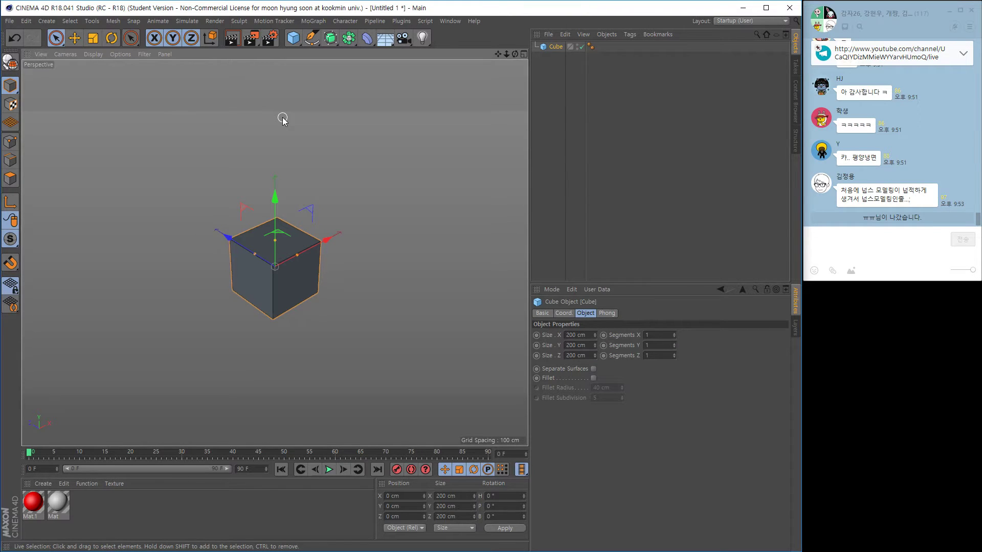
pyautogui.keyDown('alt'); pyautogui.moveTo(289, 271); pyautogui.dragTo(339, 285, button='right'); pyautogui.keyUp('alt')
pyautogui.keyDown('alt'); pyautogui.moveTo(340, 285); pyautogui.dragTo(232, 268); pyautogui.keyUp('alt')
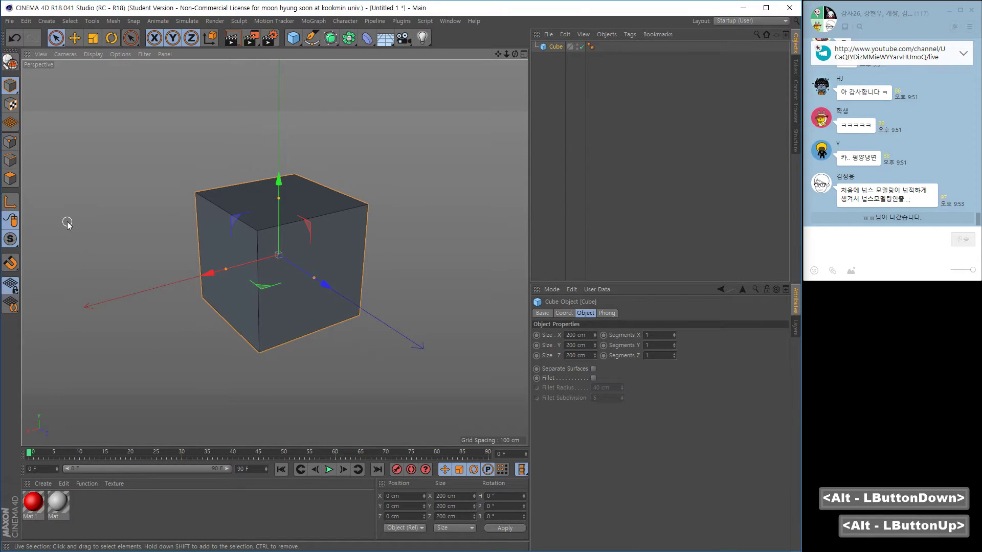
pyautogui.click(11, 61)
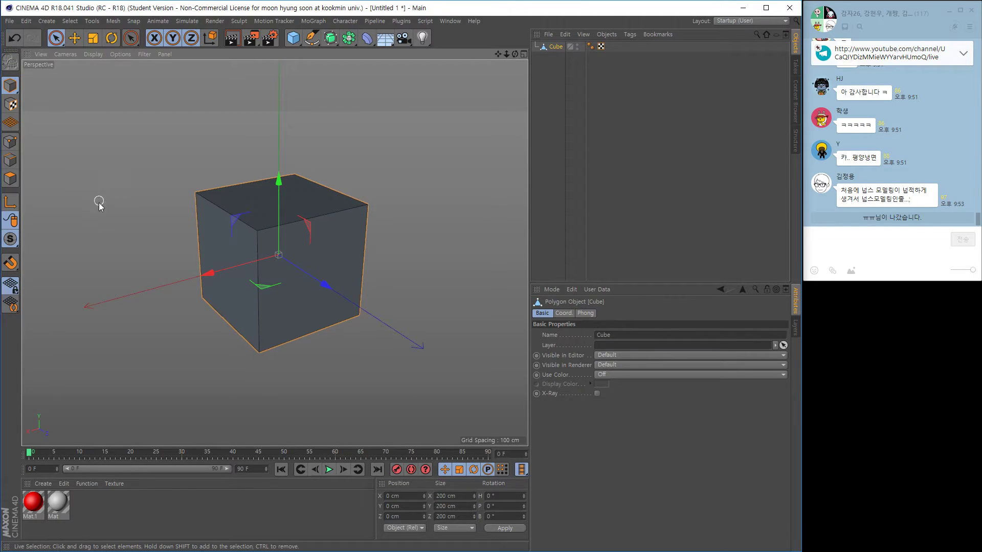
# Select the cube's nearest upper corner point and disable soft selection for the Move tool.
pyautogui.click(55, 38)
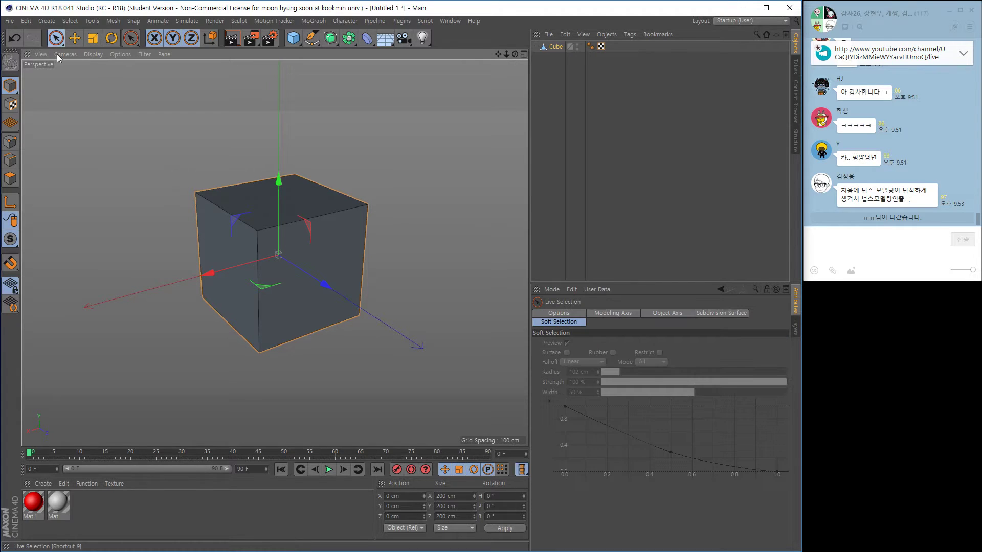
pyautogui.click(10, 178)
pyautogui.keyDown('alt'); pyautogui.moveTo(57, 216); pyautogui.dragTo(278, 256); pyautogui.keyUp('alt')
pyautogui.keyDown('alt'); pyautogui.moveTo(278, 256); pyautogui.dragTo(101, 202, button='right'); pyautogui.keyUp('alt')
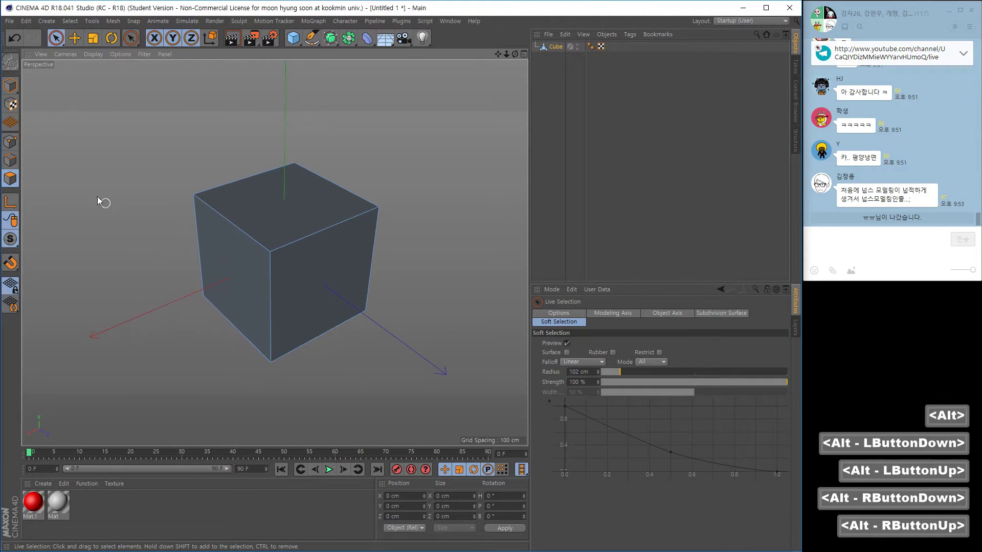
pyautogui.keyDown('alt'); pyautogui.moveTo(151, 276); pyautogui.dragTo(158, 271); pyautogui.keyUp('alt')
pyautogui.keyDown('alt'); pyautogui.moveTo(159, 271); pyautogui.dragTo(206, 281, button='right'); pyautogui.keyUp('alt')
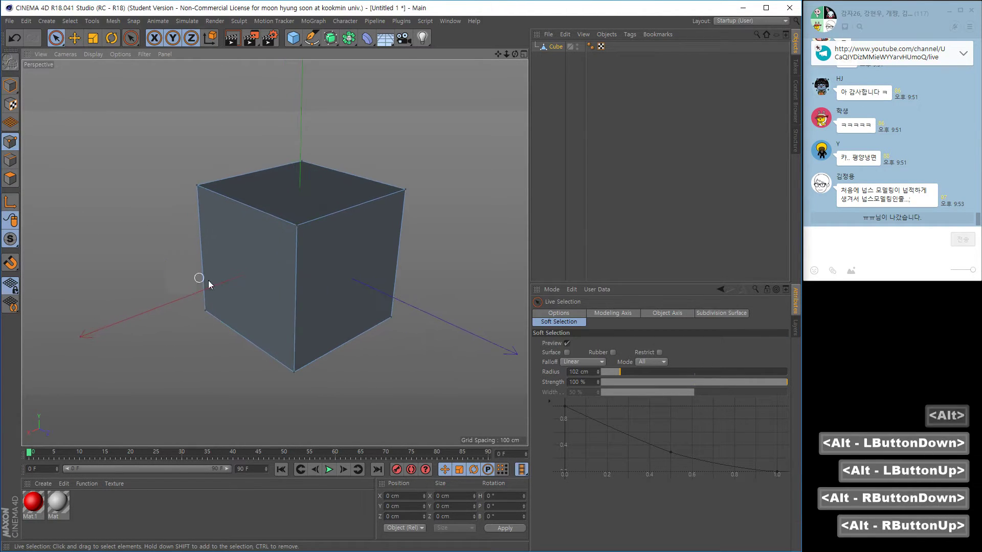
pyautogui.click(296, 226)
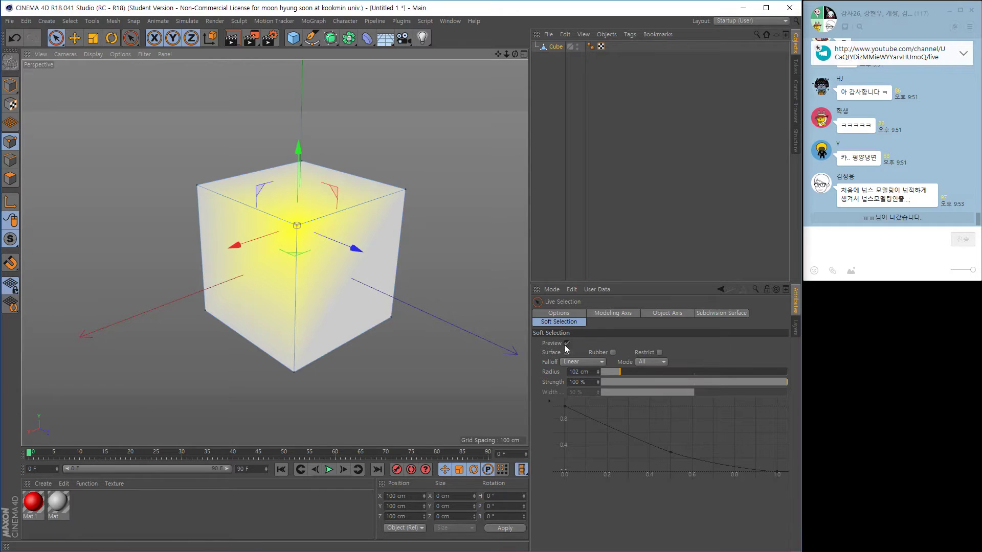
pyautogui.click(75, 38)
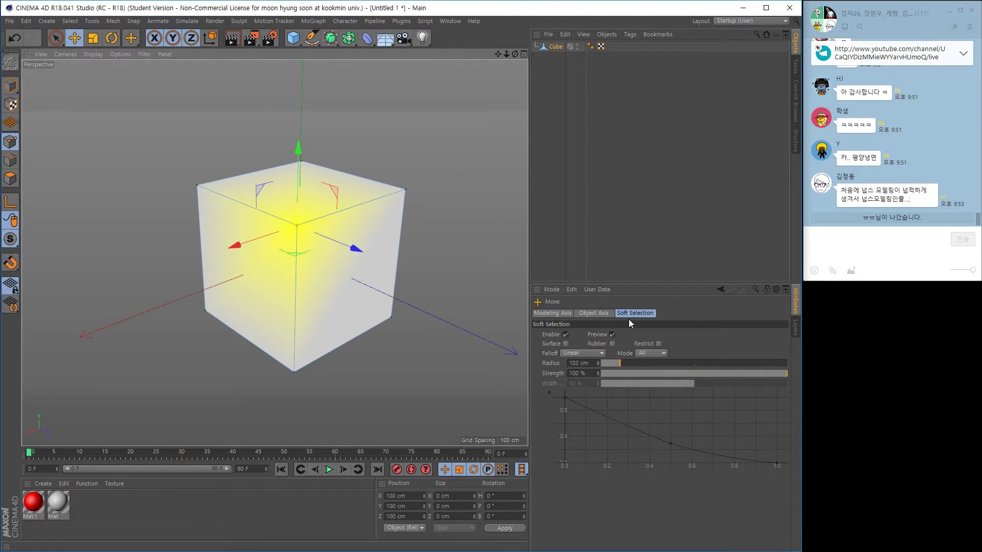
pyautogui.click(566, 334)
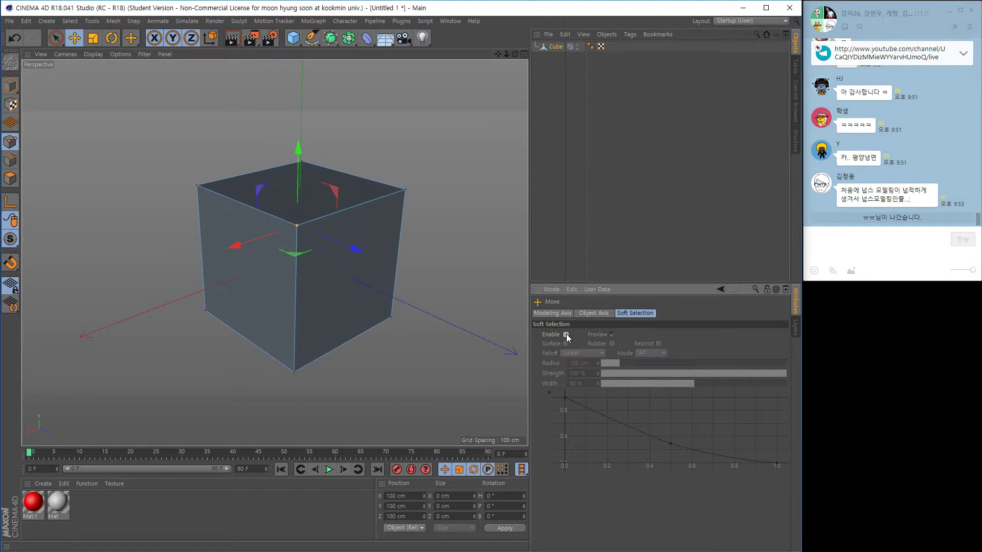
# Delete the selected corner point, inspect the opened cube from several angles, and undo the deletion.
pyautogui.moveTo(355, 251)
pyautogui.keyDown('alt'); pyautogui.mouseDown()
pyautogui.moveTo(316, 269)
pyautogui.moveTo(327, 262)
pyautogui.mouseUp(); pyautogui.keyUp('alt')
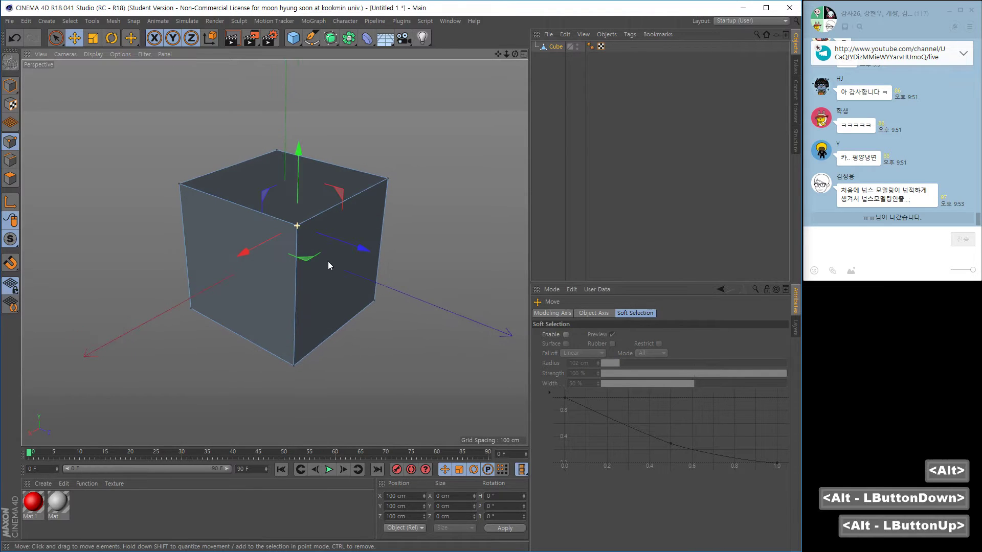
pyautogui.moveTo(327, 261)
pyautogui.keyDown('alt'); pyautogui.mouseDown(button='right')
pyautogui.moveTo(315, 257)
pyautogui.moveTo(325, 258)
pyautogui.mouseUp(button='right'); pyautogui.keyUp('alt')
pyautogui.moveTo(324, 258)
pyautogui.keyDown('alt'); pyautogui.mouseDown(button='middle')
pyautogui.moveTo(334, 259)
pyautogui.moveTo(326, 263)
pyautogui.mouseUp(button='middle'); pyautogui.keyUp('alt')
pyautogui.keyDown('alt'); pyautogui.moveTo(326, 263); pyautogui.dragTo(322, 268, button='right'); pyautogui.keyUp('alt')
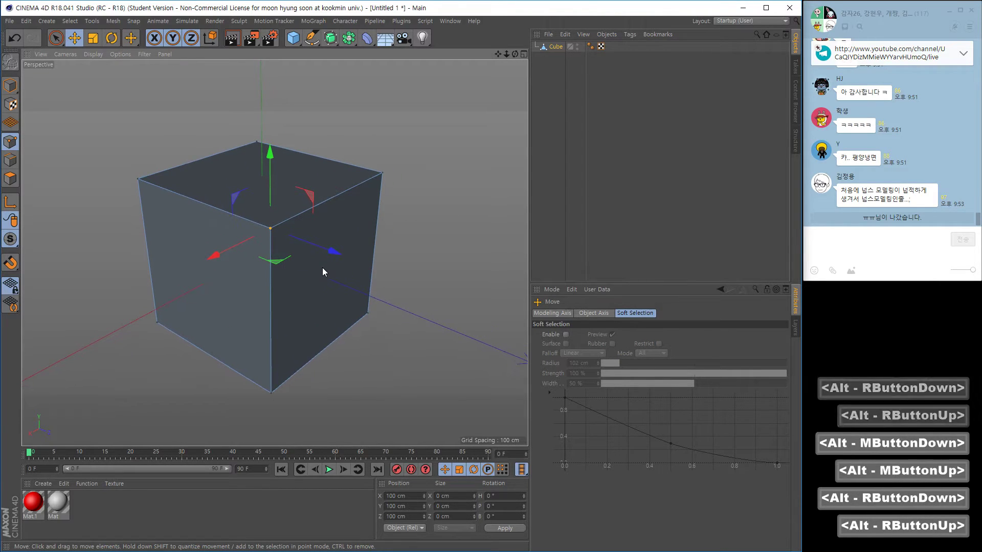
pyautogui.press('Delete')
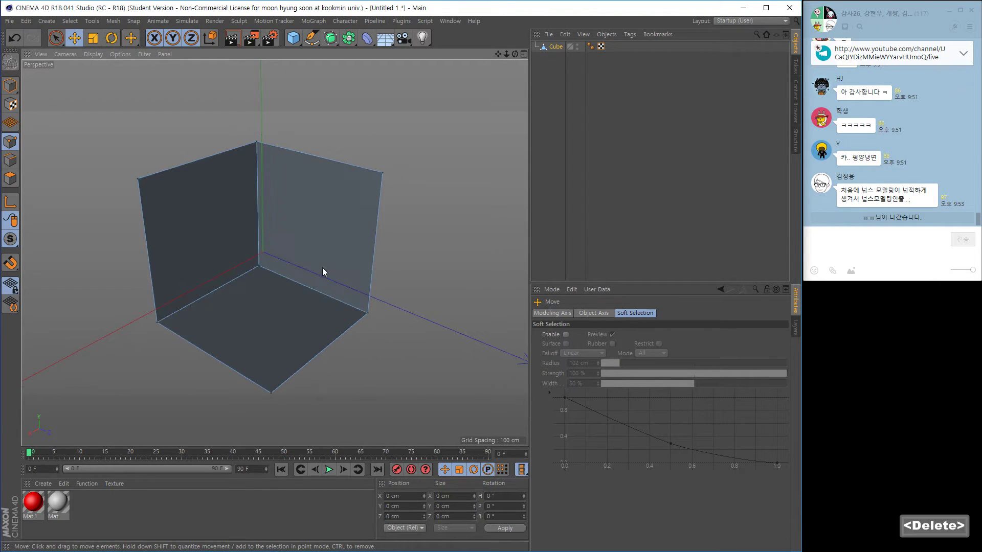
pyautogui.keyDown('alt'); pyautogui.moveTo(360, 316); pyautogui.dragTo(318, 321); pyautogui.keyUp('alt')
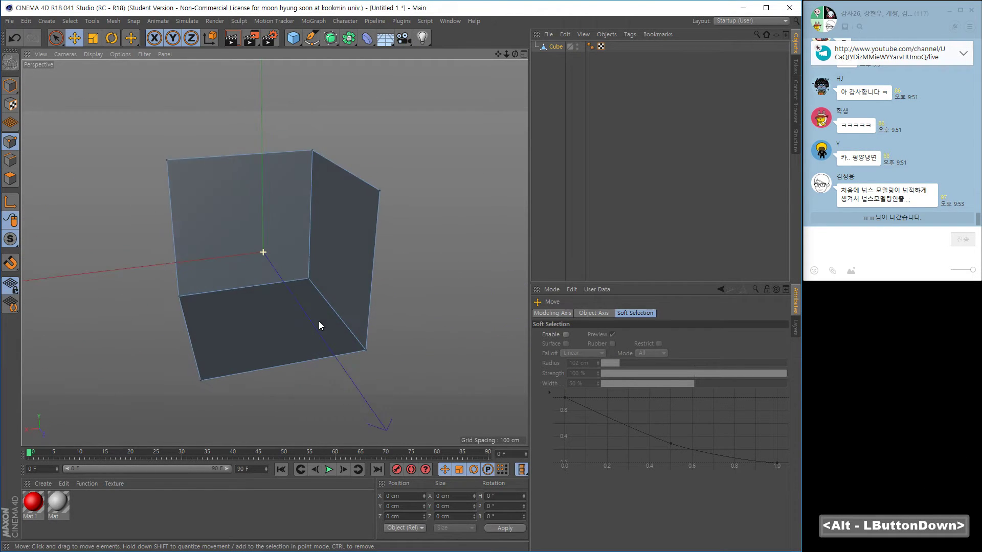
pyautogui.keyDown('alt'); pyautogui.moveTo(317, 321); pyautogui.dragTo(316, 317, button='right'); pyautogui.keyUp('alt')
pyautogui.keyDown('alt'); pyautogui.moveTo(316, 316); pyautogui.dragTo(354, 311, button='middle'); pyautogui.keyUp('alt')
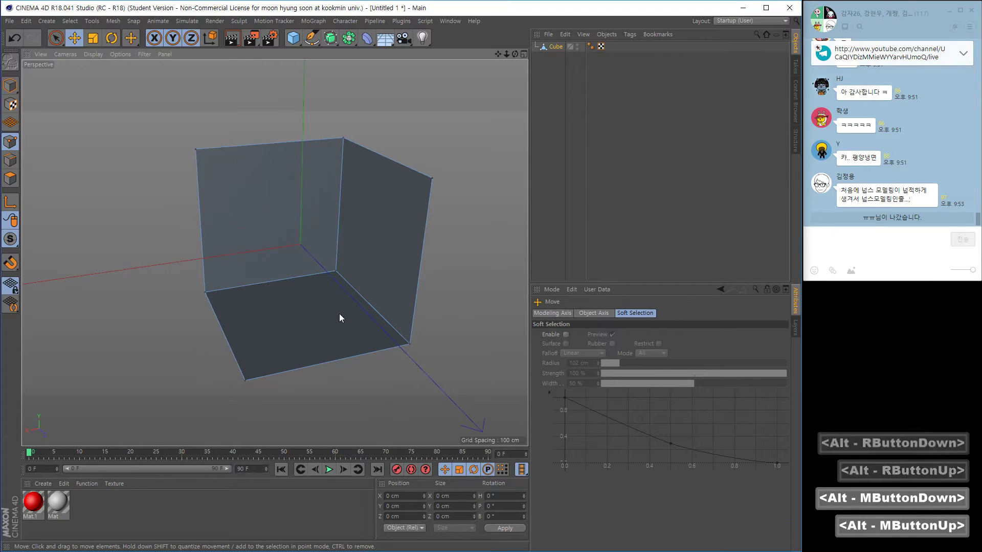
pyautogui.moveTo(339, 314)
pyautogui.keyDown('alt'); pyautogui.mouseDown()
pyautogui.moveTo(311, 311)
pyautogui.moveTo(366, 289)
pyautogui.moveTo(339, 296)
pyautogui.mouseUp(); pyautogui.keyUp('alt')
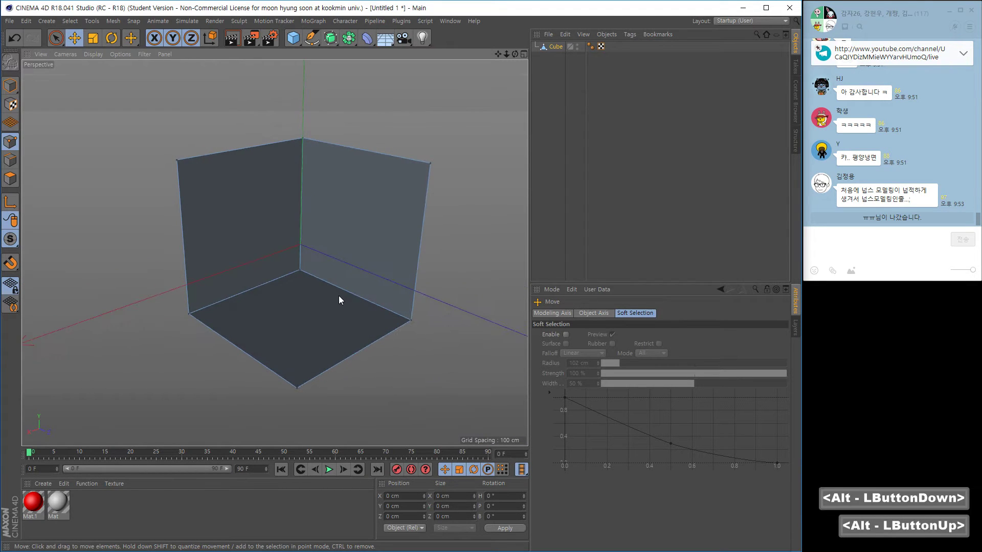
pyautogui.hotkey('ctrl', 'z')
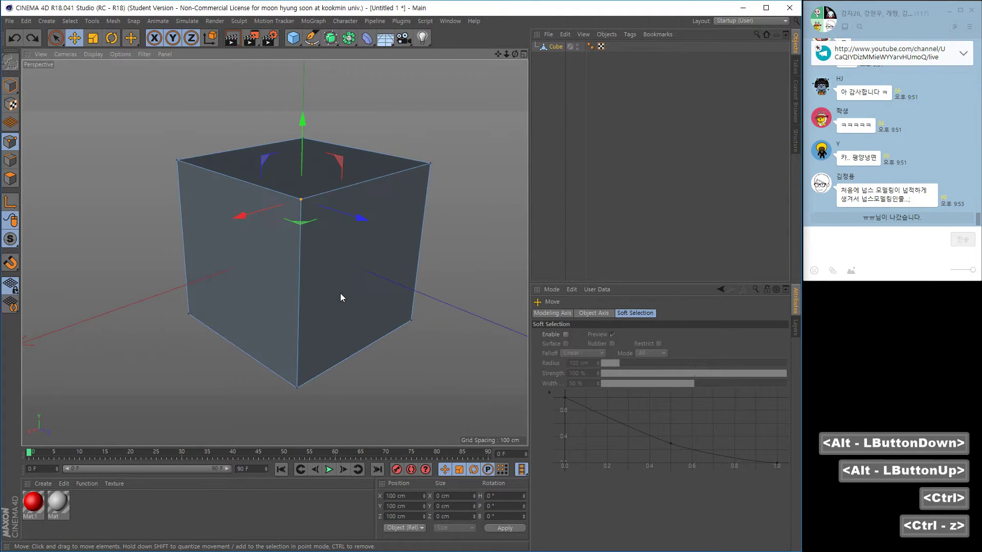
# Return to model mode, delete the existing cube and add a fresh cube primitive.
pyautogui.click(89, 148)
pyautogui.click(10, 85)
pyautogui.click(556, 46)
pyautogui.press('Delete')
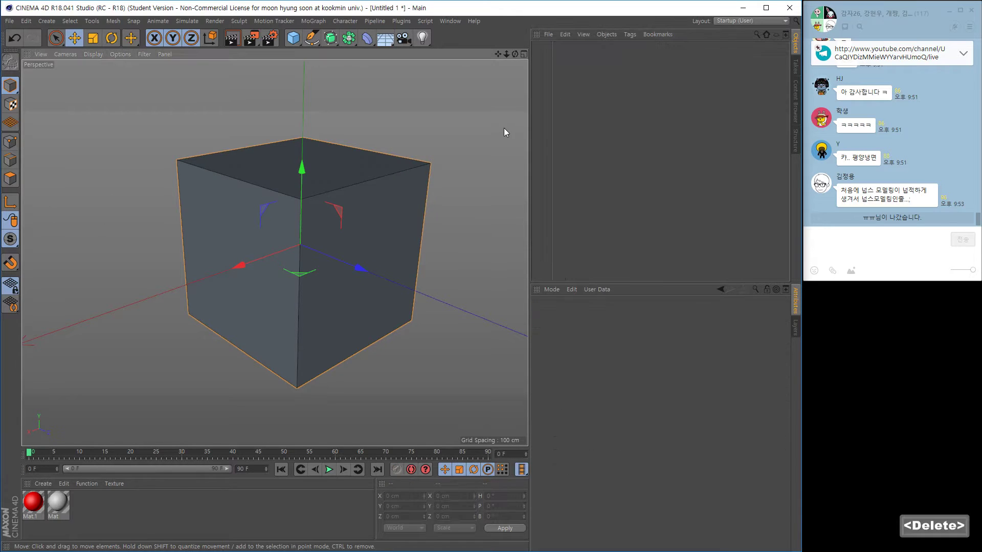
pyautogui.click(293, 38)
pyautogui.click(376, 54)
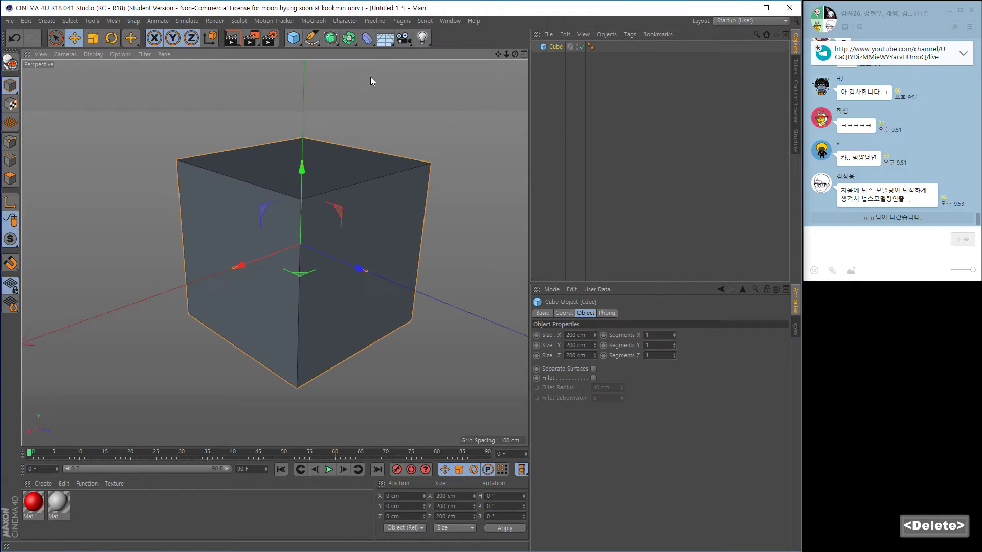
# Set the cube's X, Y and Z segments to 3 each and make the cube editable.
pyautogui.click(657, 335)
pyautogui.write('3')
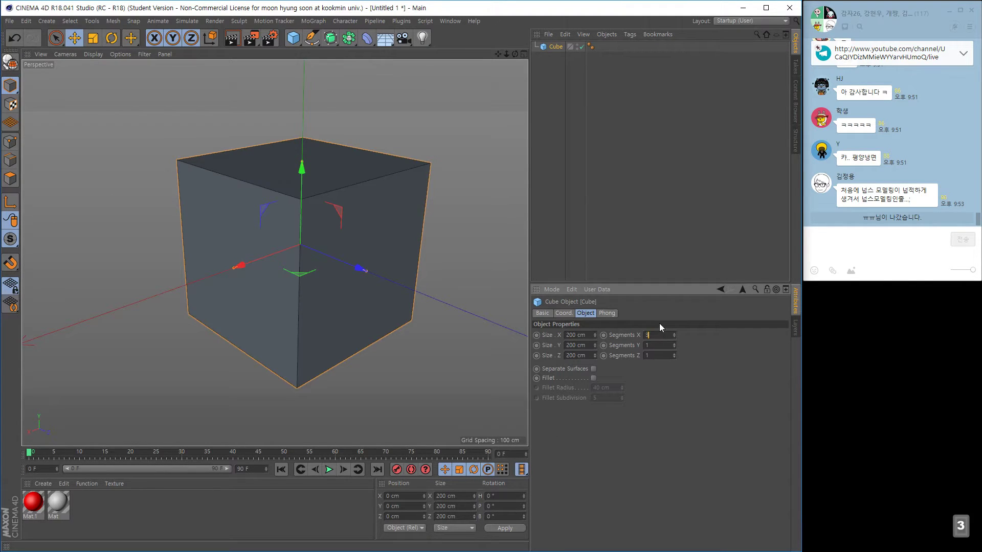
pyautogui.press('Tab')
pyautogui.write('3')
pyautogui.press('Tab')
pyautogui.write('3')
pyautogui.press('Tab')
pyautogui.press('Return')
pyautogui.keyDown('alt'); pyautogui.moveTo(311, 237); pyautogui.dragTo(312, 242); pyautogui.keyUp('alt')
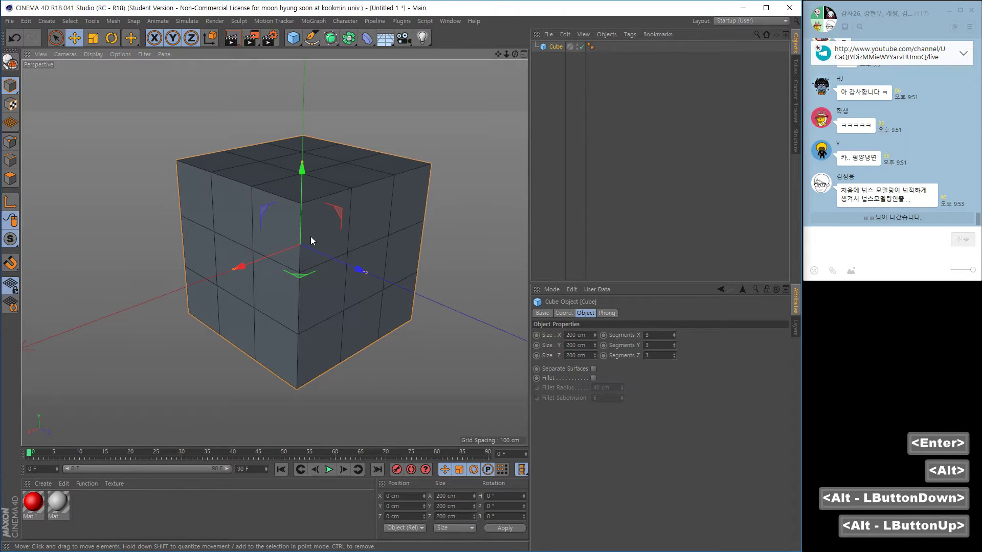
pyautogui.click(10, 62)
pyautogui.keyDown('alt'); pyautogui.moveTo(183, 275); pyautogui.dragTo(189, 300); pyautogui.keyUp('alt')
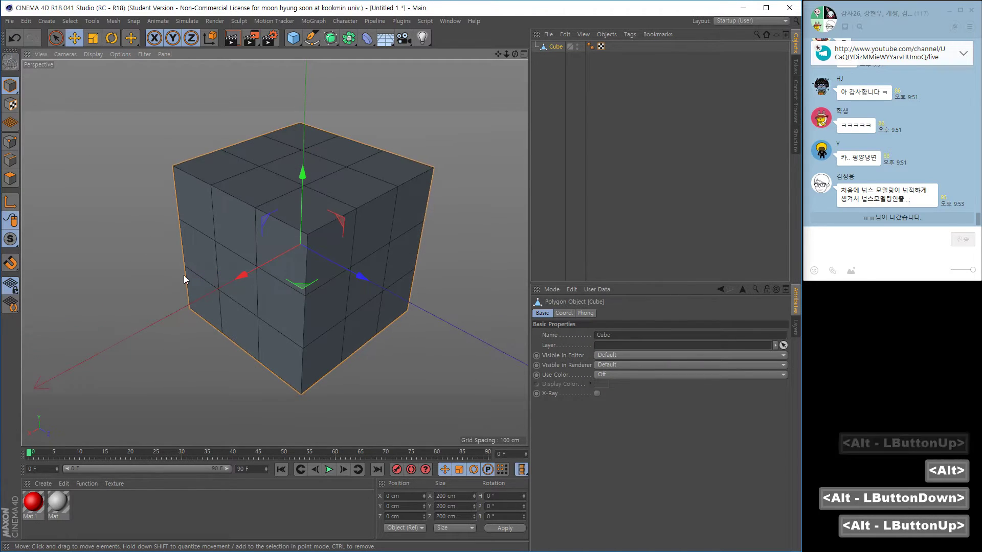
# In point mode, delete the segmented cube's nearest upper corner point twice, undoing each deletion after inspecting the hole.
pyautogui.click(10, 142)
pyautogui.click(307, 234)
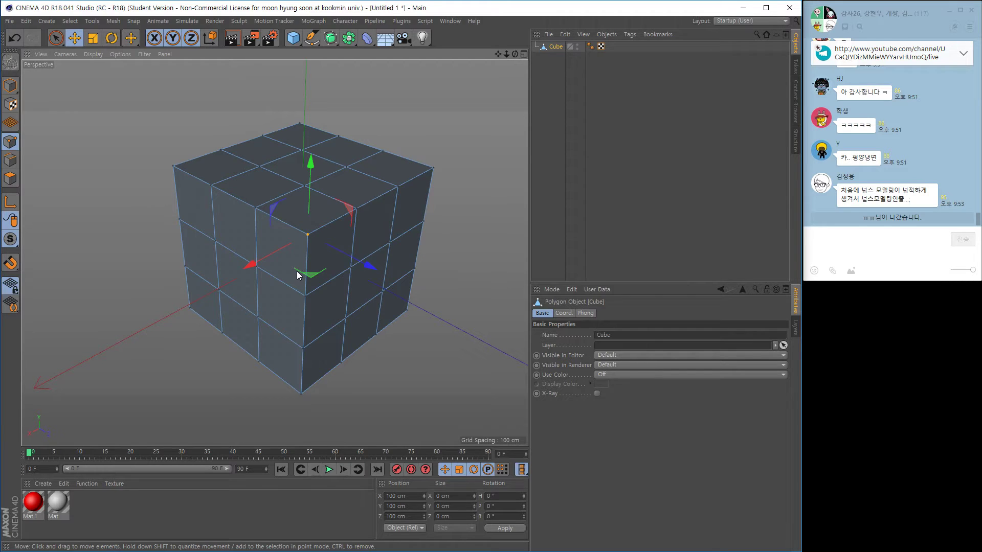
pyautogui.press('Delete')
pyautogui.keyDown('alt'); pyautogui.moveTo(296, 271); pyautogui.dragTo(359, 287); pyautogui.keyUp('alt')
pyautogui.hotkey('ctrl', 'z')
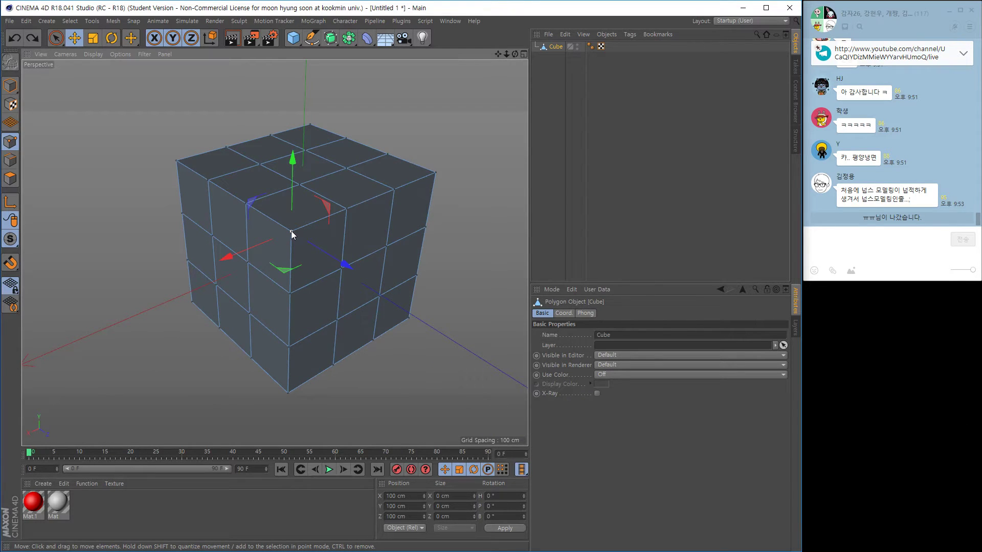
pyautogui.keyDown('alt'); pyautogui.moveTo(298, 241); pyautogui.dragTo(349, 244, button='right'); pyautogui.keyUp('alt')
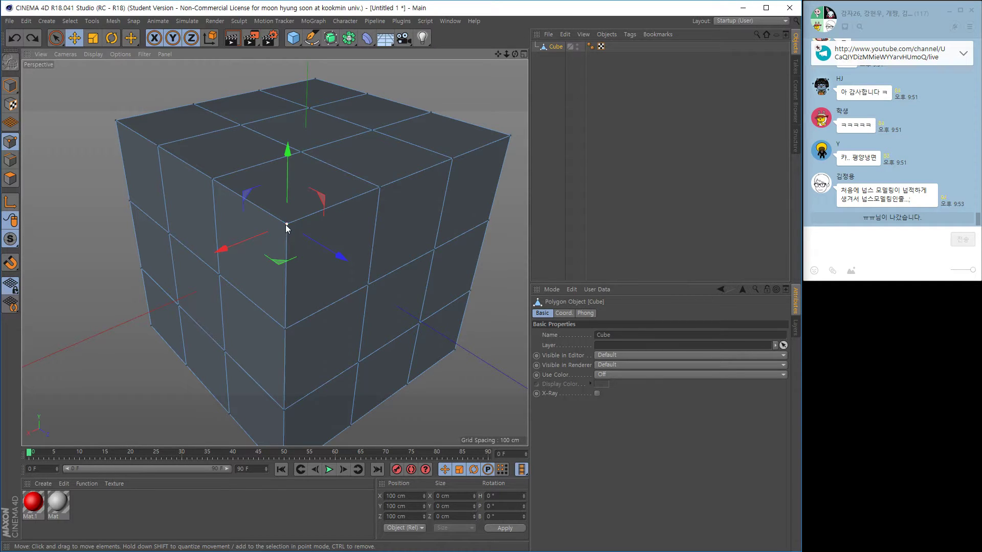
pyautogui.click(286, 225)
pyautogui.press('Delete')
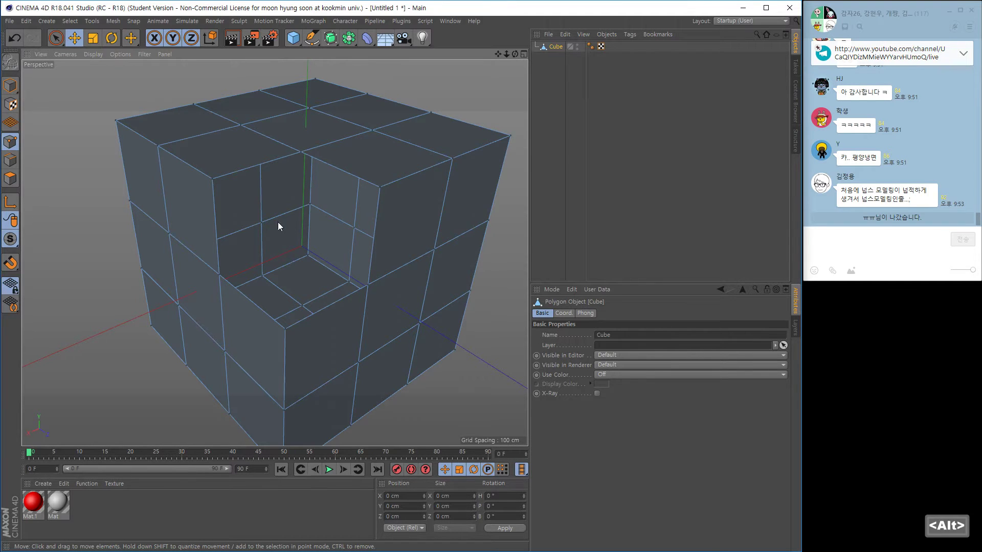
pyautogui.keyDown('alt'); pyautogui.moveTo(278, 223); pyautogui.dragTo(320, 183); pyautogui.keyUp('alt')
pyautogui.hotkey('ctrl', 'z')
# Delete the inner grid point of the top face closest to the front corner, inspect the hole, and undo the deletion.
pyautogui.keyDown('alt'); pyautogui.moveTo(320, 183); pyautogui.dragTo(352, 370, button='middle'); pyautogui.keyUp('alt')
pyautogui.keyDown('alt'); pyautogui.moveTo(353, 371); pyautogui.dragTo(295, 264, button='right'); pyautogui.keyUp('alt')
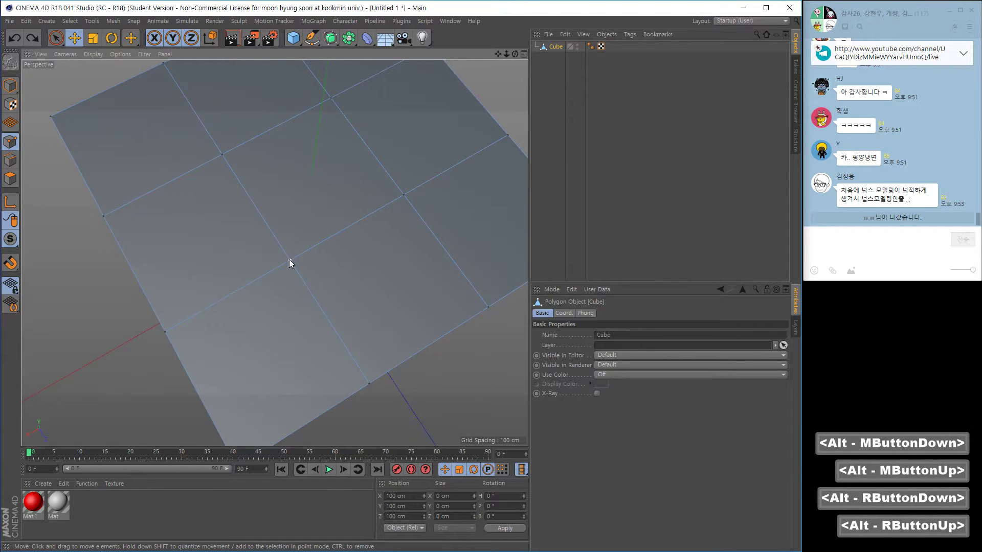
pyautogui.click(290, 259)
pyautogui.keyDown('alt'); pyautogui.moveTo(287, 302); pyautogui.dragTo(312, 308, button='right'); pyautogui.keyUp('alt')
pyautogui.keyDown('alt'); pyautogui.moveTo(312, 308); pyautogui.dragTo(317, 328, button='middle'); pyautogui.keyUp('alt')
pyautogui.keyDown('alt'); pyautogui.moveTo(317, 328); pyautogui.dragTo(300, 346, button='right'); pyautogui.keyUp('alt')
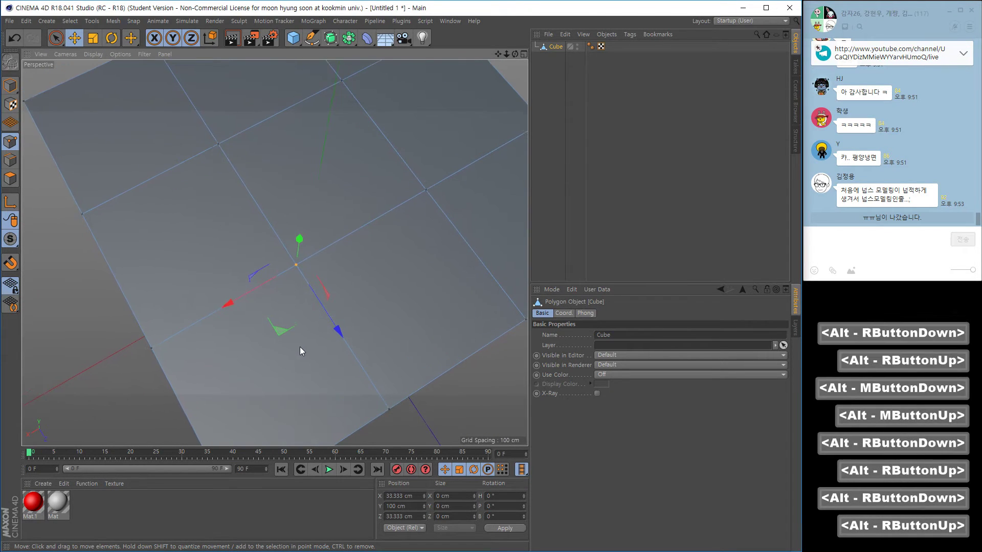
pyautogui.moveTo(299, 348)
pyautogui.keyDown('alt'); pyautogui.mouseDown()
pyautogui.moveTo(290, 354)
pyautogui.moveTo(309, 349)
pyautogui.mouseUp(); pyautogui.keyUp('alt')
pyautogui.keyDown('alt'); pyautogui.moveTo(309, 349); pyautogui.dragTo(301, 333, button='right'); pyautogui.keyUp('alt')
pyautogui.keyDown('alt'); pyautogui.moveTo(301, 333); pyautogui.dragTo(372, 358, button='middle'); pyautogui.keyUp('alt')
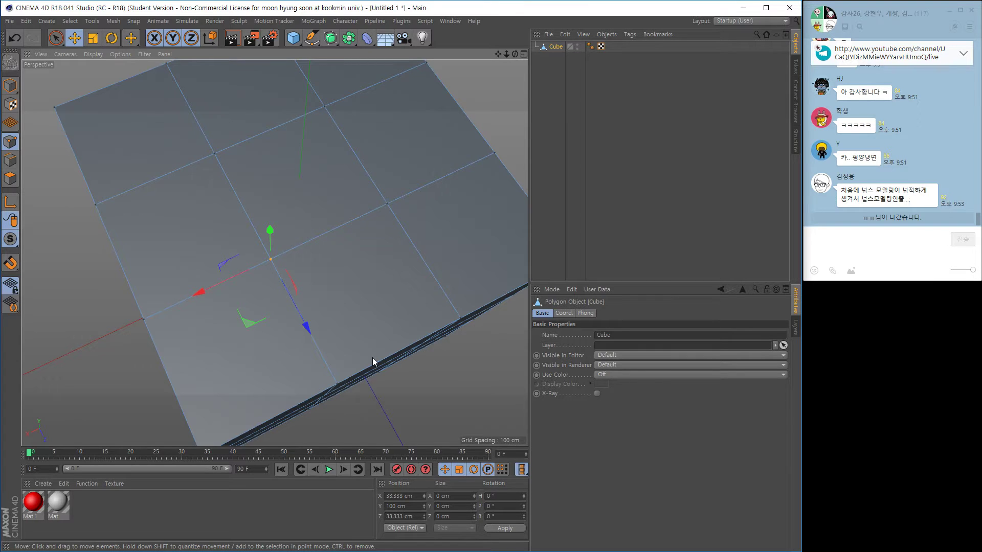
pyautogui.press('Delete')
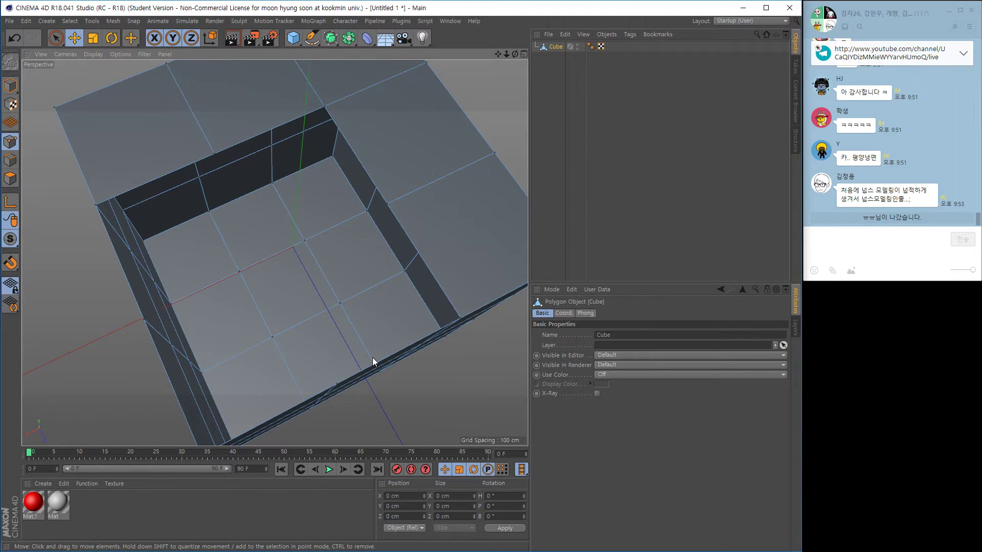
pyautogui.keyDown('alt'); pyautogui.moveTo(199, 351); pyautogui.dragTo(241, 338); pyautogui.keyUp('alt')
pyautogui.keyDown('alt'); pyautogui.moveTo(240, 337); pyautogui.dragTo(241, 339, button='right'); pyautogui.keyUp('alt')
pyautogui.hotkey('ctrl', 'z')
pyautogui.keyDown('alt'); pyautogui.moveTo(243, 339); pyautogui.dragTo(277, 277, button='middle'); pyautogui.keyUp('alt')
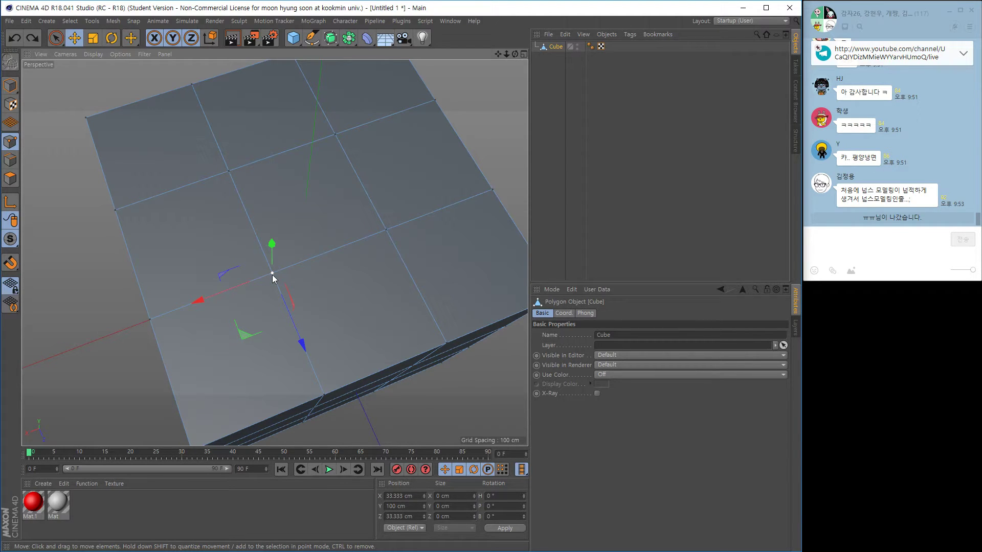
# Melt the selected inner grid point of the top face closest to the front corner.
pyautogui.rightClick(337, 281)
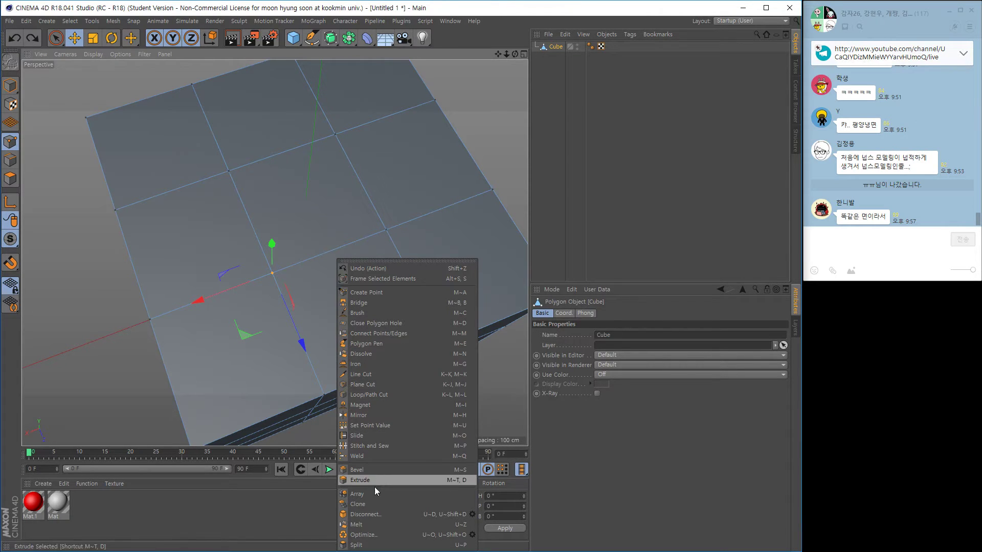
pyautogui.click(353, 526)
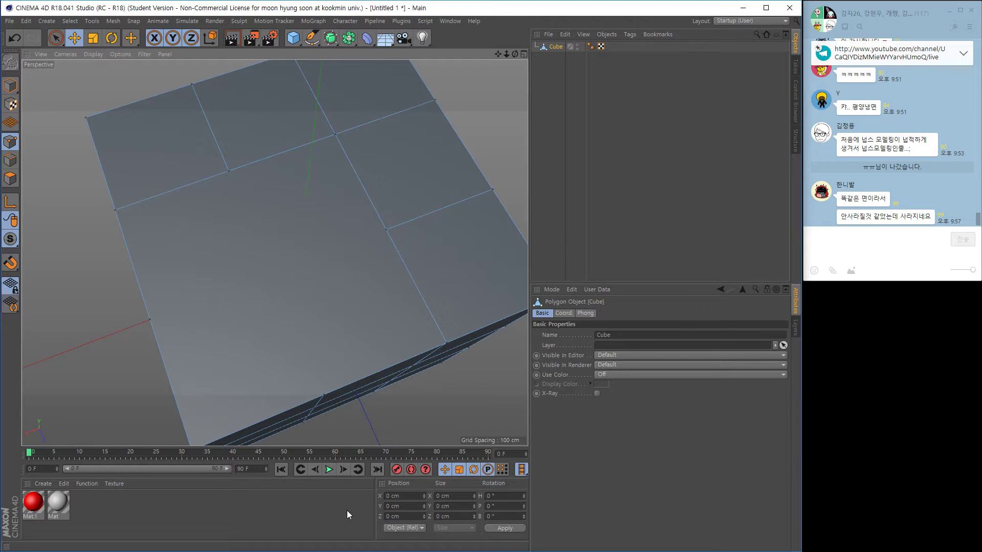
# Switch to the browser, look up "melt" in the Naver English dictionary, and return to Cinema 4D.
pyautogui.press('ctrl+super+Right')
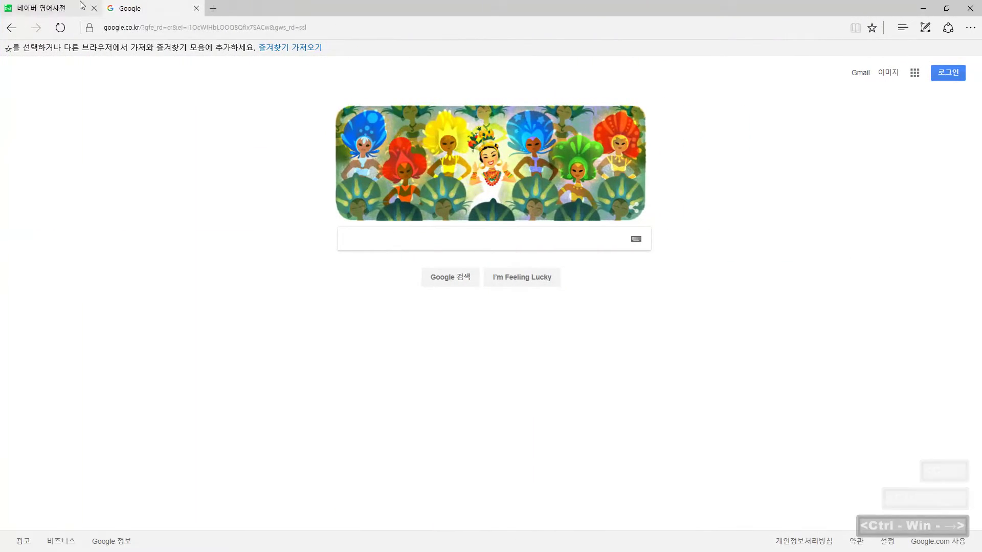
pyautogui.click(59, 8)
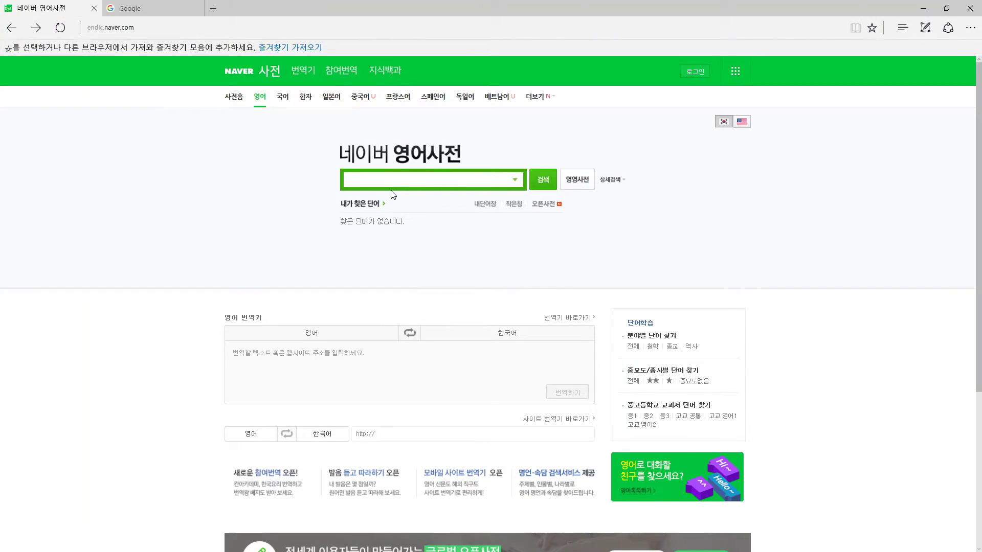
pyautogui.write('me')
pyautogui.press('BackSpace')
pyautogui.press('BackSpace')
pyautogui.press('Hangul')
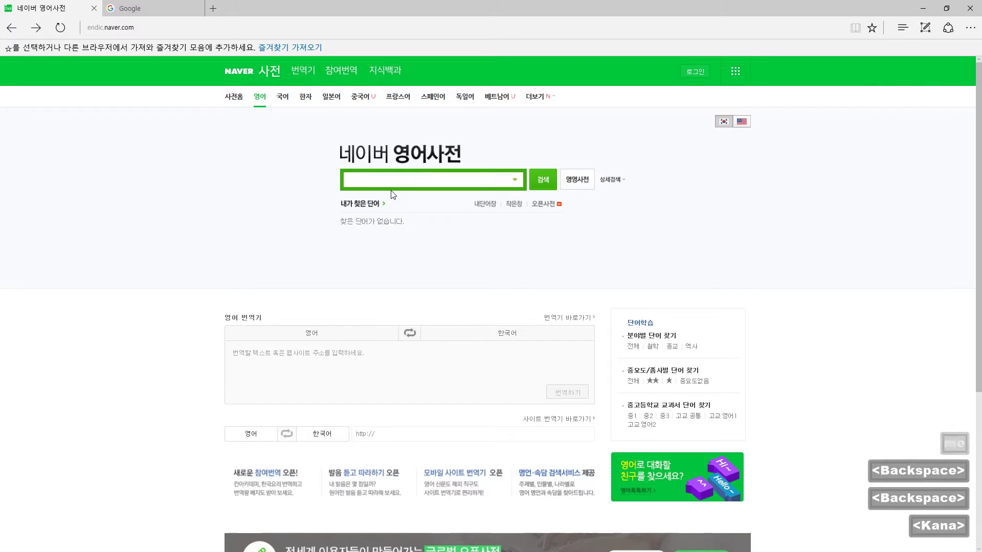
pyautogui.write('melt')
pyautogui.press('Return')
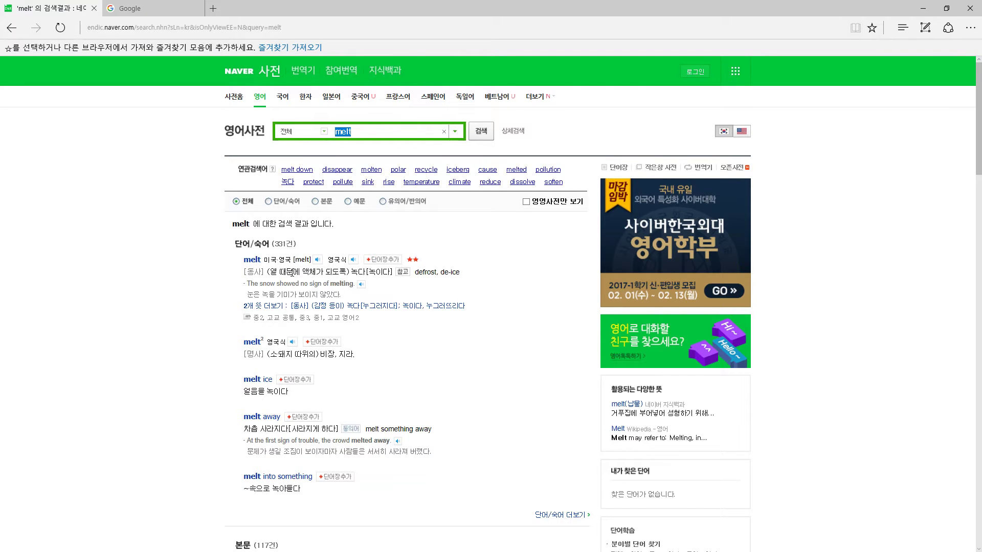
pyautogui.press('ctrl+super+Left')
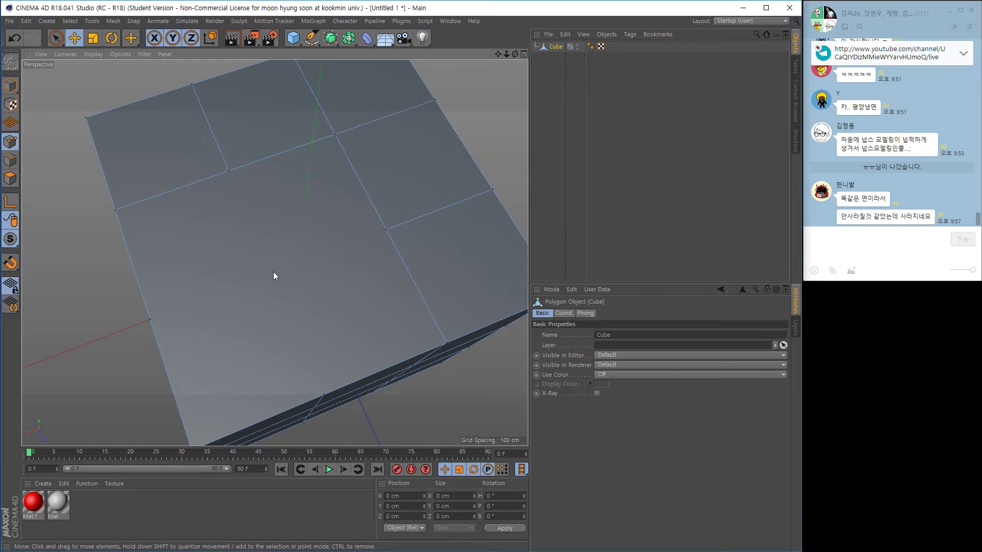
# In polygon mode, select the merged polygon on the top face and examine it from several angles.
pyautogui.click(11, 178)
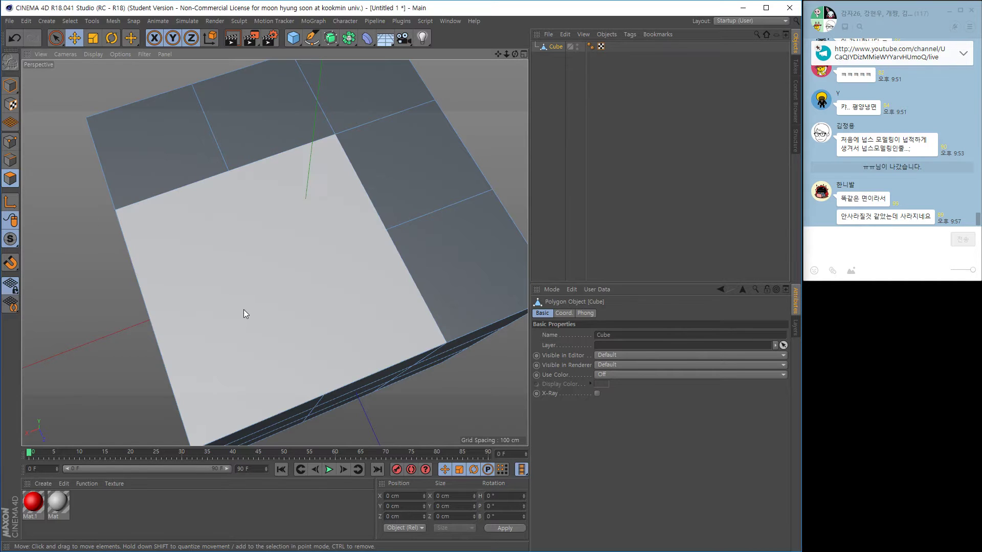
pyautogui.click(243, 310)
pyautogui.keyDown('alt'); pyautogui.moveTo(321, 318); pyautogui.dragTo(292, 323, button='right'); pyautogui.keyUp('alt')
pyautogui.keyDown('alt'); pyautogui.moveTo(293, 324); pyautogui.dragTo(297, 278); pyautogui.keyUp('alt')
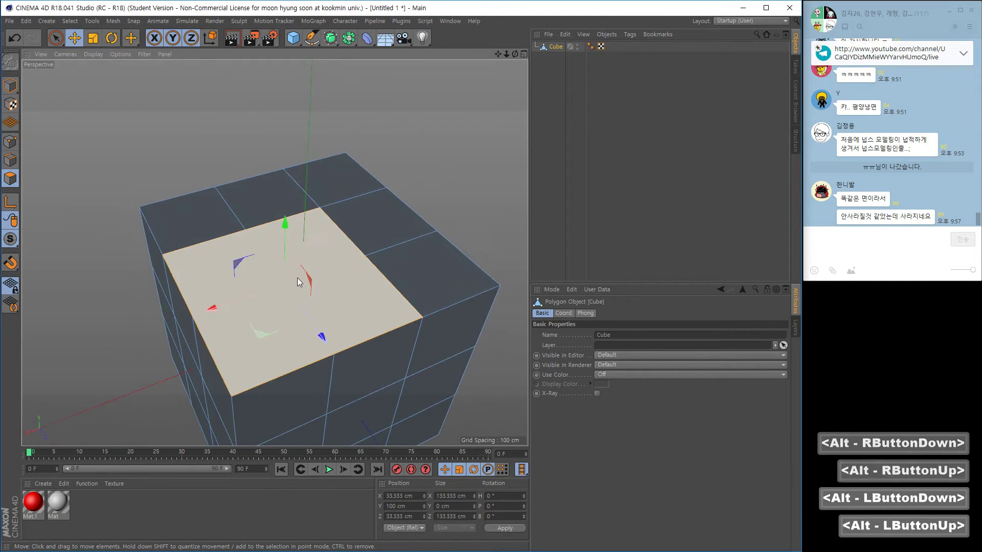
pyautogui.keyDown('alt'); pyautogui.moveTo(299, 335); pyautogui.dragTo(289, 282, button='right'); pyautogui.keyUp('alt')
pyautogui.keyDown('alt'); pyautogui.moveTo(290, 282); pyautogui.dragTo(291, 298); pyautogui.keyUp('alt')
pyautogui.keyDown('alt'); pyautogui.moveTo(291, 297); pyautogui.dragTo(261, 276, button='middle'); pyautogui.keyUp('alt')
pyautogui.keyDown('alt'); pyautogui.moveTo(283, 301); pyautogui.dragTo(302, 311); pyautogui.keyUp('alt')
pyautogui.keyDown('alt'); pyautogui.moveTo(302, 312); pyautogui.dragTo(306, 312, button='right'); pyautogui.keyUp('alt')
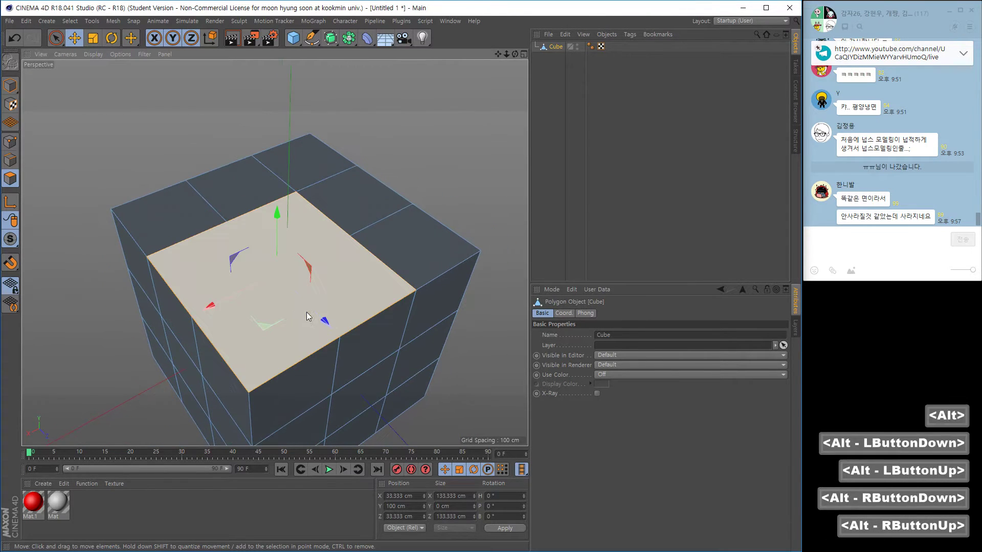
pyautogui.keyDown('alt'); pyautogui.moveTo(284, 299); pyautogui.dragTo(267, 253, button='middle'); pyautogui.keyUp('alt')
pyautogui.keyDown('alt'); pyautogui.moveTo(267, 253); pyautogui.dragTo(315, 247, button='right'); pyautogui.keyUp('alt')
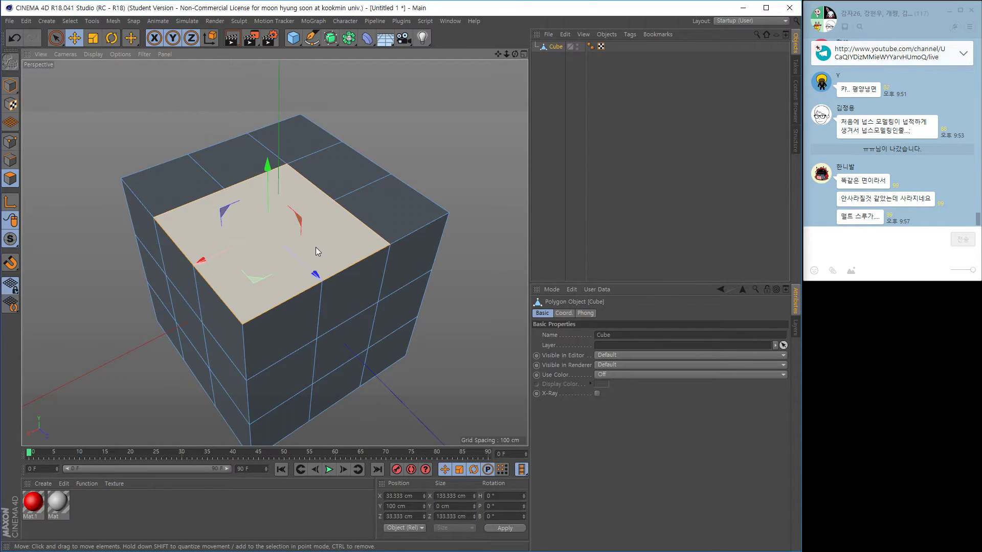
pyautogui.keyDown('alt'); pyautogui.moveTo(315, 247); pyautogui.dragTo(299, 241, button='right'); pyautogui.keyUp('alt')
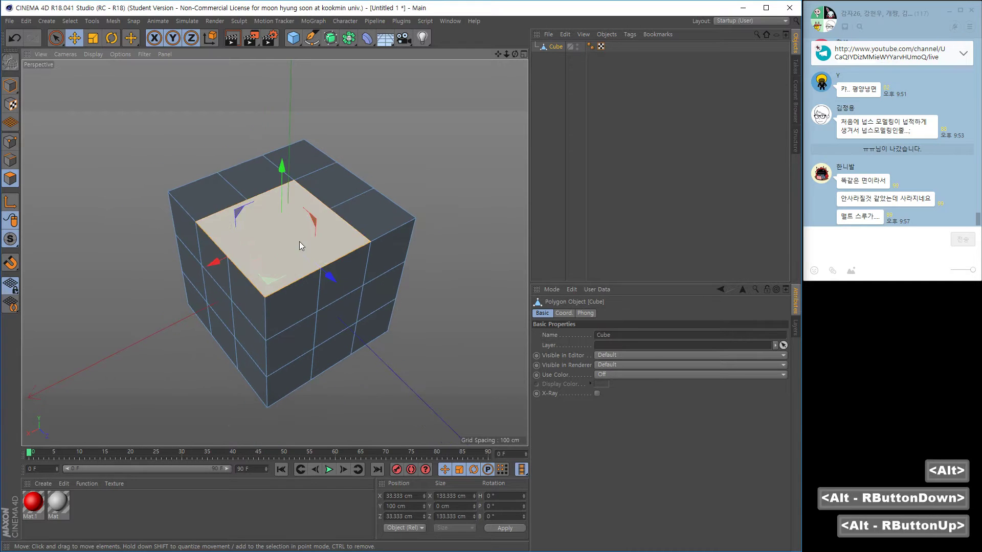
pyautogui.keyDown('alt'); pyautogui.moveTo(299, 242); pyautogui.dragTo(279, 212, button='middle'); pyautogui.keyUp('alt')
# Try to extrude the merged top-face polygon, and undo back to the segmented top face before the melt.
pyautogui.keyDown('ctrl'); pyautogui.moveTo(273, 190); pyautogui.dragTo(412, 158); pyautogui.keyUp('ctrl')
pyautogui.keyDown('alt'); pyautogui.moveTo(324, 201); pyautogui.dragTo(320, 248); pyautogui.keyUp('alt')
pyautogui.hotkey('ctrl', 'z')
pyautogui.keyDown('alt'); pyautogui.moveTo(281, 250); pyautogui.dragTo(258, 256, button='right'); pyautogui.keyUp('alt')
pyautogui.hotkey('ctrl', 'z')
pyautogui.hotkey('ctrl', 'z')
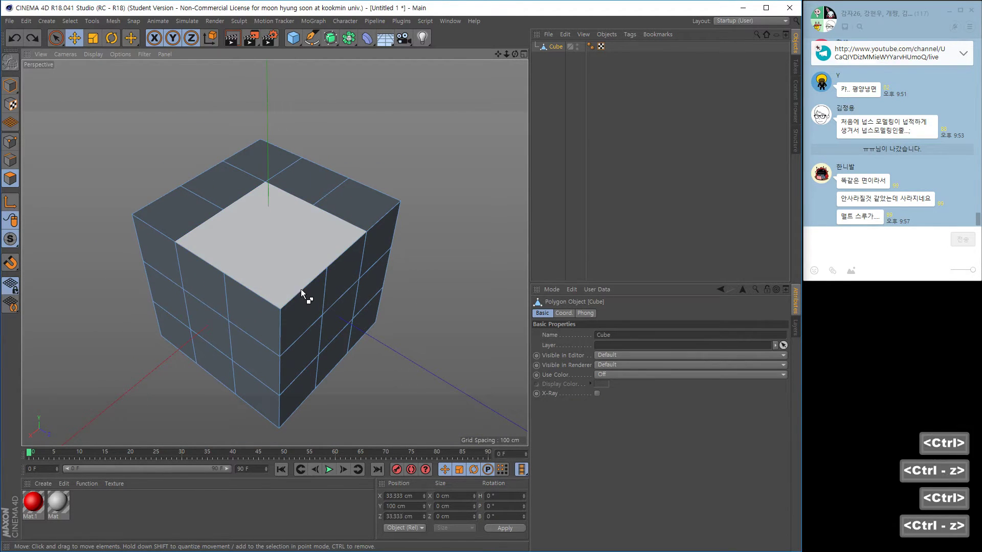
# In point mode, delete the top face's inner grid point nearest the front corner and undo the deletion.
pyautogui.click(10, 141)
pyautogui.click(272, 237)
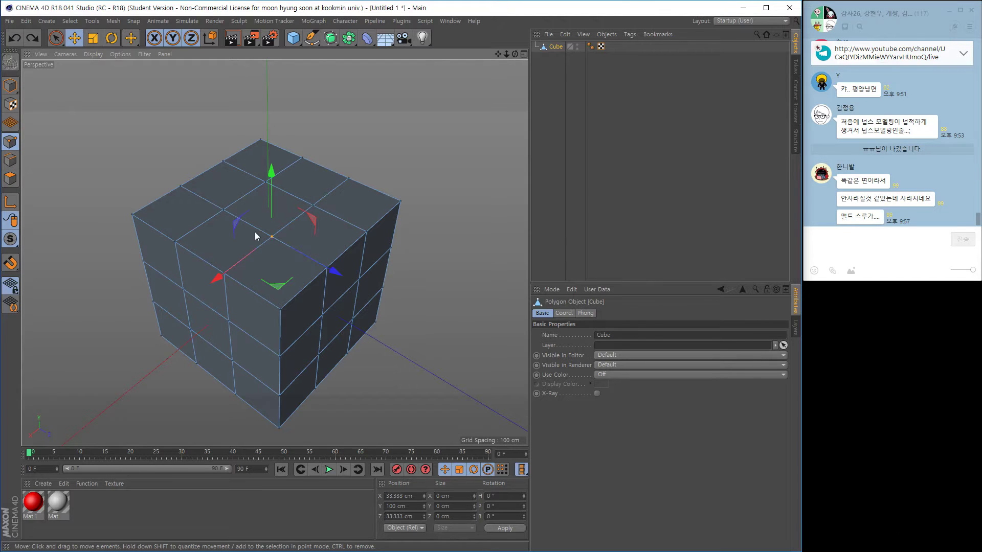
pyautogui.keyDown('alt'); pyautogui.moveTo(272, 238); pyautogui.dragTo(282, 294, button='right'); pyautogui.keyUp('alt')
pyautogui.keyDown('alt'); pyautogui.moveTo(282, 294); pyautogui.dragTo(286, 309, button='middle'); pyautogui.keyUp('alt')
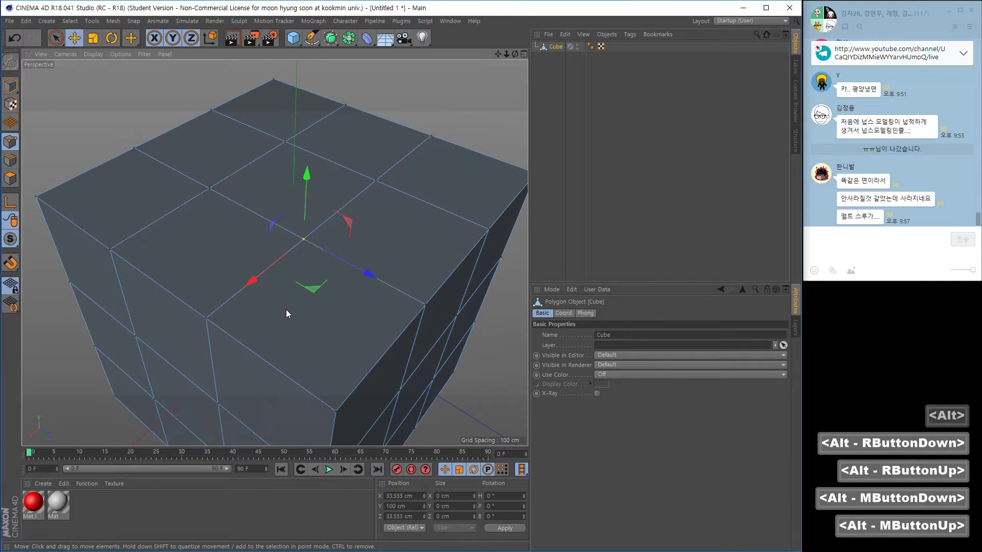
pyautogui.press('Delete')
pyautogui.hotkey('ctrl', 'z')
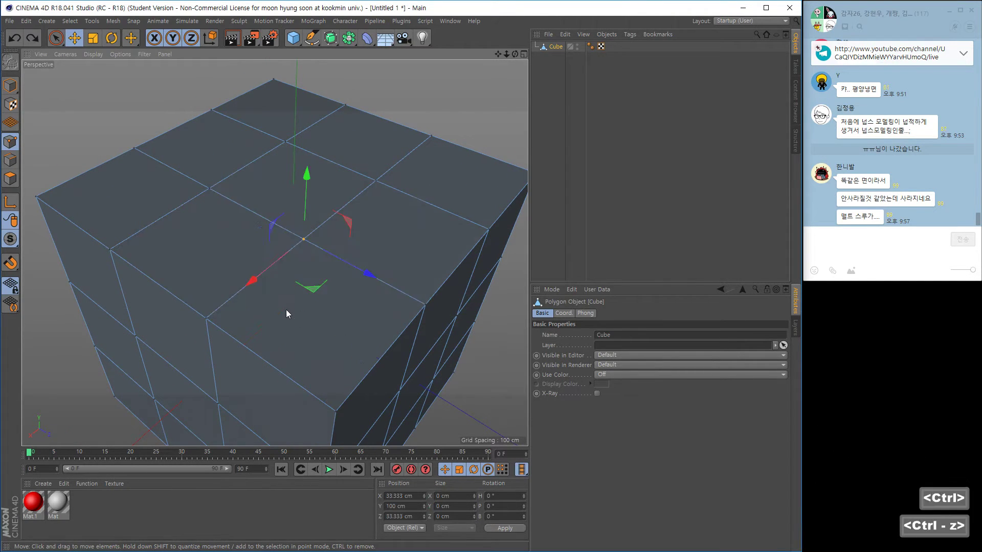
# Melt the same inner grid point for comparison with deletion, and undo the melt.
pyautogui.rightClick(372, 232)
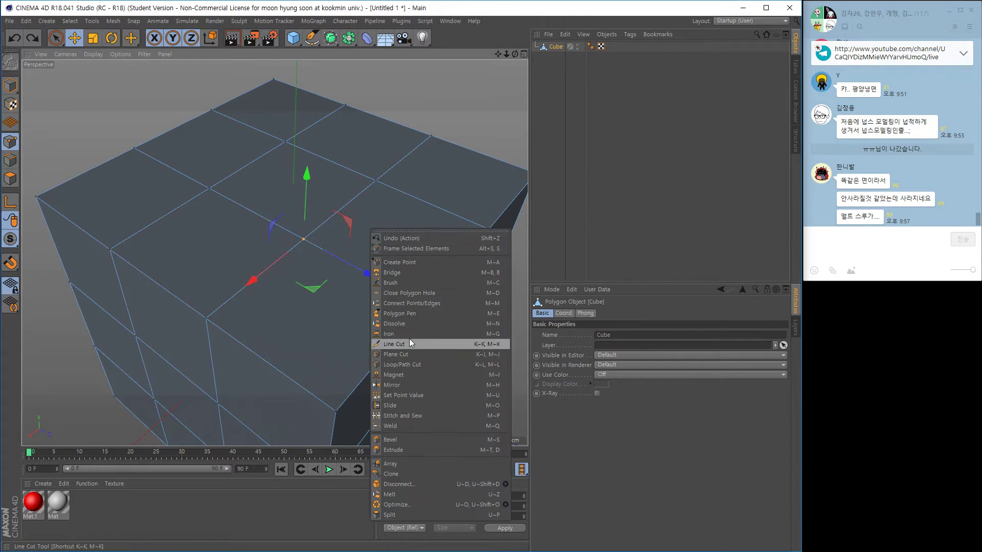
pyautogui.click(403, 496)
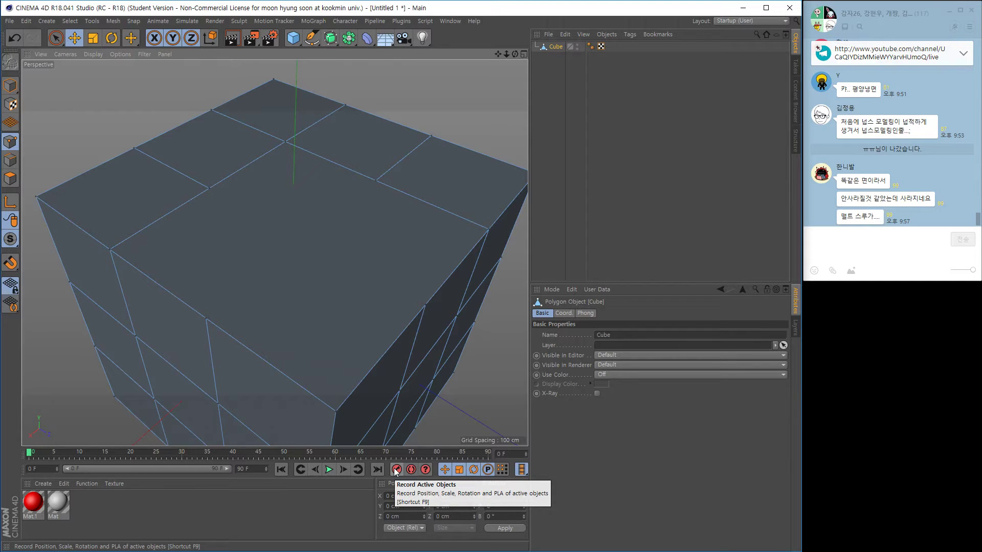
pyautogui.hotkey('ctrl', 'z')
pyautogui.keyDown('alt'); pyautogui.moveTo(339, 324); pyautogui.dragTo(304, 296, button='right'); pyautogui.keyUp('alt')
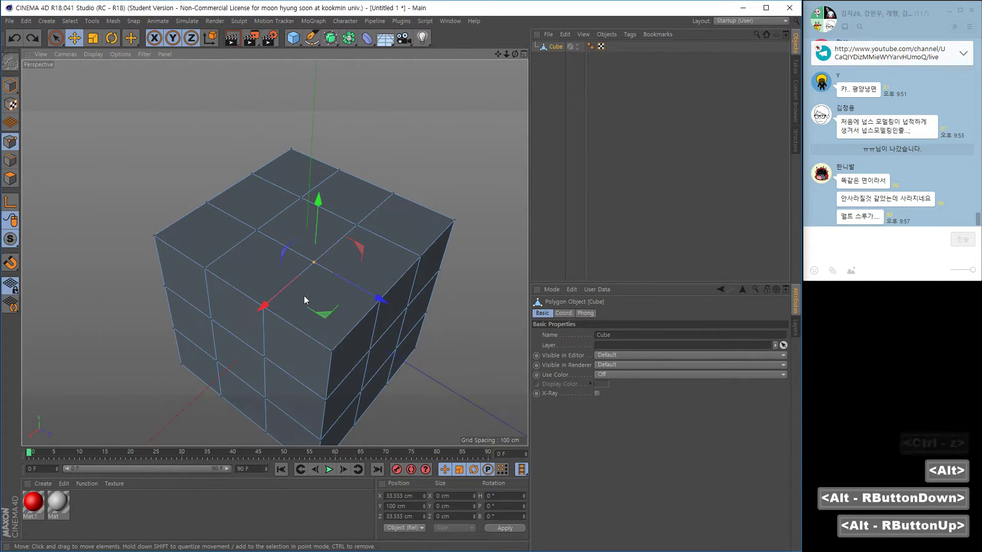
pyautogui.keyDown('alt'); pyautogui.moveTo(304, 295); pyautogui.dragTo(229, 260, button='middle'); pyautogui.keyUp('alt')
pyautogui.keyDown('alt'); pyautogui.moveTo(137, 296); pyautogui.dragTo(274, 272, button='middle'); pyautogui.keyUp('alt')
pyautogui.keyDown('alt'); pyautogui.moveTo(275, 271); pyautogui.dragTo(243, 277); pyautogui.keyUp('alt')
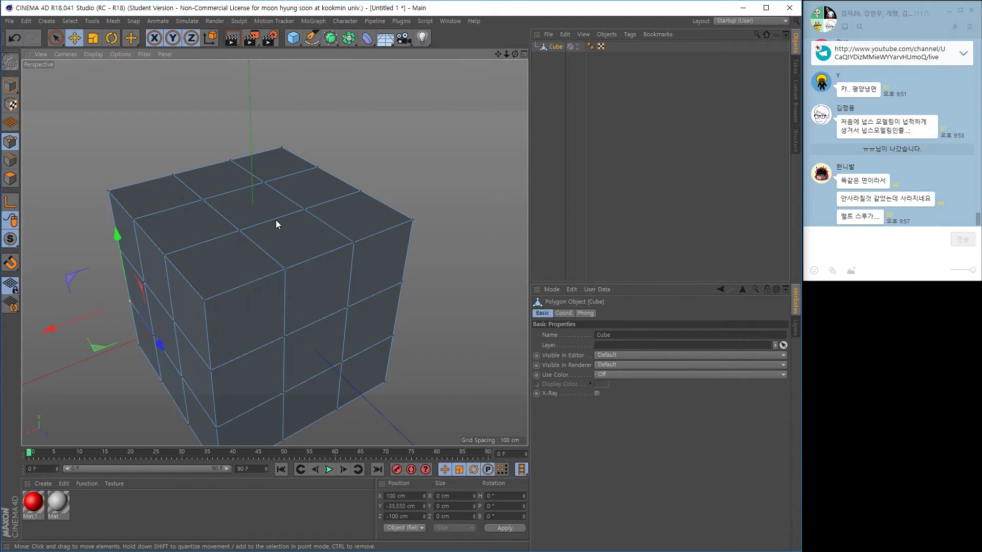
pyautogui.moveTo(275, 219)
pyautogui.keyDown('alt'); pyautogui.mouseDown(button='right')
pyautogui.moveTo(278, 228)
pyautogui.moveTo(277, 219)
pyautogui.mouseUp(button='right'); pyautogui.keyUp('alt')
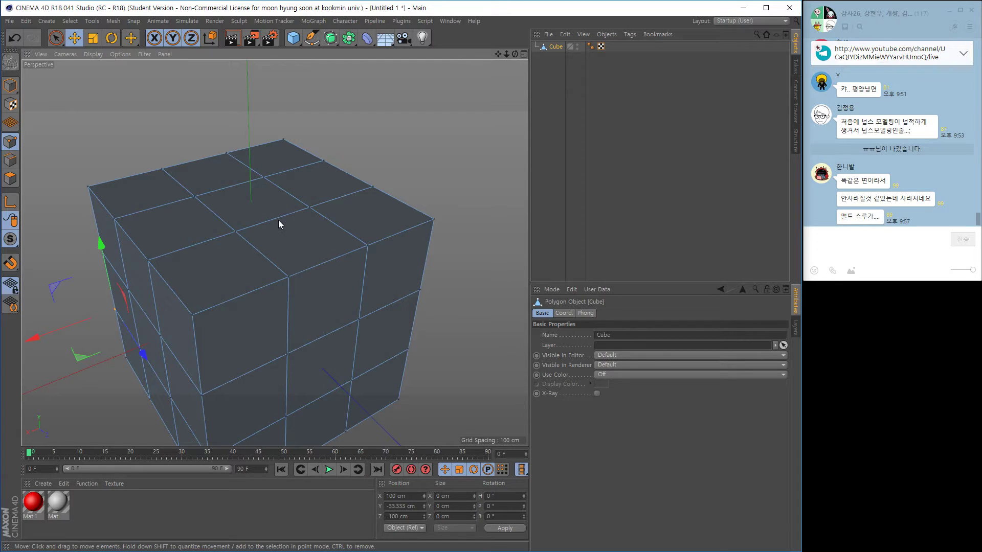
pyautogui.press('alt')
pyautogui.keyDown('alt'); pyautogui.moveTo(302, 270); pyautogui.dragTo(305, 272); pyautogui.keyUp('alt')
pyautogui.keyDown('alt'); pyautogui.moveTo(305, 272); pyautogui.dragTo(279, 285, button='right'); pyautogui.keyUp('alt')
pyautogui.keyDown('alt'); pyautogui.moveTo(279, 286); pyautogui.dragTo(275, 240, button='middle'); pyautogui.keyUp('alt')
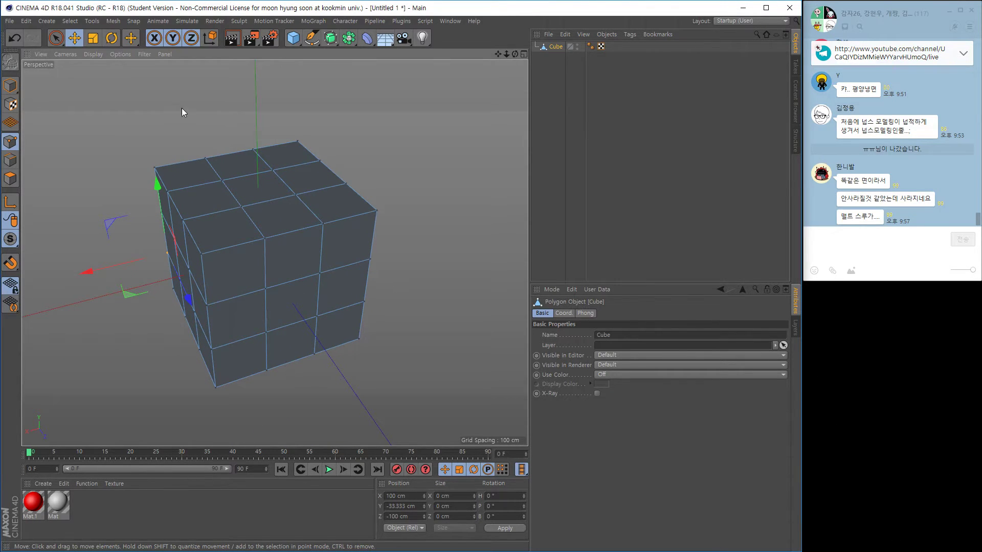
# Switch from the perspective view to a full-size Top view and reset its rotation with Frame Default.
pyautogui.middleClick(289, 263)
pyautogui.middleClick(343, 197)
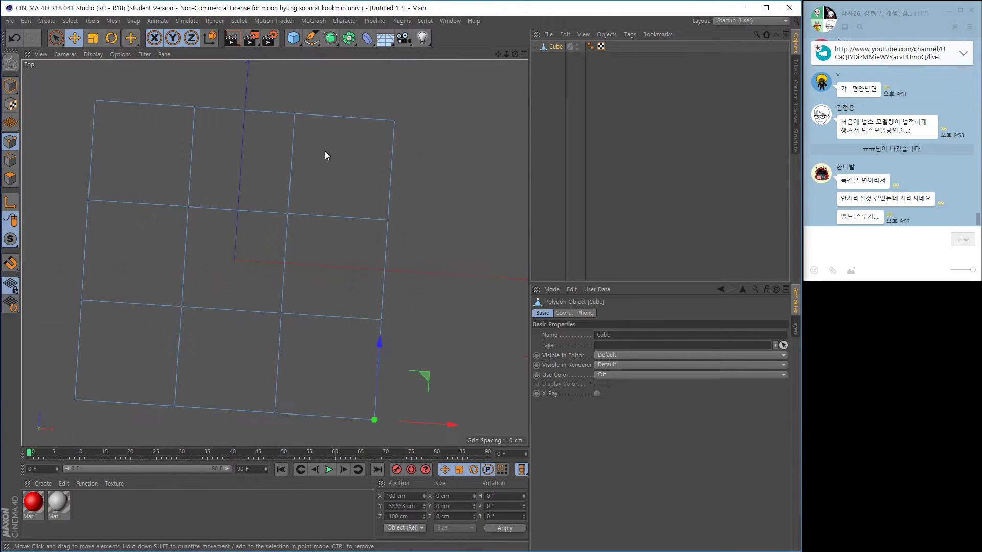
pyautogui.click(143, 53)
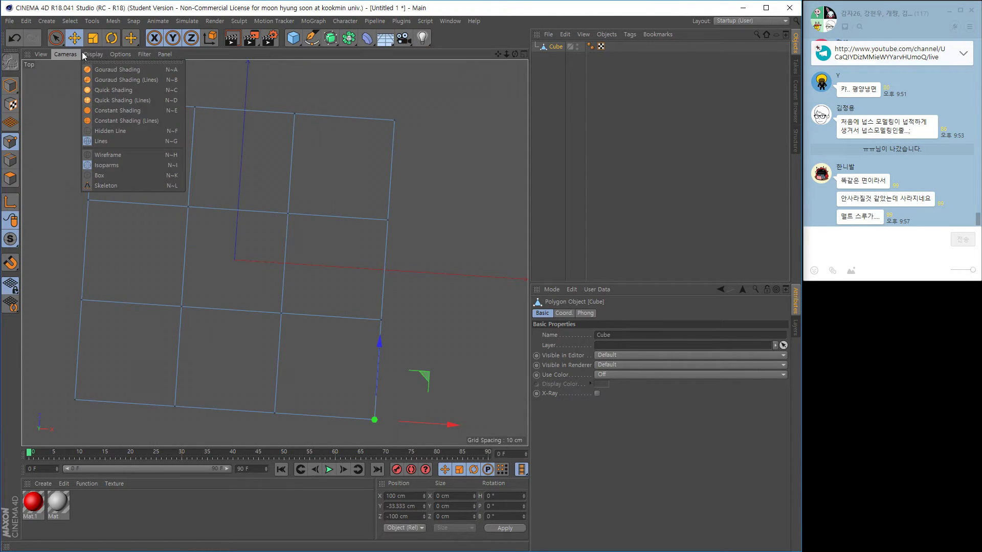
pyautogui.moveTo(66, 54)
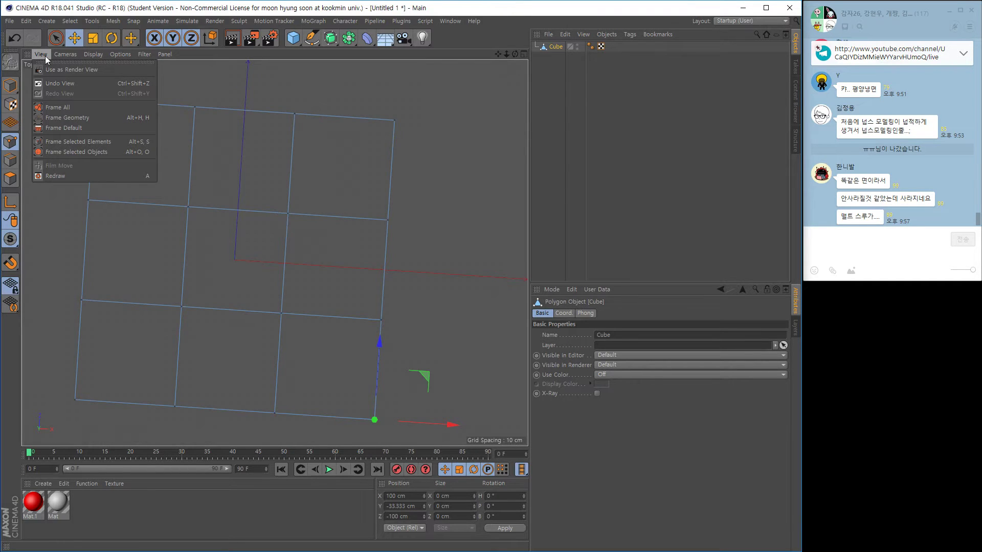
pyautogui.click(58, 130)
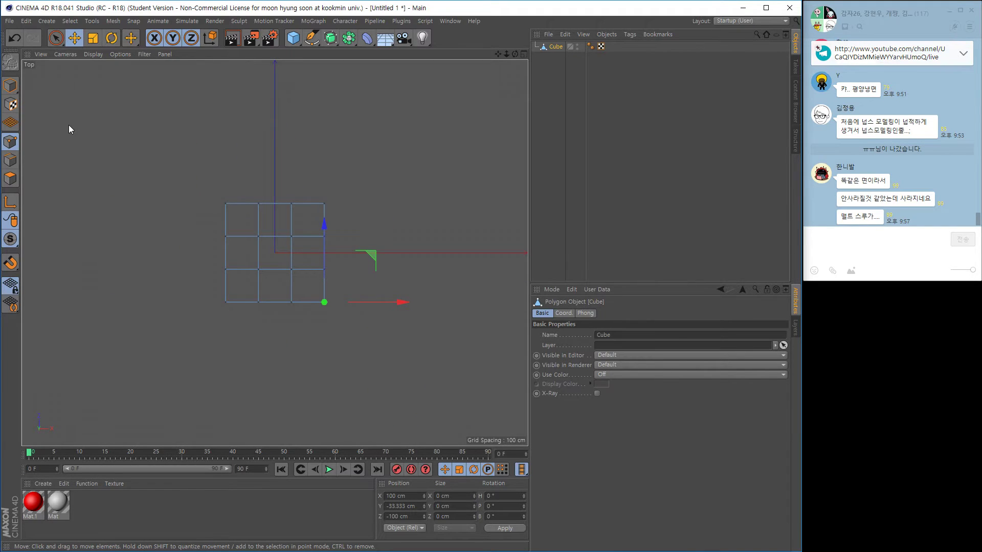
# Rotate the Top view diagonally and restore its straight orientation with Frame Default.
pyautogui.keyDown('alt'); pyautogui.moveTo(180, 296); pyautogui.dragTo(226, 303, button='right'); pyautogui.keyUp('alt')
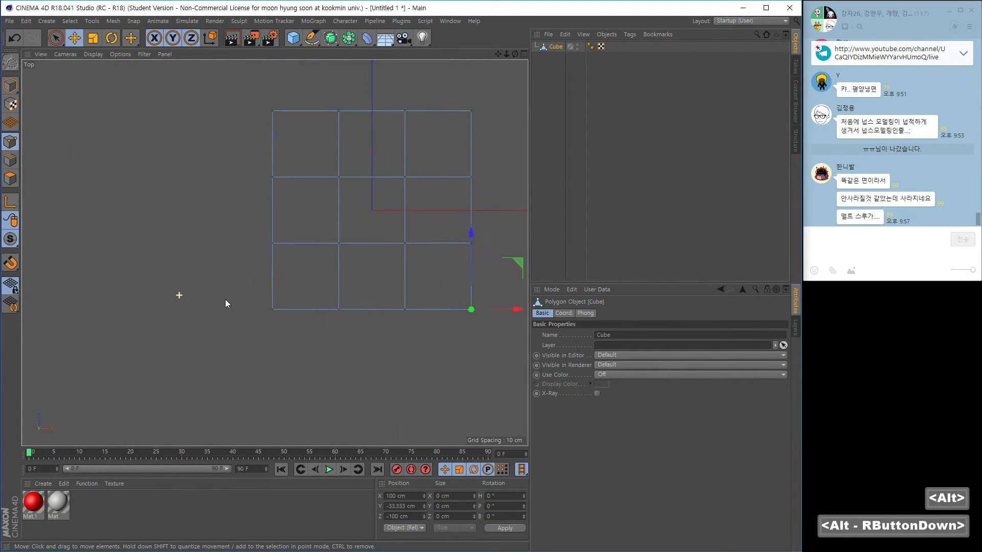
pyautogui.keyDown('alt'); pyautogui.moveTo(226, 302); pyautogui.dragTo(137, 301, button='middle'); pyautogui.keyUp('alt')
pyautogui.keyDown('alt'); pyautogui.moveTo(259, 354); pyautogui.dragTo(327, 329); pyautogui.keyUp('alt')
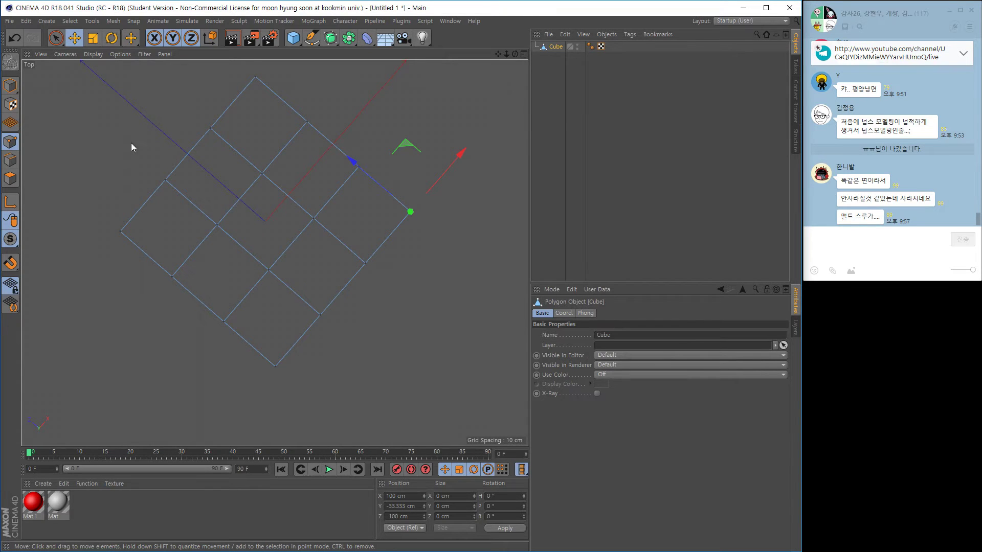
pyautogui.click(41, 54)
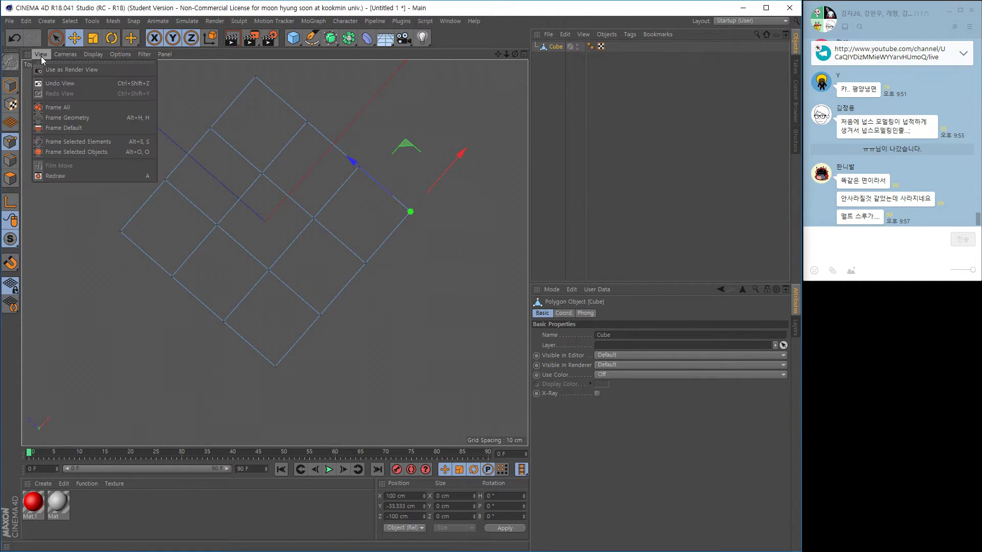
pyautogui.click(52, 130)
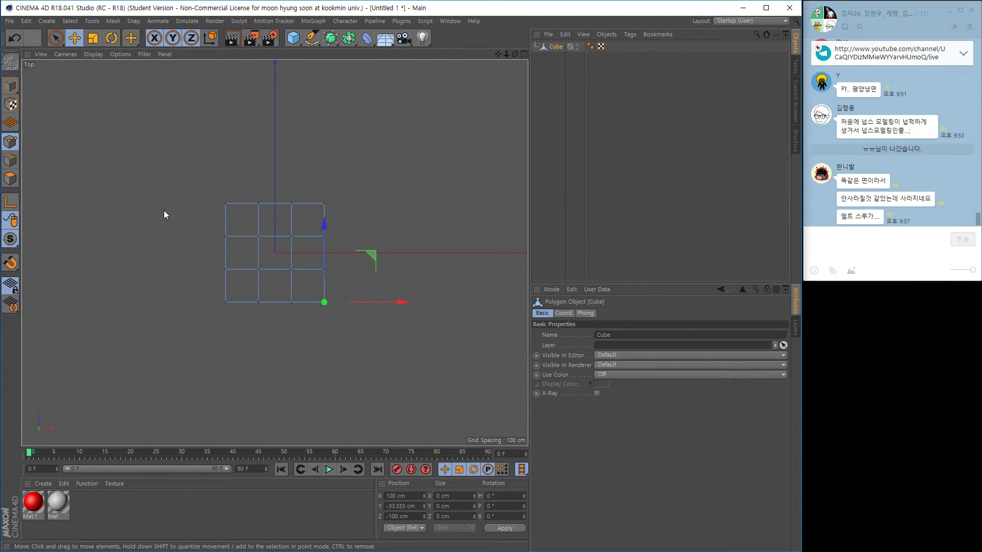
# Check the point-editing command list, view the Knife_r17.jpg reference in Photoshop, and return to Cinema 4D.
pyautogui.moveTo(214, 276)
pyautogui.keyDown('alt'); pyautogui.mouseDown(button='right')
pyautogui.moveTo(225, 279)
pyautogui.moveTo(223, 266)
pyautogui.mouseUp(button='right'); pyautogui.keyUp('alt')
pyautogui.keyDown('alt'); pyautogui.moveTo(223, 266); pyautogui.dragTo(220, 253, button='middle'); pyautogui.keyUp('alt')
pyautogui.keyDown('alt'); pyautogui.moveTo(220, 254); pyautogui.dragTo(236, 260, button='right'); pyautogui.keyUp('alt')
pyautogui.keyDown('alt'); pyautogui.moveTo(235, 260); pyautogui.dragTo(255, 273, button='middle'); pyautogui.keyUp('alt')
pyautogui.keyDown('alt'); pyautogui.moveTo(255, 273); pyautogui.dragTo(263, 278, button='right'); pyautogui.keyUp('alt')
pyautogui.rightClick(435, 157)
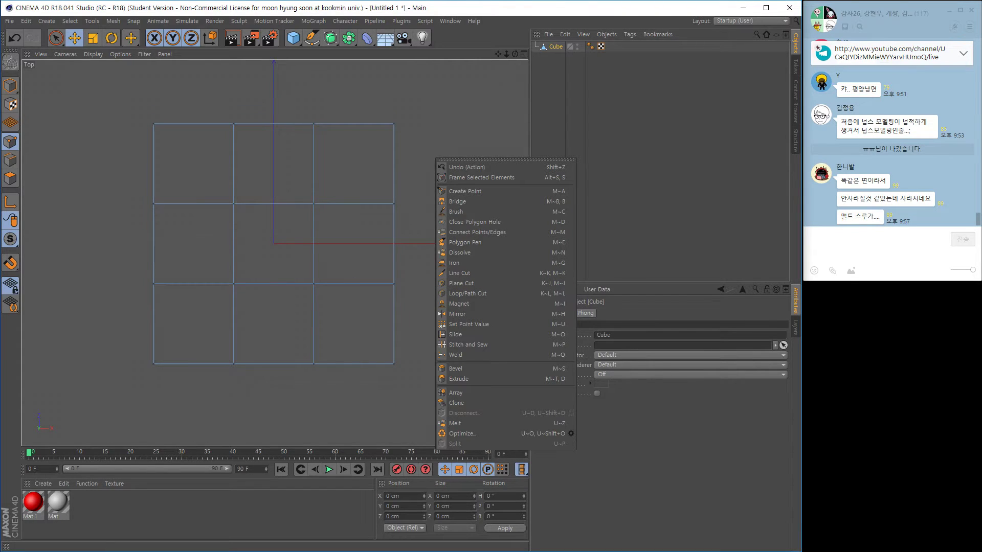
pyautogui.hotkey('alt', 'Tab')
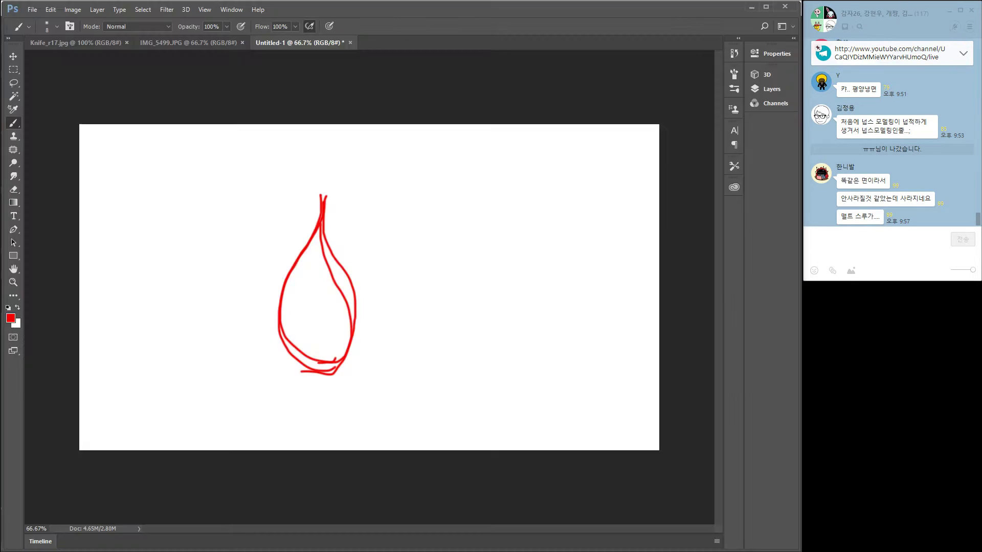
pyautogui.click(171, 44)
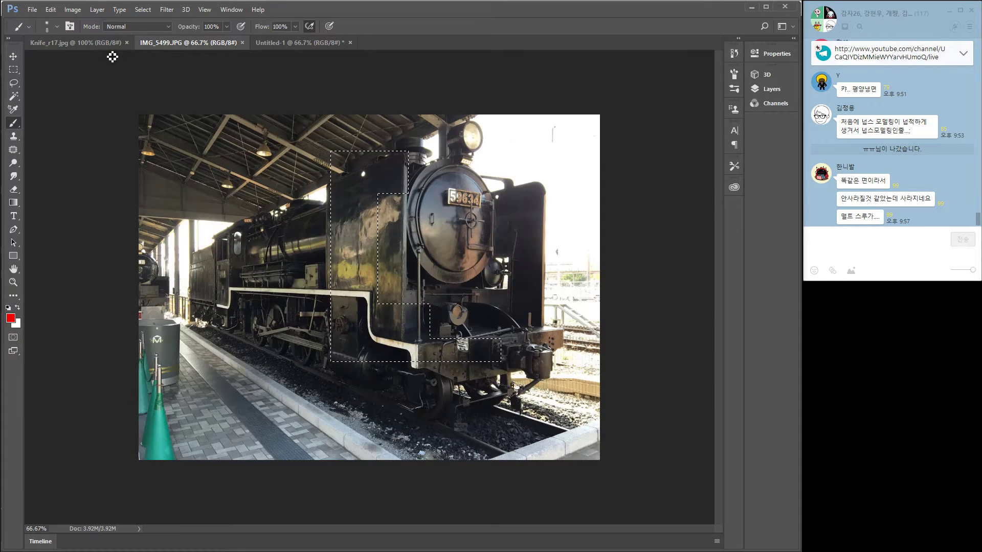
pyautogui.click(95, 45)
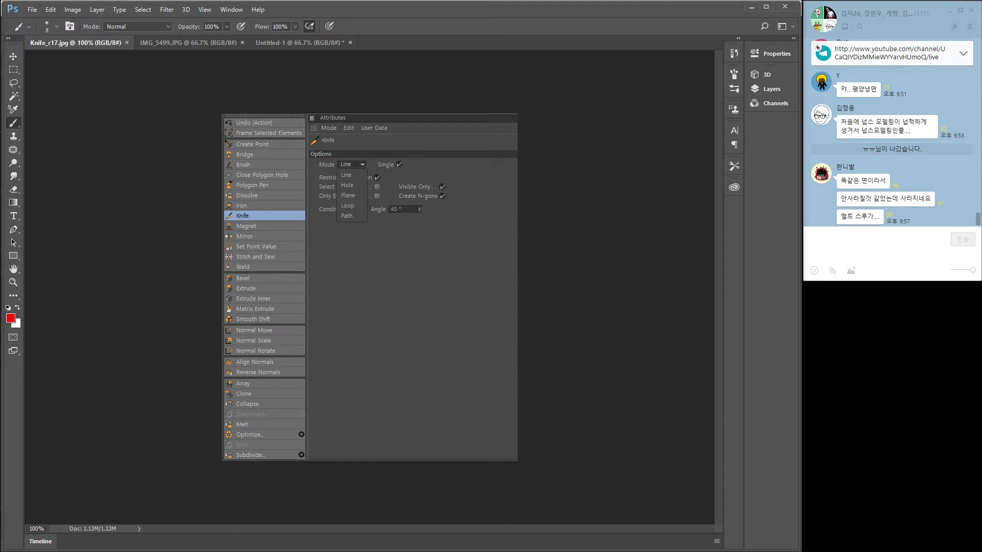
pyautogui.hotkey('alt', 'Tab')
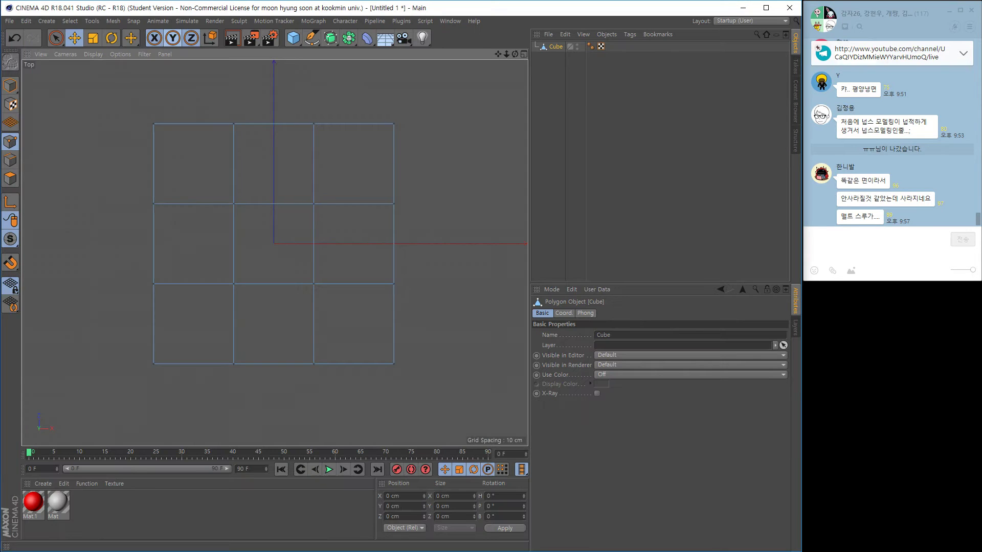
# Cut a straight vertical line through the cube's middle column in the Top view with the Line Cut tool and finish the cut.
pyautogui.rightClick(479, 147)
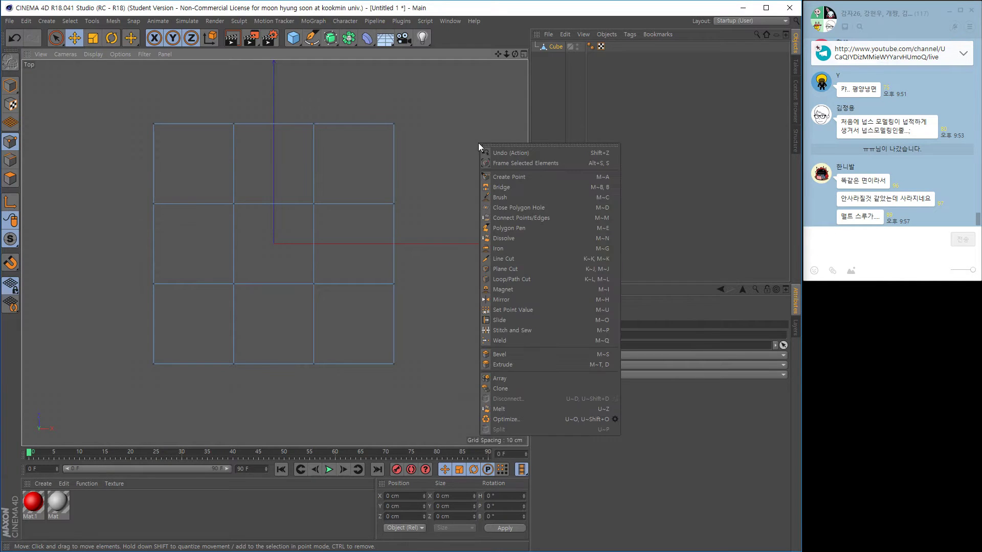
pyautogui.click(509, 259)
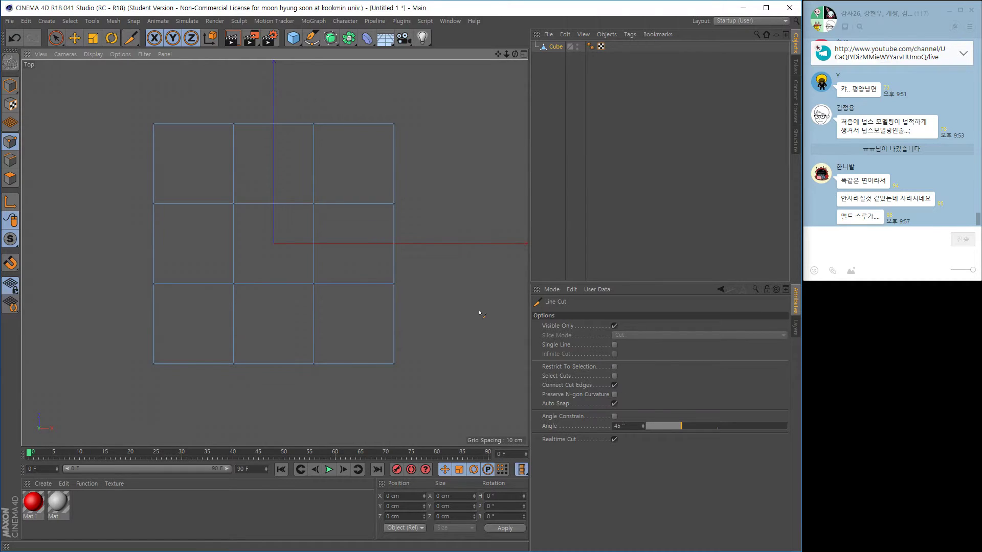
pyautogui.moveTo(279, 96); pyautogui.dragTo(278, 410)
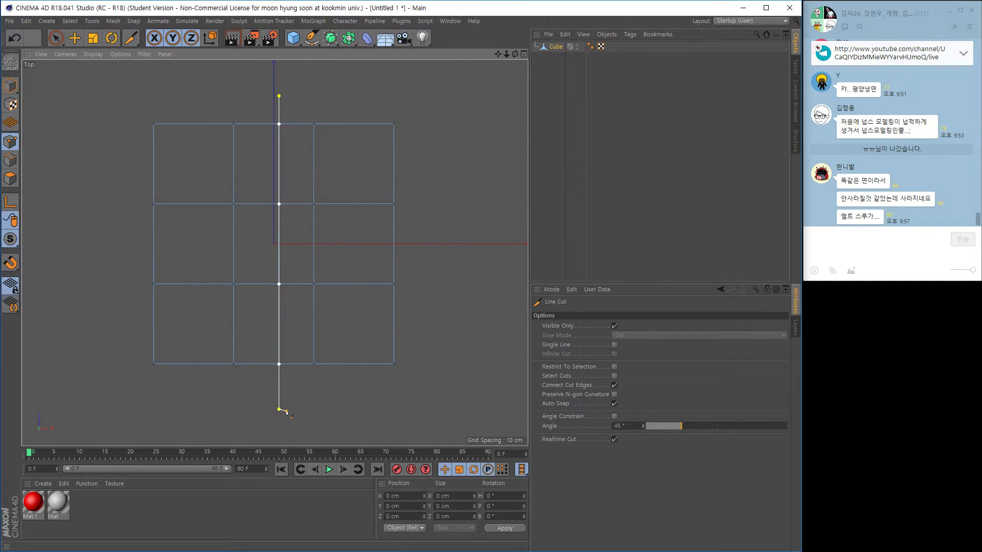
pyautogui.press('Return')
pyautogui.click(377, 412)
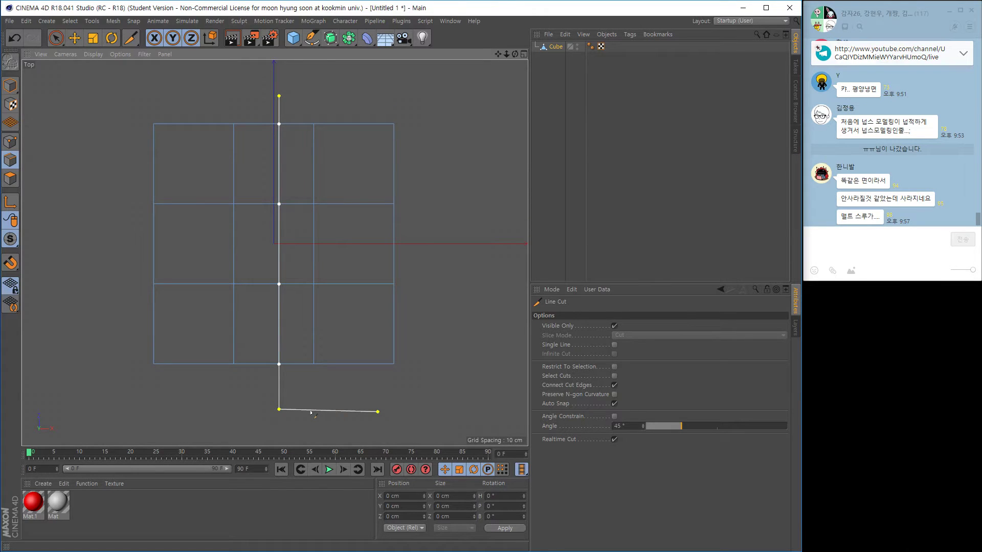
pyautogui.click(309, 410)
pyautogui.click(253, 404)
pyautogui.press('Escape')
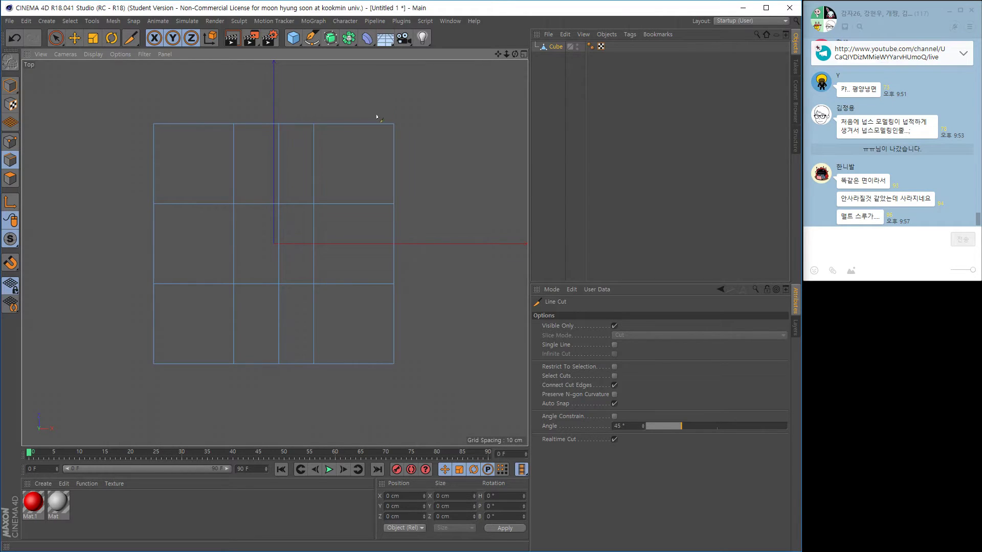
# Make two more straight vertical line cuts in the Top view, one through the right column and one through the left column.
pyautogui.click(357, 95)
pyautogui.keyDown('shift'); pyautogui.click(357, 394); pyautogui.keyUp('shift')
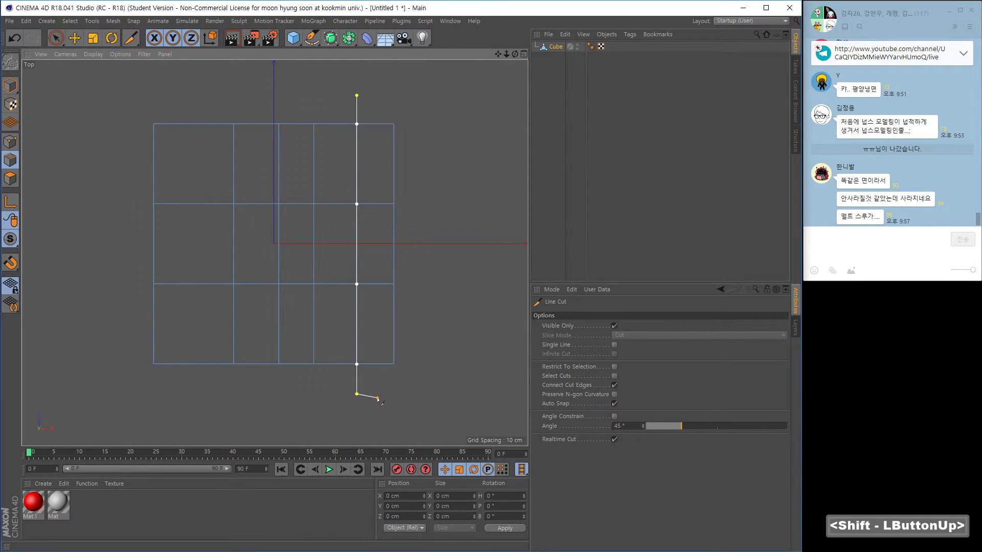
pyautogui.press('Escape')
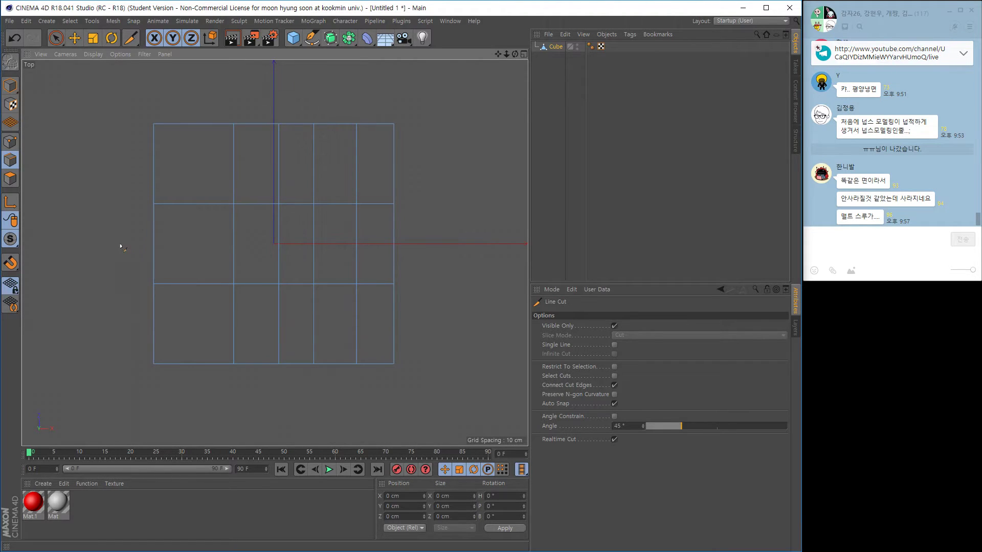
pyautogui.click(193, 92)
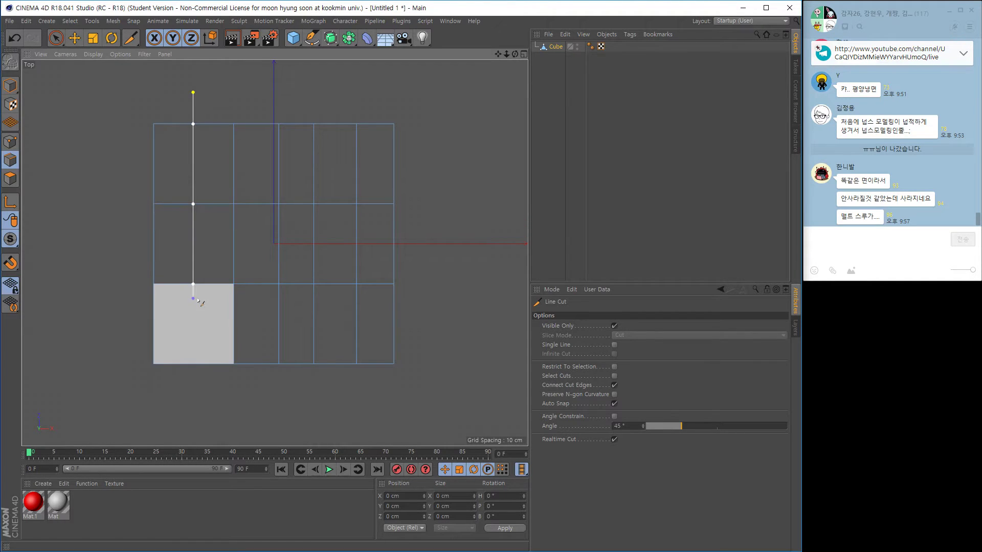
pyautogui.click(193, 379)
pyautogui.keyDown('shift'); pyautogui.click(206, 404); pyautogui.keyUp('shift')
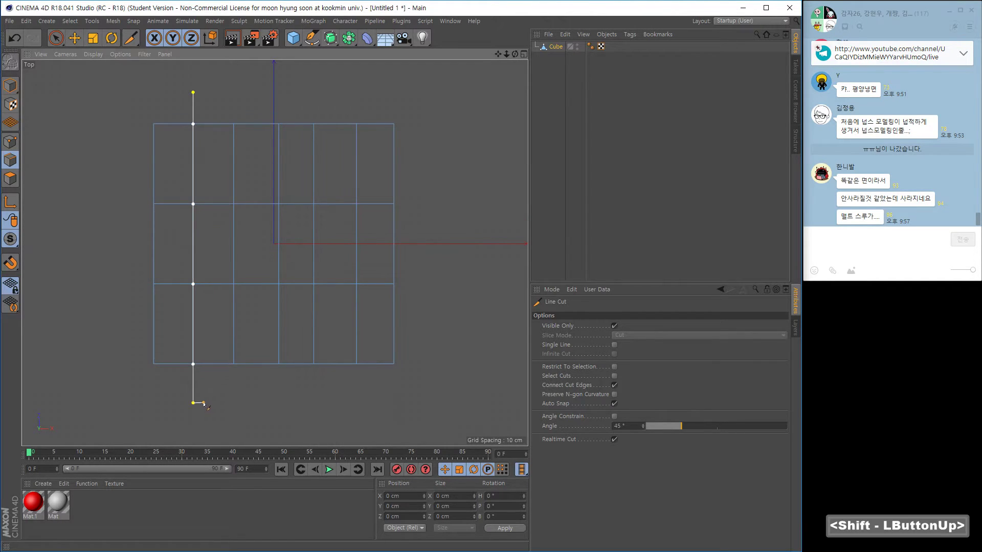
pyautogui.press('Escape')
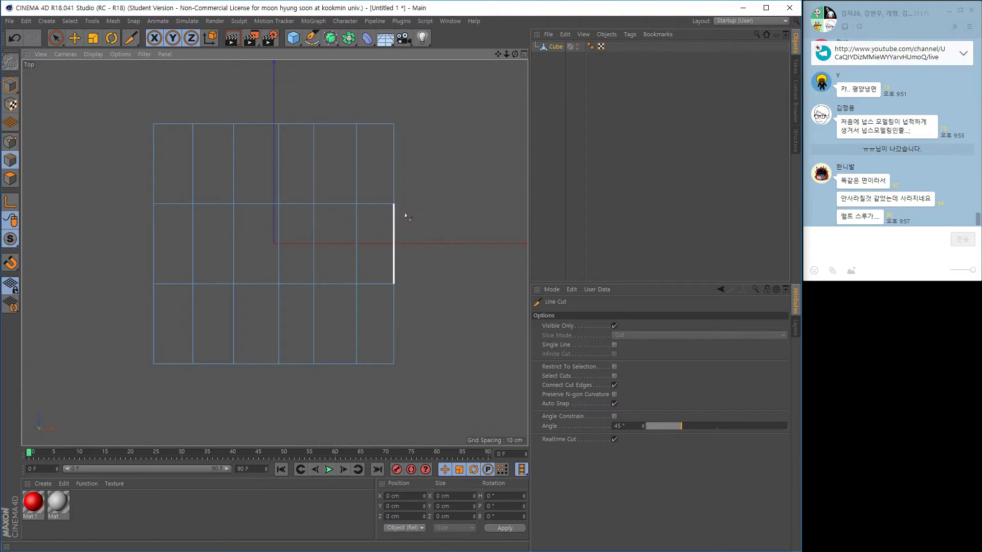
# Examine the cube's top and side faces in the full-size Perspective view to check how far the line cuts reach.
pyautogui.middleClick(80, 166)
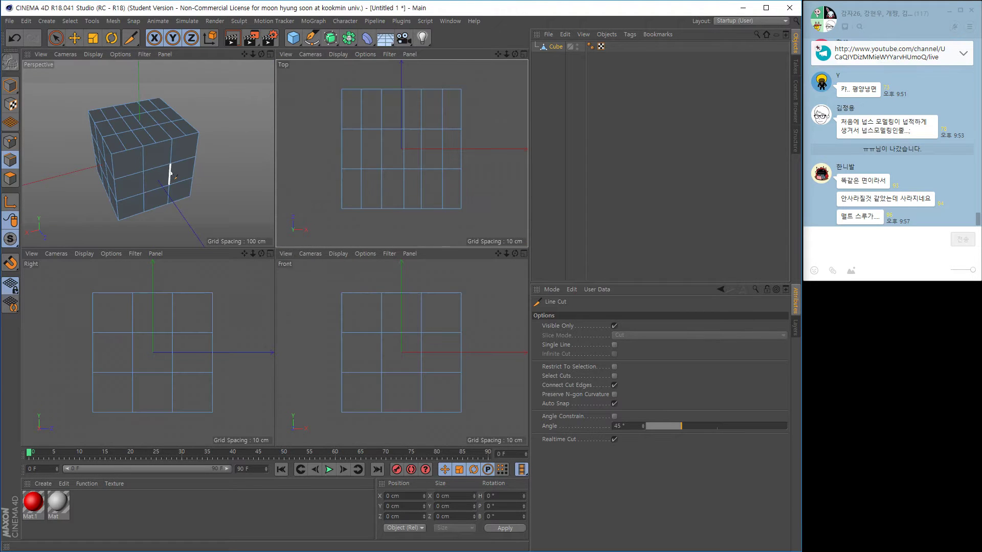
pyautogui.middleClick(184, 176)
pyautogui.keyDown('alt'); pyautogui.moveTo(259, 254); pyautogui.dragTo(193, 270); pyautogui.keyUp('alt')
pyautogui.keyDown('alt'); pyautogui.moveTo(193, 270); pyautogui.dragTo(245, 265, button='right'); pyautogui.keyUp('alt')
pyautogui.keyDown('alt'); pyautogui.moveTo(244, 266); pyautogui.dragTo(214, 258, button='middle'); pyautogui.keyUp('alt')
pyautogui.keyDown('alt'); pyautogui.moveTo(214, 258); pyautogui.dragTo(225, 265, button='right'); pyautogui.keyUp('alt')
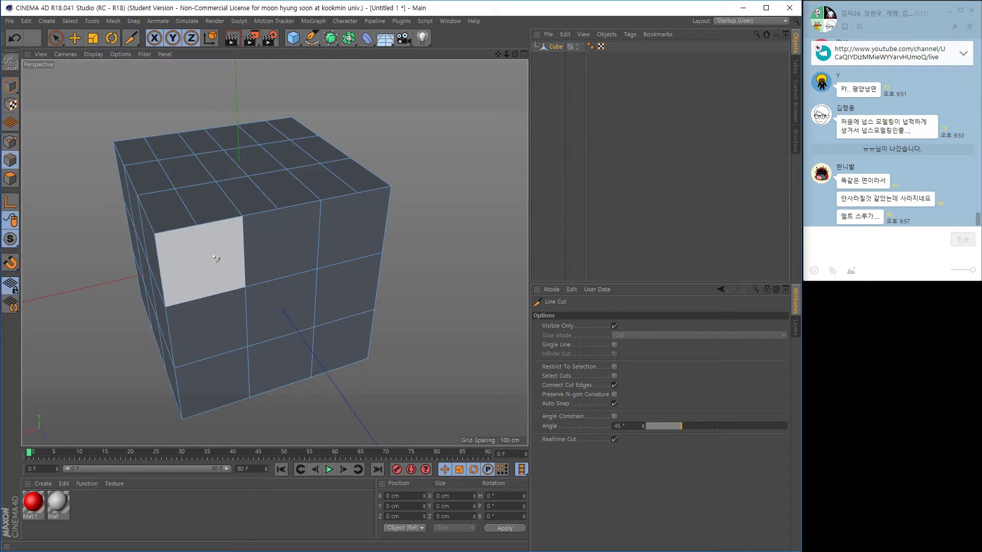
pyautogui.keyDown('alt'); pyautogui.moveTo(197, 303); pyautogui.dragTo(182, 261); pyautogui.keyUp('alt')
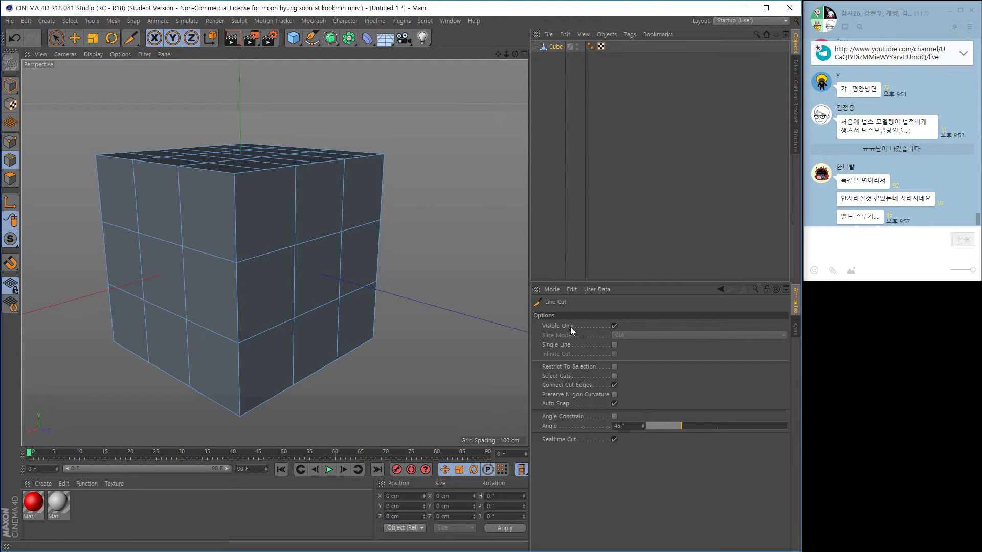
# Disable Visible Only for Line Cut and make a straight horizontal cut through the cube's upper row in the Front view.
pyautogui.click(615, 326)
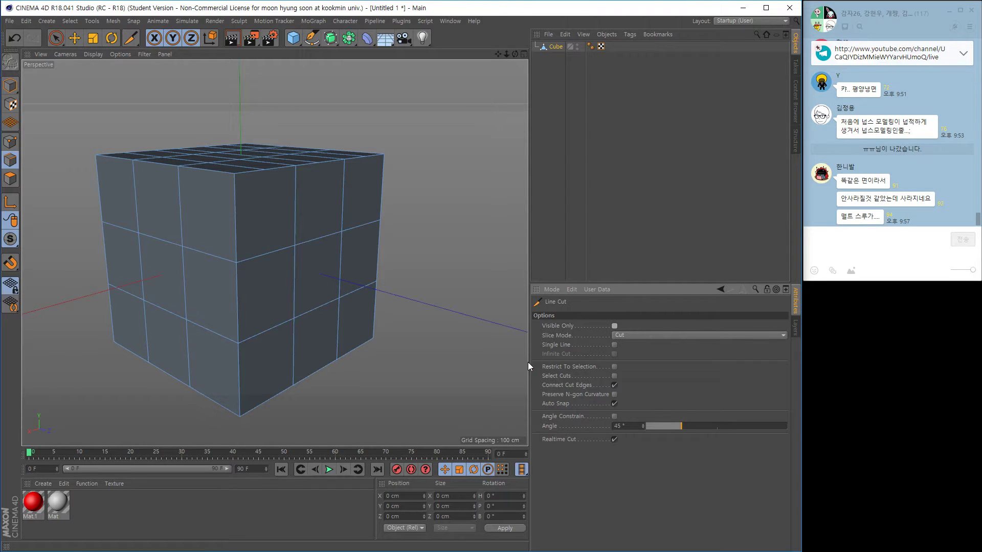
pyautogui.middleClick(445, 327)
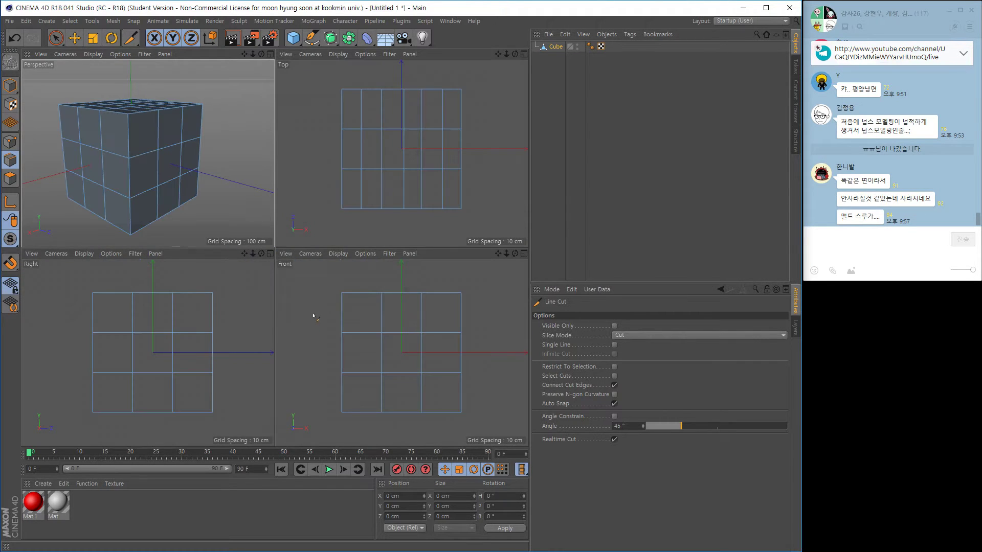
pyautogui.moveTo(309, 312); pyautogui.dragTo(486, 312)
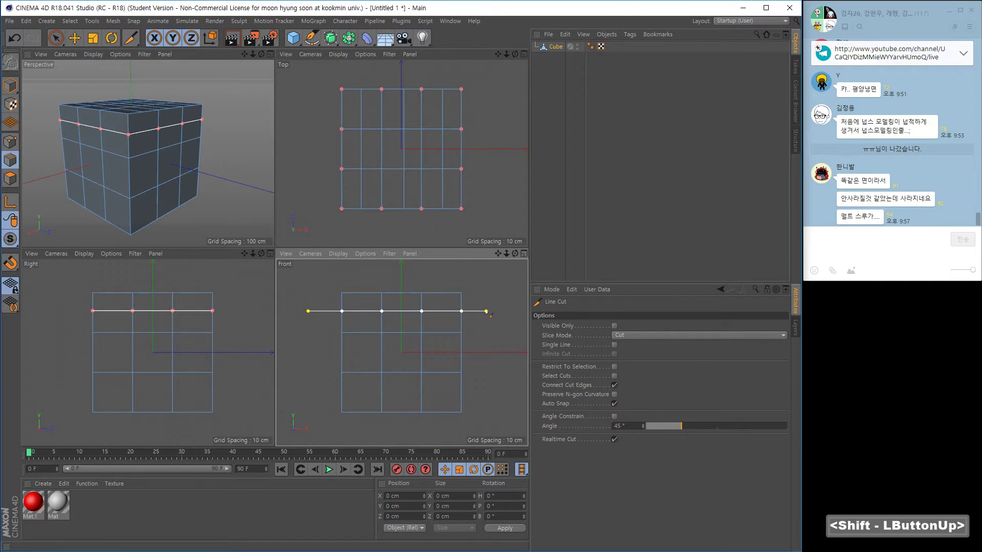
pyautogui.press('Escape')
# Switch the cube to Points mode and examine the horizontal cut around its sides in the full-size Perspective view.
pyautogui.keyDown('alt'); pyautogui.moveTo(143, 163); pyautogui.dragTo(177, 151); pyautogui.keyUp('alt')
pyautogui.middleClick(180, 154)
pyautogui.moveTo(243, 252)
pyautogui.keyDown('alt'); pyautogui.mouseDown()
pyautogui.moveTo(215, 239)
pyautogui.moveTo(264, 234)
pyautogui.moveTo(240, 252)
pyautogui.moveTo(240, 240)
pyautogui.moveTo(241, 250)
pyautogui.mouseUp(); pyautogui.keyUp('alt')
pyautogui.keyDown('alt'); pyautogui.moveTo(241, 251); pyautogui.dragTo(235, 240, button='right'); pyautogui.keyUp('alt')
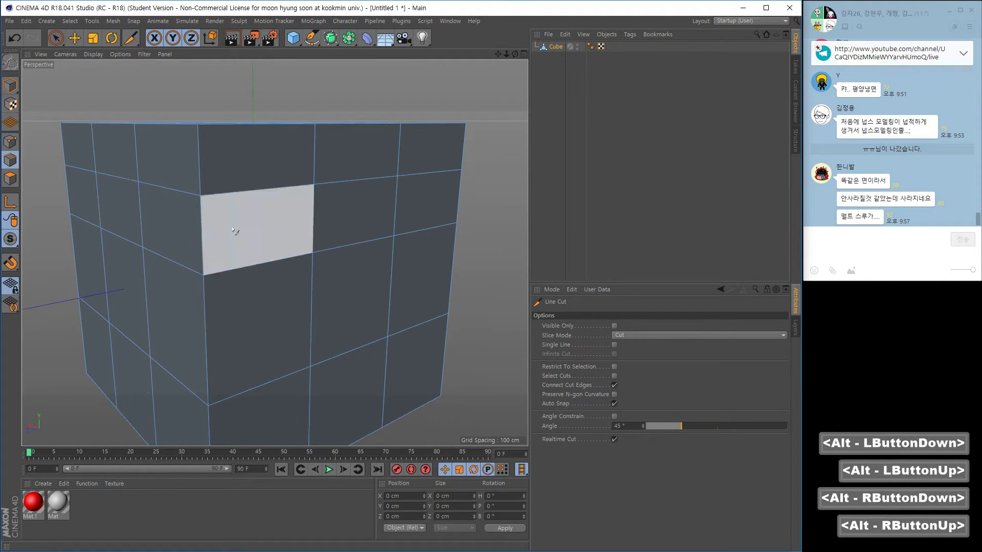
pyautogui.click(11, 142)
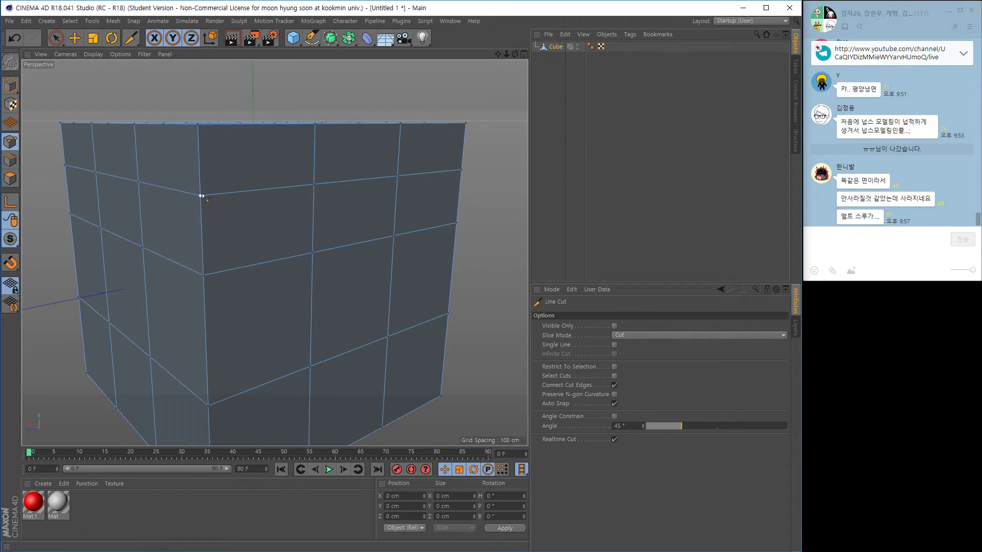
pyautogui.keyDown('alt'); pyautogui.moveTo(323, 203); pyautogui.dragTo(299, 209, button='right'); pyautogui.keyUp('alt')
pyautogui.keyDown('alt'); pyautogui.moveTo(300, 210); pyautogui.dragTo(273, 190, button='middle'); pyautogui.keyUp('alt')
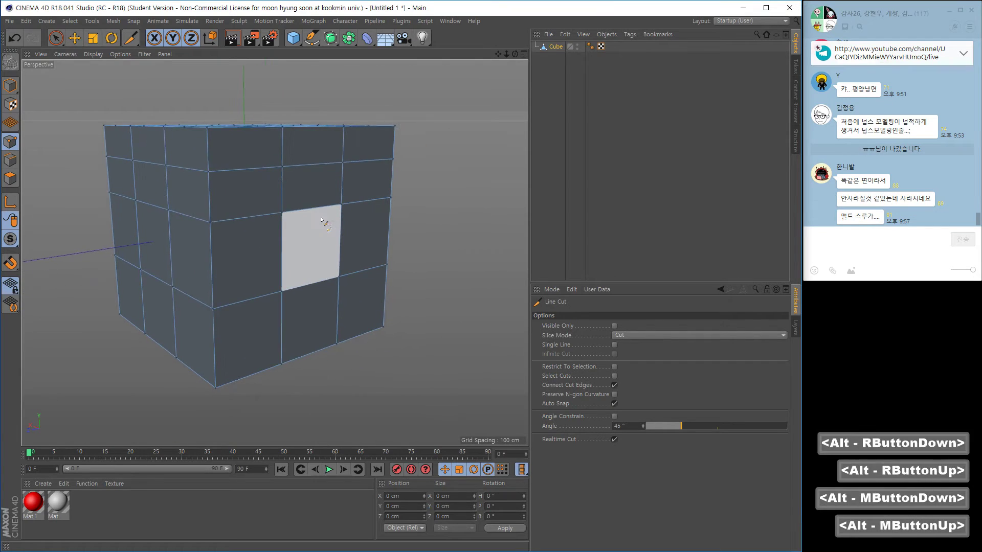
pyautogui.keyDown('alt'); pyautogui.moveTo(305, 243); pyautogui.dragTo(286, 225); pyautogui.keyUp('alt')
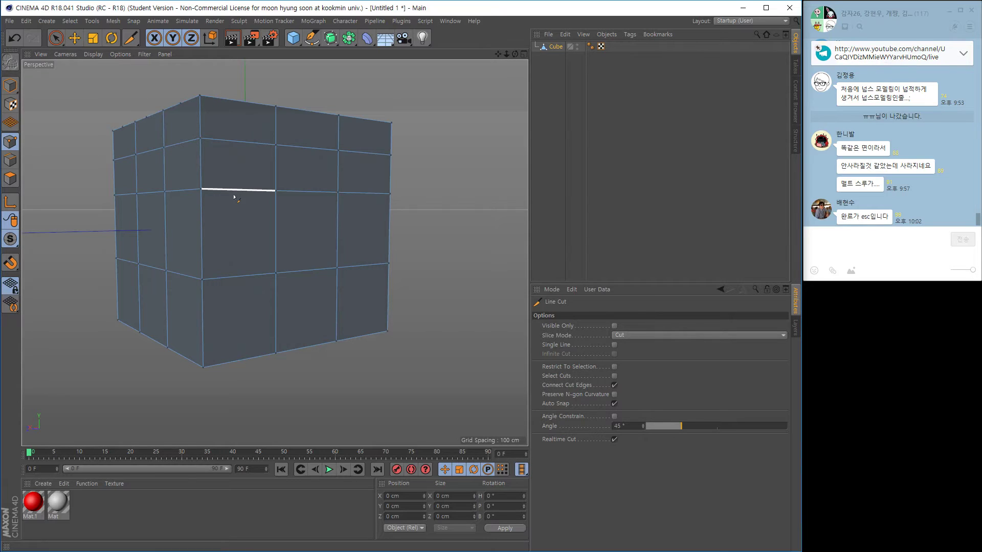
pyautogui.keyDown('alt'); pyautogui.moveTo(234, 197); pyautogui.dragTo(204, 193); pyautogui.keyUp('alt')
pyautogui.keyDown('alt'); pyautogui.moveTo(176, 197); pyautogui.dragTo(214, 198, button='right'); pyautogui.keyUp('alt')
pyautogui.keyDown('alt'); pyautogui.moveTo(214, 198); pyautogui.dragTo(231, 230, button='middle'); pyautogui.keyUp('alt')
pyautogui.keyDown('alt'); pyautogui.moveTo(231, 230); pyautogui.dragTo(185, 226, button='right'); pyautogui.keyUp('alt')
pyautogui.keyDown('alt'); pyautogui.moveTo(185, 225); pyautogui.dragTo(276, 249); pyautogui.keyUp('alt')
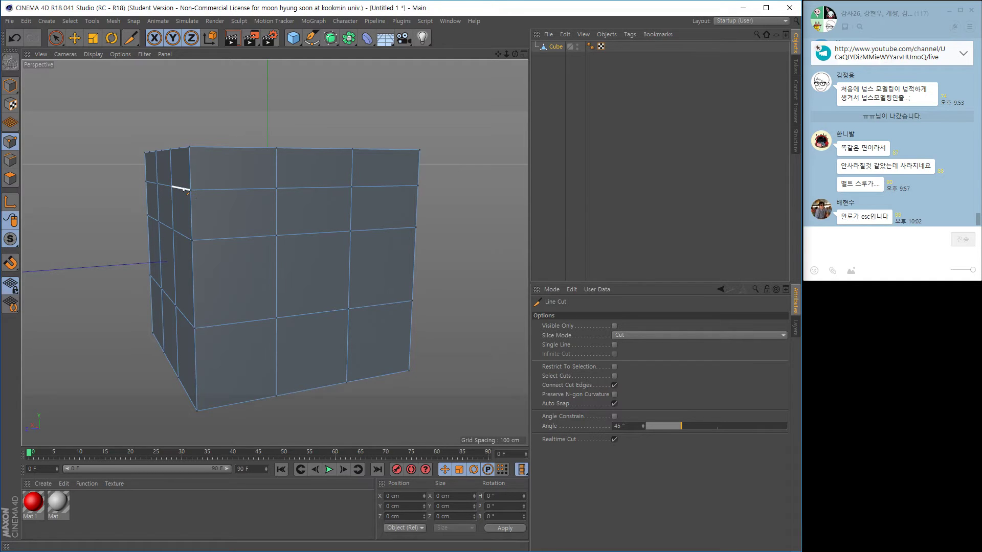
pyautogui.keyDown('alt'); pyautogui.moveTo(278, 208); pyautogui.dragTo(270, 215, button='right'); pyautogui.keyUp('alt')
pyautogui.keyDown('alt'); pyautogui.moveTo(270, 214); pyautogui.dragTo(149, 227); pyautogui.keyUp('alt')
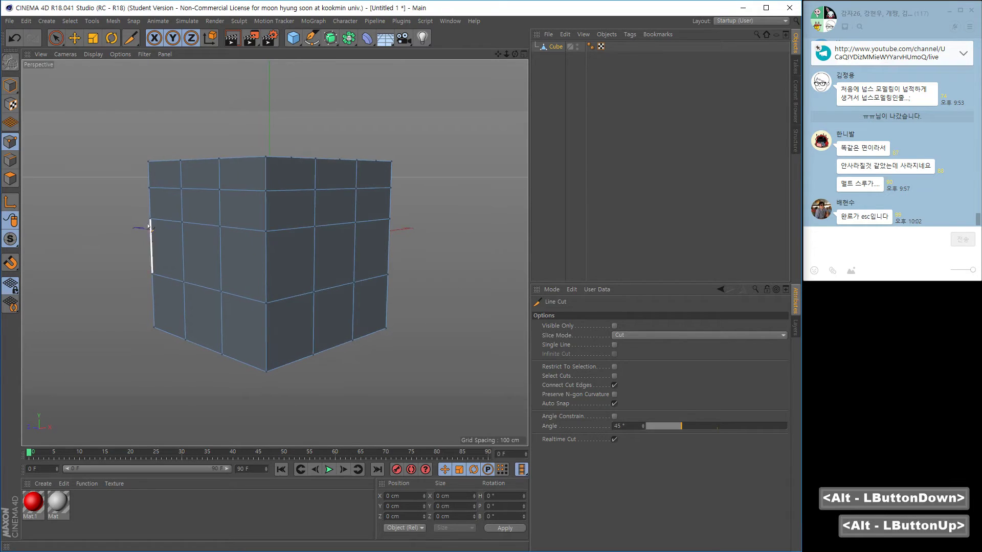
# Use Plane Cut with Plane Mode set to World to make three vertical cuts across the cube.
pyautogui.rightClick(438, 246)
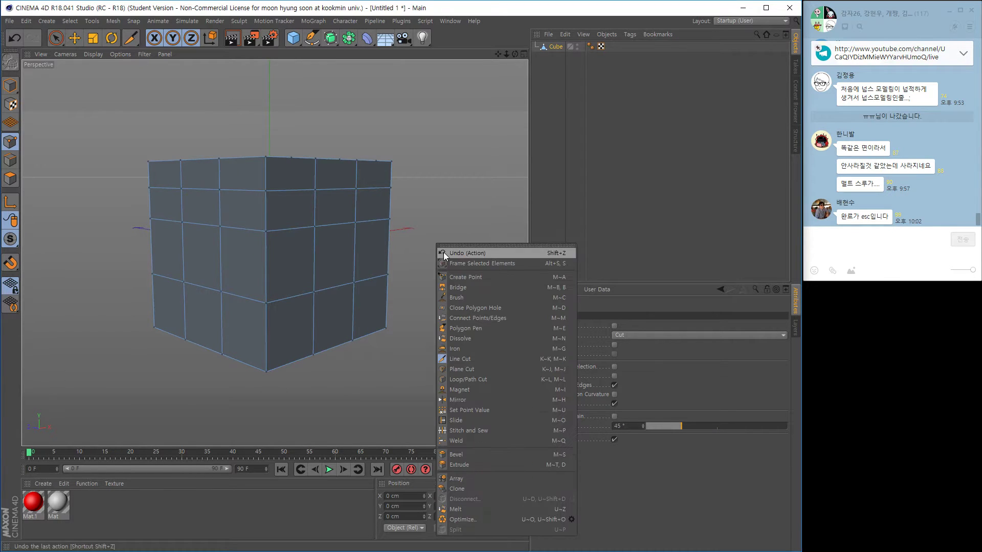
pyautogui.click(462, 370)
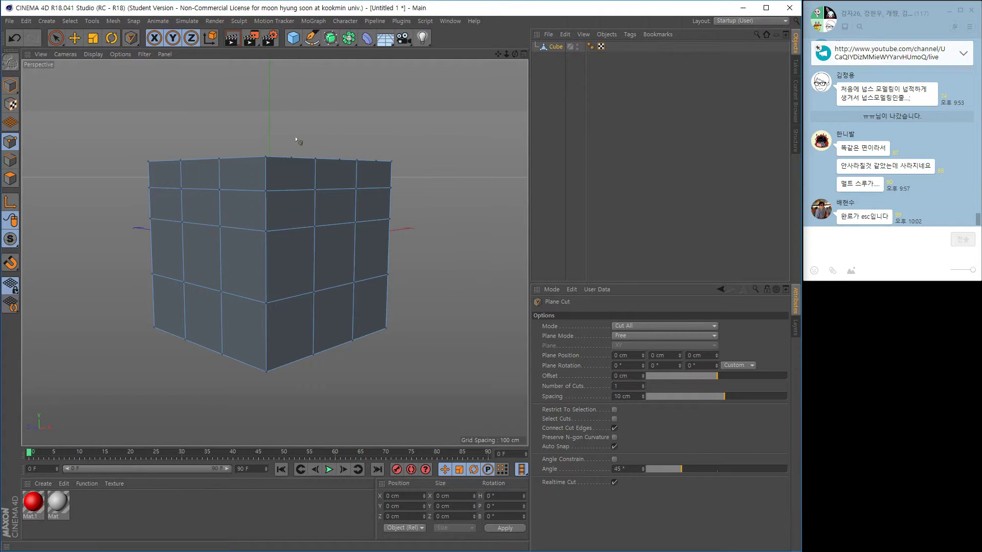
pyautogui.keyDown('alt'); pyautogui.moveTo(299, 212); pyautogui.dragTo(436, 265); pyautogui.keyUp('alt')
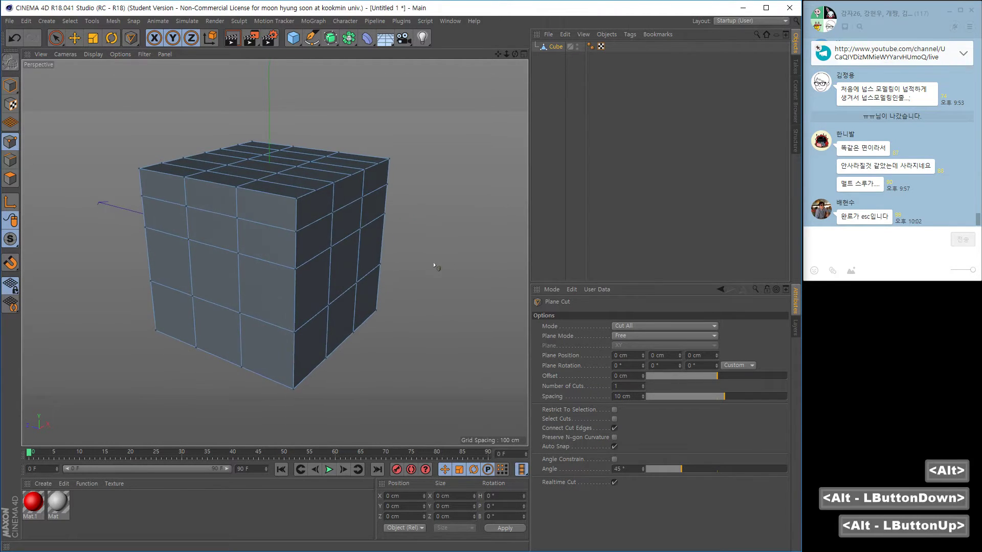
pyautogui.click(625, 337)
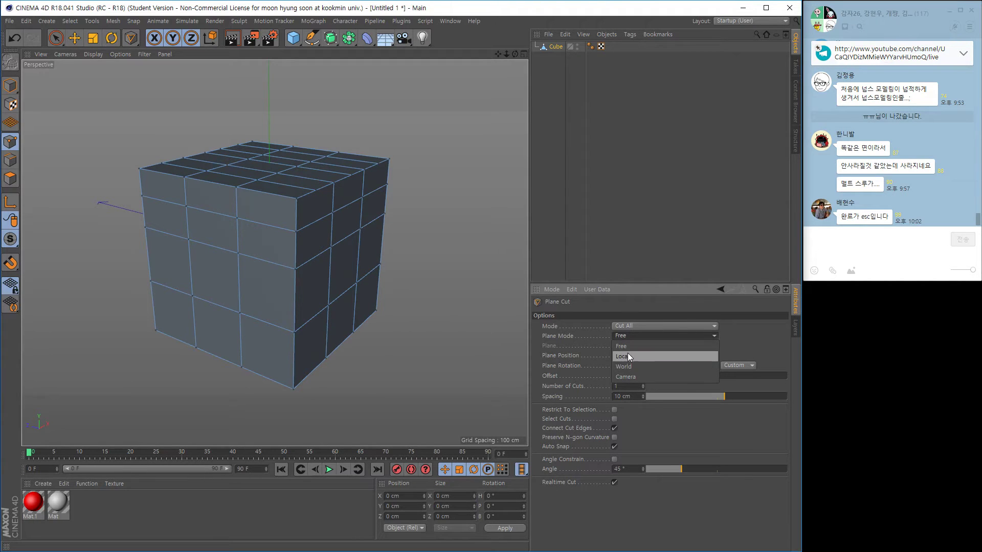
pyautogui.click(631, 366)
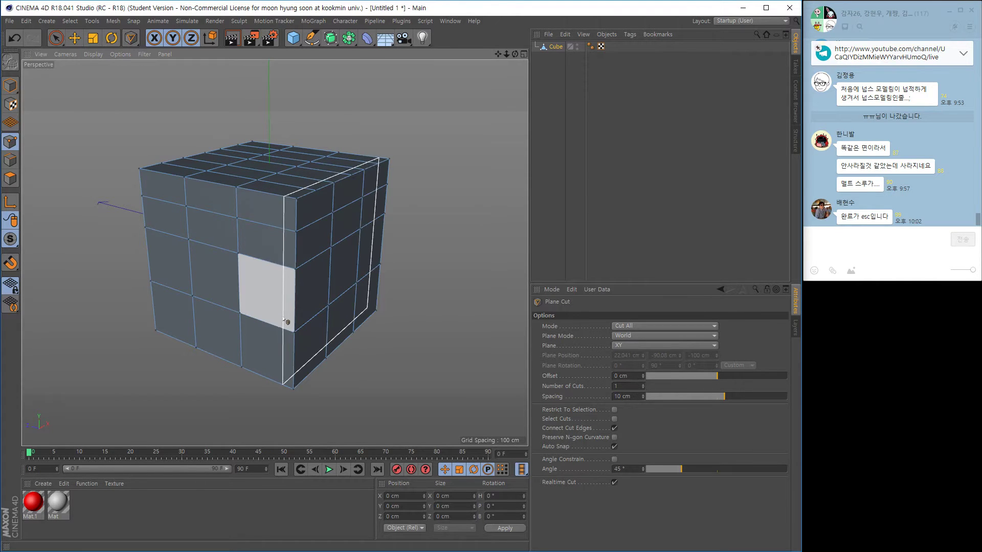
pyautogui.click(260, 305)
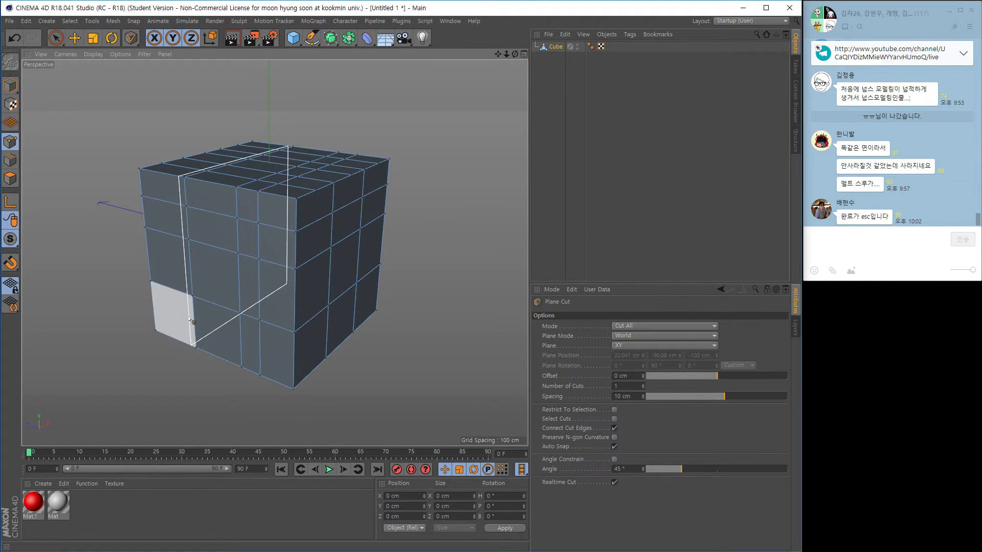
pyautogui.click(211, 319)
pyautogui.click(173, 314)
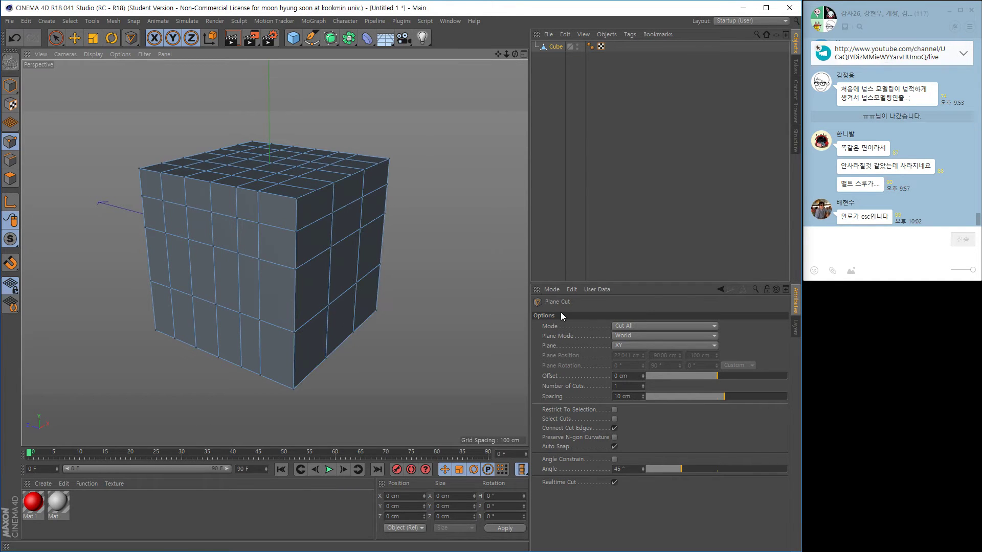
# Change the Plane Cut plane to YZ, then to XZ, and make two horizontal cuts through the cube's lower rows.
pyautogui.click(630, 347)
pyautogui.click(631, 364)
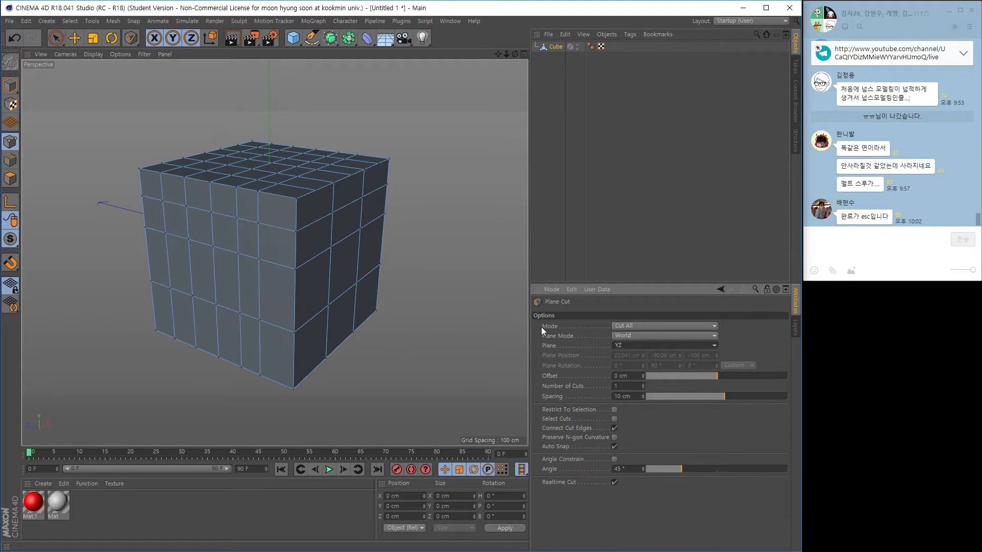
pyautogui.click(618, 345)
pyautogui.click(624, 376)
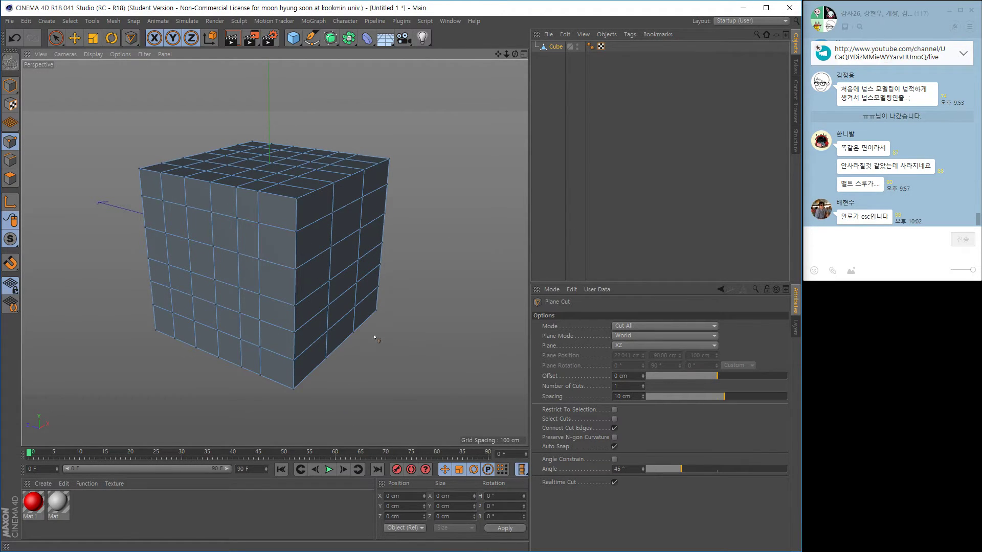
# Inspect the cuts around the cube, then undo all plane and line cuts back to the original three-by-three segmentation.
pyautogui.keyDown('alt'); pyautogui.moveTo(414, 315); pyautogui.dragTo(424, 260); pyautogui.keyUp('alt')
pyautogui.keyDown('alt'); pyautogui.moveTo(422, 259); pyautogui.dragTo(409, 256, button='right'); pyautogui.keyUp('alt')
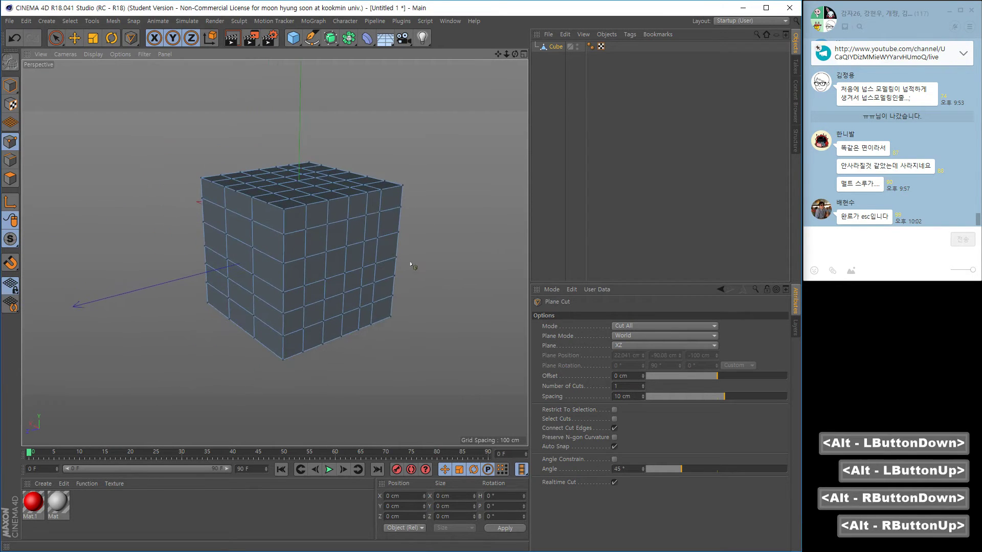
pyautogui.keyDown('alt'); pyautogui.moveTo(409, 255); pyautogui.dragTo(394, 247, button='middle'); pyautogui.keyUp('alt')
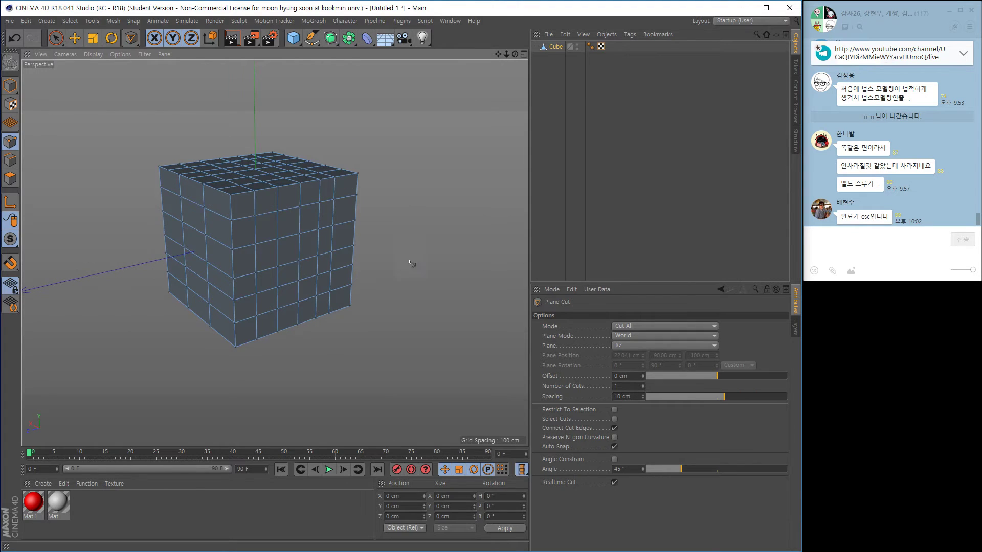
pyautogui.keyDown('alt'); pyautogui.moveTo(429, 187); pyautogui.dragTo(467, 173); pyautogui.keyUp('alt')
pyautogui.hotkey('ctrl', 'z')
pyautogui.hotkey('ctrl', 'z')
pyautogui.hotkey('ctrl', 'z')
pyautogui.hotkey('ctrl', 'z')
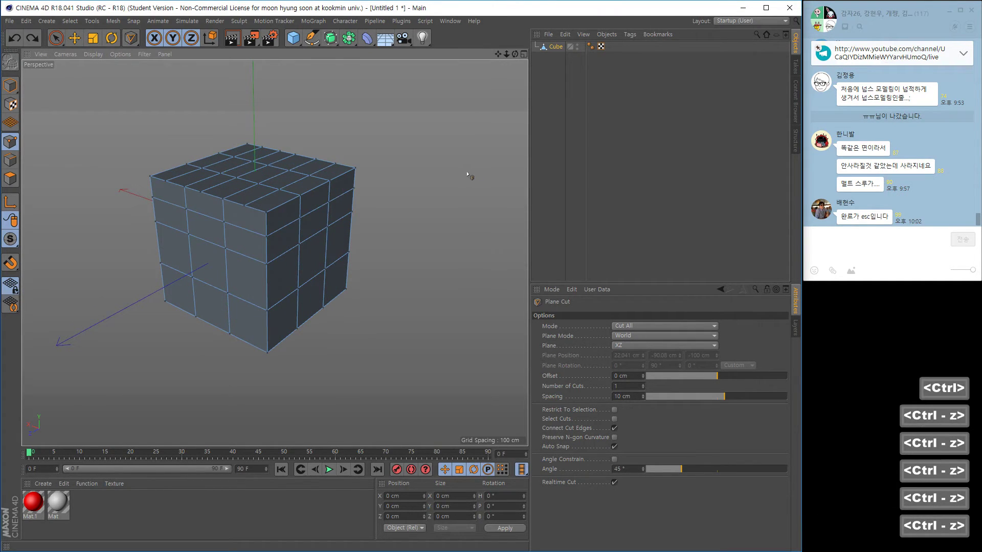
pyautogui.keyDown('alt'); pyautogui.moveTo(467, 171); pyautogui.dragTo(312, 220); pyautogui.keyUp('alt')
# Activate the Loop/Path Cut tool on the segmented cube and preview a loop around its sides.
pyautogui.rightClick(442, 186)
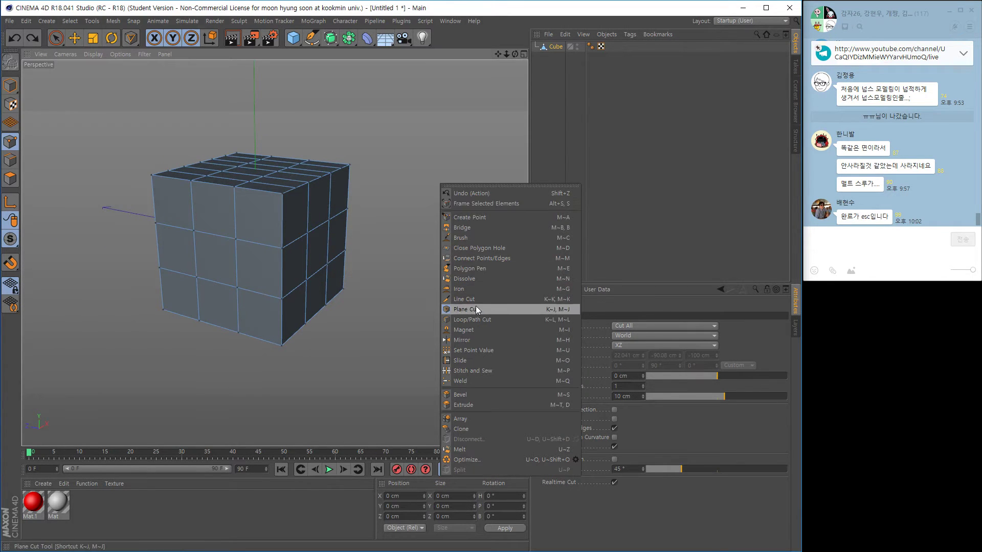
pyautogui.click(476, 319)
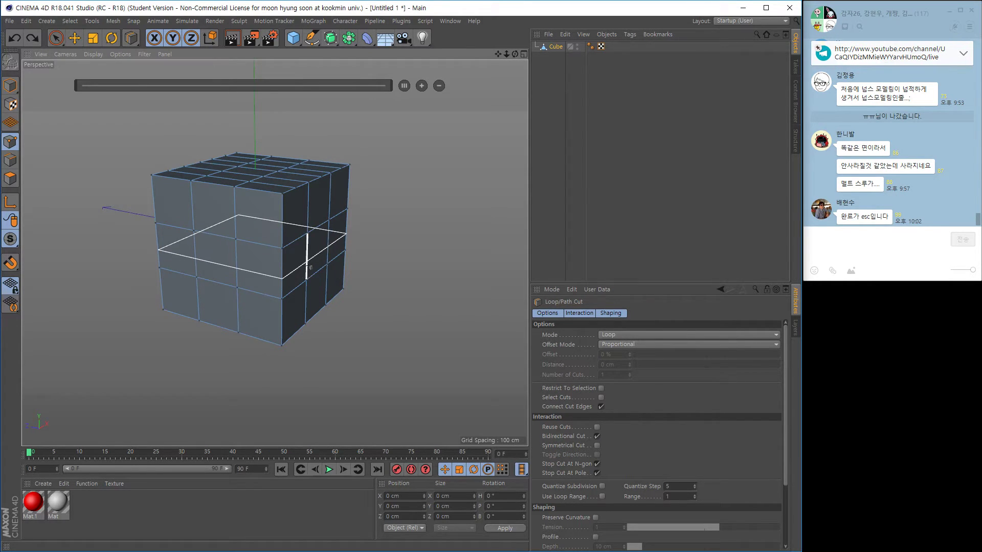
pyautogui.keyDown('alt'); pyautogui.moveTo(324, 285); pyautogui.dragTo(292, 307); pyautogui.keyUp('alt')
pyautogui.keyDown('alt'); pyautogui.moveTo(291, 307); pyautogui.dragTo(308, 300, button='right'); pyautogui.keyUp('alt')
pyautogui.keyDown('alt'); pyautogui.moveTo(308, 301); pyautogui.dragTo(335, 294, button='middle'); pyautogui.keyUp('alt')
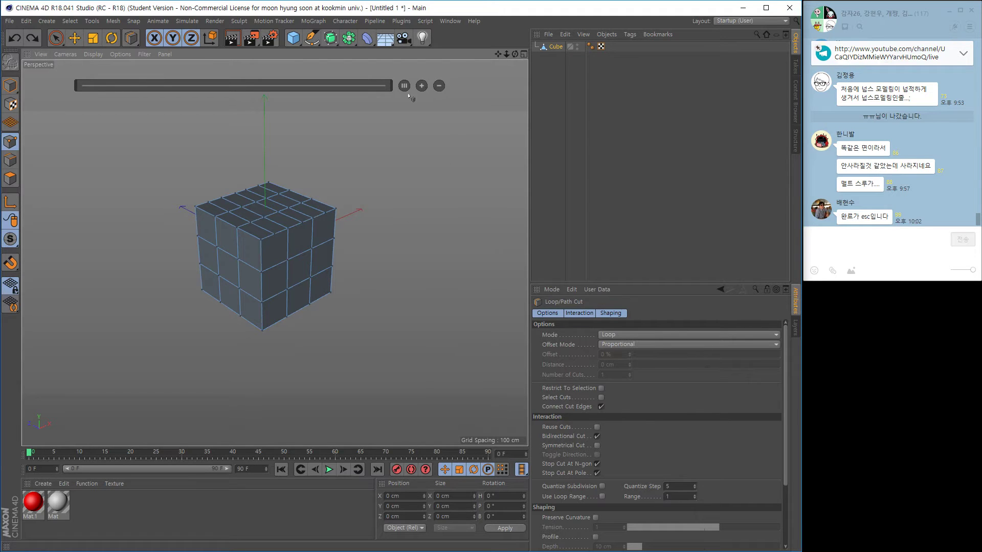
pyautogui.keyDown('alt'); pyautogui.moveTo(409, 96); pyautogui.dragTo(390, 217, button='right'); pyautogui.keyUp('alt')
pyautogui.keyDown('alt'); pyautogui.moveTo(390, 216); pyautogui.dragTo(274, 254, button='middle'); pyautogui.keyUp('alt')
pyautogui.keyDown('alt'); pyautogui.moveTo(274, 254); pyautogui.dragTo(361, 232, button='right'); pyautogui.keyUp('alt')
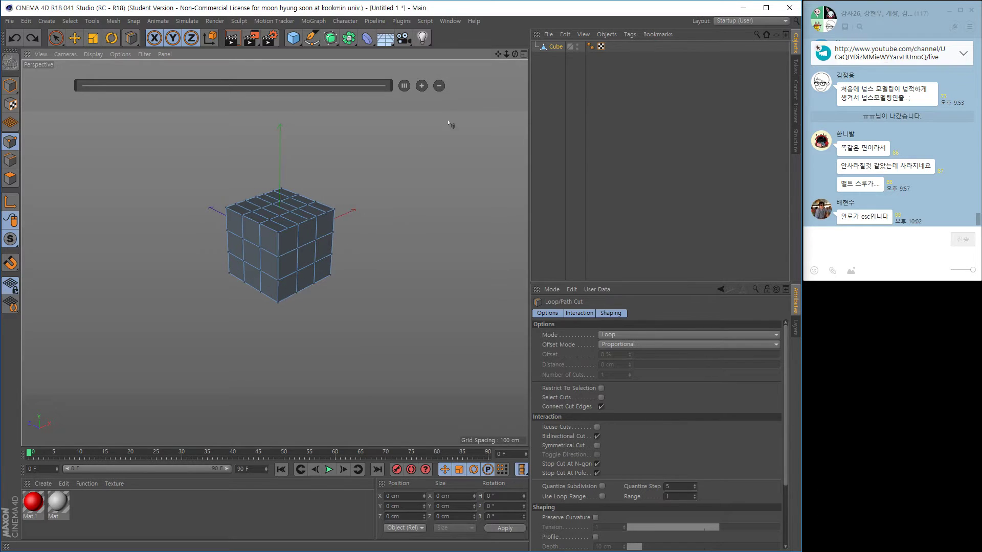
# Delete the segmented cube from the scene and return to Model mode.
pyautogui.click(543, 46)
pyautogui.press('Delete')
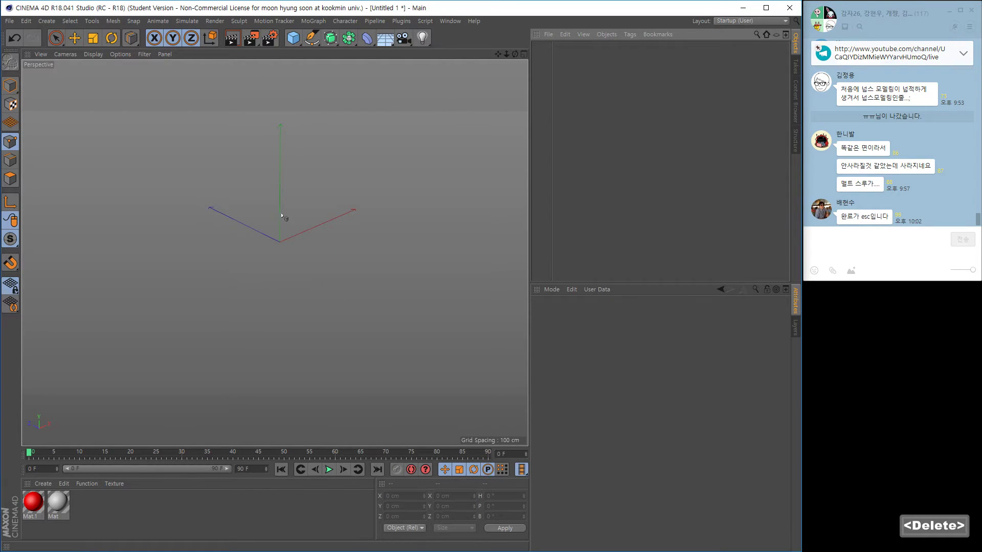
pyautogui.keyDown('alt'); pyautogui.moveTo(281, 215); pyautogui.dragTo(269, 243); pyautogui.keyUp('alt')
pyautogui.keyDown('alt'); pyautogui.moveTo(270, 243); pyautogui.dragTo(271, 249, button='right'); pyautogui.keyUp('alt')
pyautogui.keyDown('alt'); pyautogui.moveTo(271, 249); pyautogui.dragTo(275, 254, button='middle'); pyautogui.keyUp('alt')
pyautogui.keyDown('alt'); pyautogui.moveTo(274, 254); pyautogui.dragTo(149, 152, button='right'); pyautogui.keyUp('alt')
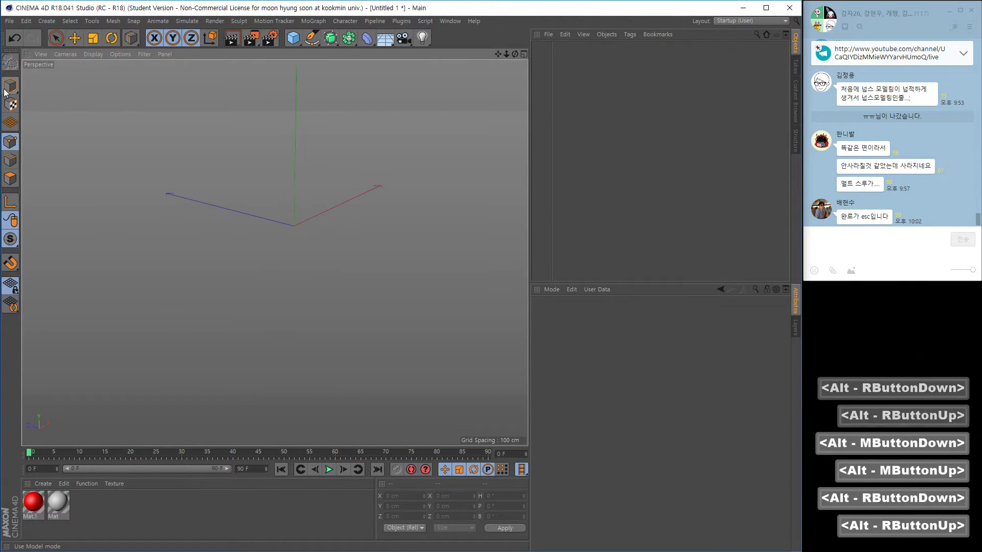
pyautogui.keyDown('alt'); pyautogui.moveTo(294, 286); pyautogui.dragTo(296, 249); pyautogui.keyUp('alt')
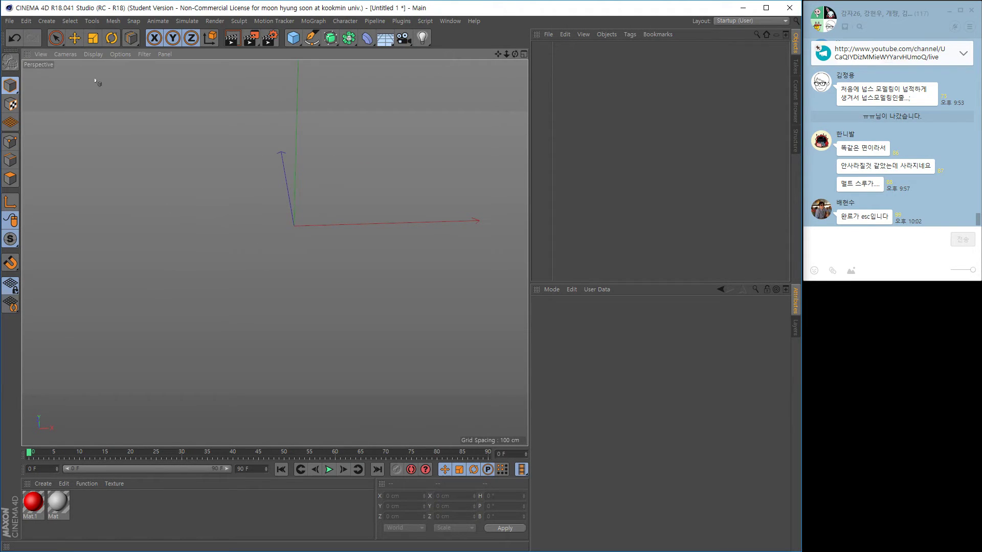
# Add a new parametric cube and set its Segments Y to 20.
pyautogui.click(290, 38)
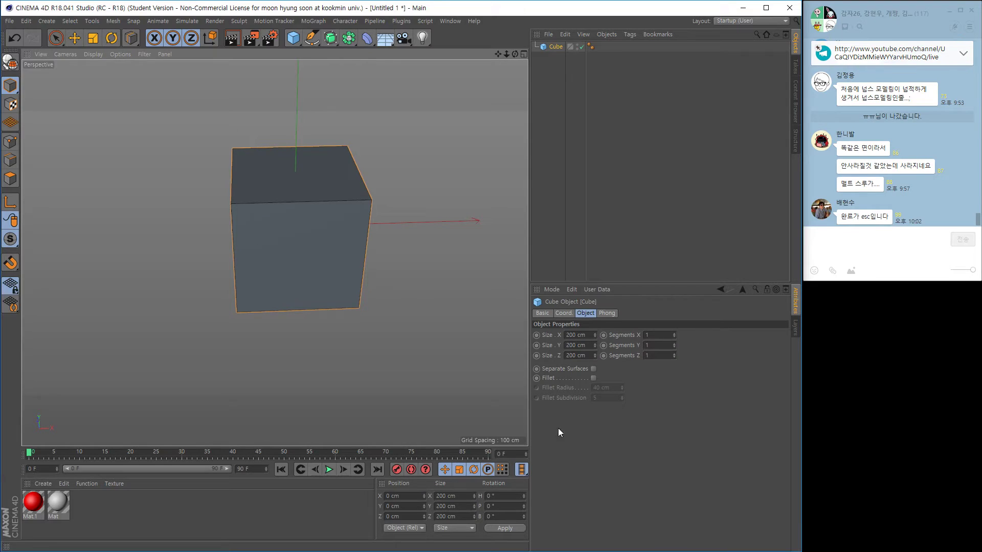
pyautogui.moveTo(674, 346); pyautogui.dragTo(674, 306)
pyautogui.keyDown('alt'); pyautogui.moveTo(330, 338); pyautogui.dragTo(358, 327); pyautogui.keyUp('alt')
pyautogui.keyDown('alt'); pyautogui.moveTo(358, 327); pyautogui.dragTo(327, 309, button='right'); pyautogui.keyUp('alt')
pyautogui.keyDown('alt'); pyautogui.moveTo(326, 309); pyautogui.dragTo(274, 314, button='middle'); pyautogui.keyUp('alt')
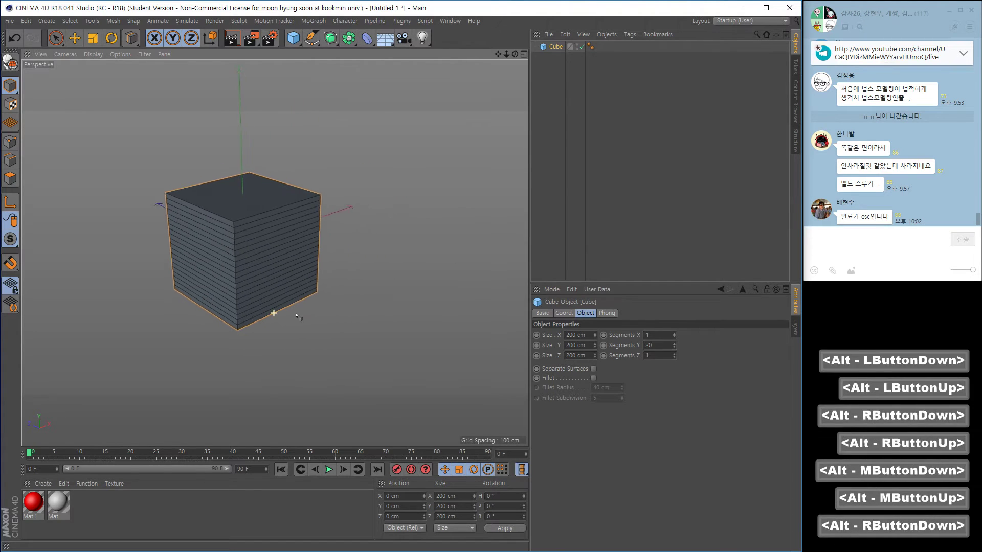
pyautogui.keyDown('alt'); pyautogui.moveTo(307, 316); pyautogui.dragTo(361, 320, button='right'); pyautogui.keyUp('alt')
pyautogui.keyDown('alt'); pyautogui.moveTo(362, 320); pyautogui.dragTo(312, 297); pyautogui.keyUp('alt')
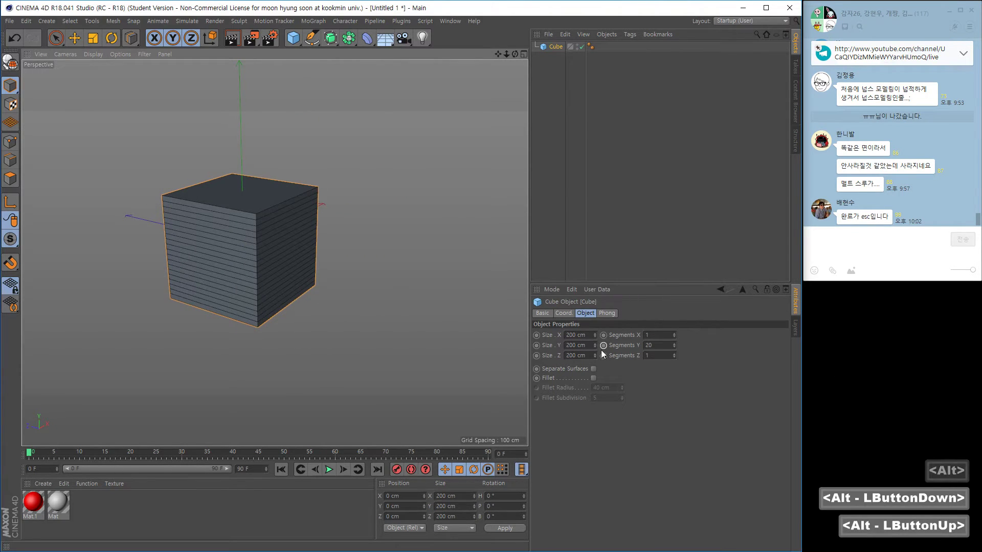
# Stretch the cube into a tall column by setting its Size Y to 573 cm.
pyautogui.moveTo(594, 346); pyautogui.dragTo(594, 302)
pyautogui.keyDown('alt'); pyautogui.moveTo(319, 346); pyautogui.dragTo(307, 335, button='right'); pyautogui.keyUp('alt')
pyautogui.keyDown('alt'); pyautogui.moveTo(307, 335); pyautogui.dragTo(270, 324); pyautogui.keyUp('alt')
pyautogui.keyDown('alt'); pyautogui.moveTo(270, 324); pyautogui.dragTo(244, 340, button='middle'); pyautogui.keyUp('alt')
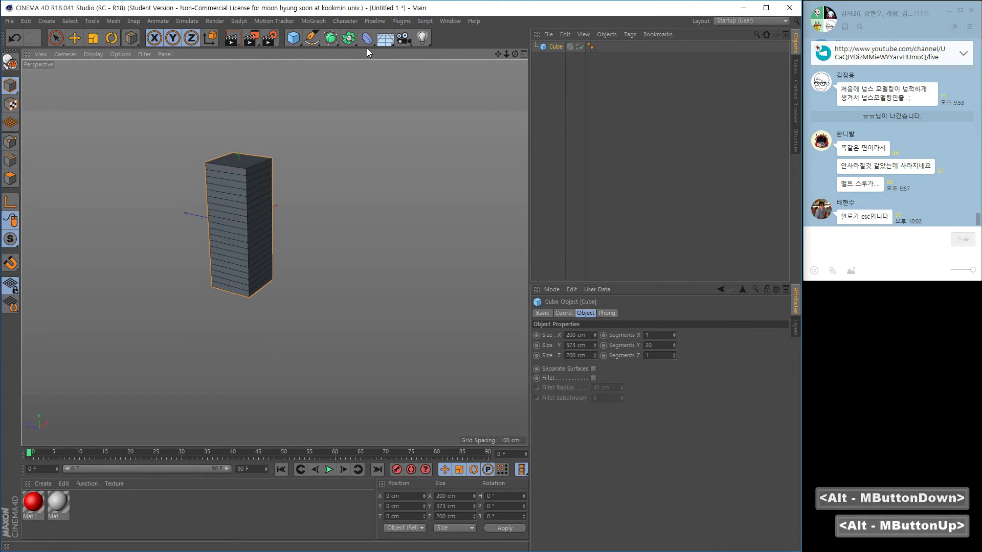
# Add a Bend deformer and make it a child of the tall cube.
pyautogui.click(367, 41)
pyautogui.click(364, 41)
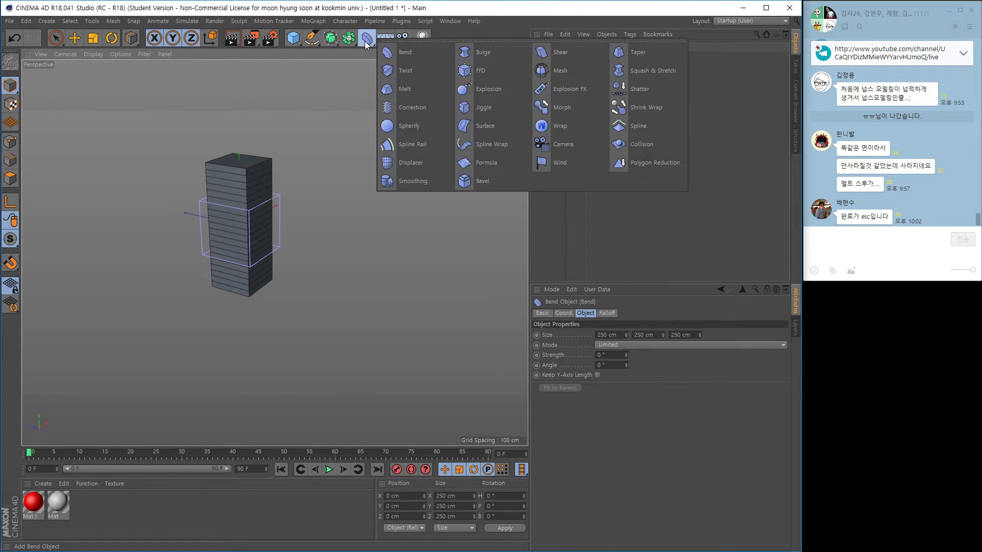
pyautogui.moveTo(543, 50); pyautogui.dragTo(551, 57)
pyautogui.keyDown('alt'); pyautogui.moveTo(338, 281); pyautogui.dragTo(358, 282); pyautogui.keyUp('alt')
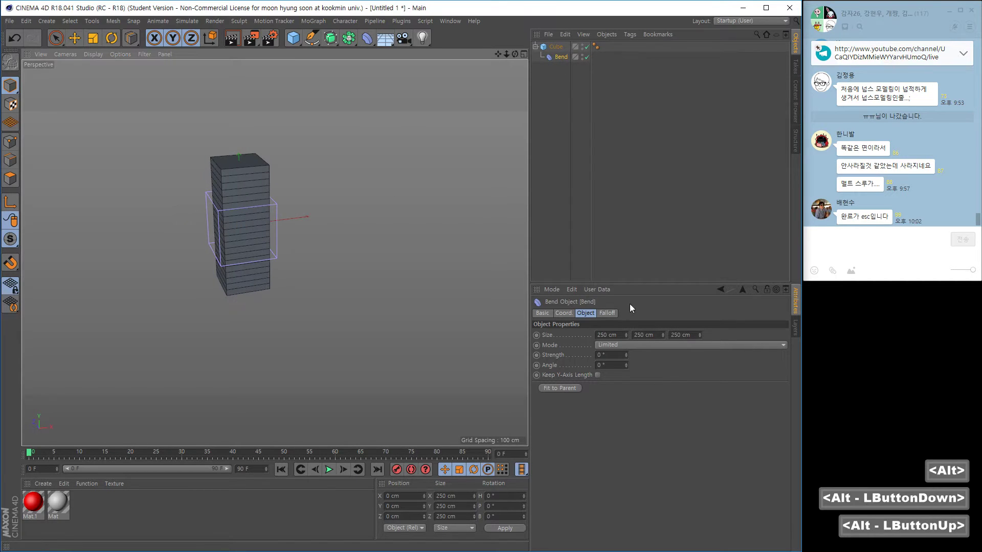
# Bend the column into an arch by setting the Bend deformer's Strength to 170°.
pyautogui.moveTo(627, 357); pyautogui.dragTo(689, 357)
pyautogui.keyDown('alt'); pyautogui.moveTo(401, 295); pyautogui.dragTo(331, 284); pyautogui.keyUp('alt')
pyautogui.keyDown('alt'); pyautogui.moveTo(331, 284); pyautogui.dragTo(352, 294, button='right'); pyautogui.keyUp('alt')
pyautogui.keyDown('alt'); pyautogui.moveTo(352, 294); pyautogui.dragTo(286, 292, button='middle'); pyautogui.keyUp('alt')
pyautogui.keyDown('alt'); pyautogui.moveTo(286, 292); pyautogui.dragTo(307, 297, button='right'); pyautogui.keyUp('alt')
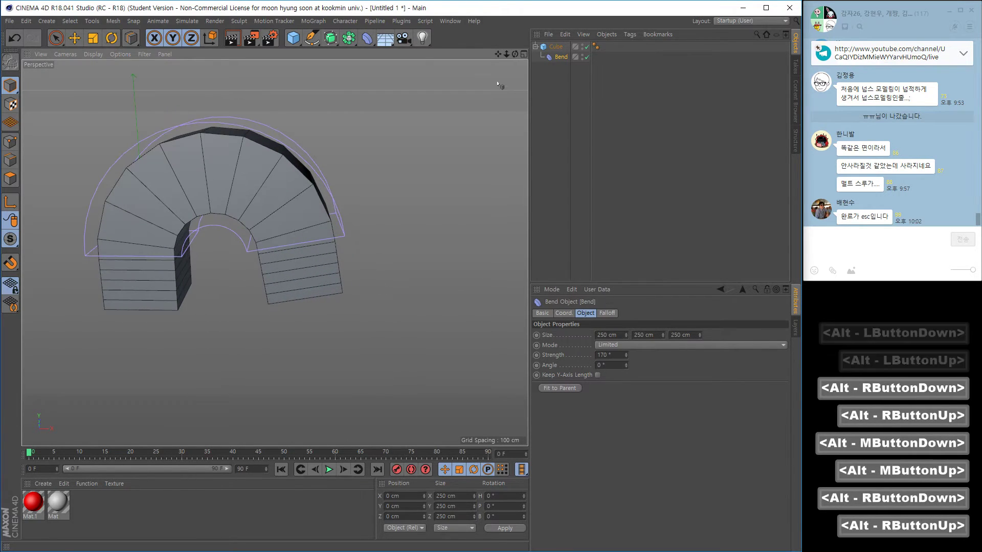
# Bake the bent cube with Current State to Object and delete the original cube together with its Bend deformer.
pyautogui.click(555, 47)
pyautogui.rightClick(558, 52)
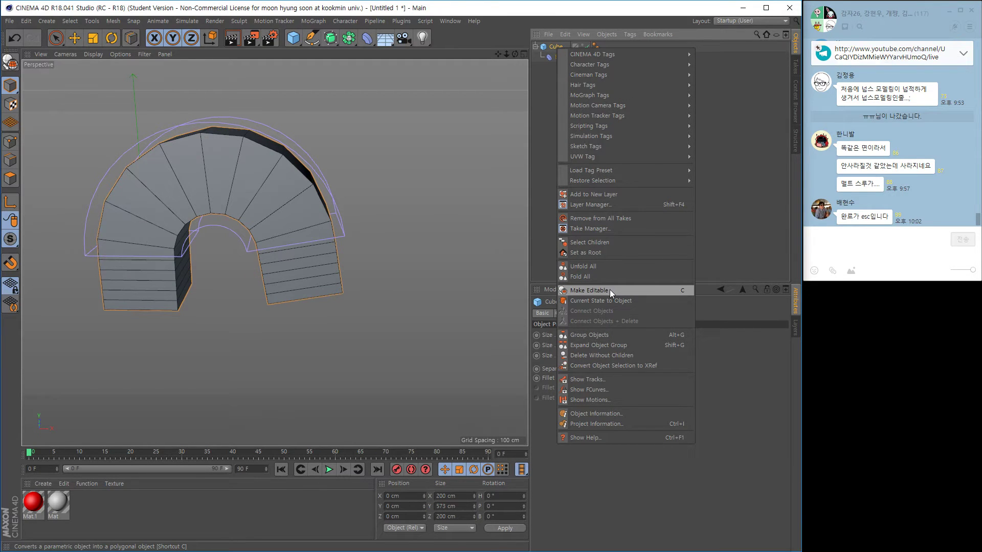
pyautogui.click(612, 302)
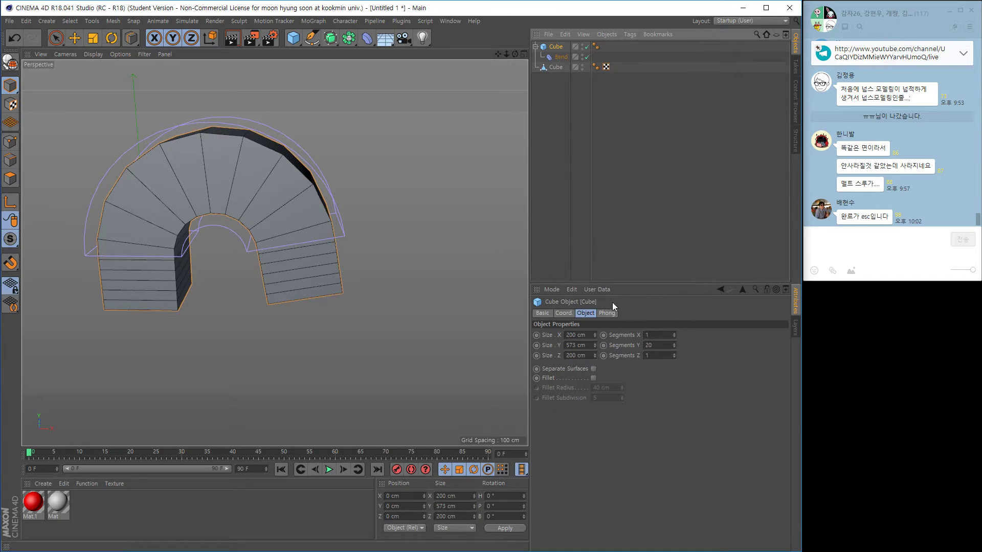
pyautogui.click(556, 68)
pyautogui.keyDown('shift'); pyautogui.click(554, 57); pyautogui.keyUp('shift')
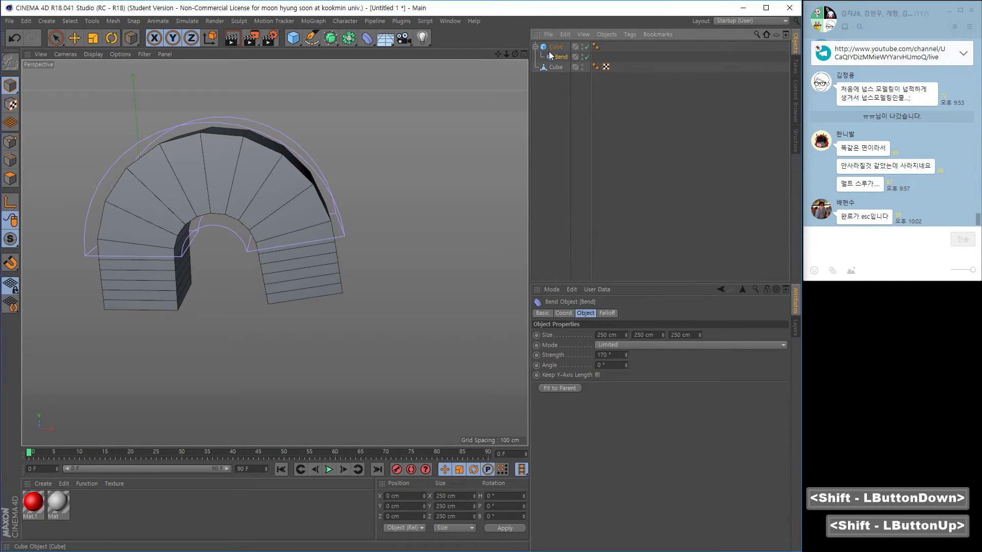
pyautogui.keyDown('shift'); pyautogui.click(550, 48); pyautogui.keyUp('shift')
pyautogui.press('Delete')
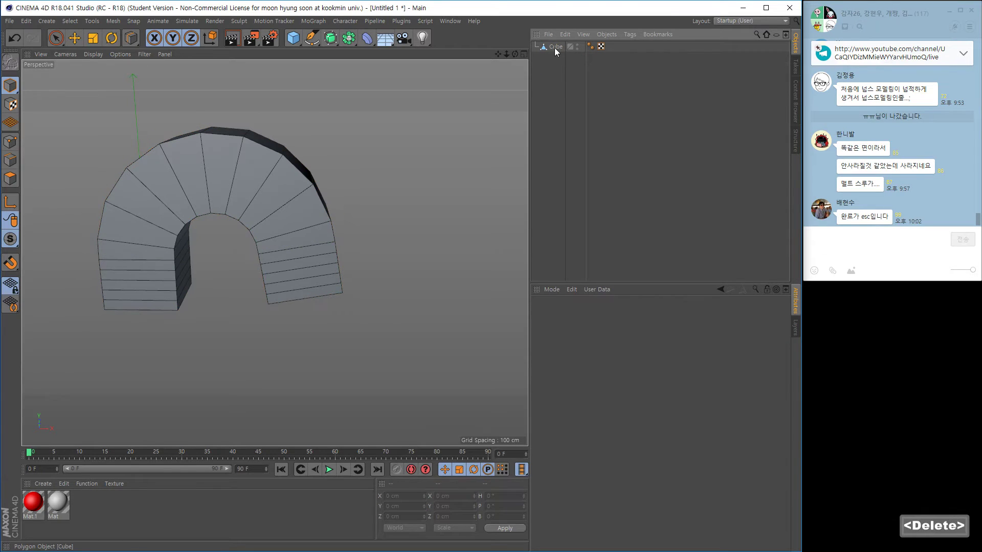
# Select the baked arch and switch to Polygons mode for loop cutting.
pyautogui.click(554, 48)
pyautogui.keyDown('alt'); pyautogui.moveTo(306, 187); pyautogui.dragTo(373, 184); pyautogui.keyUp('alt')
pyautogui.keyDown('alt'); pyautogui.moveTo(312, 195); pyautogui.dragTo(335, 190, button='middle'); pyautogui.keyUp('alt')
pyautogui.keyDown('alt'); pyautogui.moveTo(312, 191); pyautogui.dragTo(344, 196, button='right'); pyautogui.keyUp('alt')
pyautogui.keyDown('alt'); pyautogui.moveTo(345, 195); pyautogui.dragTo(341, 204, button='middle'); pyautogui.keyUp('alt')
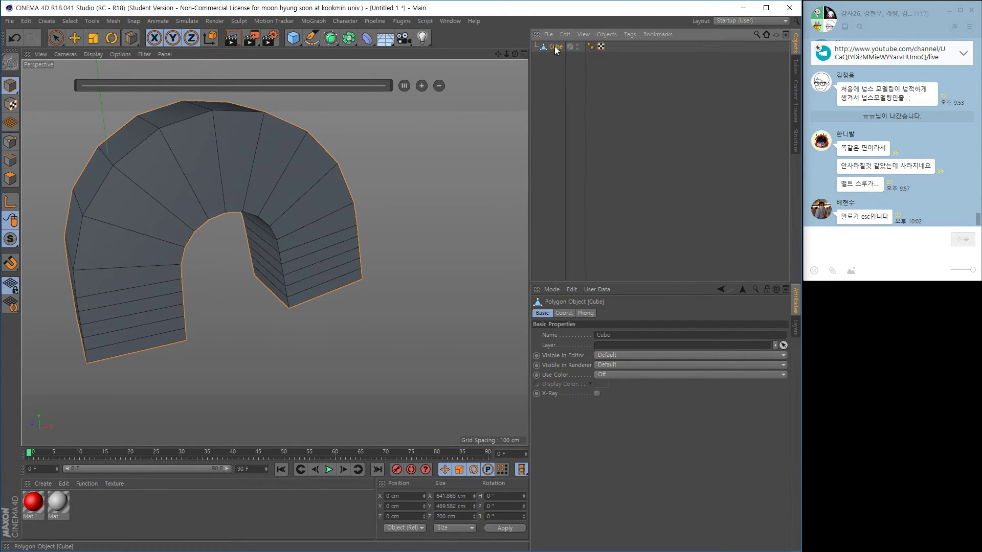
pyautogui.click(11, 167)
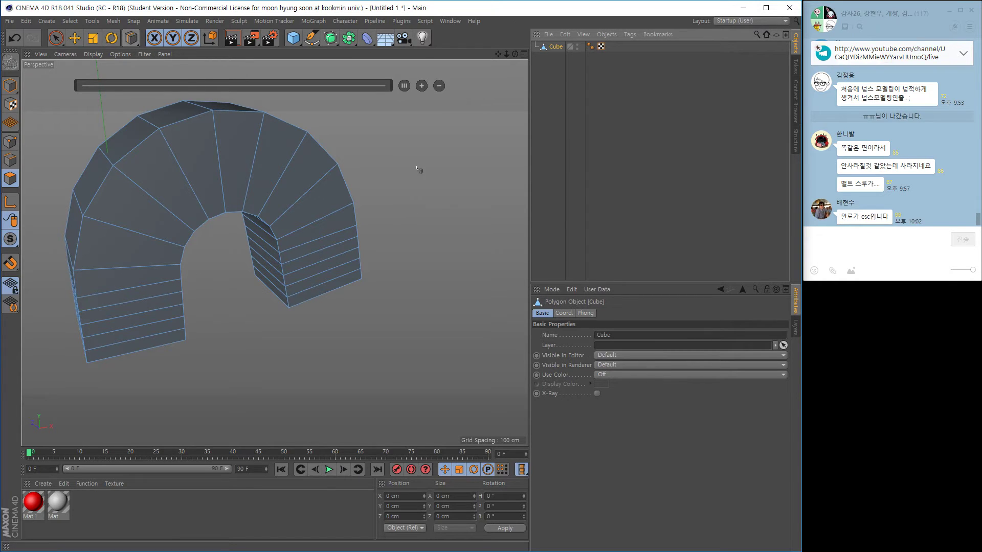
pyautogui.keyDown('alt'); pyautogui.moveTo(99, 187); pyautogui.dragTo(133, 200, button='middle'); pyautogui.keyUp('alt')
pyautogui.keyDown('alt'); pyautogui.moveTo(133, 200); pyautogui.dragTo(163, 193, button='right'); pyautogui.keyUp('alt')
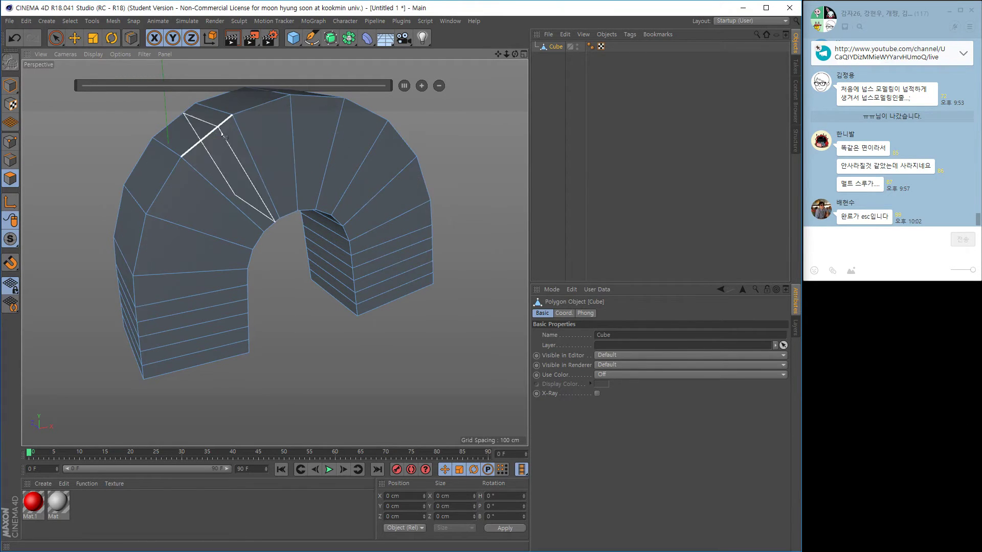
# Make one crosswise loop cut on the arch's upper bend and three lengthwise loop cuts along its front face.
pyautogui.click(169, 187)
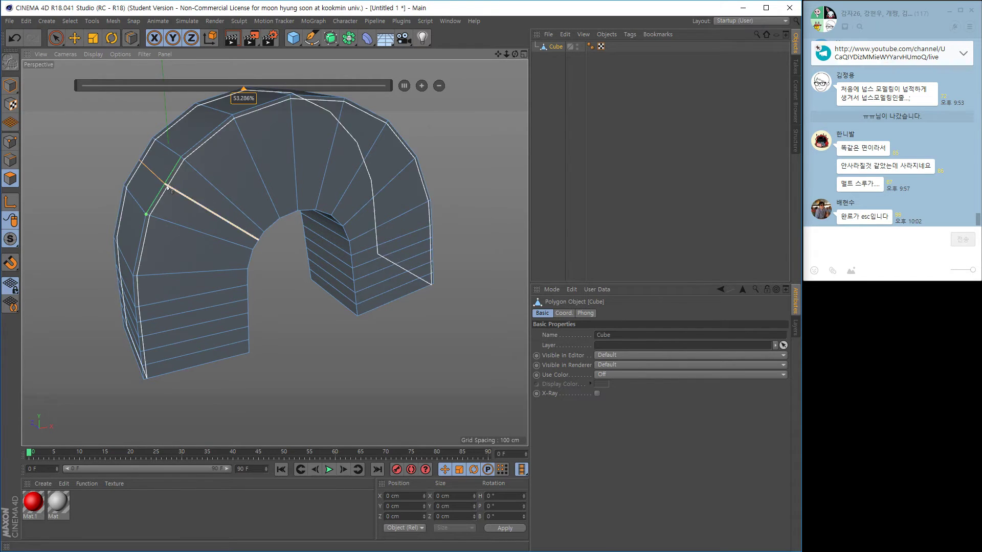
pyautogui.click(202, 276)
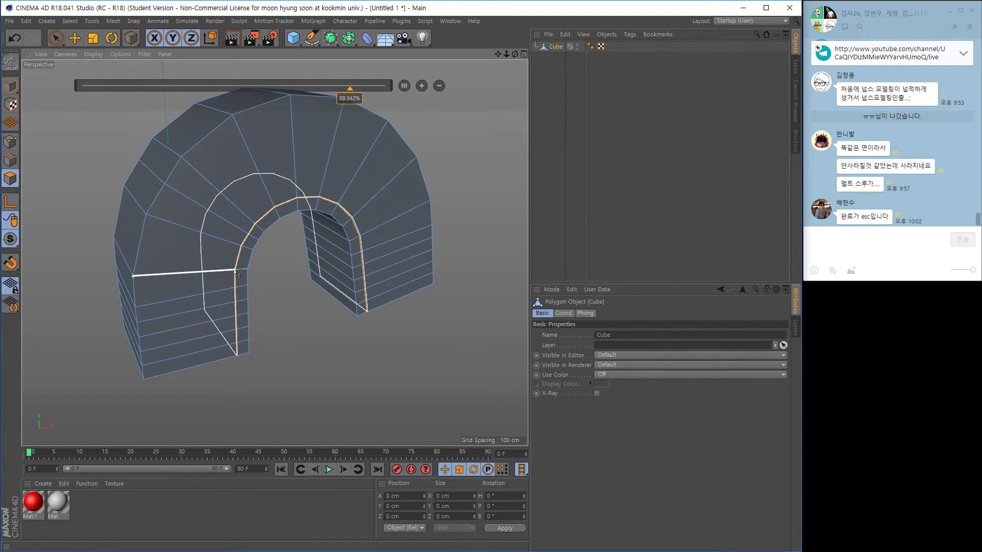
pyautogui.click(174, 274)
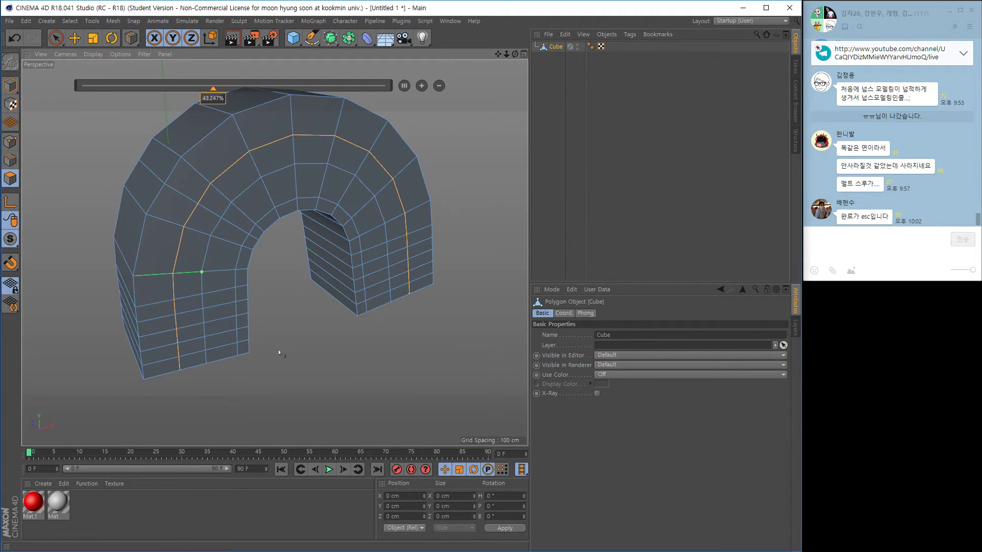
# Examine from several sides how the loop cuts follow the curve of the arch.
pyautogui.keyDown('alt'); pyautogui.moveTo(325, 339); pyautogui.dragTo(301, 324); pyautogui.keyUp('alt')
pyautogui.keyDown('alt'); pyautogui.moveTo(301, 323); pyautogui.dragTo(287, 327, button='right'); pyautogui.keyUp('alt')
pyautogui.keyDown('alt'); pyautogui.moveTo(286, 327); pyautogui.dragTo(175, 230, button='middle'); pyautogui.keyUp('alt')
pyautogui.keyDown('alt'); pyautogui.moveTo(175, 230); pyautogui.dragTo(254, 280); pyautogui.keyUp('alt')
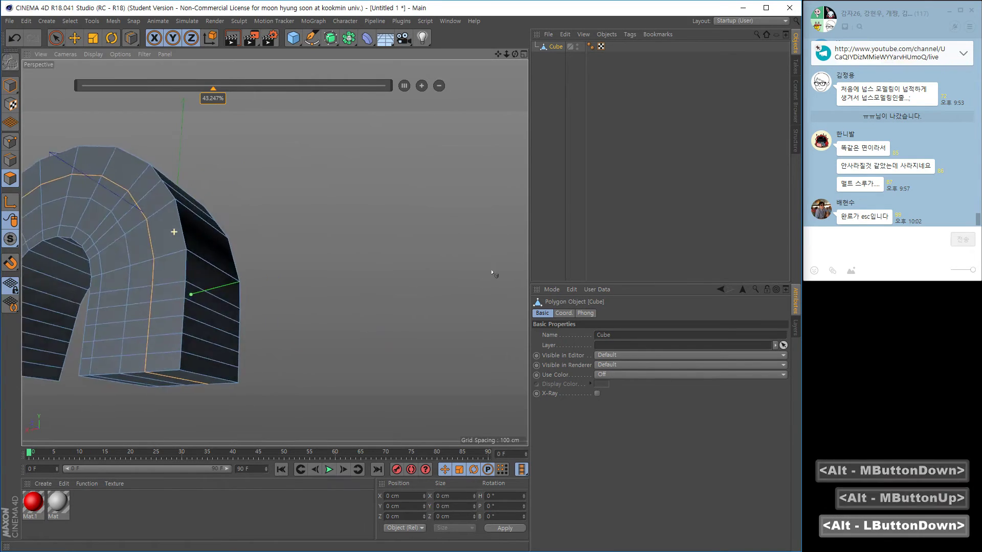
pyautogui.keyDown('alt'); pyautogui.moveTo(254, 280); pyautogui.dragTo(282, 290, button='right'); pyautogui.keyUp('alt')
pyautogui.keyDown('alt'); pyautogui.moveTo(282, 290); pyautogui.dragTo(256, 271, button='middle'); pyautogui.keyUp('alt')
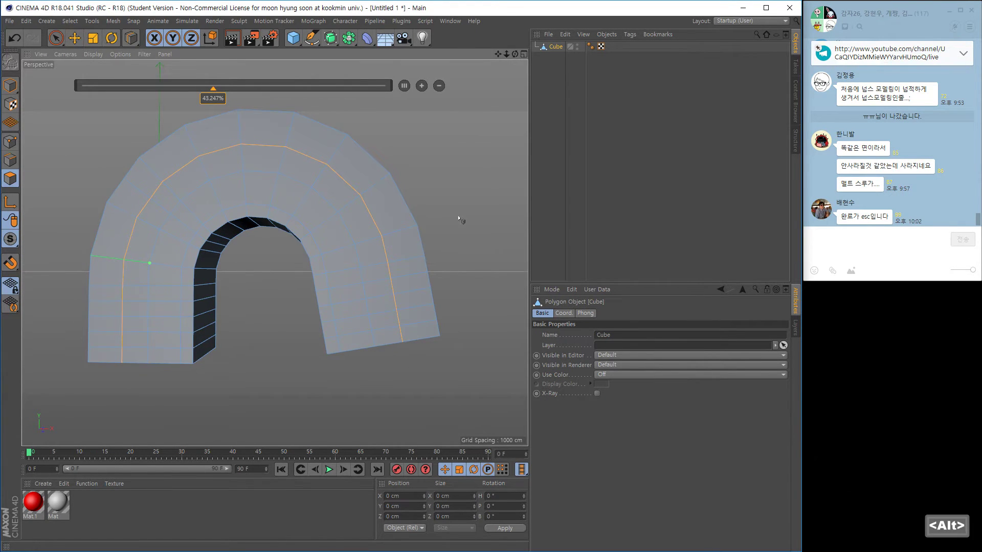
pyautogui.keyDown('alt'); pyautogui.moveTo(460, 219); pyautogui.dragTo(408, 236); pyautogui.keyUp('alt')
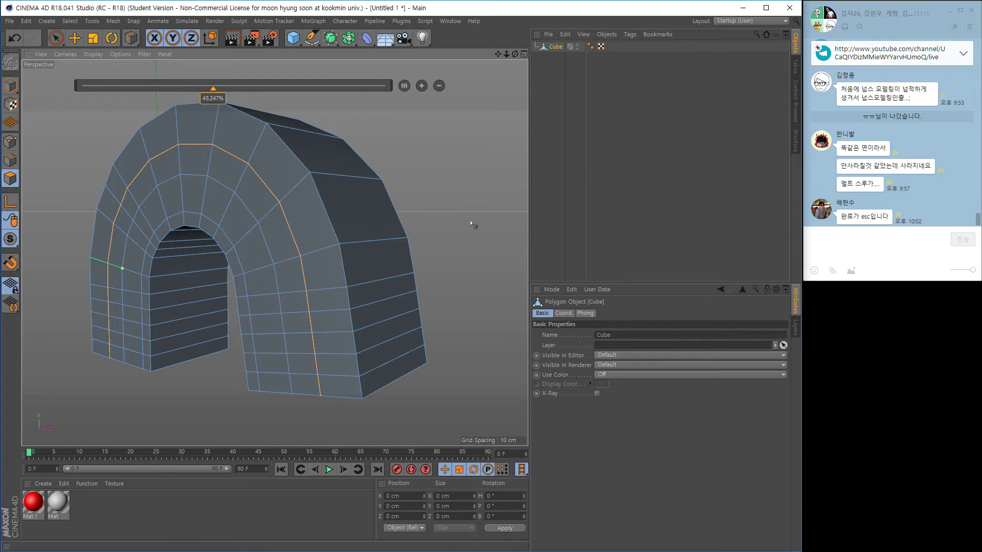
pyautogui.keyDown('alt'); pyautogui.moveTo(436, 239); pyautogui.dragTo(403, 241, button='right'); pyautogui.keyUp('alt')
pyautogui.keyDown('alt'); pyautogui.moveTo(403, 241); pyautogui.dragTo(416, 238, button='middle'); pyautogui.keyUp('alt')
pyautogui.keyDown('alt'); pyautogui.moveTo(417, 239); pyautogui.dragTo(403, 244, button='right'); pyautogui.keyUp('alt')
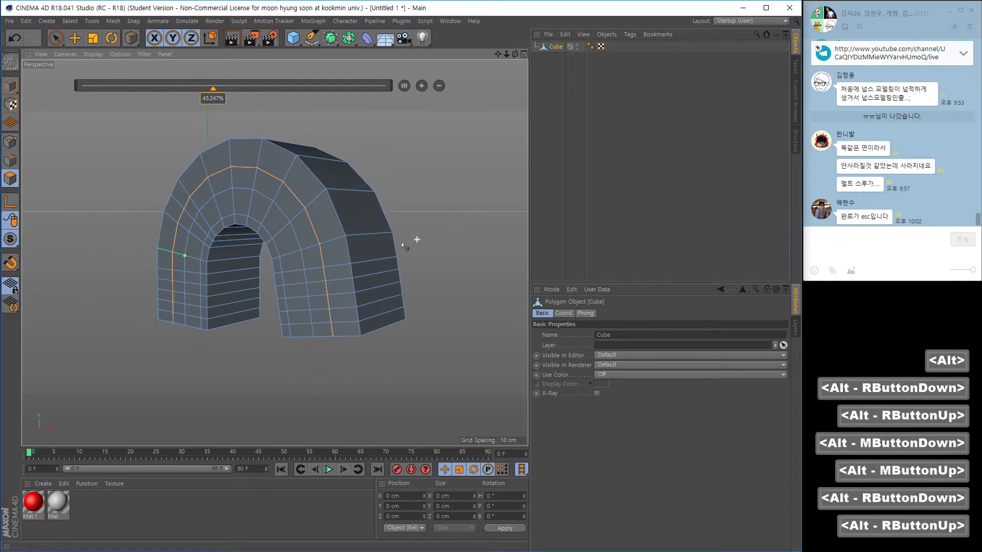
pyautogui.keyDown('alt'); pyautogui.moveTo(403, 245); pyautogui.dragTo(397, 254, button='middle'); pyautogui.keyUp('alt')
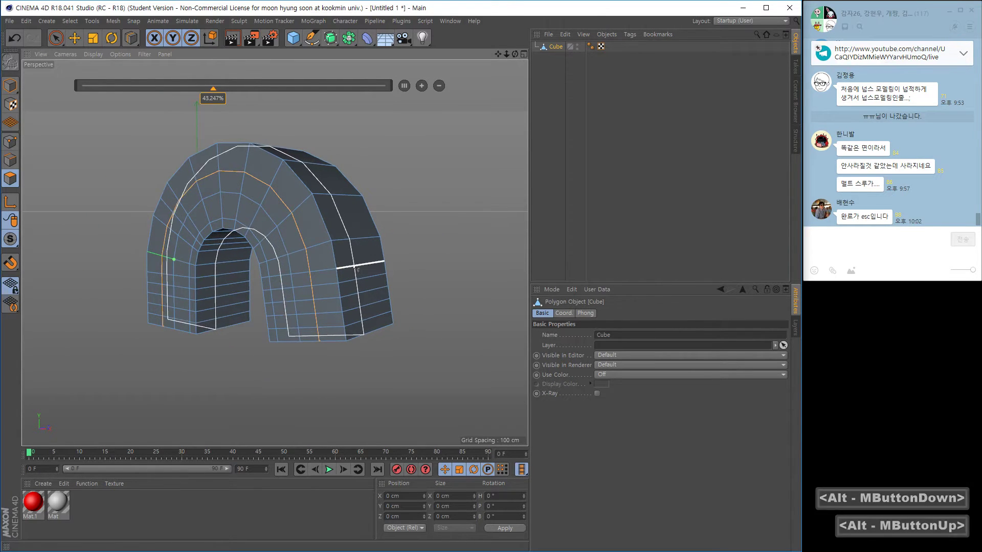
# Add further lengthwise loop cuts along the outer curved side of the arch, dividing its depth.
pyautogui.click(361, 265)
pyautogui.click(375, 263)
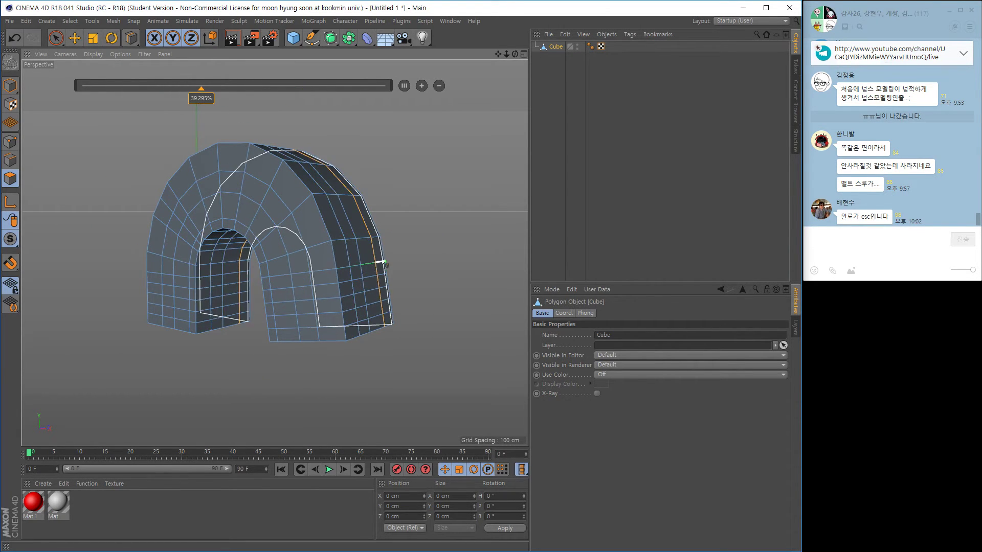
pyautogui.keyDown('alt'); pyautogui.moveTo(414, 291); pyautogui.dragTo(384, 295); pyautogui.keyUp('alt')
pyautogui.keyDown('alt'); pyautogui.moveTo(383, 295); pyautogui.dragTo(375, 296, button='right'); pyautogui.keyUp('alt')
pyautogui.keyDown('alt'); pyautogui.moveTo(375, 296); pyautogui.dragTo(397, 278); pyautogui.keyUp('alt')
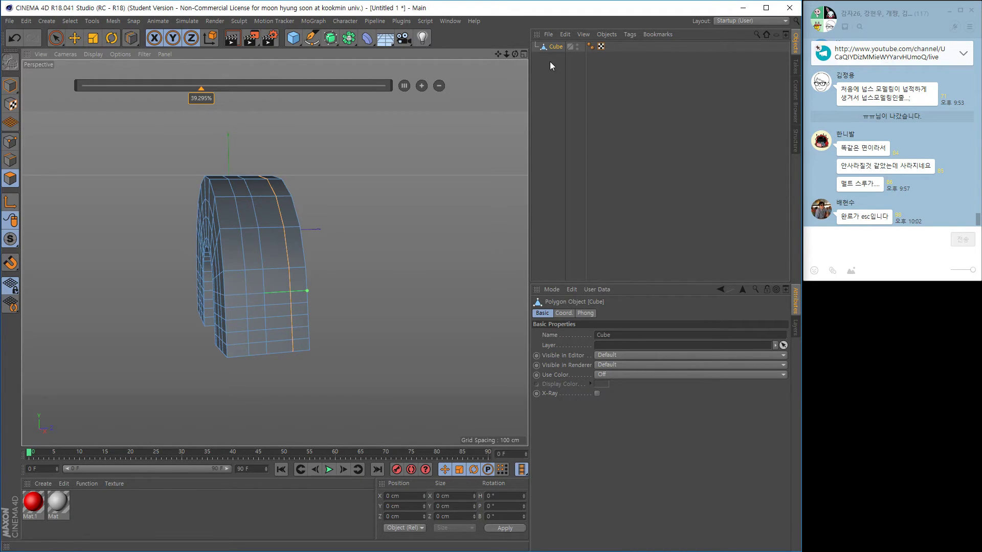
# Delete the arch and return to Model mode with the Move tool active.
pyautogui.press('Delete')
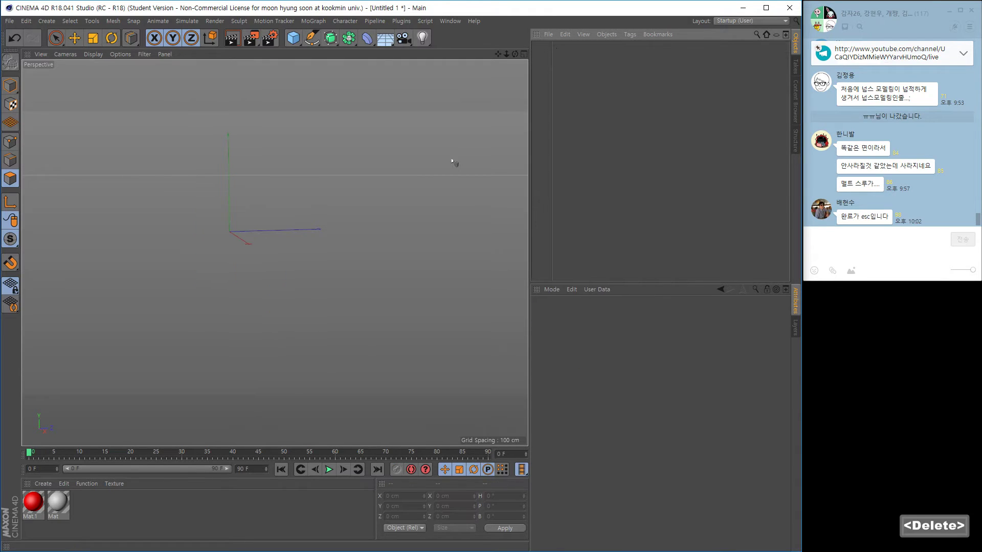
pyautogui.keyDown('alt'); pyautogui.moveTo(259, 184); pyautogui.dragTo(230, 196); pyautogui.keyUp('alt')
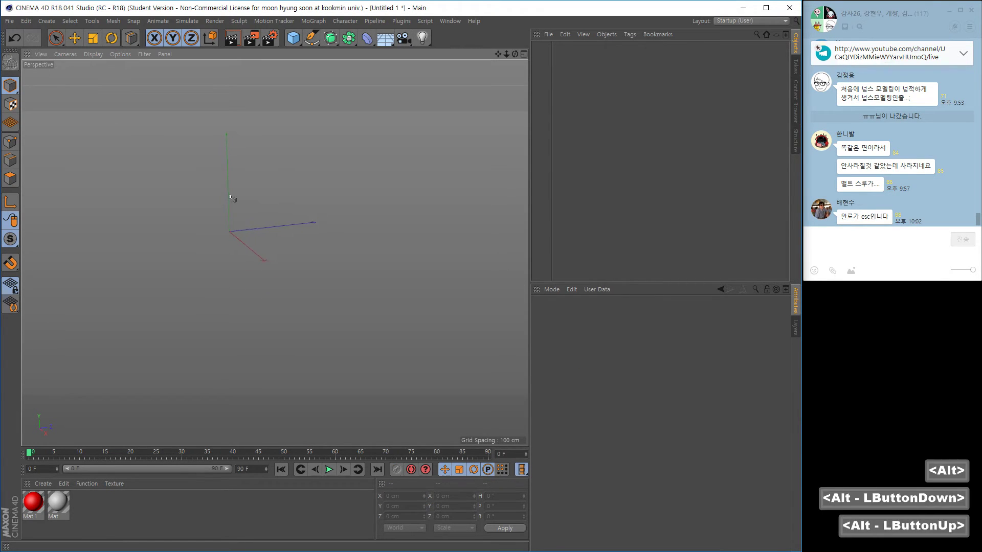
pyautogui.keyDown('alt'); pyautogui.moveTo(229, 196); pyautogui.dragTo(112, 97, button='right'); pyautogui.keyUp('alt')
pyautogui.press('e')
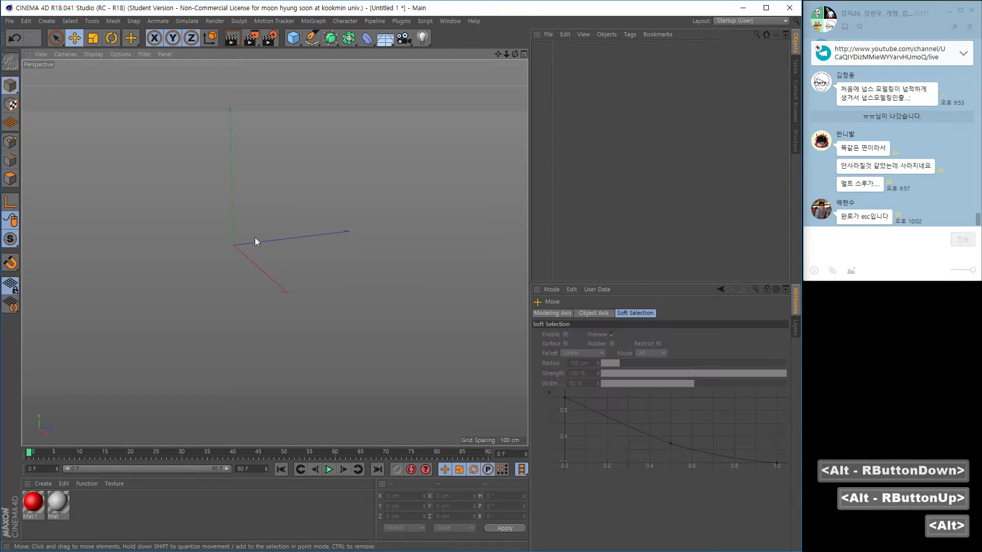
pyautogui.keyDown('alt'); pyautogui.moveTo(256, 241); pyautogui.dragTo(240, 237, button='middle'); pyautogui.keyUp('alt')
pyautogui.keyDown('alt'); pyautogui.moveTo(241, 237); pyautogui.dragTo(249, 234, button='right'); pyautogui.keyUp('alt')
pyautogui.moveTo(248, 234)
pyautogui.keyDown('alt'); pyautogui.mouseDown(button='middle')
pyautogui.moveTo(256, 232)
pyautogui.moveTo(241, 245)
pyautogui.mouseUp(button='middle'); pyautogui.keyUp('alt')
pyautogui.keyDown('alt'); pyautogui.moveTo(241, 246); pyautogui.dragTo(258, 246, button='right'); pyautogui.keyUp('alt')
pyautogui.moveTo(258, 247)
pyautogui.keyDown('alt'); pyautogui.mouseDown(button='middle')
pyautogui.moveTo(272, 247)
pyautogui.moveTo(264, 241)
pyautogui.mouseUp(button='middle'); pyautogui.keyUp('alt')
pyautogui.keyDown('alt'); pyautogui.moveTo(263, 241); pyautogui.dragTo(272, 239, button='right'); pyautogui.keyUp('alt')
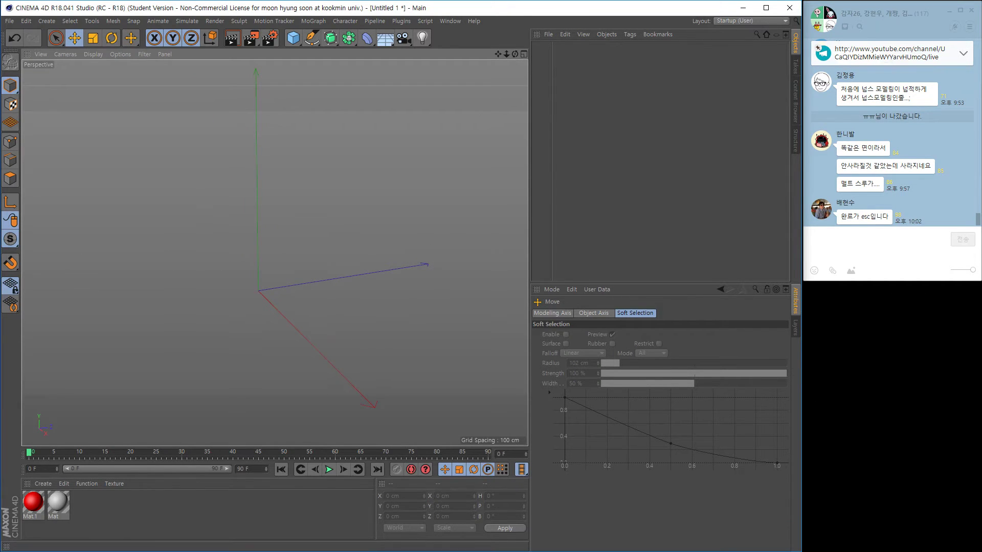
# Switch to the Evernote lesson notes, highlight the cut and joining tools in the Element section, and copy the word "Bridge".
pyautogui.hotkey('alt', 'Tab')
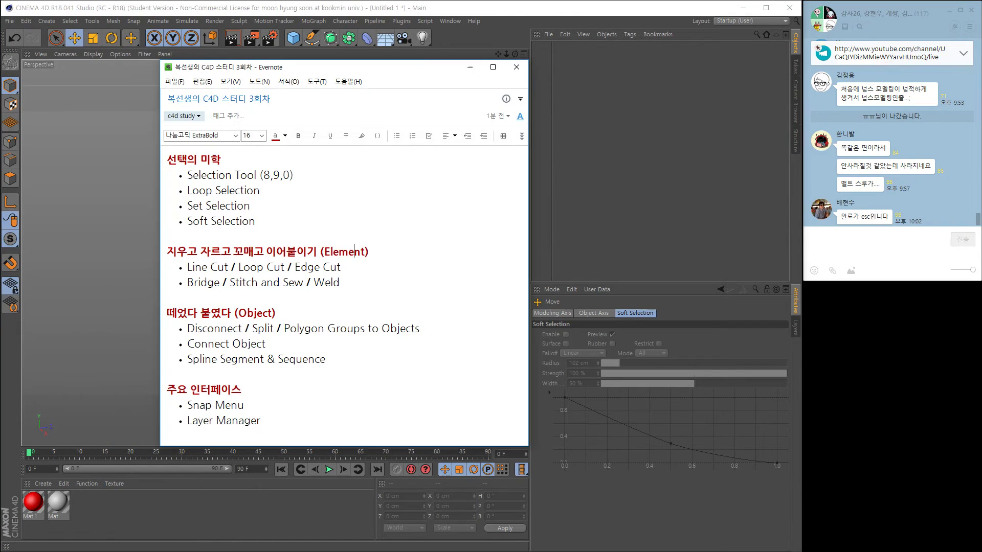
pyautogui.moveTo(188, 270); pyautogui.dragTo(272, 267)
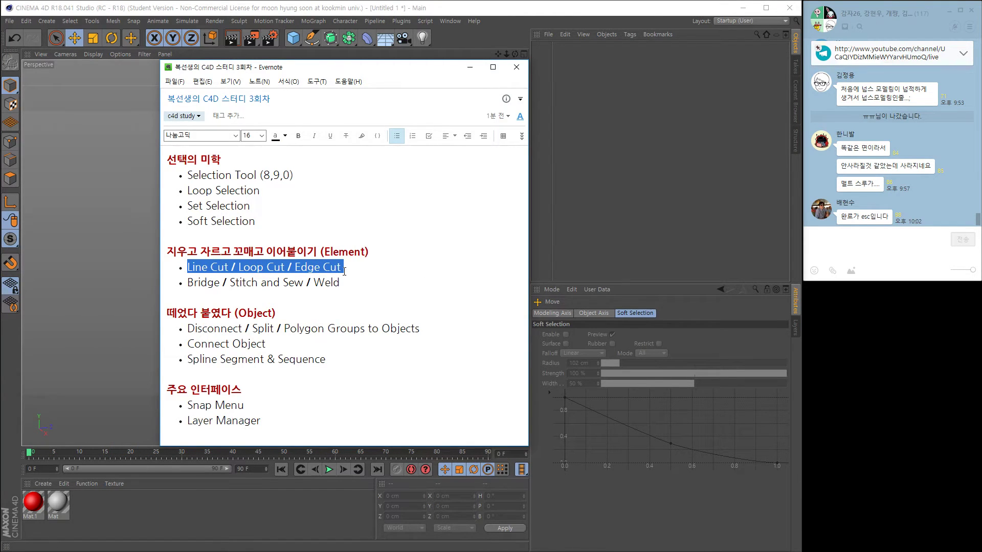
pyautogui.click(189, 282)
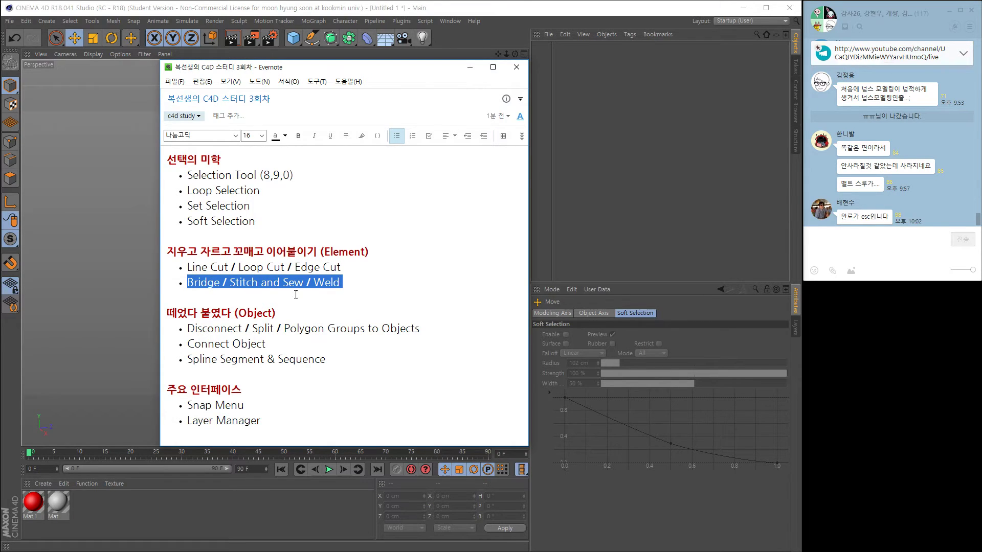
pyautogui.click(185, 284)
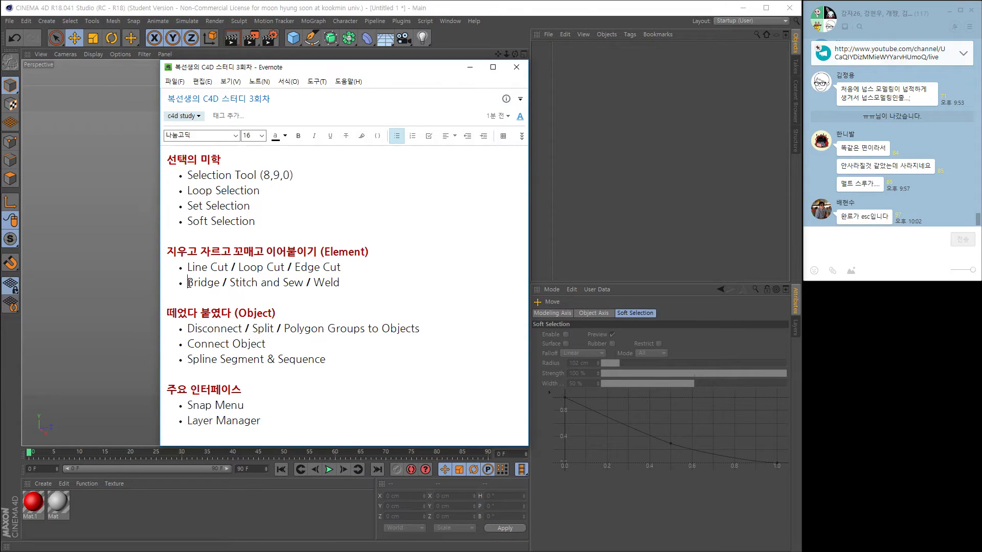
pyautogui.moveTo(238, 286); pyautogui.dragTo(294, 289)
pyautogui.click(332, 284)
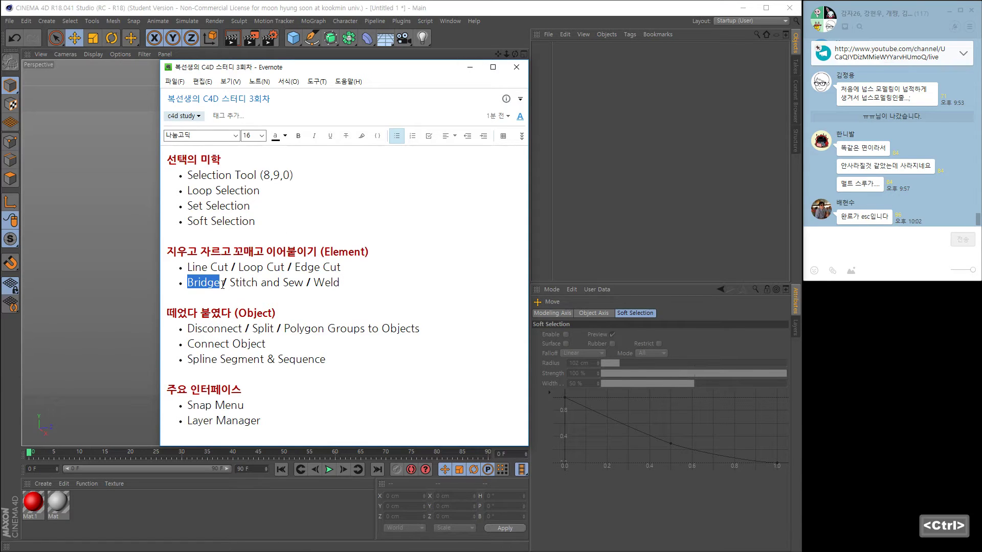
pyautogui.hotkey('ctrl', 'c')
pyautogui.click(470, 67)
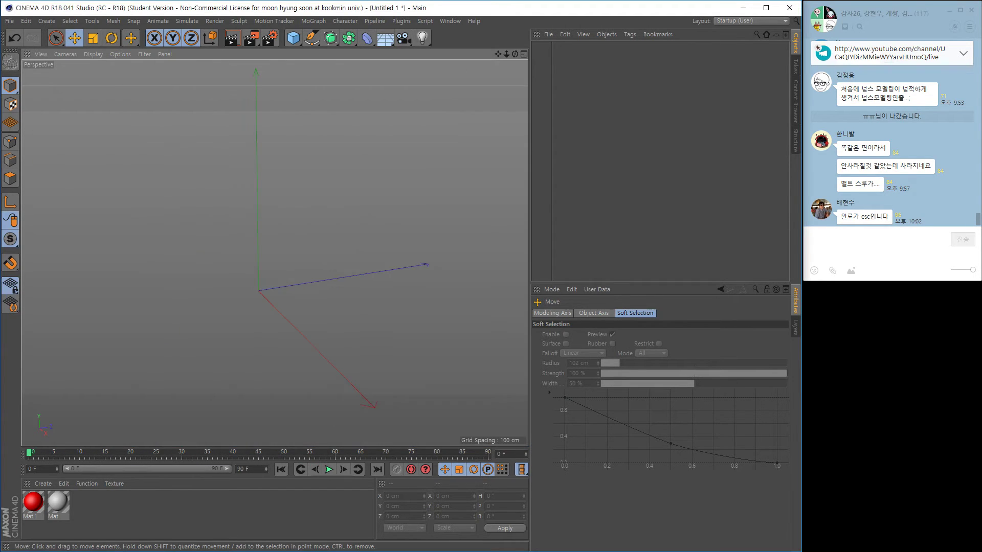
# Look up "Bridge" in the Naver English dictionary in the browser, then return to Cinema 4D and enlarge its window.
pyautogui.hotkey('ctrl', 'alt', 'Left')
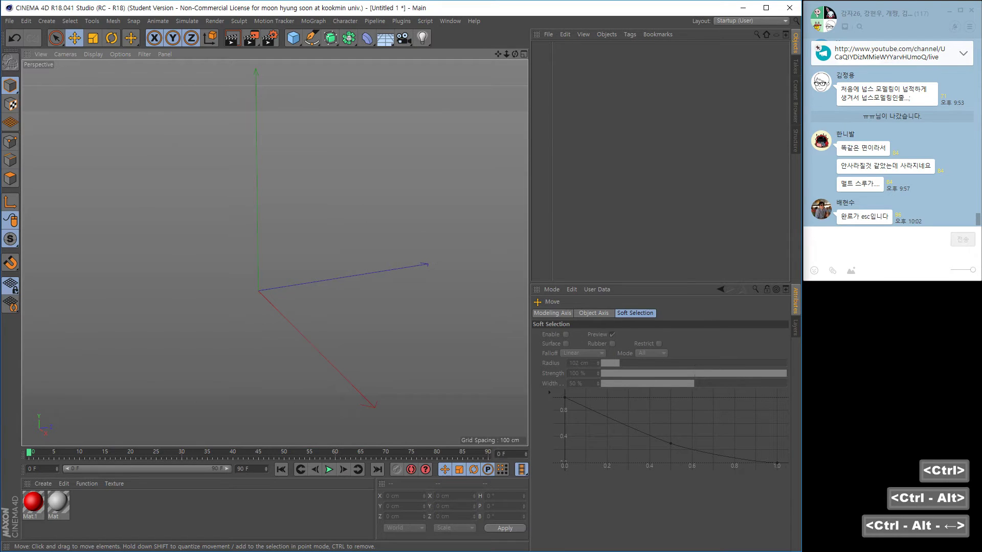
pyautogui.press('super+Right')
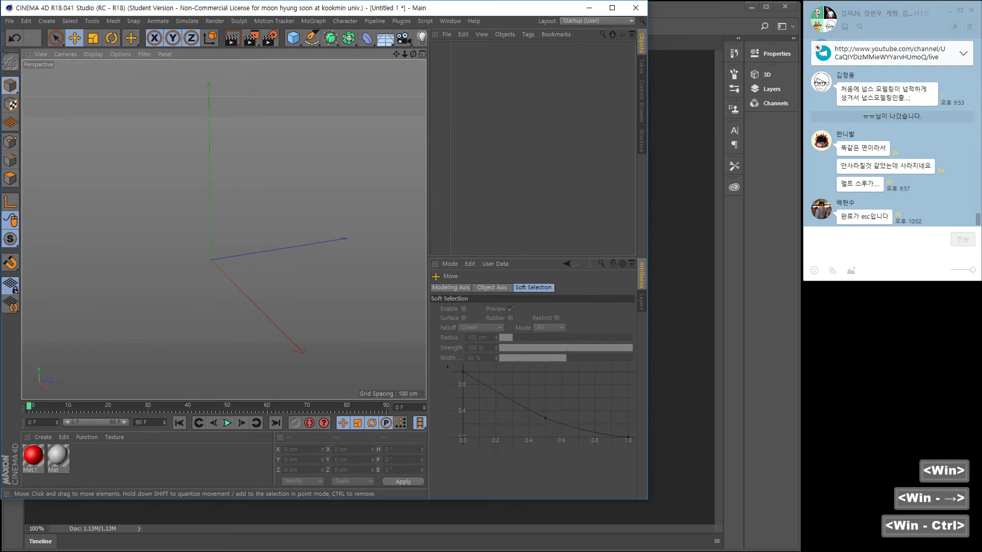
pyautogui.press('ctrl+super+Right')
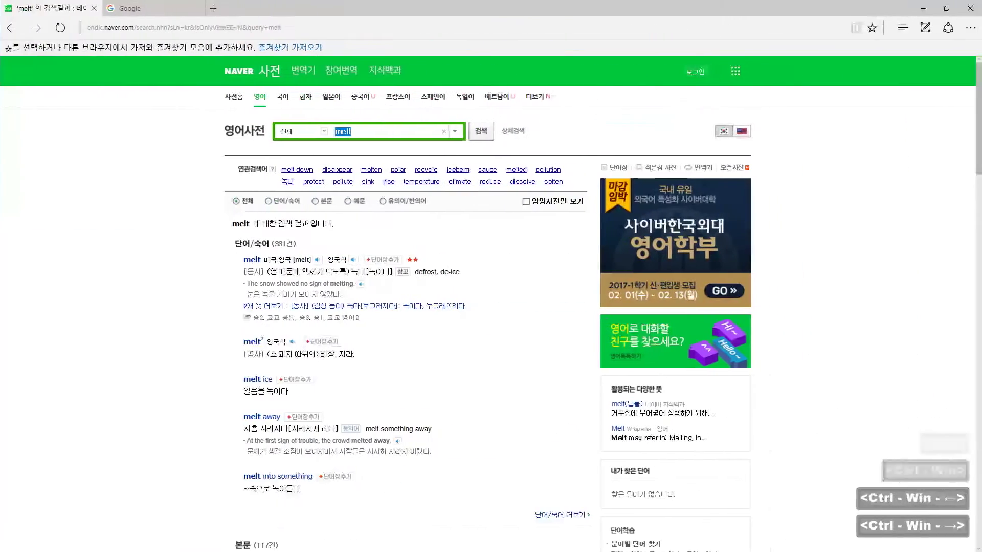
pyautogui.hotkey('ctrl', 'v')
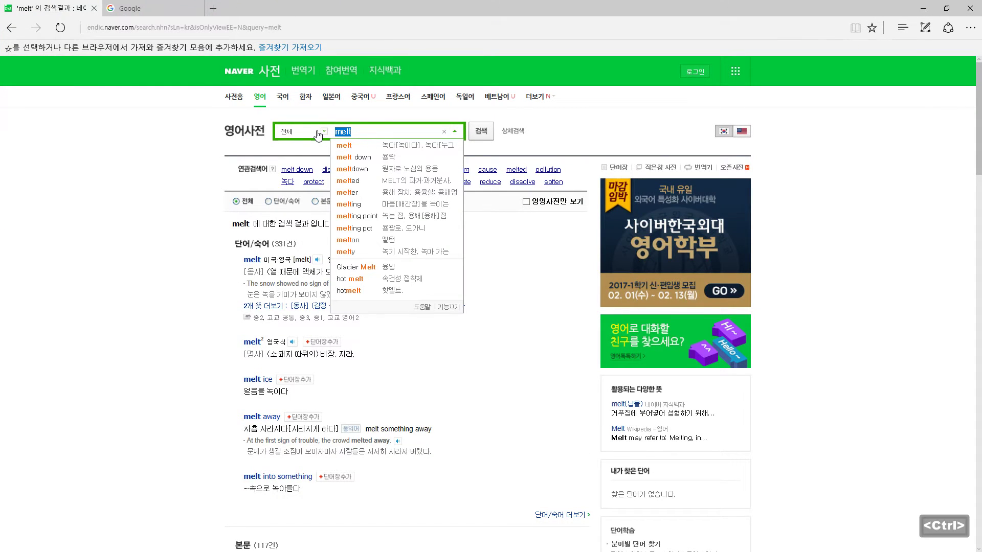
pyautogui.press('Return')
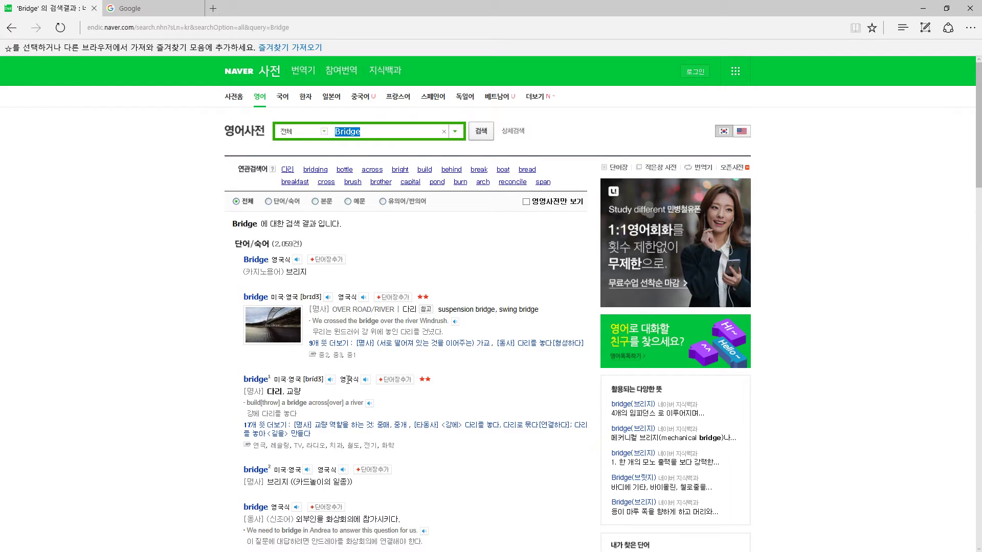
pyautogui.press('ctrl+super+Left')
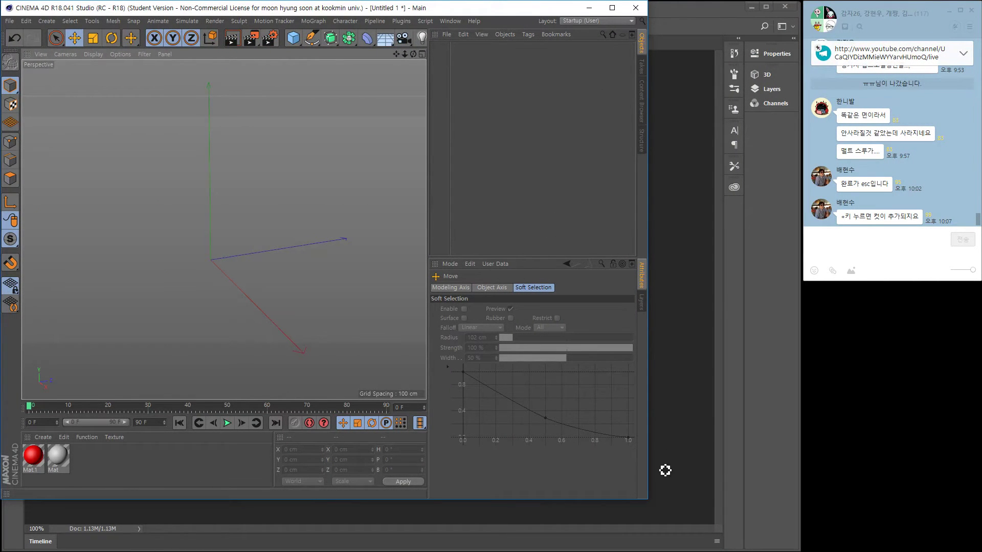
pyautogui.moveTo(648, 500); pyautogui.dragTo(798, 549)
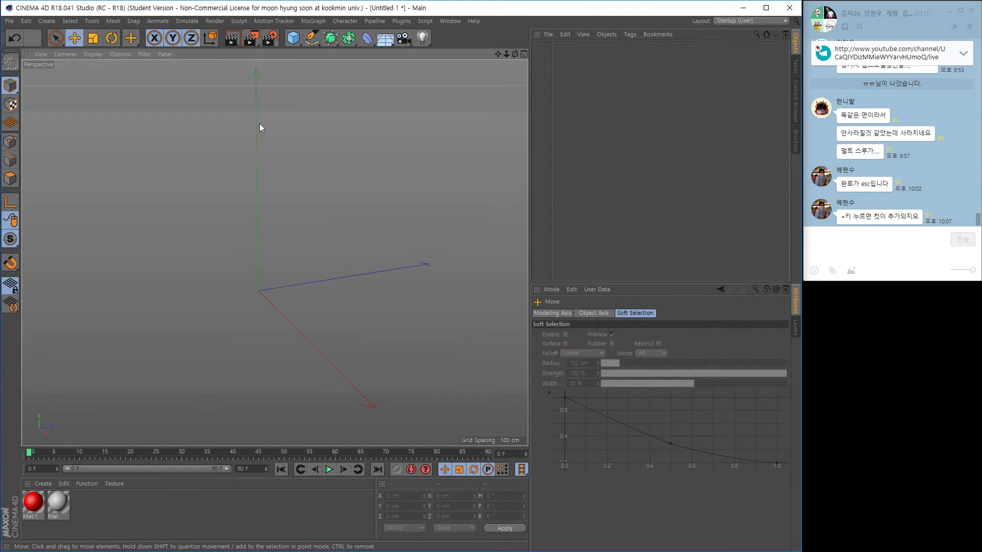
# Add a cube and set its segments to 3 in X, Y and Z.
pyautogui.click(292, 41)
pyautogui.click(373, 57)
pyautogui.keyDown('alt'); pyautogui.moveTo(284, 260); pyautogui.dragTo(295, 255); pyautogui.keyUp('alt')
pyautogui.keyDown('alt'); pyautogui.moveTo(295, 255); pyautogui.dragTo(307, 257, button='right'); pyautogui.keyUp('alt')
pyautogui.keyDown('alt'); pyautogui.moveTo(307, 256); pyautogui.dragTo(330, 216, button='middle'); pyautogui.keyUp('alt')
pyautogui.doubleClick(662, 339)
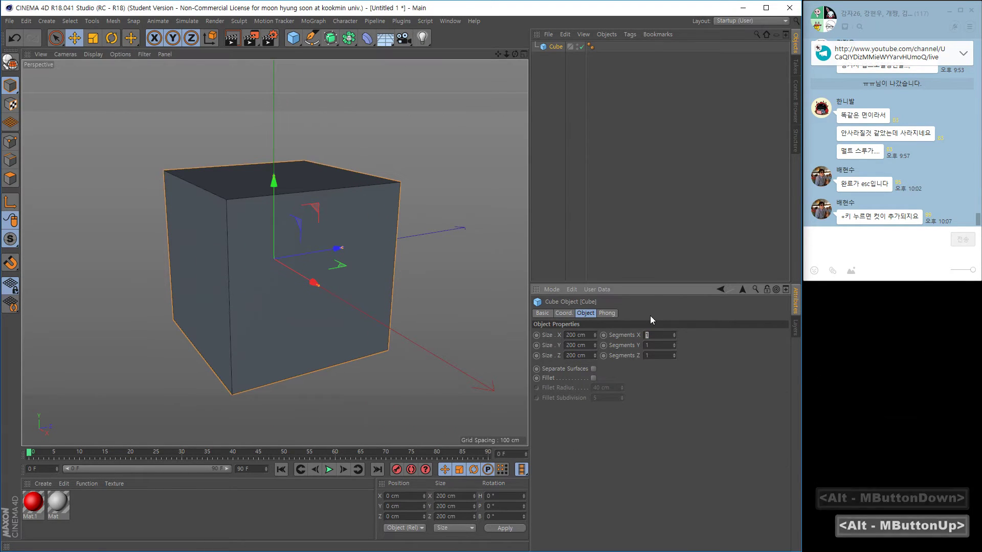
pyautogui.write('3')
pyautogui.press('Tab')
pyautogui.write('3')
pyautogui.press('Tab')
pyautogui.write('3')
pyautogui.press('Return')
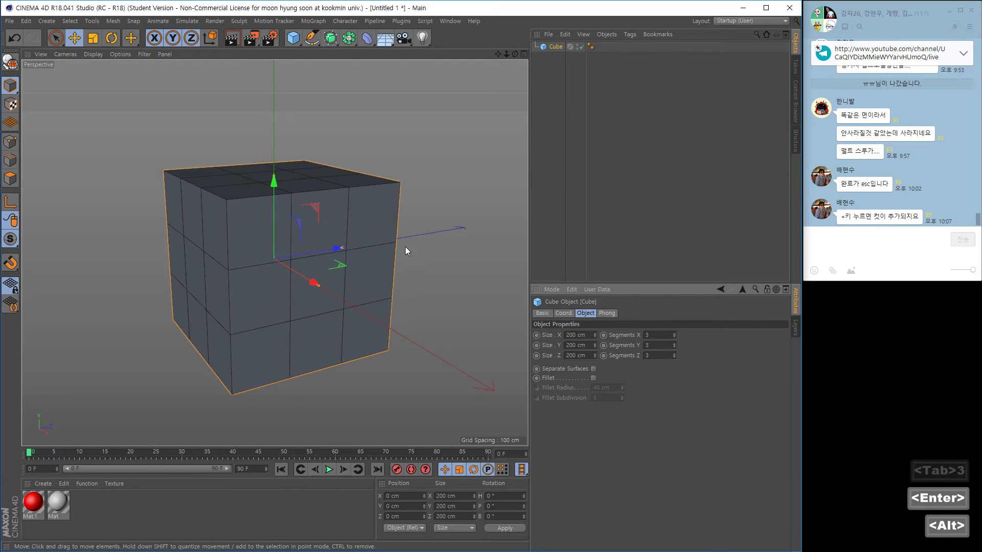
# Convert the segmented cube into an editable polygon object.
pyautogui.keyDown('alt'); pyautogui.moveTo(405, 246); pyautogui.dragTo(398, 266); pyautogui.keyUp('alt')
pyautogui.keyDown('alt'); pyautogui.moveTo(369, 291); pyautogui.dragTo(341, 280, button='middle'); pyautogui.keyUp('alt')
pyautogui.keyDown('alt'); pyautogui.moveTo(342, 280); pyautogui.dragTo(316, 266, button='right'); pyautogui.keyUp('alt')
pyautogui.keyDown('alt'); pyautogui.moveTo(316, 266); pyautogui.dragTo(327, 256, button='middle'); pyautogui.keyUp('alt')
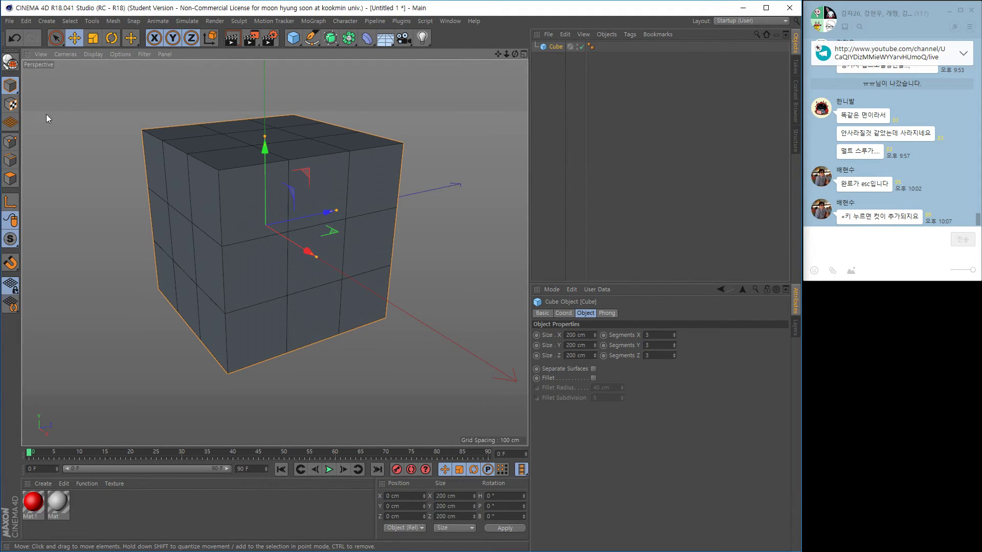
pyautogui.click(9, 64)
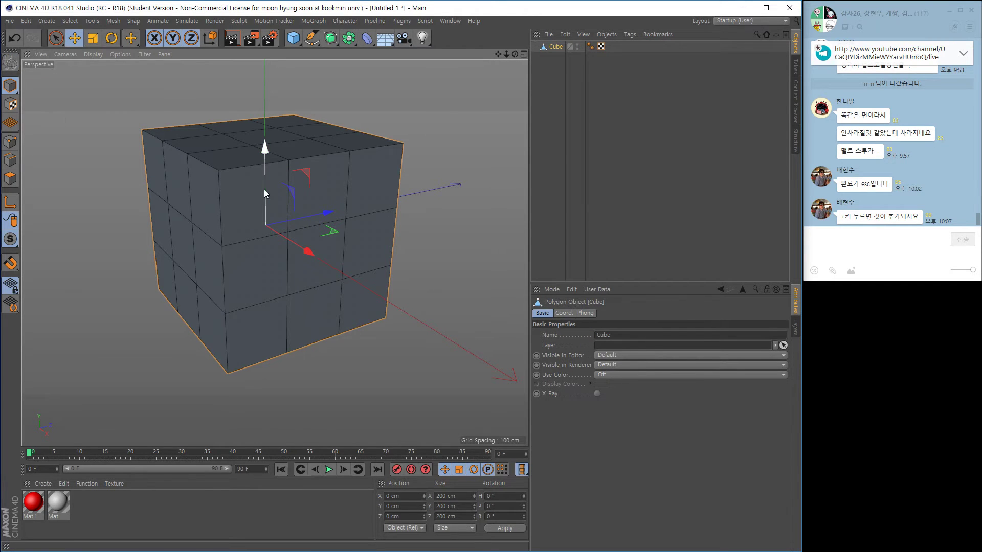
# Examine the cube's subdivided faces from several sides.
pyautogui.keyDown('alt'); pyautogui.moveTo(265, 196); pyautogui.dragTo(330, 215); pyautogui.keyUp('alt')
pyautogui.keyDown('alt'); pyautogui.moveTo(331, 212); pyautogui.dragTo(310, 223, button='right'); pyautogui.keyUp('alt')
pyautogui.keyDown('alt'); pyautogui.moveTo(310, 223); pyautogui.dragTo(300, 241, button='middle'); pyautogui.keyUp('alt')
pyautogui.moveTo(300, 241)
pyautogui.keyDown('alt'); pyautogui.mouseDown()
pyautogui.moveTo(294, 232)
pyautogui.moveTo(313, 234)
pyautogui.mouseUp(); pyautogui.keyUp('alt')
pyautogui.keyDown('alt'); pyautogui.moveTo(313, 236); pyautogui.dragTo(306, 235, button='middle'); pyautogui.keyUp('alt')
pyautogui.keyDown('alt'); pyautogui.moveTo(307, 234); pyautogui.dragTo(305, 236); pyautogui.keyUp('alt')
pyautogui.moveTo(289, 235)
pyautogui.keyDown('alt'); pyautogui.mouseDown(button='right')
pyautogui.moveTo(312, 237)
pyautogui.moveTo(296, 242)
pyautogui.mouseUp(button='right'); pyautogui.keyUp('alt')
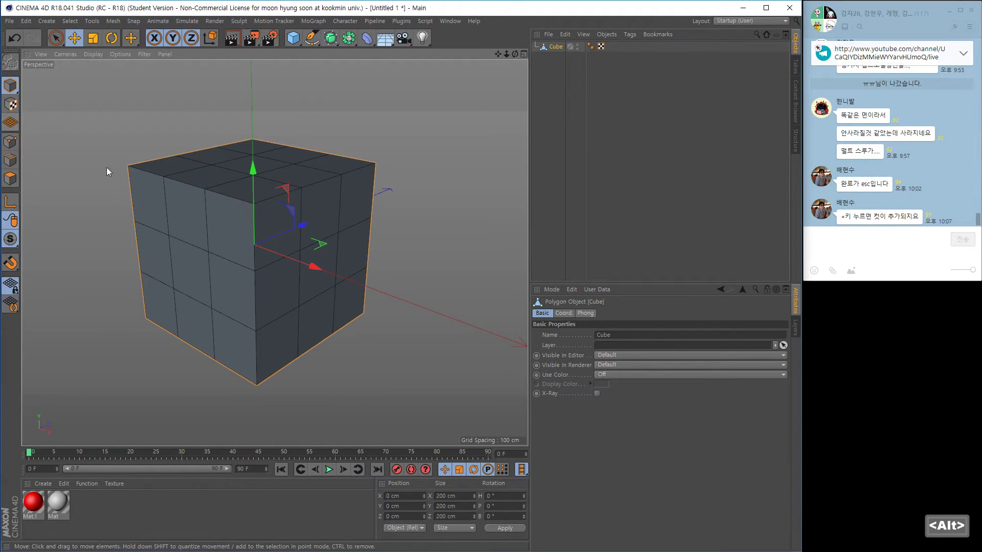
pyautogui.keyDown('alt'); pyautogui.moveTo(262, 253); pyautogui.dragTo(230, 256); pyautogui.keyUp('alt')
pyautogui.keyDown('alt'); pyautogui.moveTo(210, 268); pyautogui.dragTo(236, 255); pyautogui.keyUp('alt')
pyautogui.keyDown('alt'); pyautogui.moveTo(237, 255); pyautogui.dragTo(260, 252, button='right'); pyautogui.keyUp('alt')
pyautogui.keyDown('alt'); pyautogui.moveTo(150, 247); pyautogui.dragTo(170, 242); pyautogui.keyUp('alt')
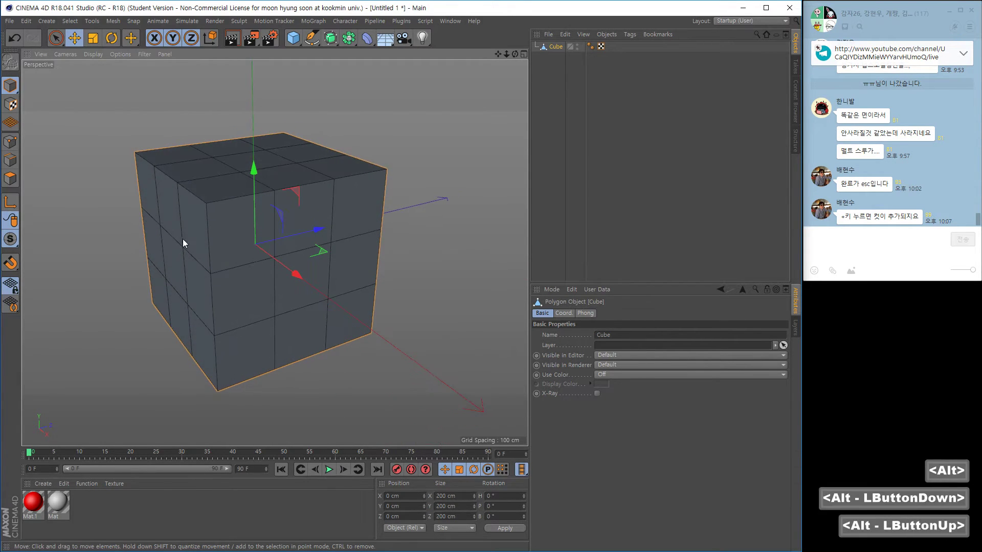
pyautogui.keyDown('alt'); pyautogui.moveTo(206, 233); pyautogui.dragTo(217, 221, button='middle'); pyautogui.keyUp('alt')
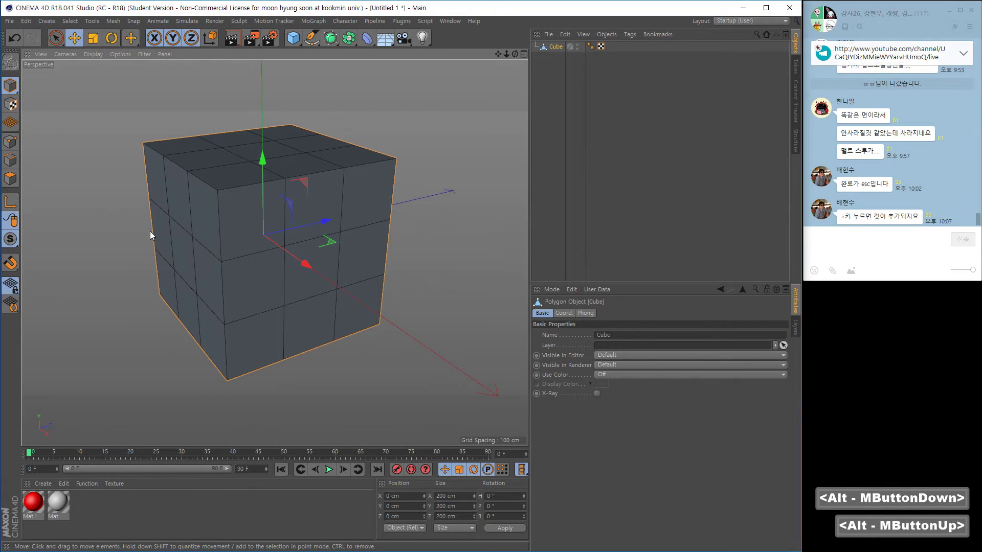
pyautogui.keyDown('alt'); pyautogui.moveTo(197, 266); pyautogui.dragTo(260, 291); pyautogui.keyUp('alt')
# Select the cube's middle horizontal ring of polygons with Loop Selection in Polygons mode and delete it.
pyautogui.click(11, 178)
pyautogui.press('u')
pyautogui.press('l')
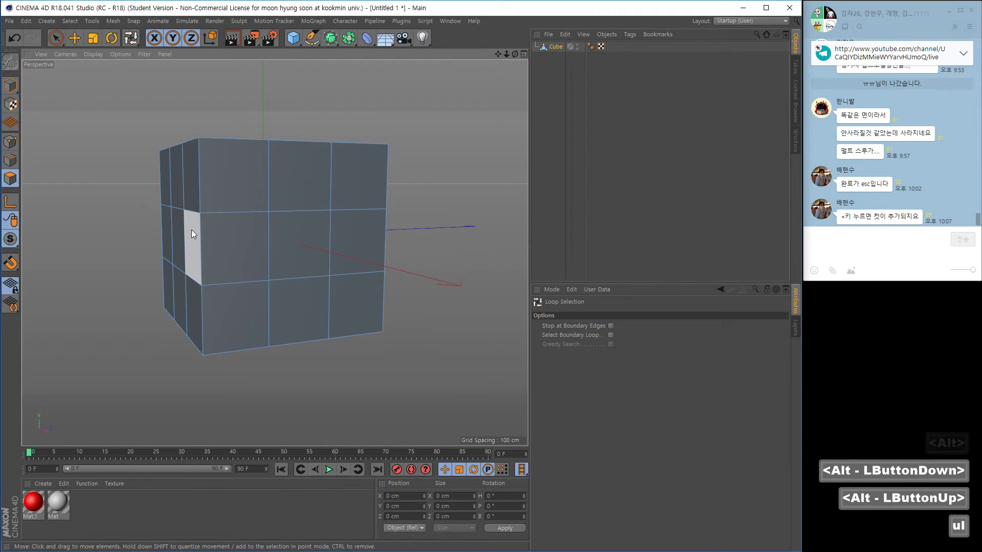
pyautogui.click(299, 253)
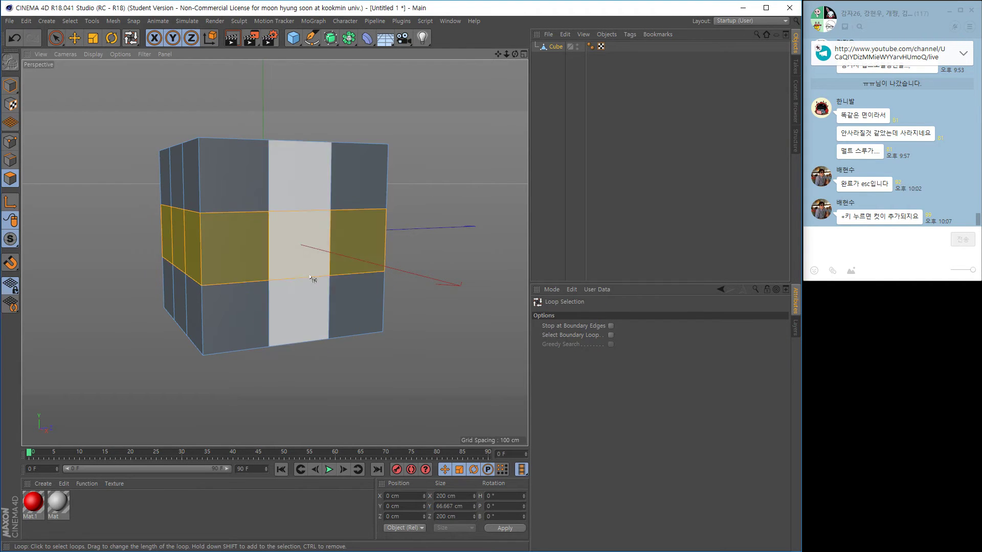
pyautogui.keyDown('alt'); pyautogui.moveTo(310, 278); pyautogui.dragTo(219, 321); pyautogui.keyUp('alt')
pyautogui.press('Delete')
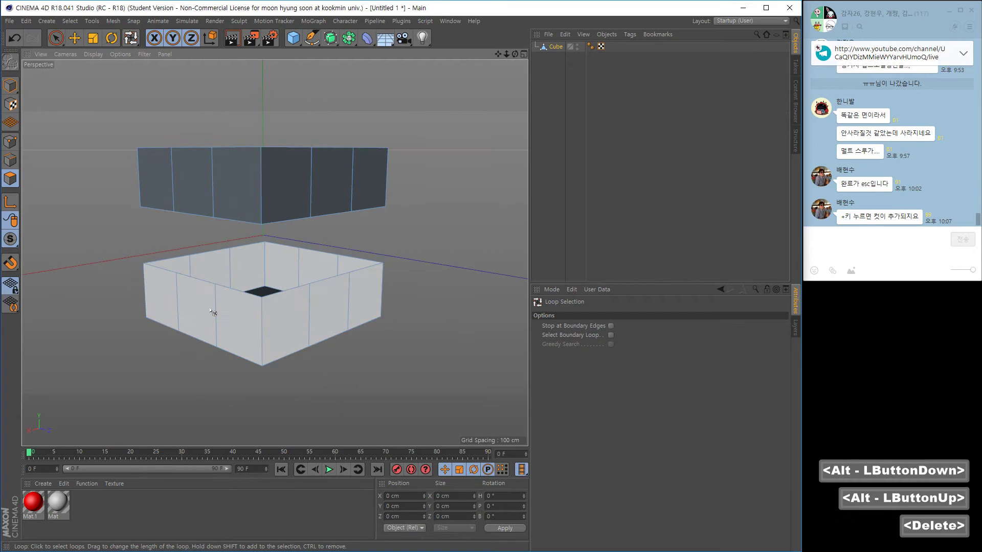
# Return to Model mode, select the Cube object and activate the Move tool.
pyautogui.keyDown('alt'); pyautogui.moveTo(344, 309); pyautogui.dragTo(188, 307); pyautogui.keyUp('alt')
pyautogui.moveTo(11, 86); pyautogui.dragTo(99, 158)
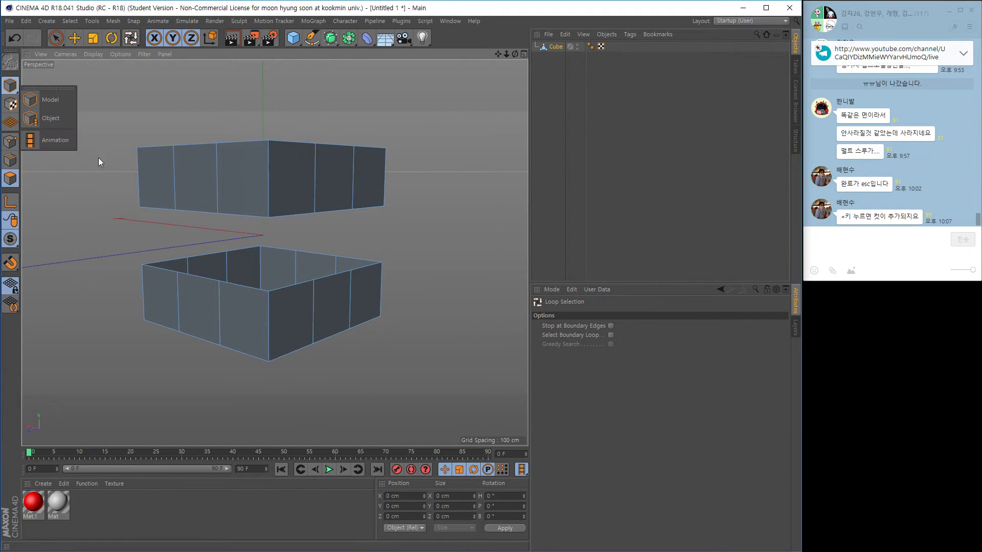
pyautogui.click(50, 99)
pyautogui.keyDown('alt'); pyautogui.moveTo(230, 191); pyautogui.dragTo(383, 213); pyautogui.keyUp('alt')
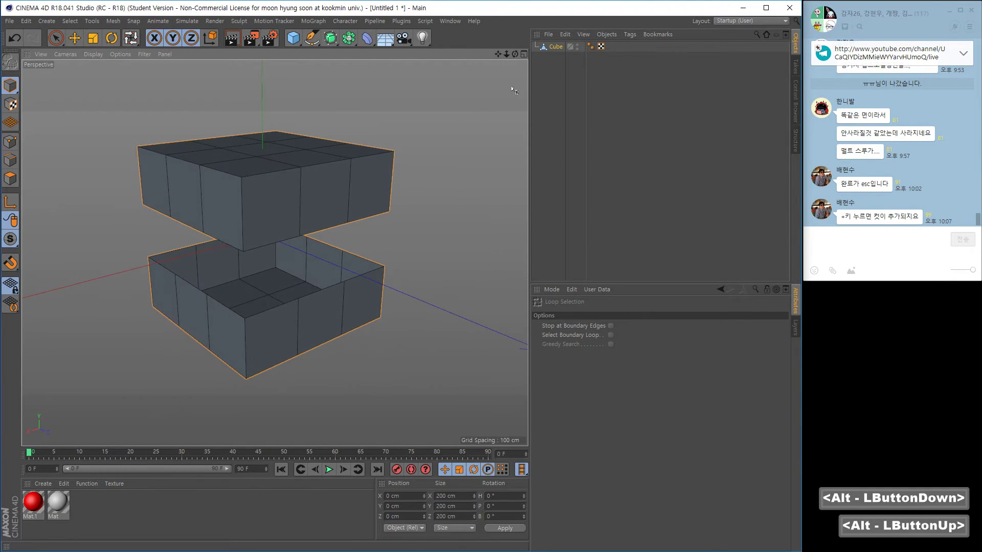
pyautogui.click(556, 48)
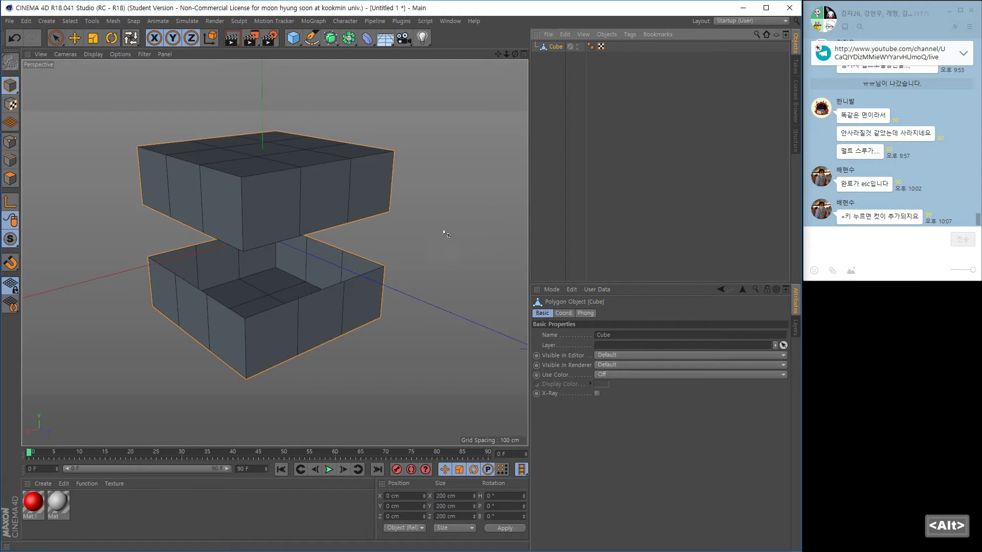
pyautogui.keyDown('alt'); pyautogui.moveTo(446, 234); pyautogui.dragTo(511, 79); pyautogui.keyUp('alt')
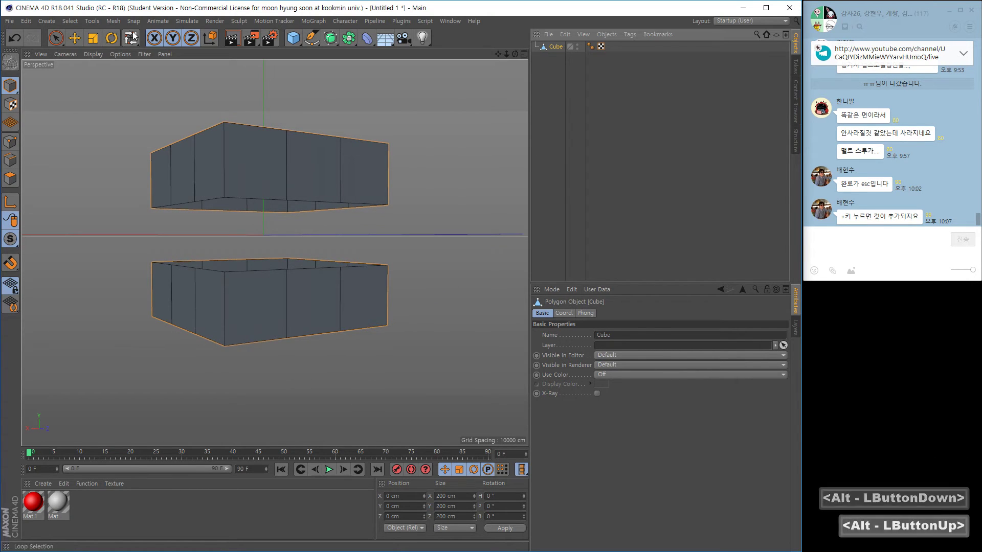
pyautogui.click(75, 38)
# Examine the open gap between the upper and lower parts of the cube from several angles.
pyautogui.keyDown('alt'); pyautogui.moveTo(275, 201); pyautogui.dragTo(214, 211); pyautogui.keyUp('alt')
pyautogui.keyDown('alt'); pyautogui.moveTo(214, 211); pyautogui.dragTo(261, 242, button='right'); pyautogui.keyUp('alt')
pyautogui.keyDown('alt'); pyautogui.moveTo(261, 243); pyautogui.dragTo(250, 258, button='middle'); pyautogui.keyUp('alt')
pyautogui.moveTo(249, 258)
pyautogui.keyDown('alt'); pyautogui.mouseDown()
pyautogui.moveTo(242, 264)
pyautogui.moveTo(253, 254)
pyautogui.mouseUp(); pyautogui.keyUp('alt')
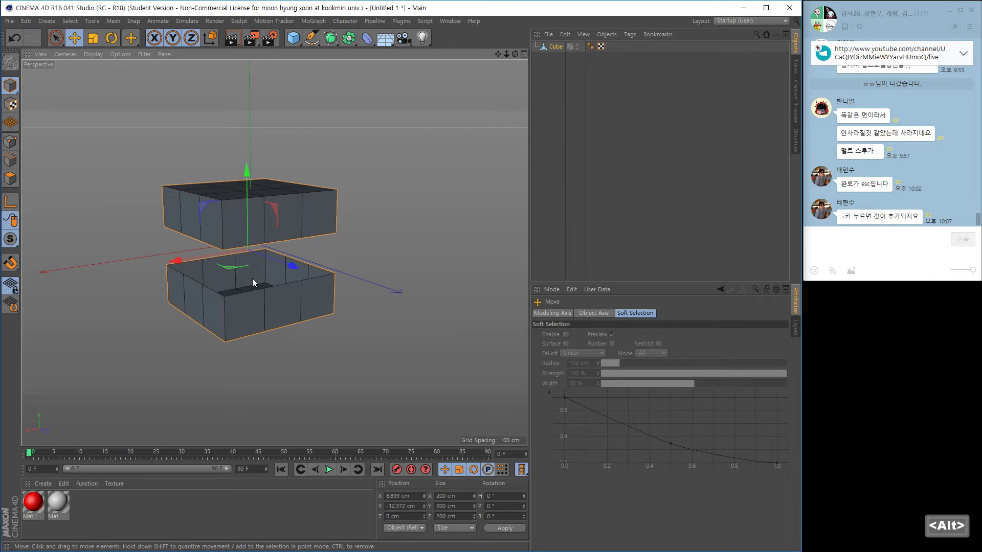
pyautogui.keyDown('alt'); pyautogui.moveTo(253, 278); pyautogui.dragTo(240, 270); pyautogui.keyUp('alt')
pyautogui.keyDown('alt'); pyautogui.moveTo(241, 270); pyautogui.dragTo(357, 252, button='right'); pyautogui.keyUp('alt')
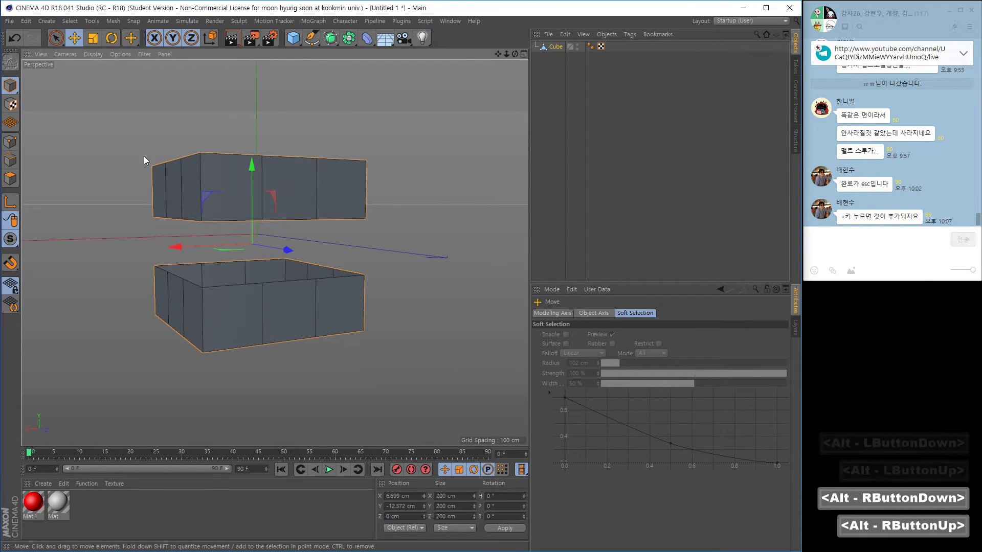
pyautogui.keyDown('alt'); pyautogui.moveTo(245, 277); pyautogui.dragTo(201, 268); pyautogui.keyUp('alt')
pyautogui.keyDown('alt'); pyautogui.moveTo(201, 268); pyautogui.dragTo(241, 185, button='right'); pyautogui.keyUp('alt')
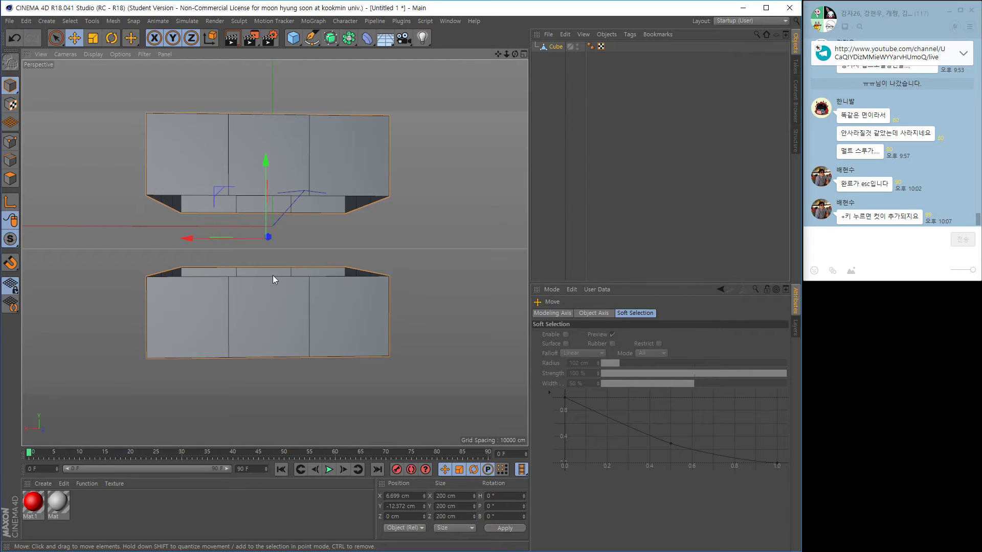
# In Edge mode, use Bridge to connect the middle front edge of the upper part to the matching edge of the lower part.
pyautogui.click(10, 160)
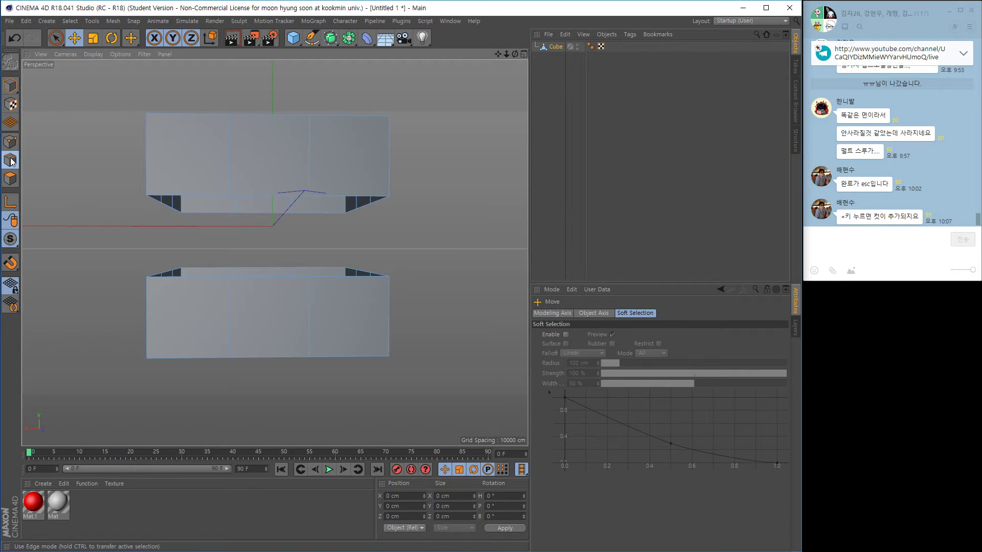
pyautogui.keyDown('alt'); pyautogui.moveTo(299, 219); pyautogui.dragTo(443, 164); pyautogui.keyUp('alt')
pyautogui.rightClick(446, 160)
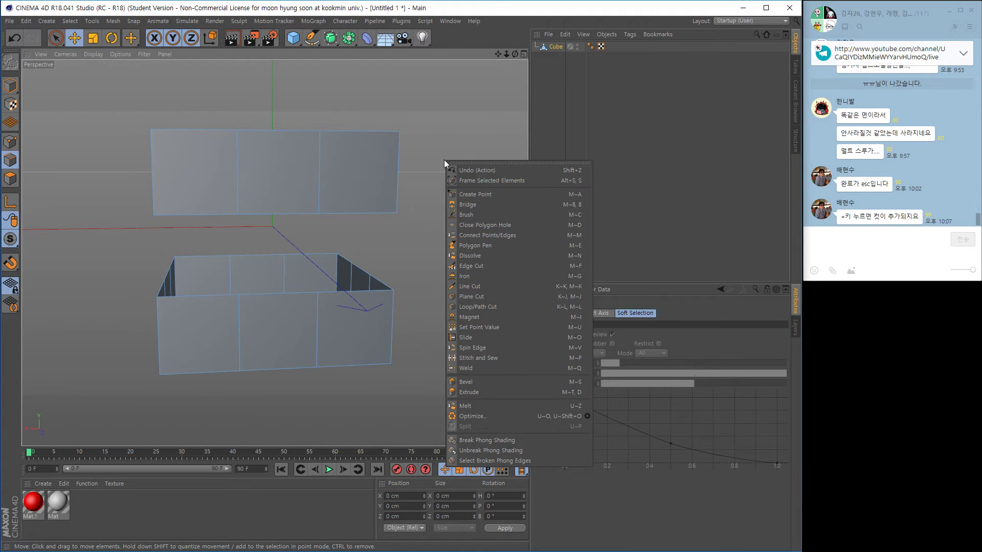
pyautogui.click(473, 206)
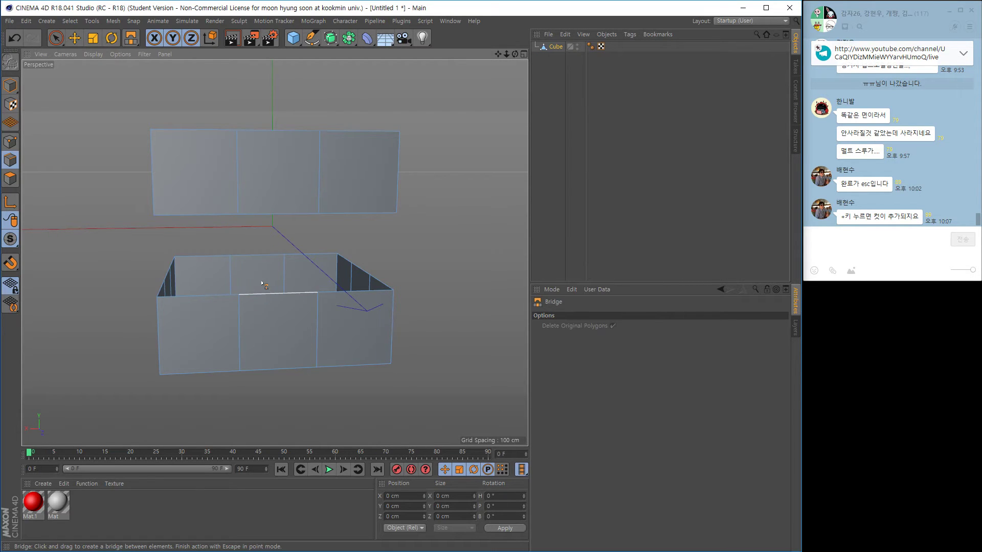
pyautogui.keyDown('alt'); pyautogui.moveTo(272, 224); pyautogui.dragTo(267, 302); pyautogui.keyUp('alt')
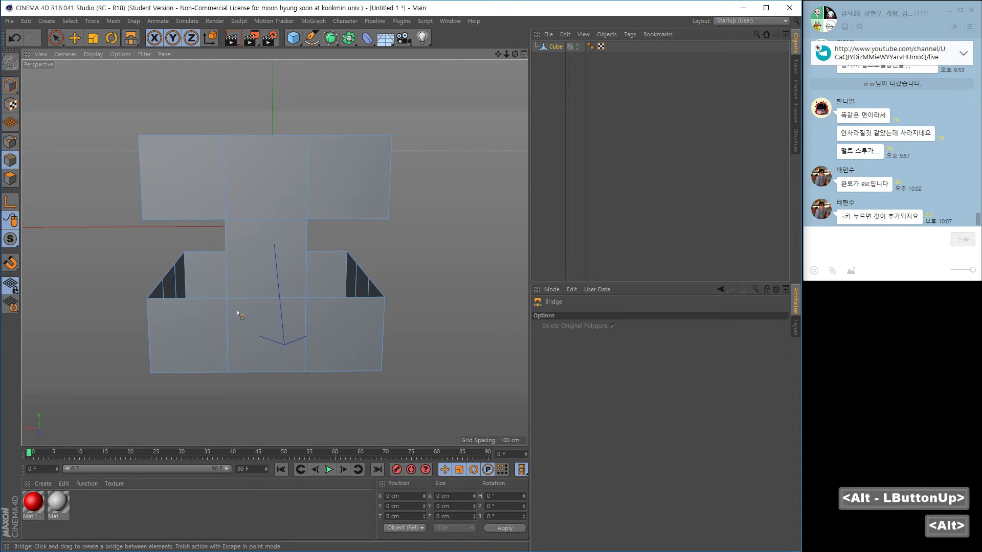
pyautogui.keyDown('alt'); pyautogui.moveTo(245, 327); pyautogui.dragTo(266, 235); pyautogui.keyUp('alt')
pyautogui.keyDown('alt'); pyautogui.moveTo(266, 235); pyautogui.dragTo(263, 260, button='right'); pyautogui.keyUp('alt')
pyautogui.keyDown('alt'); pyautogui.moveTo(262, 260); pyautogui.dragTo(280, 288, button='middle'); pyautogui.keyUp('alt')
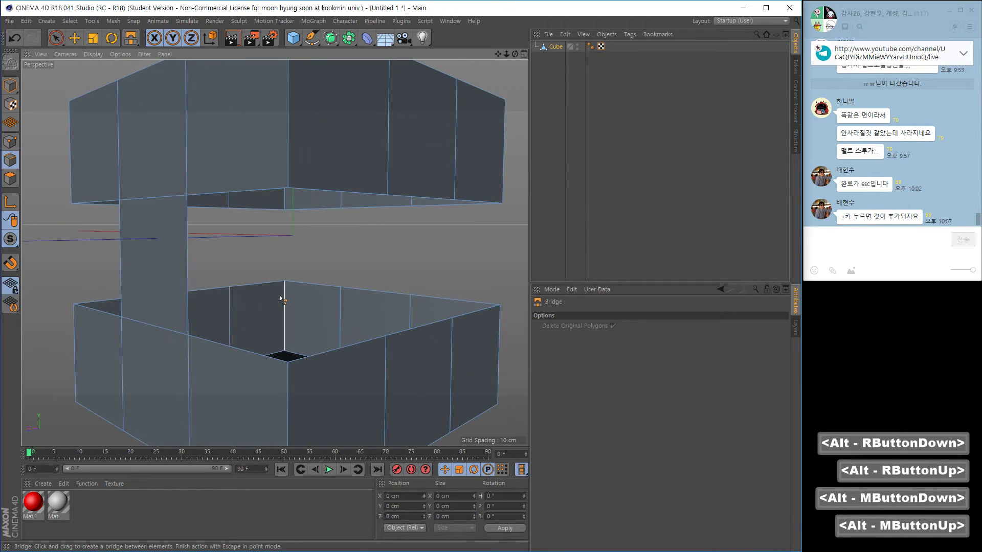
# Use Bridge to connect the middle edges of the upper and lower parts on the adjacent side of the cube.
pyautogui.keyDown('alt'); pyautogui.moveTo(281, 289); pyautogui.dragTo(232, 285); pyautogui.keyUp('alt')
pyautogui.keyDown('alt'); pyautogui.moveTo(233, 285); pyautogui.dragTo(302, 258, button='right'); pyautogui.keyUp('alt')
pyautogui.keyDown('alt'); pyautogui.moveTo(301, 258); pyautogui.dragTo(214, 254, button='middle'); pyautogui.keyUp('alt')
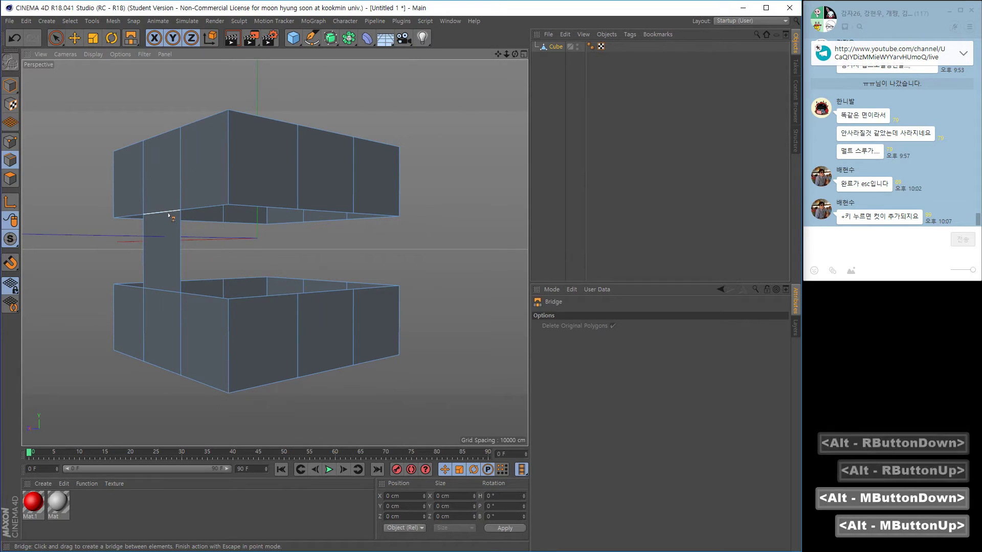
pyautogui.moveTo(331, 216); pyautogui.dragTo(337, 292)
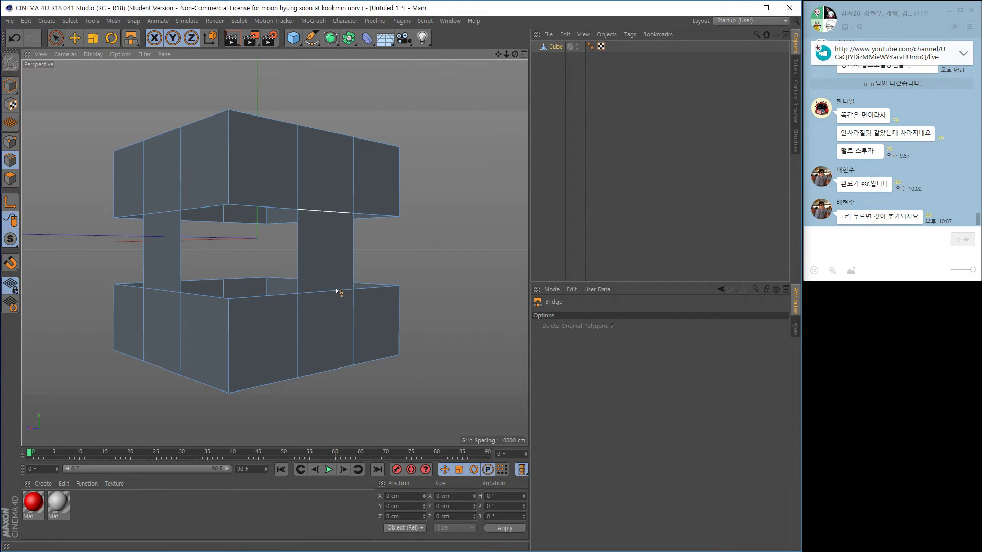
# Try Stitch and Sew from the upper part's middle border edge to the matching edge of the lower part, and undo it.
pyautogui.keyDown('alt'); pyautogui.moveTo(404, 274); pyautogui.dragTo(230, 284); pyautogui.keyUp('alt')
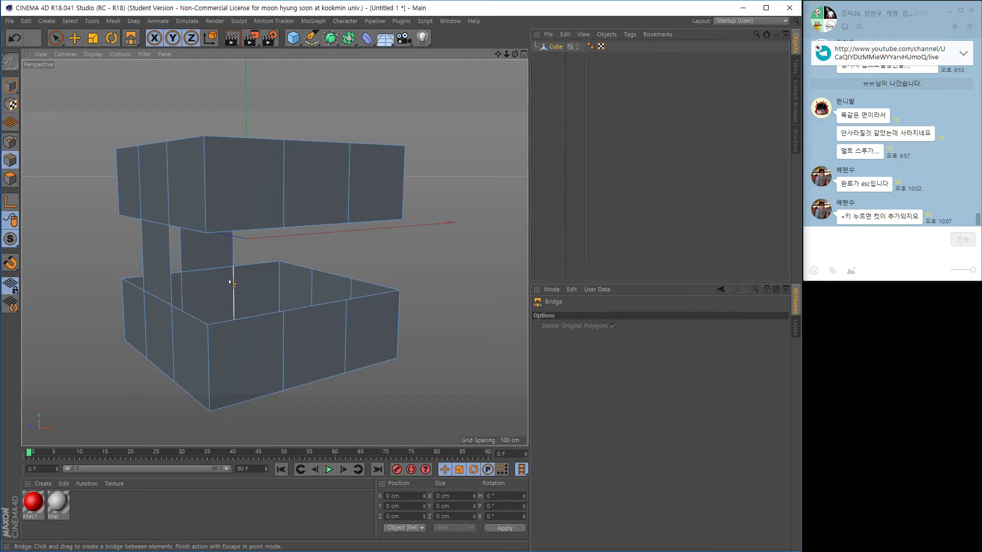
pyautogui.rightClick(460, 180)
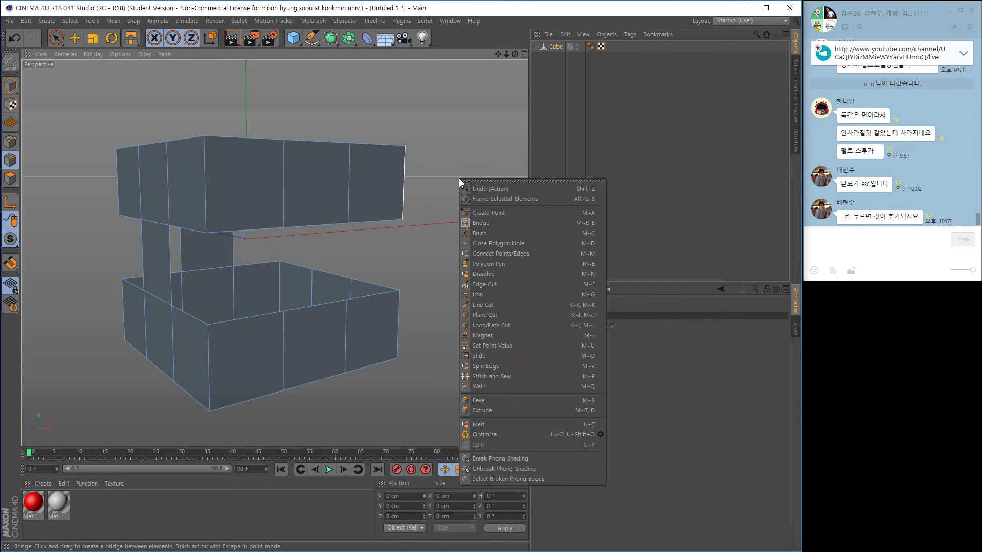
pyautogui.click(500, 376)
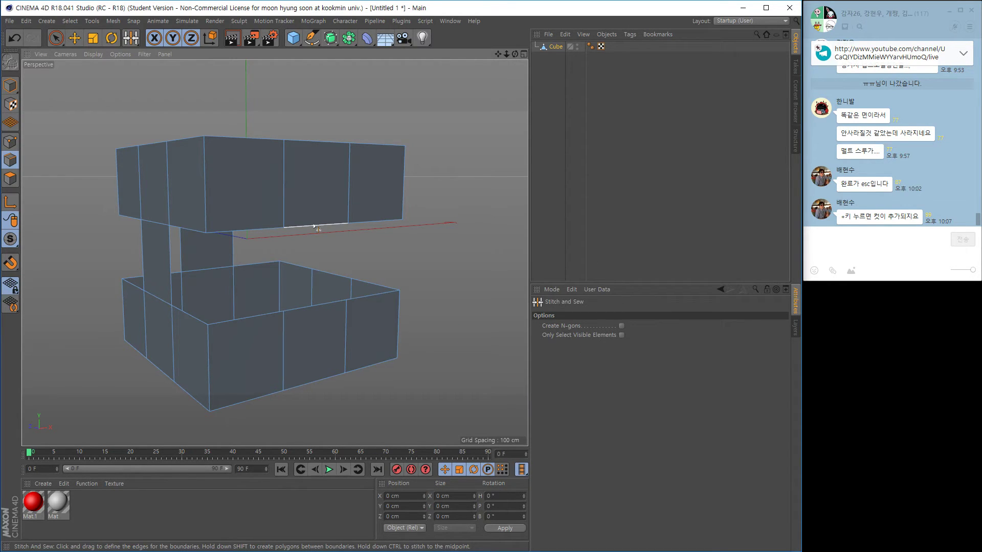
pyautogui.moveTo(314, 227); pyautogui.dragTo(285, 310)
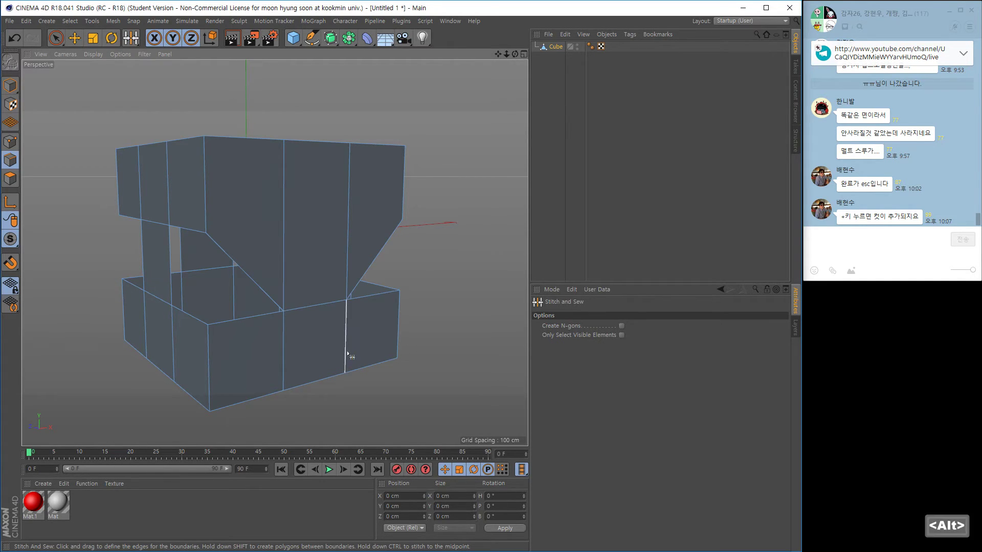
pyautogui.keyDown('alt'); pyautogui.moveTo(347, 354); pyautogui.dragTo(183, 232); pyautogui.keyUp('alt')
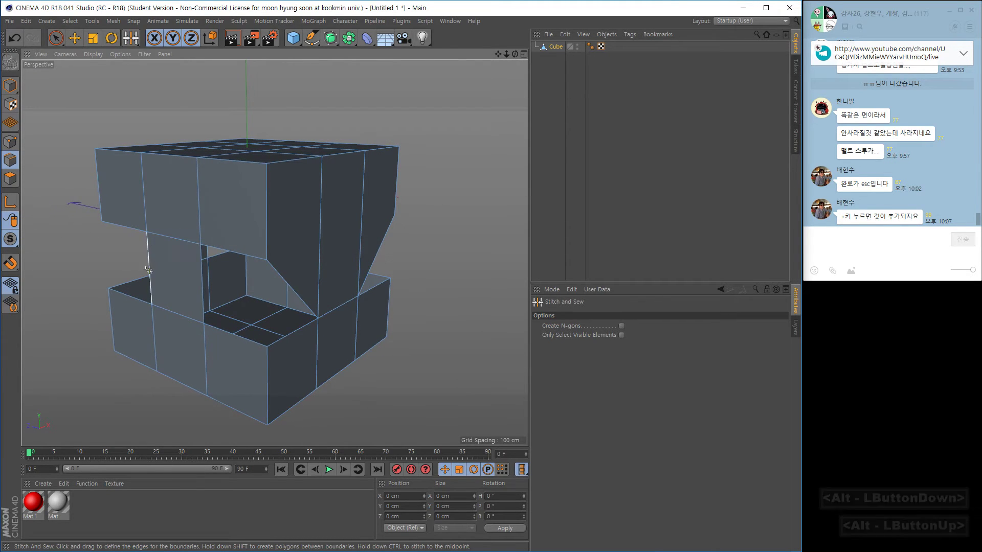
pyautogui.keyDown('alt'); pyautogui.moveTo(197, 264); pyautogui.dragTo(312, 312); pyautogui.keyUp('alt')
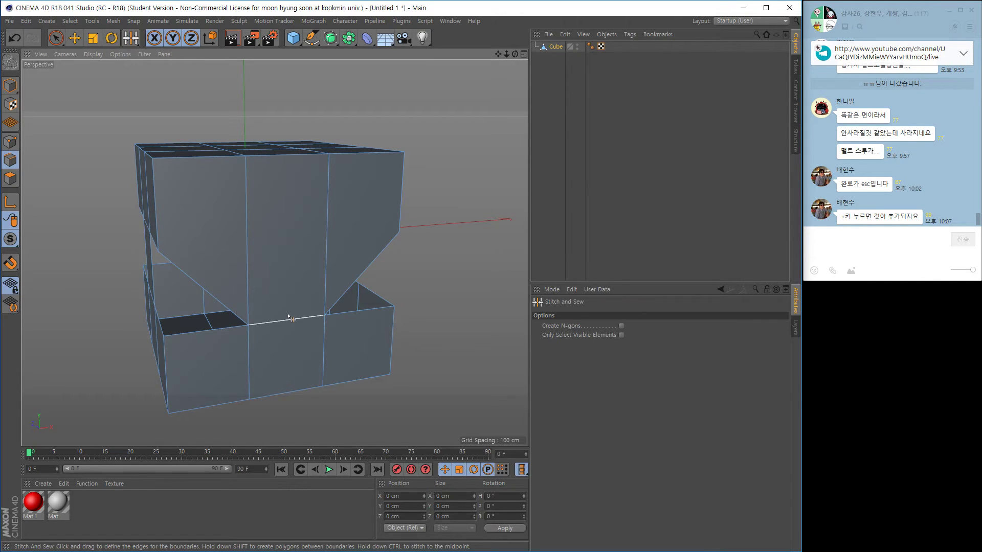
pyautogui.hotkey('ctrl', 'z')
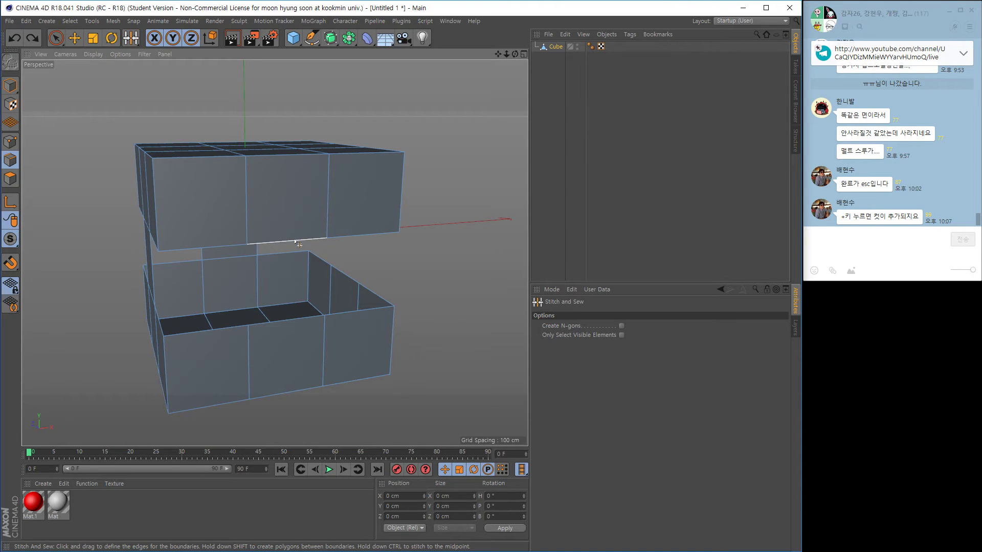
pyautogui.moveTo(295, 241); pyautogui.dragTo(301, 321)
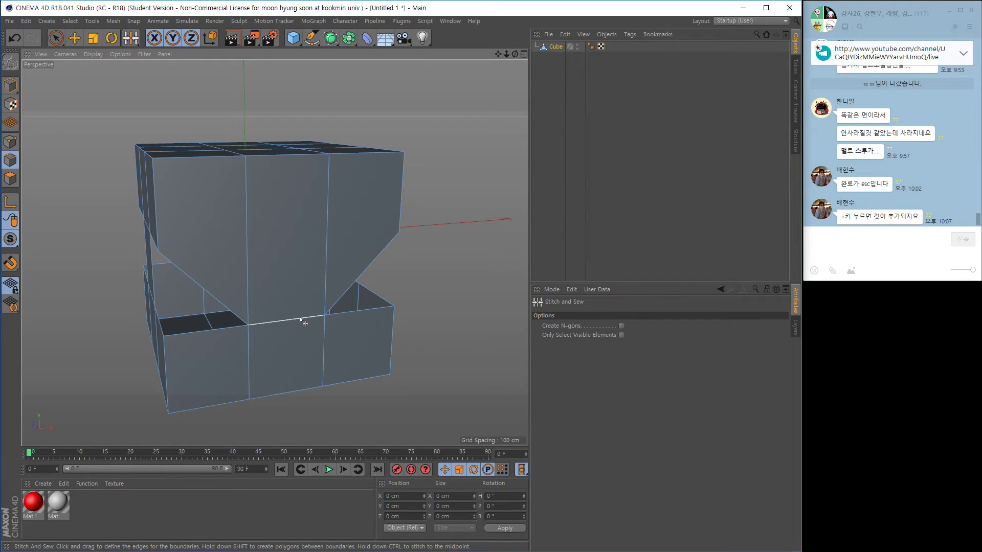
pyautogui.hotkey('ctrl', 'z')
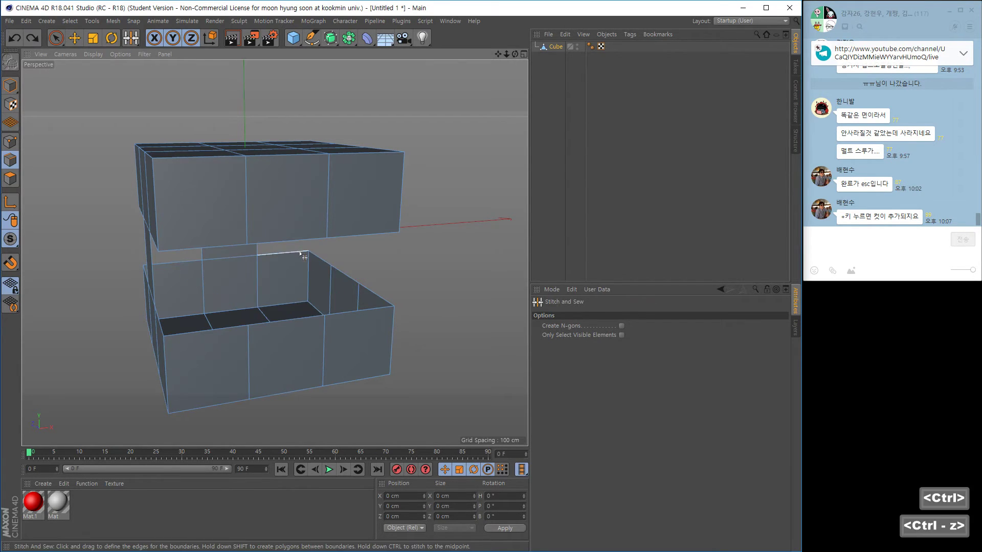
# Try stitching the middle edges of the upper and lower parts at their midpoint with Stitch and Sew, and undo each attempt.
pyautogui.keyDown('ctrl'); pyautogui.moveTo(295, 241); pyautogui.dragTo(321, 317); pyautogui.keyUp('ctrl')
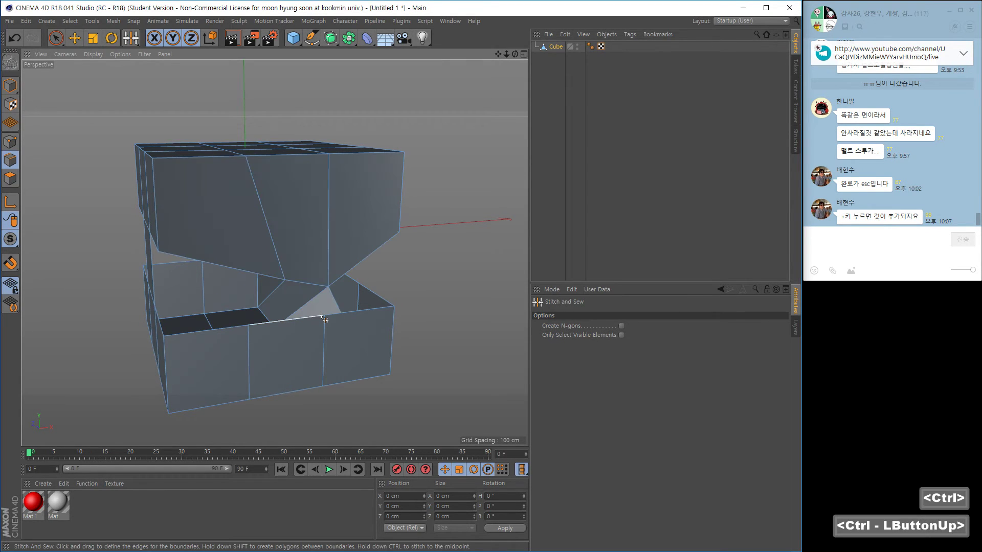
pyautogui.hotkey('ctrl', 'z')
pyautogui.keyDown('ctrl'); pyautogui.moveTo(326, 239); pyautogui.dragTo(258, 339); pyautogui.keyUp('ctrl')
pyautogui.hotkey('ctrl', 'z')
pyautogui.keyDown('ctrl'); pyautogui.moveTo(277, 250); pyautogui.dragTo(251, 327); pyautogui.keyUp('ctrl')
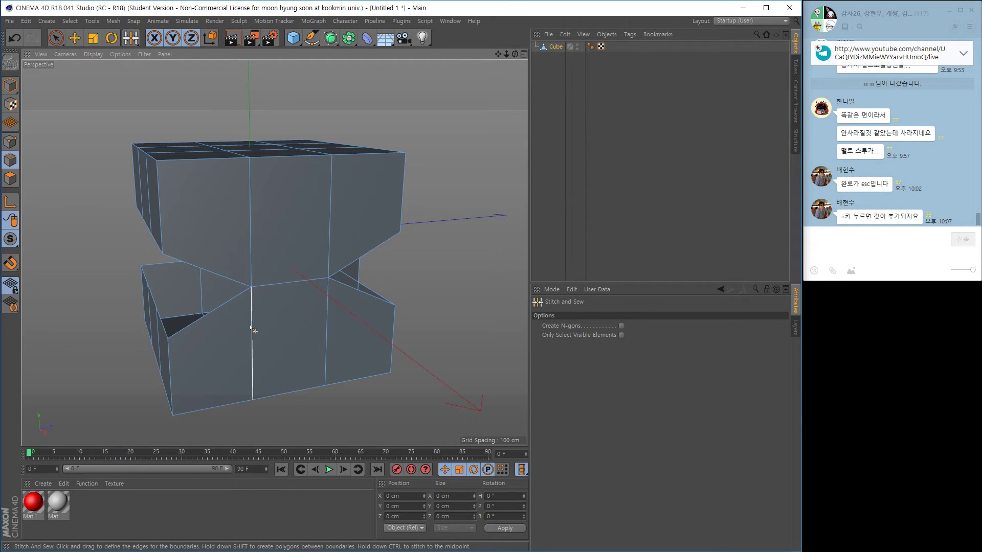
pyautogui.hotkey('ctrl', 'z')
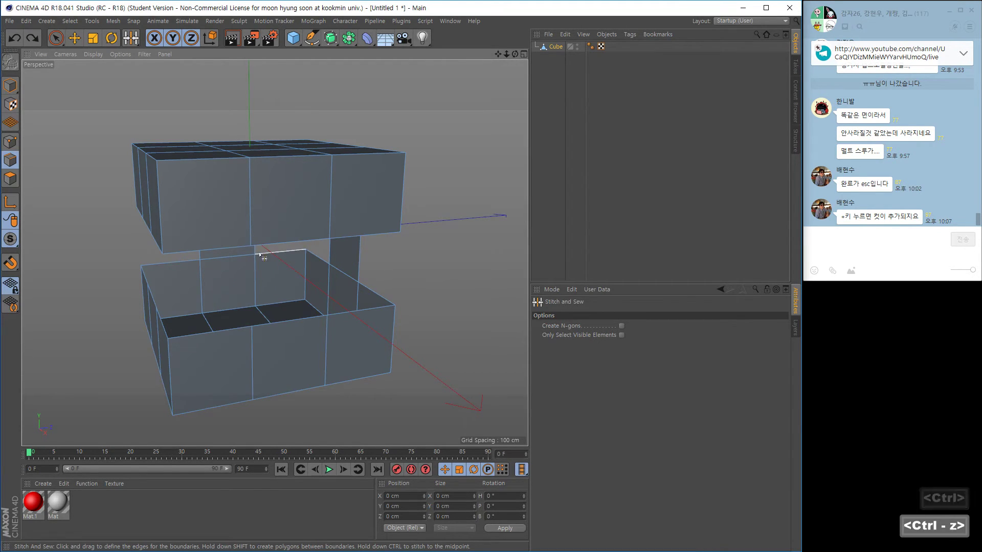
# Use Stitch and Sew to create a connecting polygon between the middle edges of the upper and lower parts on the third side.
pyautogui.moveTo(263, 251); pyautogui.dragTo(258, 330)
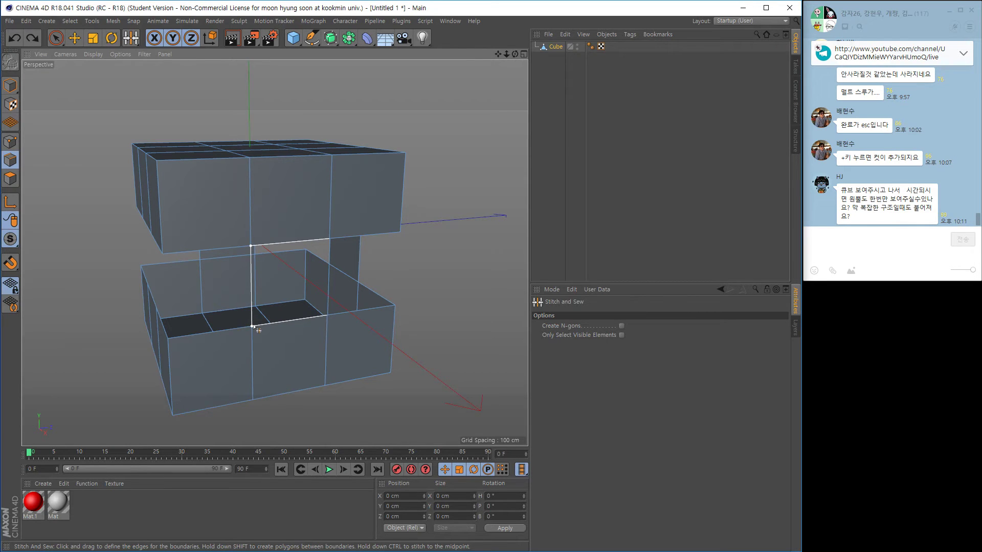
pyautogui.keyDown('shift'); pyautogui.moveTo(258, 330); pyautogui.dragTo(351, 340); pyautogui.keyUp('shift')
pyautogui.keyDown('alt'); pyautogui.moveTo(302, 323); pyautogui.dragTo(325, 346); pyautogui.keyUp('alt')
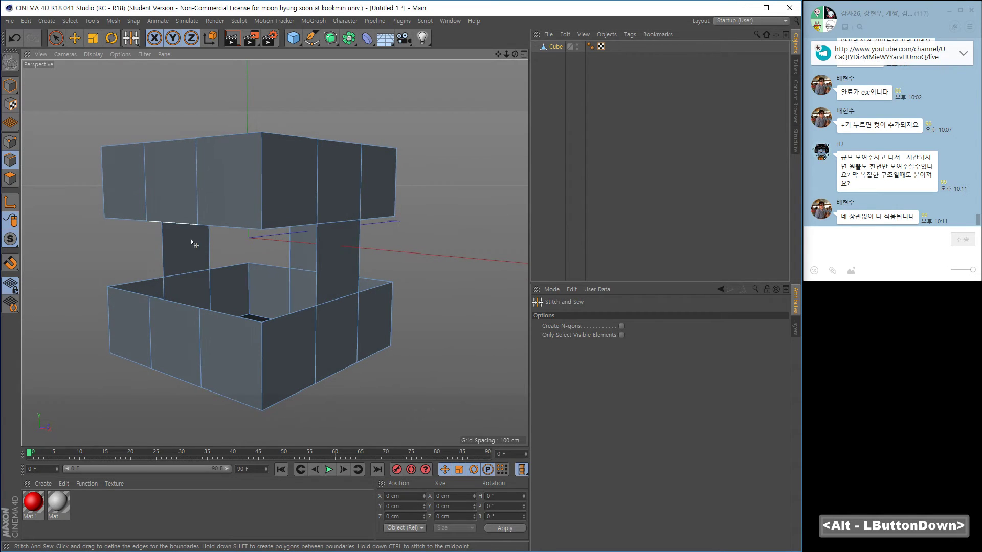
pyautogui.keyDown('alt'); pyautogui.moveTo(193, 237); pyautogui.dragTo(149, 272); pyautogui.keyUp('alt')
pyautogui.keyDown('alt'); pyautogui.moveTo(221, 285); pyautogui.dragTo(400, 309); pyautogui.keyUp('alt')
pyautogui.keyDown('alt'); pyautogui.moveTo(395, 309); pyautogui.dragTo(319, 315, button='right'); pyautogui.keyUp('alt')
pyautogui.keyDown('alt'); pyautogui.moveTo(315, 318); pyautogui.dragTo(307, 345, button='middle'); pyautogui.keyUp('alt')
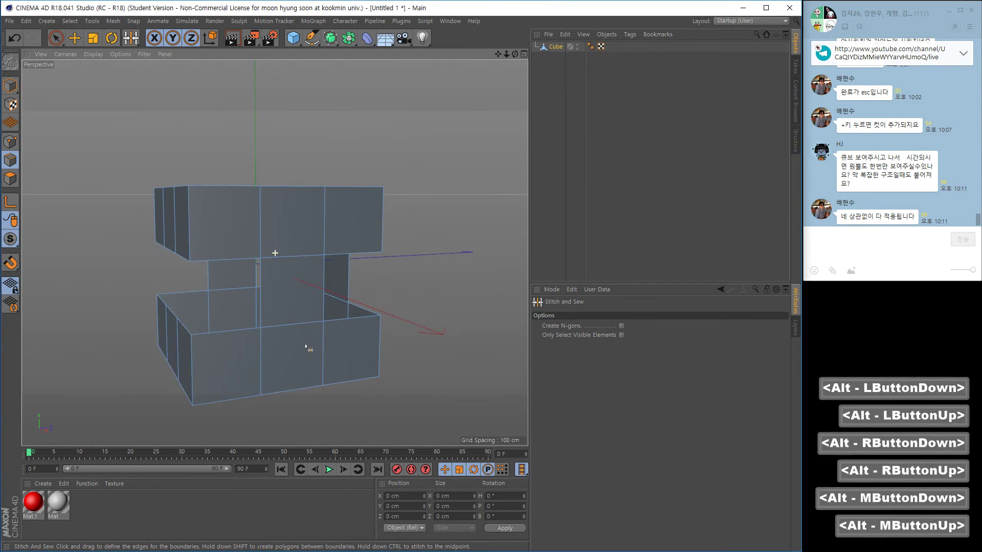
pyautogui.keyDown('alt'); pyautogui.moveTo(307, 345); pyautogui.dragTo(260, 334); pyautogui.keyUp('alt')
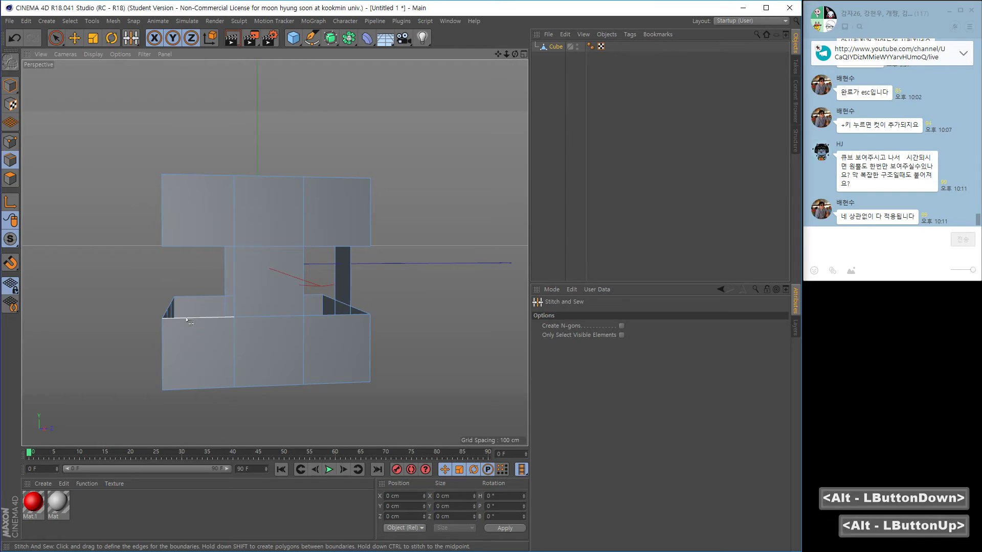
# Try to box-select the connecting strips between the upper and lower parts with Rectangle Selection in Edge mode.
pyautogui.press('0')
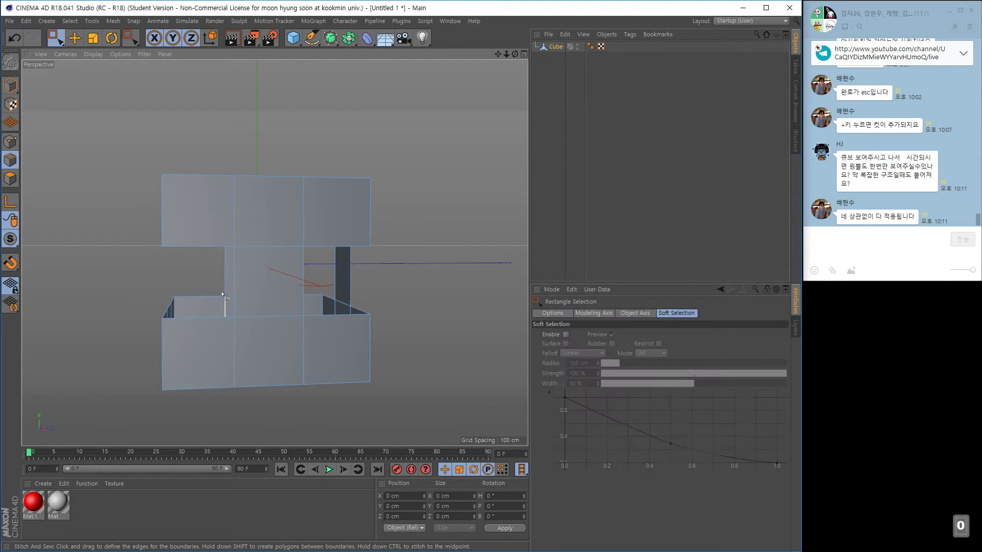
pyautogui.moveTo(175, 266); pyautogui.dragTo(403, 272)
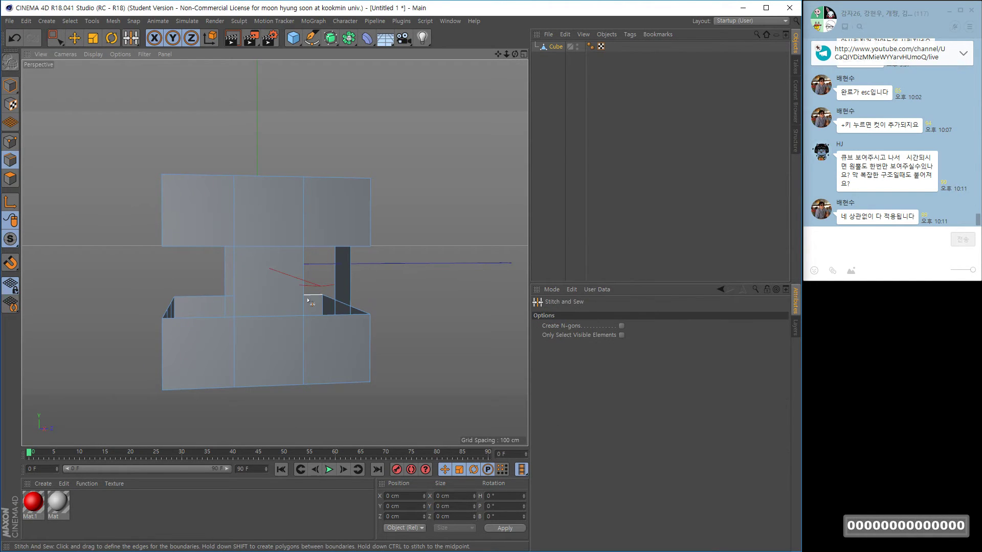
pyautogui.keyDown('alt'); pyautogui.moveTo(294, 317); pyautogui.dragTo(392, 324); pyautogui.keyUp('alt')
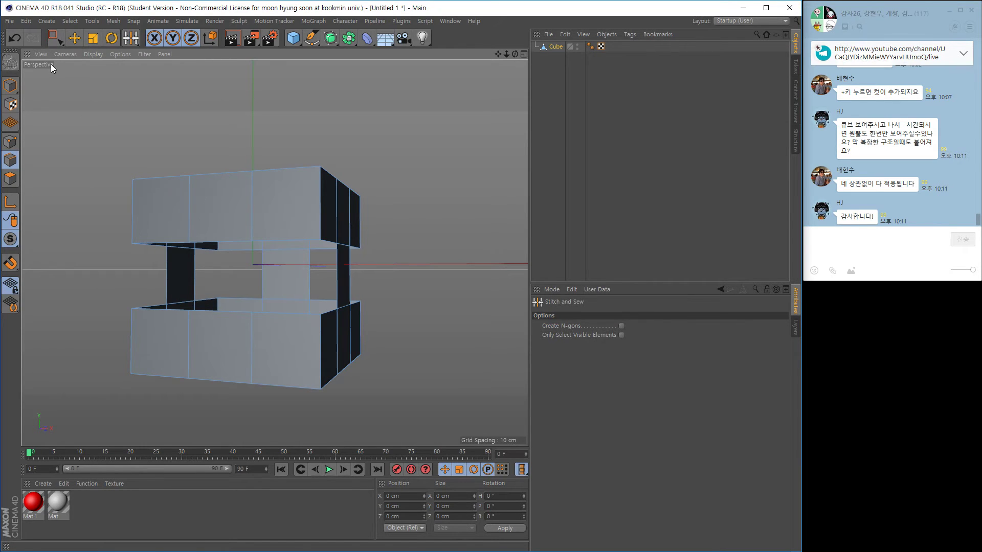
pyautogui.press('0')
pyautogui.moveTo(98, 268); pyautogui.dragTo(385, 281)
pyautogui.press('m')
pyautogui.press('p')
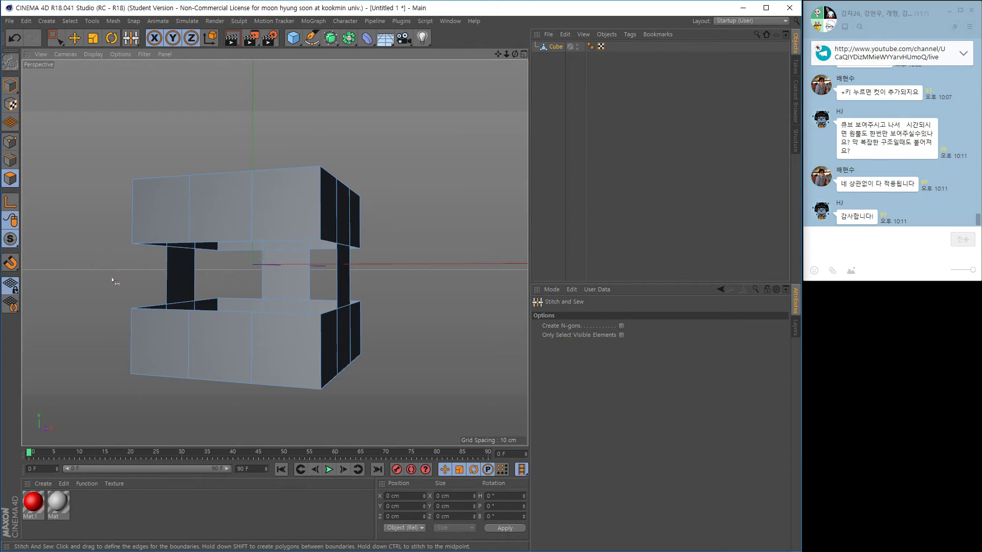
# Try again to box-select the connecting polygons with temporary Rectangle Selection, this time in Polygons mode.
pyautogui.press('0')
pyautogui.moveTo(89, 267); pyautogui.dragTo(387, 293)
pyautogui.press('0')
pyautogui.moveTo(122, 274); pyautogui.dragTo(395, 270)
pyautogui.press('0')
pyautogui.press('0')
pyautogui.moveTo(93, 278); pyautogui.dragTo(393, 264)
pyautogui.press('0')
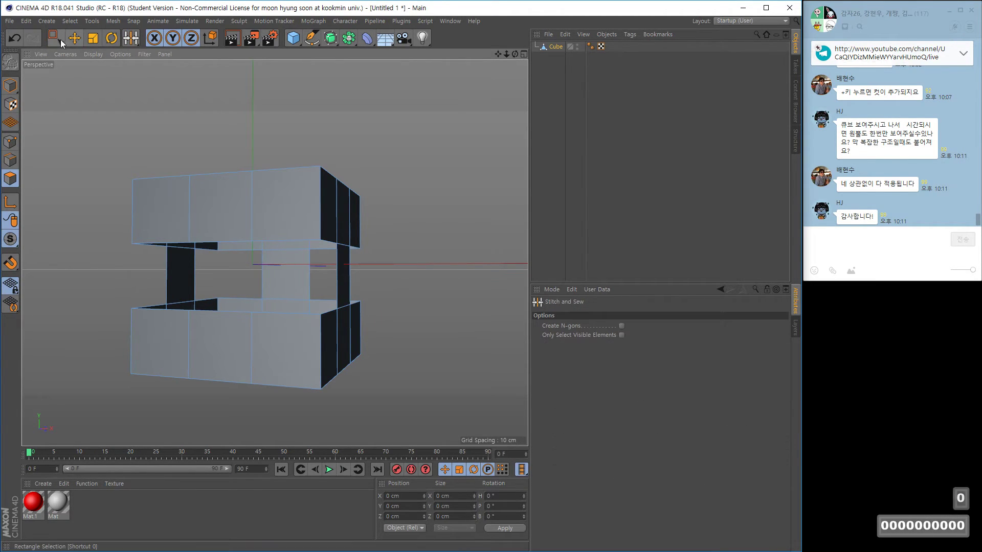
# Activate Rectangle Selection, box-select the three polygons connecting the upper and lower parts, and delete them.
pyautogui.moveTo(60, 40); pyautogui.dragTo(89, 70)
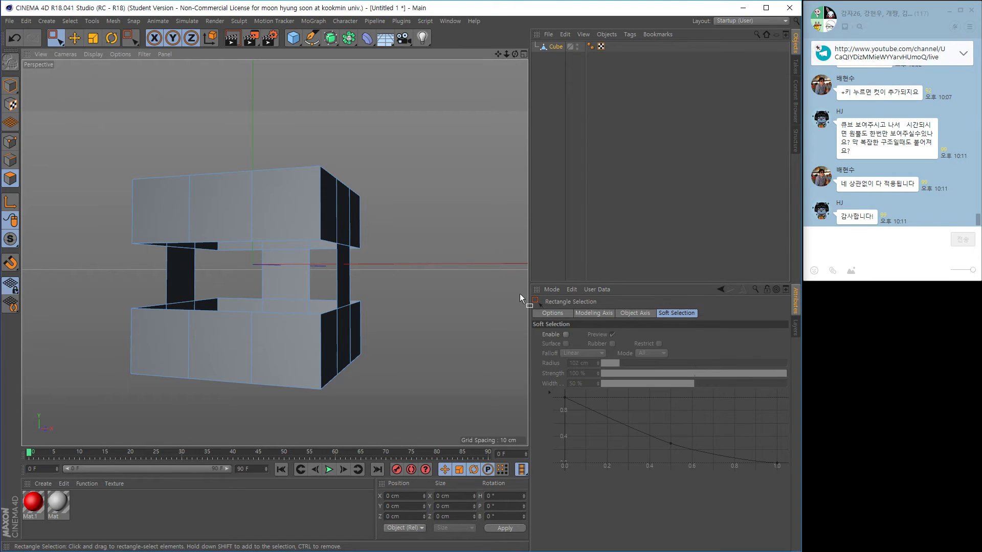
pyautogui.click(561, 316)
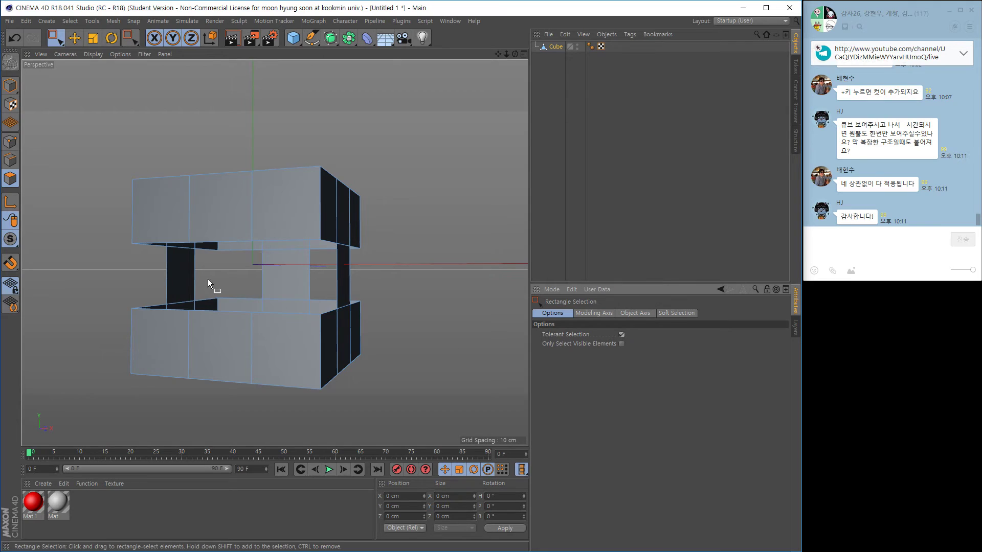
pyautogui.moveTo(99, 272); pyautogui.dragTo(412, 275)
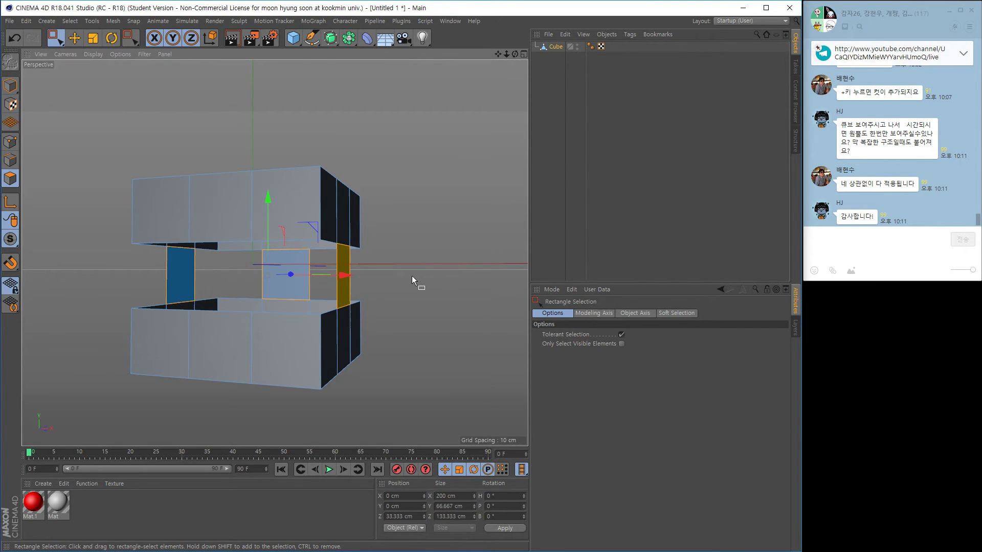
pyautogui.press('Delete')
# In Edge mode, try Loop Selection on the facing open borders of the upper and lower parts, and clear the selection.
pyautogui.keyDown('alt'); pyautogui.moveTo(385, 305); pyautogui.dragTo(187, 303); pyautogui.keyUp('alt')
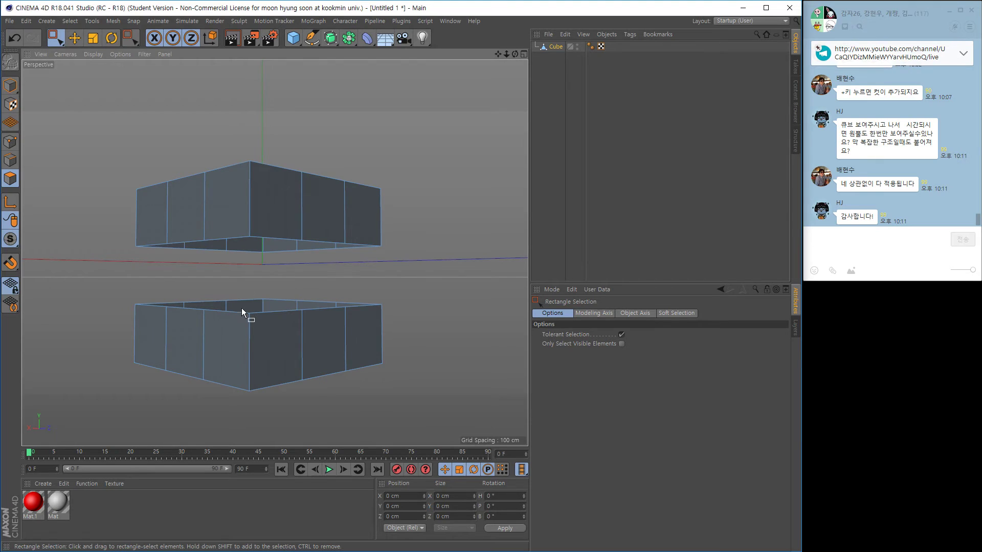
pyautogui.keyDown('alt'); pyautogui.moveTo(284, 286); pyautogui.dragTo(243, 287); pyautogui.keyUp('alt')
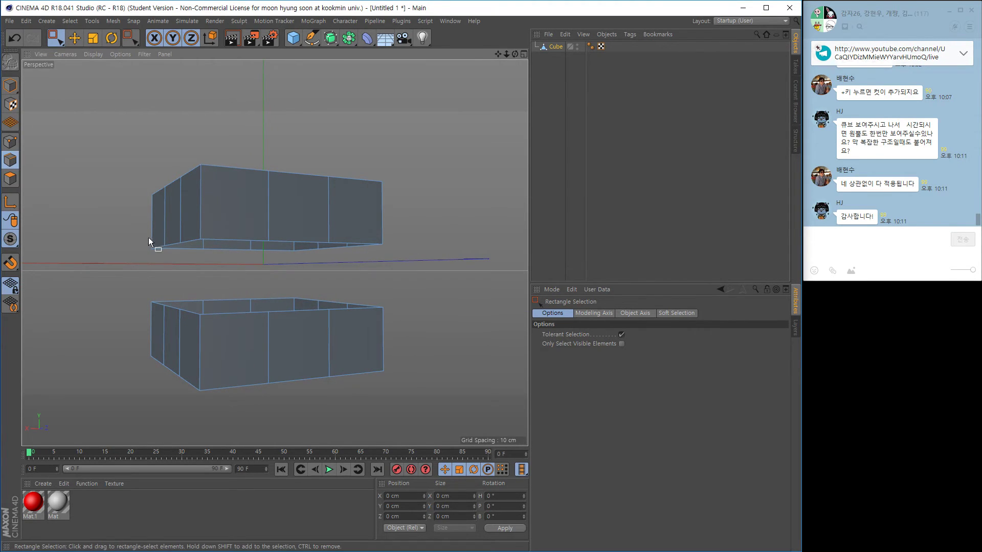
pyautogui.keyDown('alt'); pyautogui.moveTo(289, 234); pyautogui.dragTo(277, 259); pyautogui.keyUp('alt')
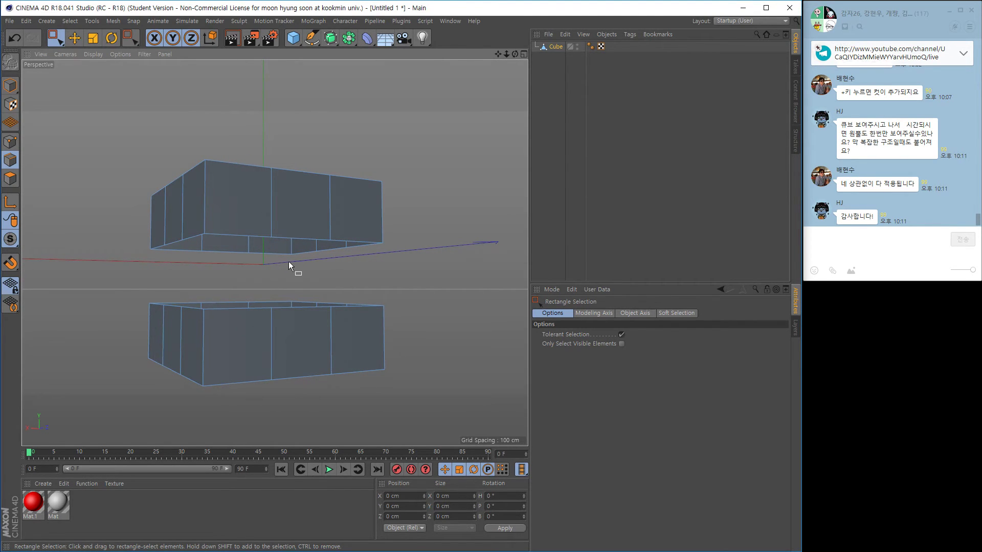
pyautogui.press('u')
pyautogui.press('l')
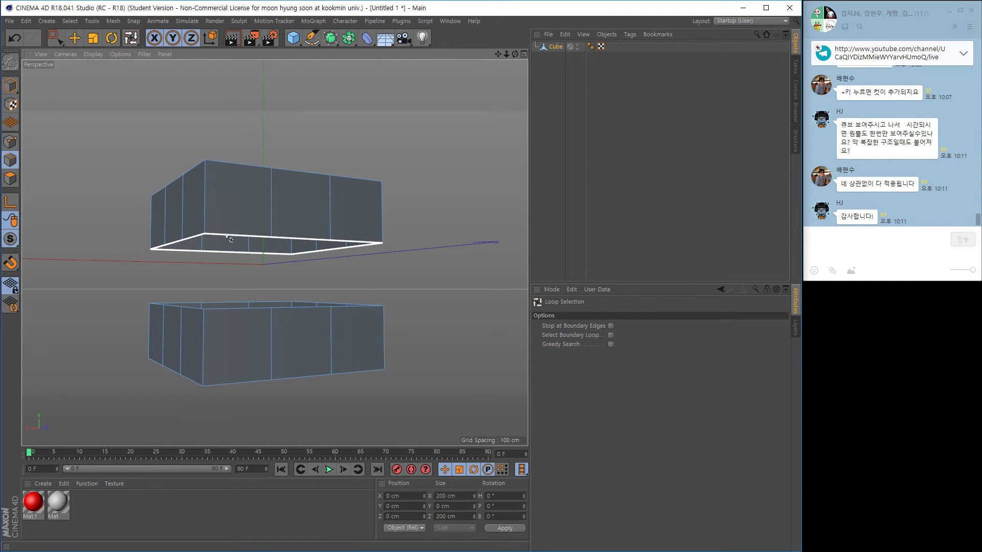
pyautogui.click(229, 242)
pyautogui.keyDown('shift'); pyautogui.click(254, 313); pyautogui.keyUp('shift')
pyautogui.keyDown('alt'); pyautogui.moveTo(298, 331); pyautogui.dragTo(312, 287); pyautogui.keyUp('alt')
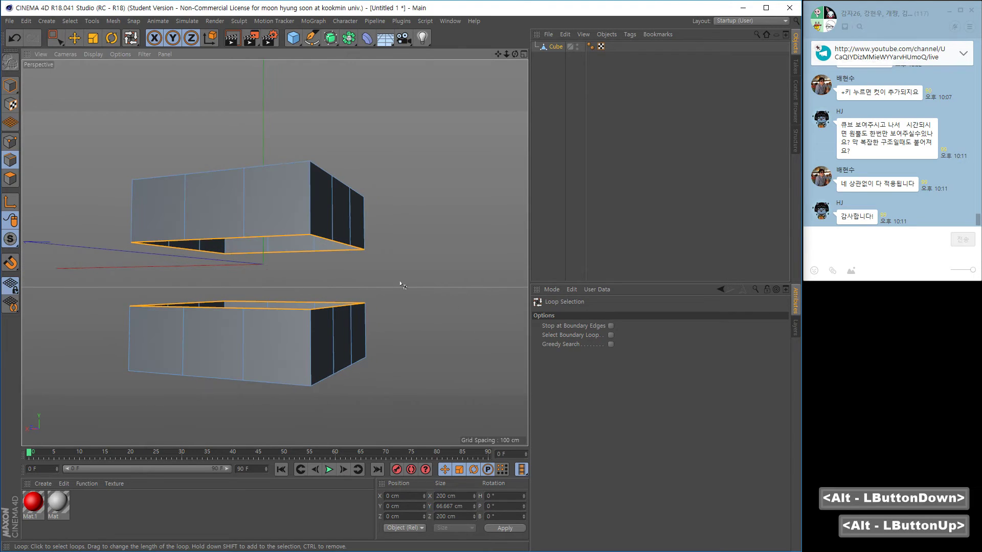
pyautogui.click(403, 263)
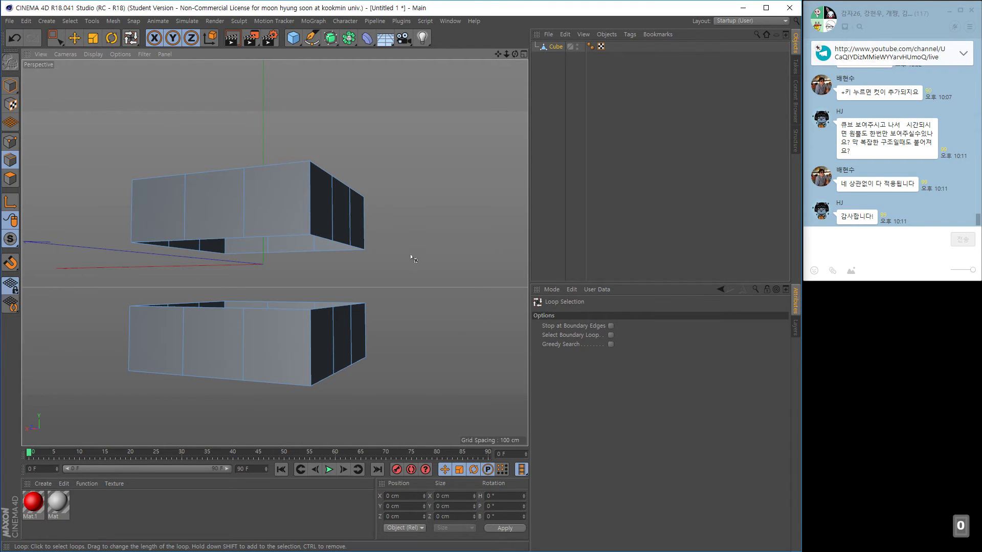
# Select the open edge loops facing each other on the upper and lower parts with Loop Selection.
pyautogui.rightClick(413, 246)
pyautogui.press('u')
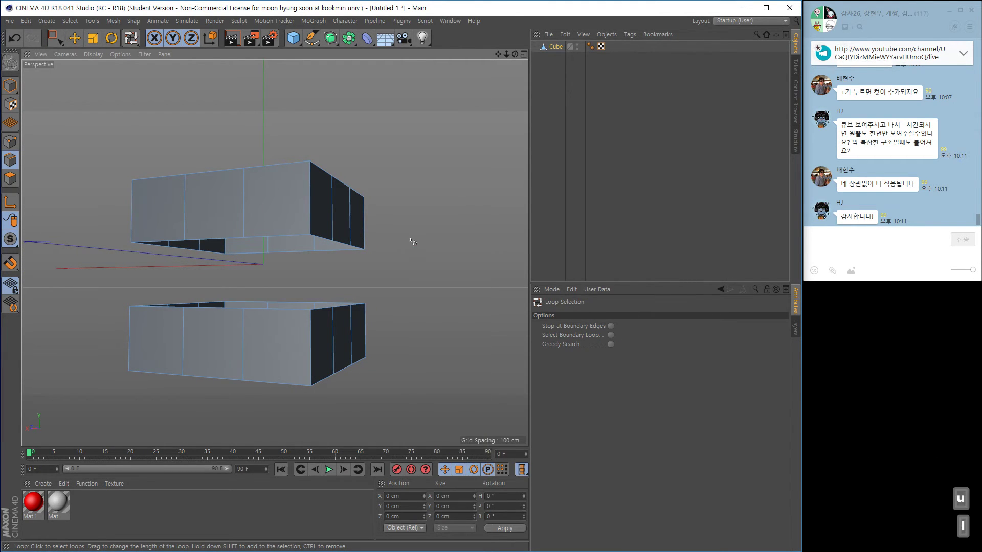
pyautogui.click(260, 239)
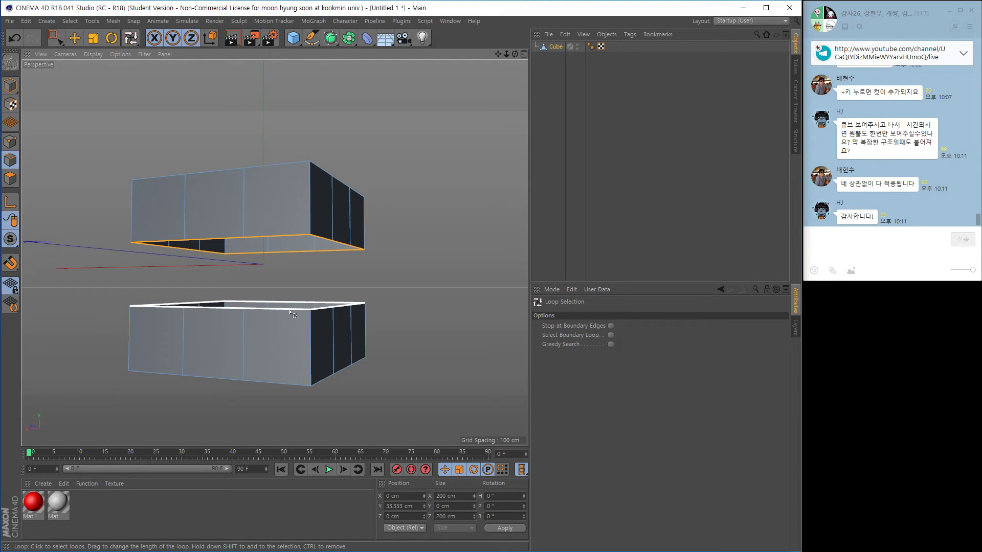
pyautogui.keyDown('shift'); pyautogui.click(291, 313); pyautogui.keyUp('shift')
pyautogui.keyDown('alt'); pyautogui.moveTo(376, 284); pyautogui.dragTo(386, 265); pyautogui.keyUp('alt')
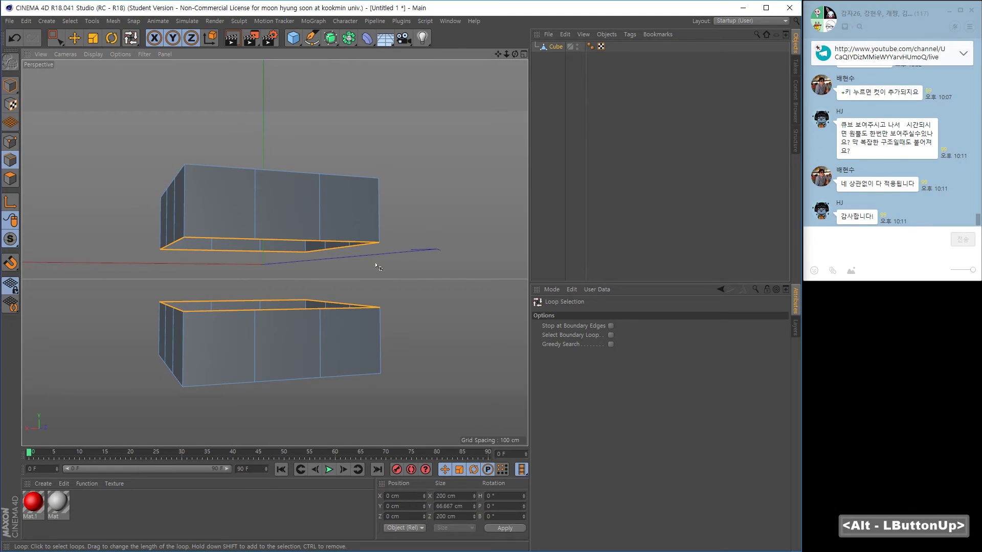
# Stitch the upper part's open edge loop directly onto the lower part's loop with Stitch and Sew, and undo it.
pyautogui.click(377, 264)
pyautogui.hotkey('ctrl', 'z')
pyautogui.rightClick(423, 223)
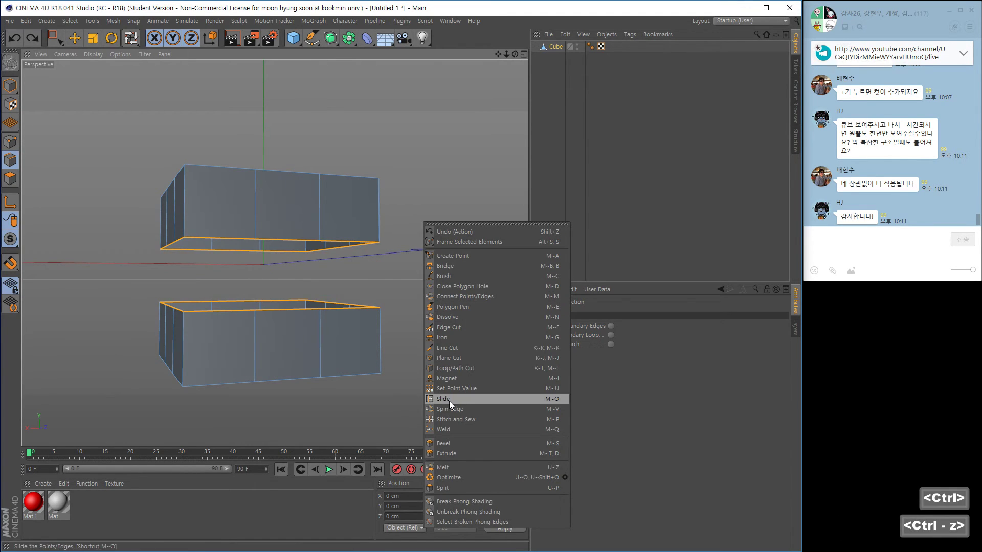
pyautogui.click(456, 420)
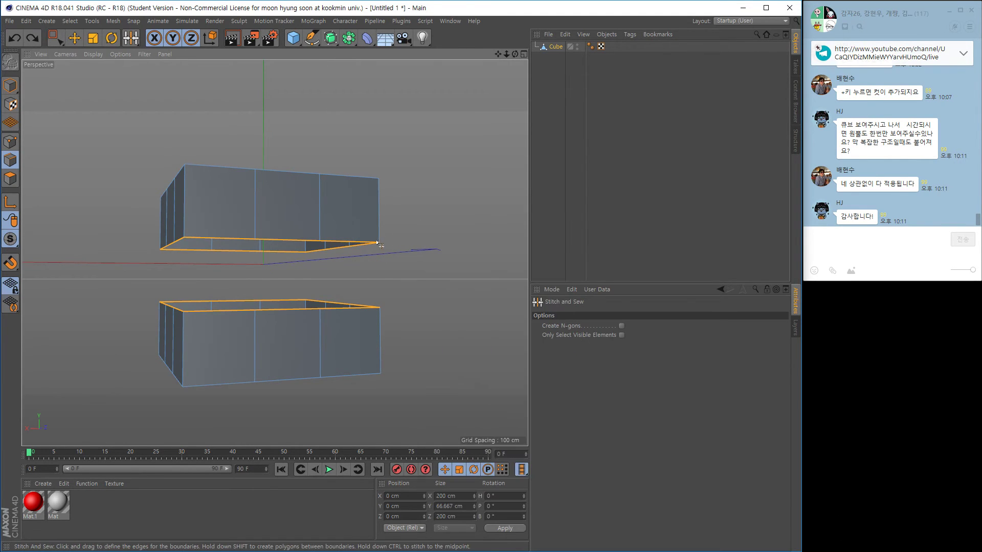
pyautogui.moveTo(378, 244); pyautogui.dragTo(381, 307)
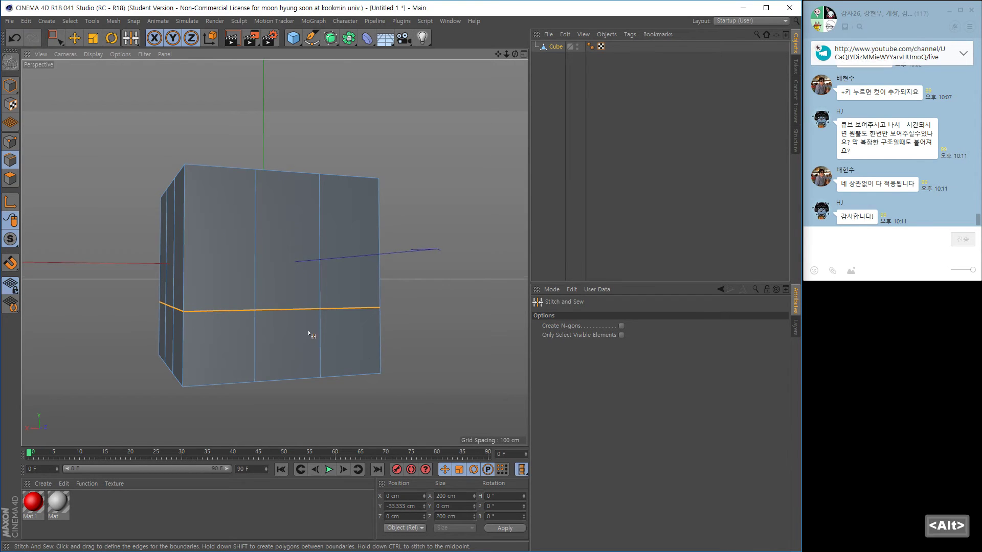
pyautogui.moveTo(309, 333)
pyautogui.keyDown('alt'); pyautogui.mouseDown()
pyautogui.moveTo(465, 339)
pyautogui.moveTo(362, 347)
pyautogui.moveTo(307, 333)
pyautogui.mouseUp(); pyautogui.keyUp('alt')
pyautogui.hotkey('ctrl', 'z')
# Use Stitch and Sew to create connecting polygons between the facing edge loops of the upper and lower parts.
pyautogui.keyDown('alt'); pyautogui.moveTo(377, 322); pyautogui.dragTo(389, 308); pyautogui.keyUp('alt')
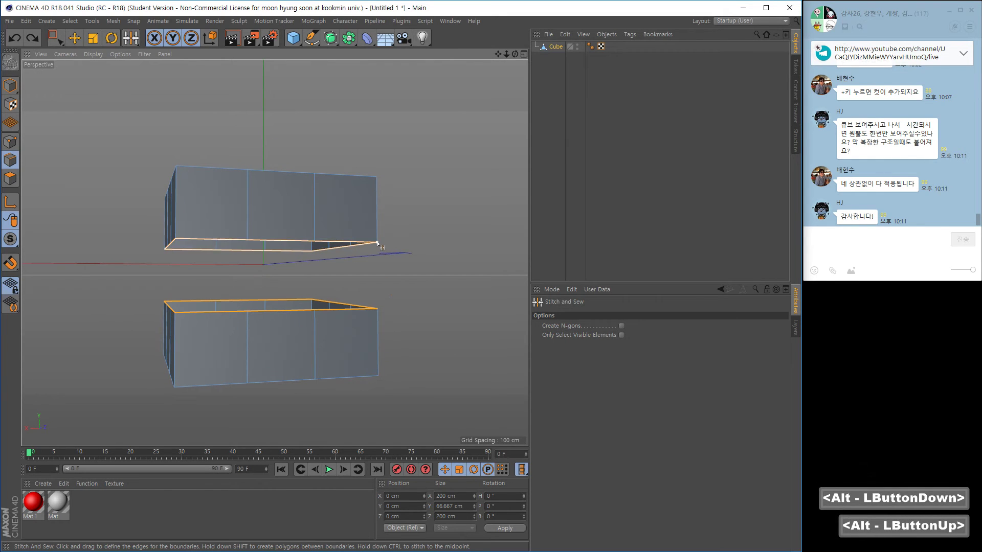
pyautogui.keyDown('shift'); pyautogui.moveTo(380, 247); pyautogui.dragTo(306, 288); pyautogui.keyUp('shift')
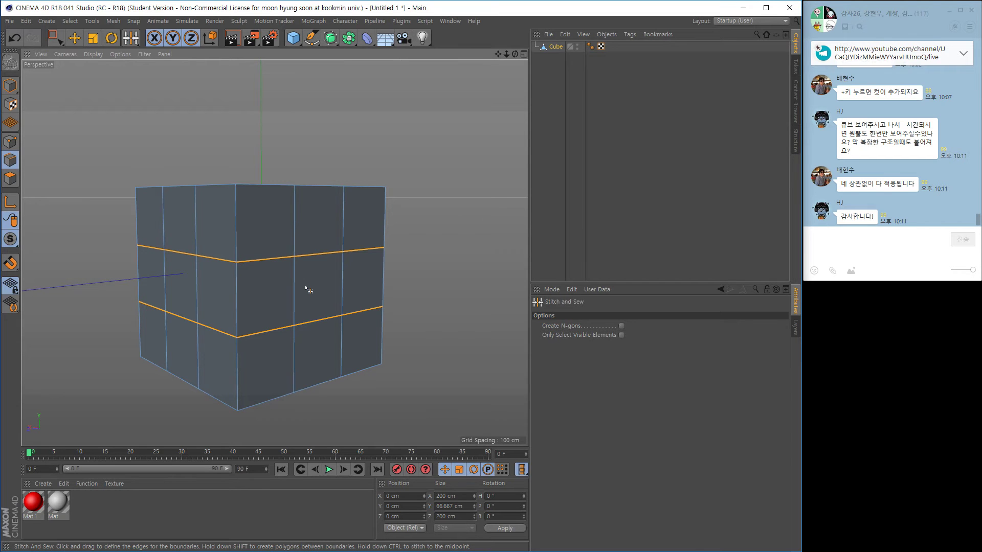
pyautogui.keyDown('alt'); pyautogui.moveTo(210, 301); pyautogui.dragTo(357, 290); pyautogui.keyUp('alt')
pyautogui.keyDown('alt'); pyautogui.moveTo(393, 293); pyautogui.dragTo(354, 296, button='right'); pyautogui.keyUp('alt')
pyautogui.keyDown('alt'); pyautogui.moveTo(354, 296); pyautogui.dragTo(336, 282, button='middle'); pyautogui.keyUp('alt')
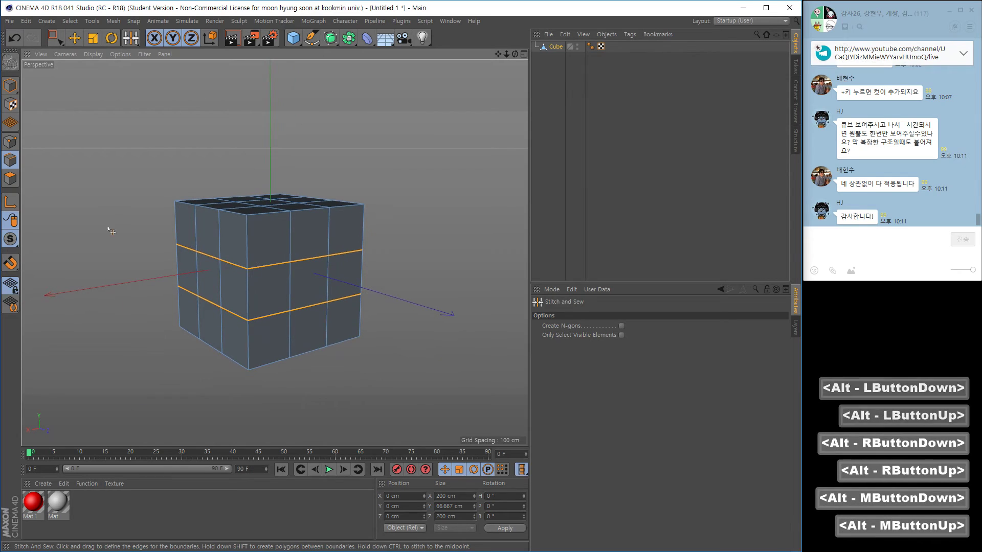
# In Polygons mode, box-select the middle band of polygons around the cube and delete it.
pyautogui.keyDown('alt'); pyautogui.moveTo(220, 339); pyautogui.dragTo(201, 294); pyautogui.keyUp('alt')
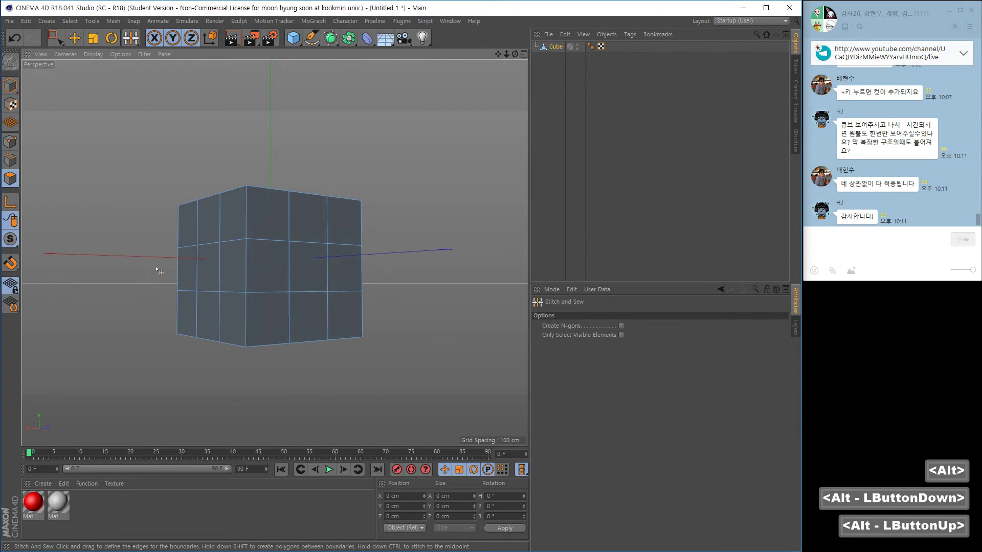
pyautogui.moveTo(138, 253); pyautogui.dragTo(373, 267)
pyautogui.press('Delete')
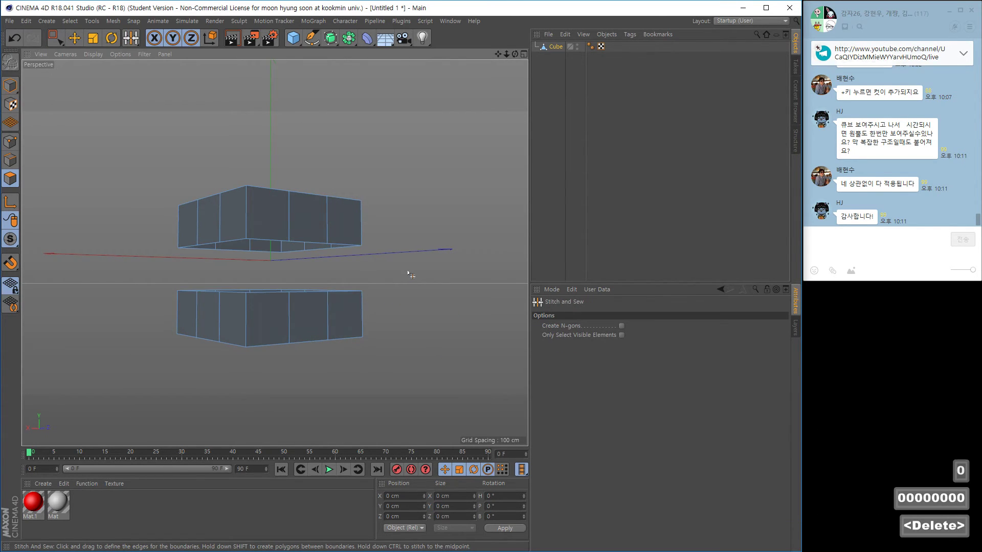
pyautogui.keyDown('alt'); pyautogui.moveTo(291, 306); pyautogui.dragTo(298, 287); pyautogui.keyUp('alt')
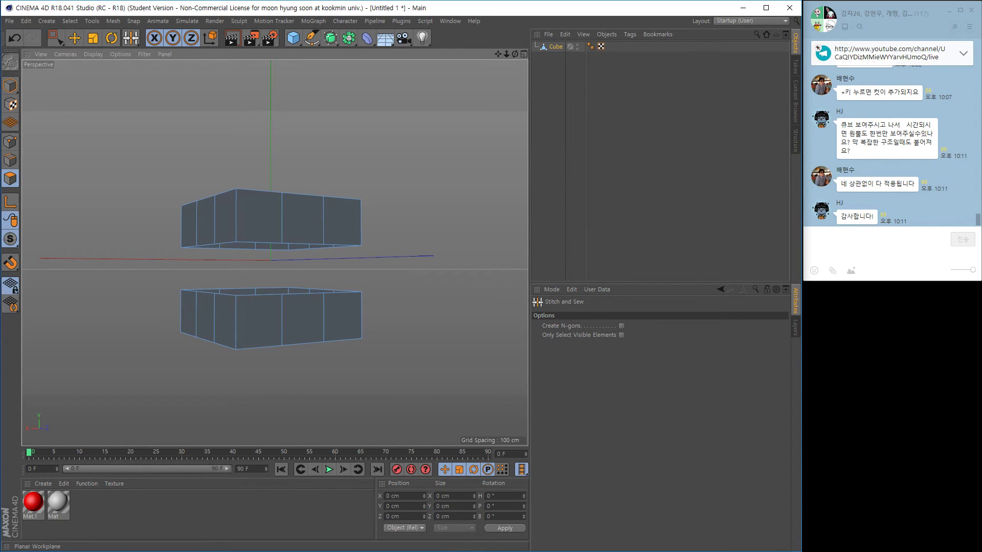
# Switch to the Evernote lesson notes, highlight "Stitch and Sew" and "Weld" in turn, and minimize the notes.
pyautogui.hotkey('alt', 'Tab')
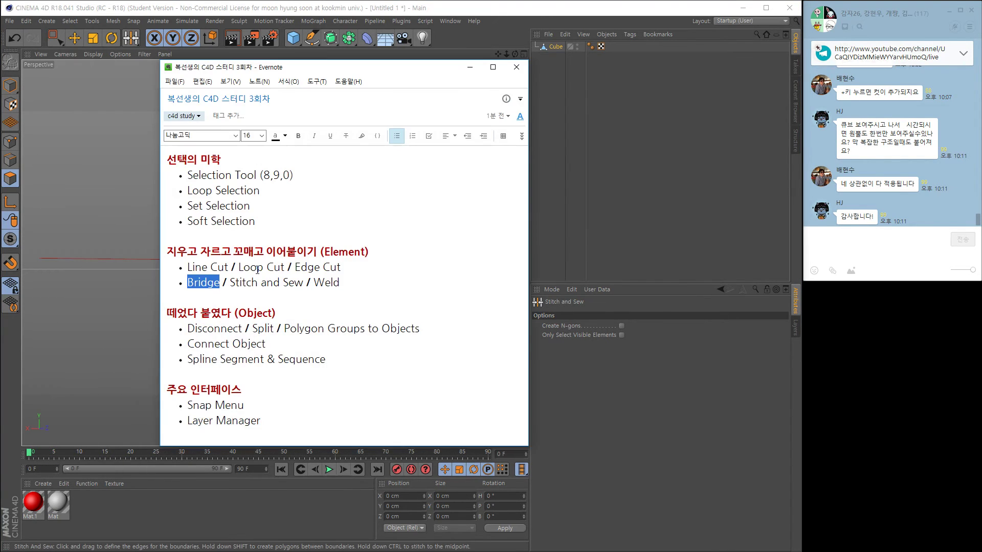
pyautogui.moveTo(230, 286); pyautogui.dragTo(303, 284)
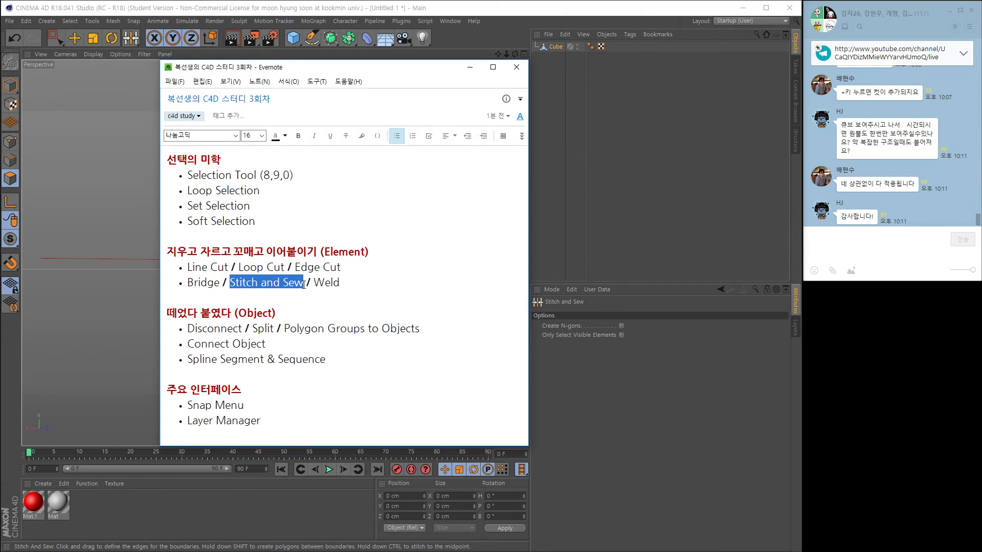
pyautogui.click(307, 283)
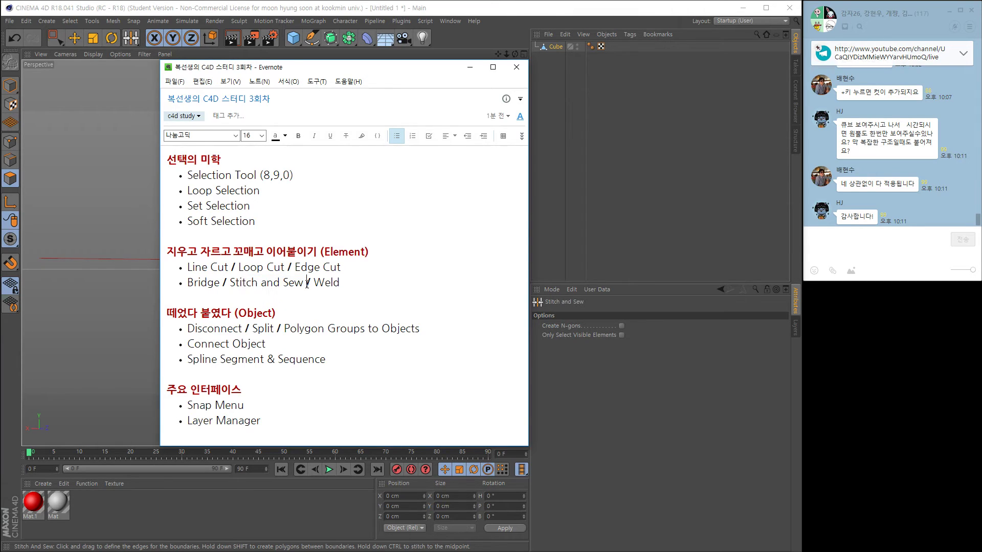
pyautogui.moveTo(311, 283); pyautogui.dragTo(350, 285)
pyautogui.click(314, 283)
pyautogui.moveTo(312, 284); pyautogui.dragTo(352, 285)
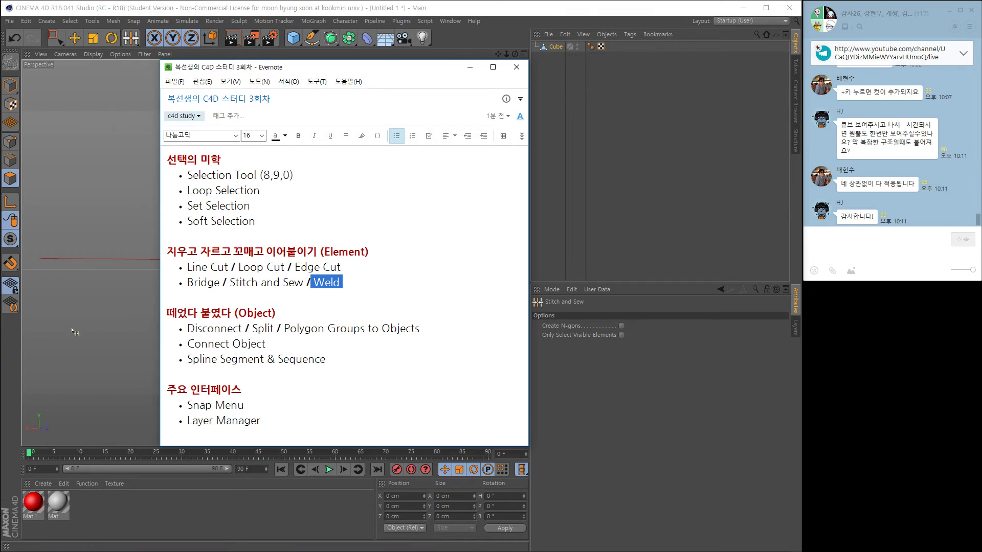
pyautogui.click(470, 67)
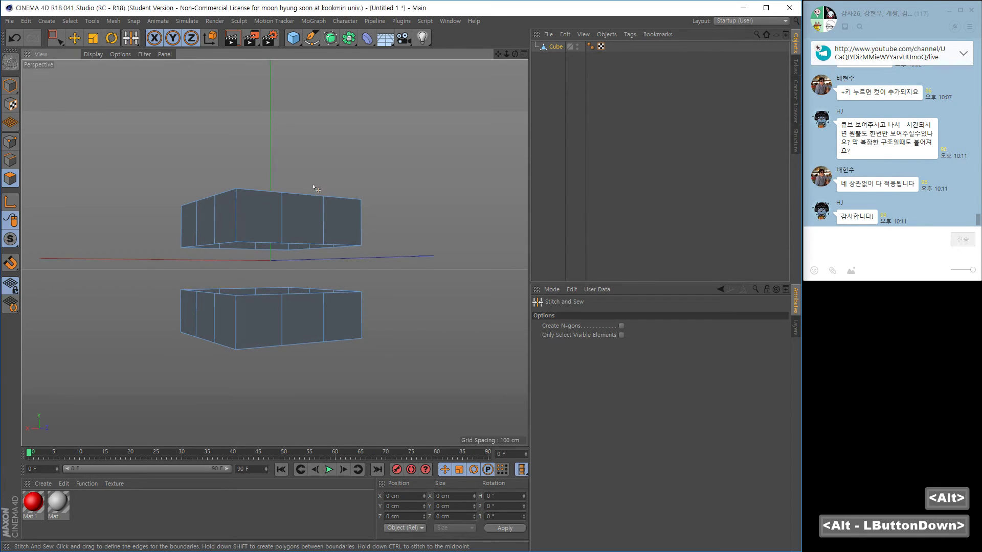
# In Points mode, select the two middle points on the front upper edge of the lower part with Live Selection.
pyautogui.keyDown('alt'); pyautogui.moveTo(311, 188); pyautogui.dragTo(360, 197); pyautogui.keyUp('alt')
pyautogui.click(11, 142)
pyautogui.keyDown('alt'); pyautogui.moveTo(260, 286); pyautogui.dragTo(253, 290); pyautogui.keyUp('alt')
pyautogui.keyDown('alt'); pyautogui.moveTo(253, 289); pyautogui.dragTo(260, 291, button='right'); pyautogui.keyUp('alt')
pyautogui.keyDown('alt'); pyautogui.moveTo(322, 317); pyautogui.dragTo(290, 317); pyautogui.keyUp('alt')
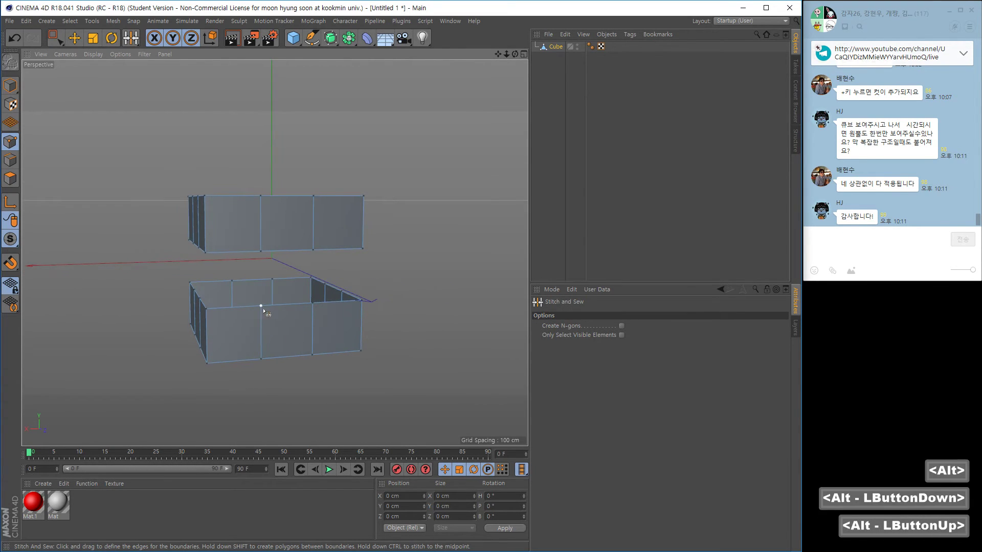
pyautogui.moveTo(57, 41); pyautogui.dragTo(85, 51)
pyautogui.keyDown('alt'); pyautogui.moveTo(302, 353); pyautogui.dragTo(314, 355, button='right'); pyautogui.keyUp('alt')
pyautogui.keyDown('shift'); pyautogui.click(254, 294); pyautogui.keyUp('shift')
pyautogui.keyDown('alt'); pyautogui.moveTo(269, 307); pyautogui.dragTo(299, 321); pyautogui.keyUp('alt')
pyautogui.keyDown('shift'); pyautogui.click(320, 297); pyautogui.keyUp('shift')
pyautogui.keyDown('alt'); pyautogui.moveTo(299, 321); pyautogui.dragTo(345, 343, button='right'); pyautogui.keyUp('alt')
# Weld the two selected points at their midpoint, and undo the weld.
pyautogui.rightClick(455, 248)
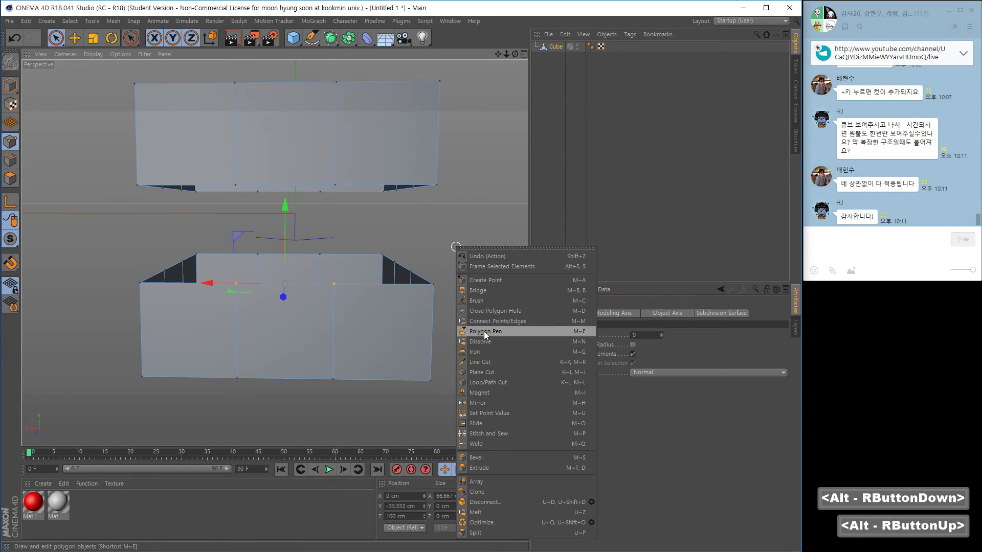
pyautogui.click(493, 444)
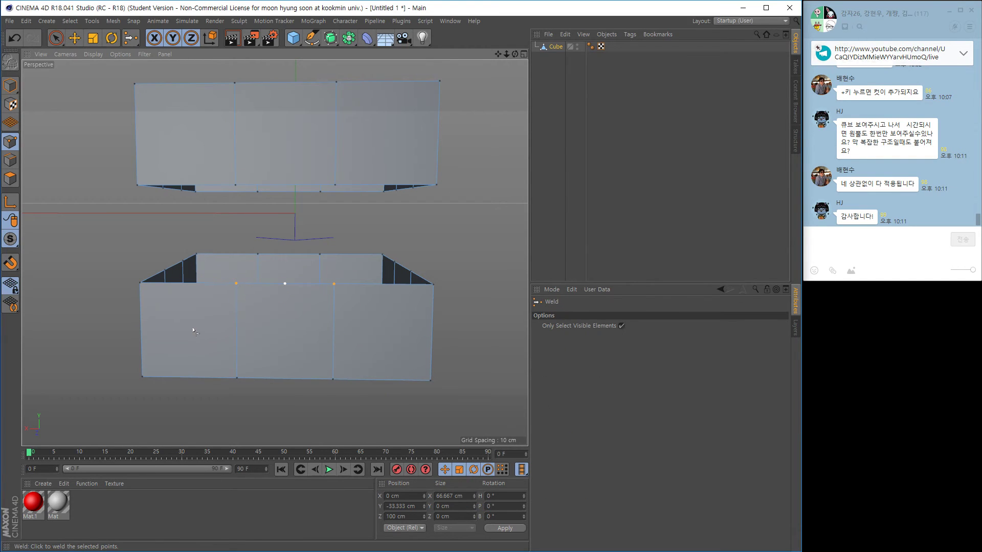
pyautogui.click(284, 285)
pyautogui.keyDown('alt'); pyautogui.moveTo(341, 369); pyautogui.dragTo(327, 345); pyautogui.keyUp('alt')
pyautogui.keyDown('alt'); pyautogui.moveTo(327, 345); pyautogui.dragTo(343, 327, button='right'); pyautogui.keyUp('alt')
pyautogui.keyDown('alt'); pyautogui.moveTo(343, 327); pyautogui.dragTo(360, 313, button='middle'); pyautogui.keyUp('alt')
pyautogui.keyDown('alt'); pyautogui.moveTo(360, 314); pyautogui.dragTo(366, 344); pyautogui.keyUp('alt')
pyautogui.hotkey('ctrl', 'z')
# Box-select all open border points of the lower part with Rectangle Selection and weld them at their common centre.
pyautogui.keyDown('alt'); pyautogui.moveTo(375, 340); pyautogui.dragTo(353, 361, button='right'); pyautogui.keyUp('alt')
pyautogui.keyDown('alt'); pyautogui.moveTo(353, 360); pyautogui.dragTo(222, 327); pyautogui.keyUp('alt')
pyautogui.press('0')
pyautogui.moveTo(127, 221); pyautogui.dragTo(491, 284)
pyautogui.keyDown('alt'); pyautogui.moveTo(327, 327); pyautogui.dragTo(309, 311); pyautogui.keyUp('alt')
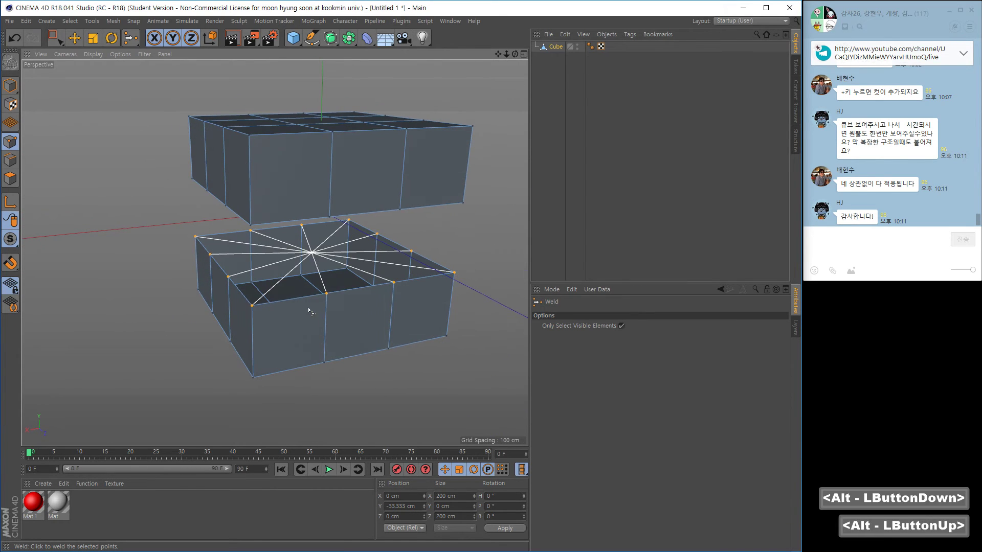
pyautogui.click(320, 265)
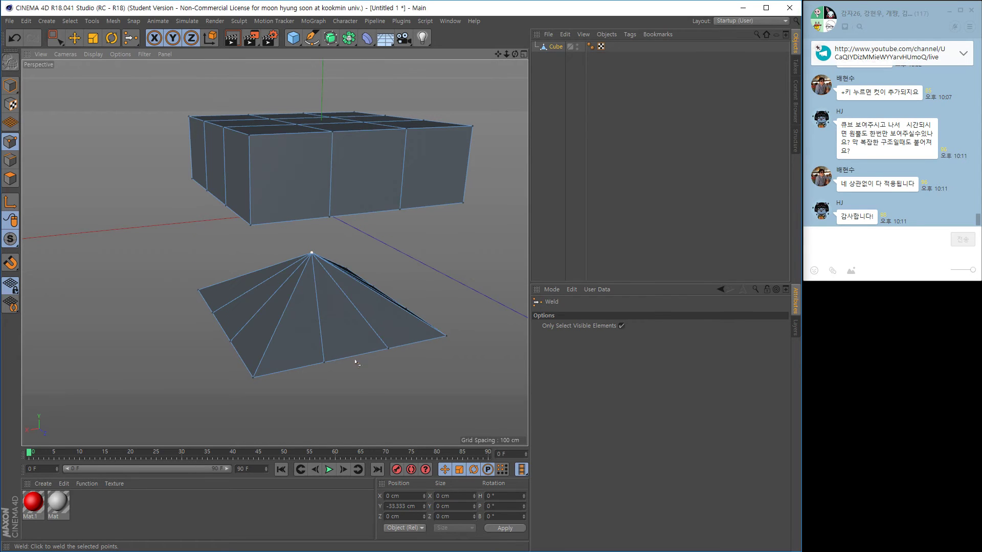
# Examine the welded peak of the lower part up close from several angles in the Perspective view.
pyautogui.keyDown('alt'); pyautogui.moveTo(352, 369); pyautogui.dragTo(297, 327); pyautogui.keyUp('alt')
pyautogui.keyDown('alt'); pyautogui.moveTo(297, 327); pyautogui.dragTo(292, 334, button='right'); pyautogui.keyUp('alt')
pyautogui.keyDown('alt'); pyautogui.moveTo(293, 334); pyautogui.dragTo(312, 322, button='middle'); pyautogui.keyUp('alt')
pyautogui.keyDown('alt'); pyautogui.moveTo(312, 323); pyautogui.dragTo(334, 312, button='right'); pyautogui.keyUp('alt')
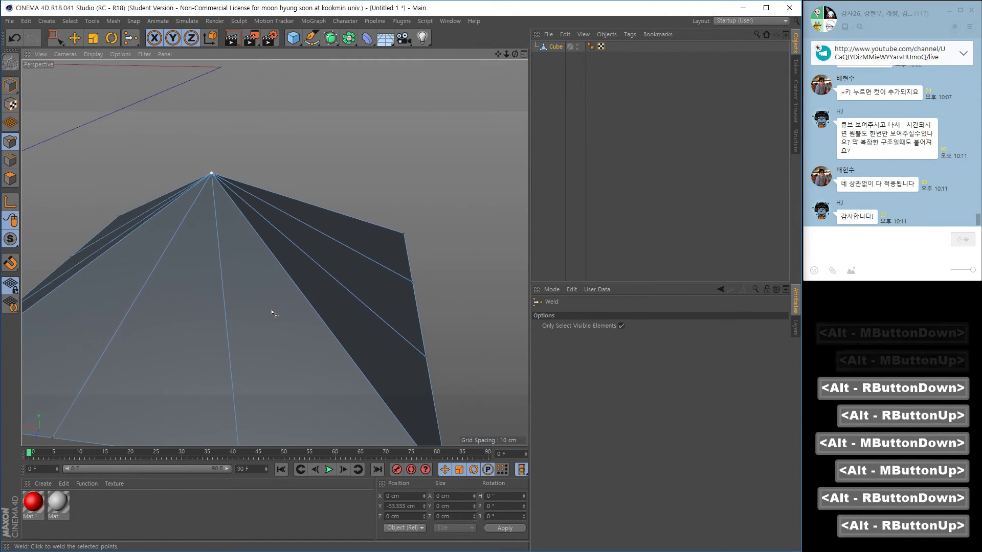
pyautogui.keyDown('alt'); pyautogui.moveTo(272, 314); pyautogui.dragTo(335, 222); pyautogui.keyUp('alt')
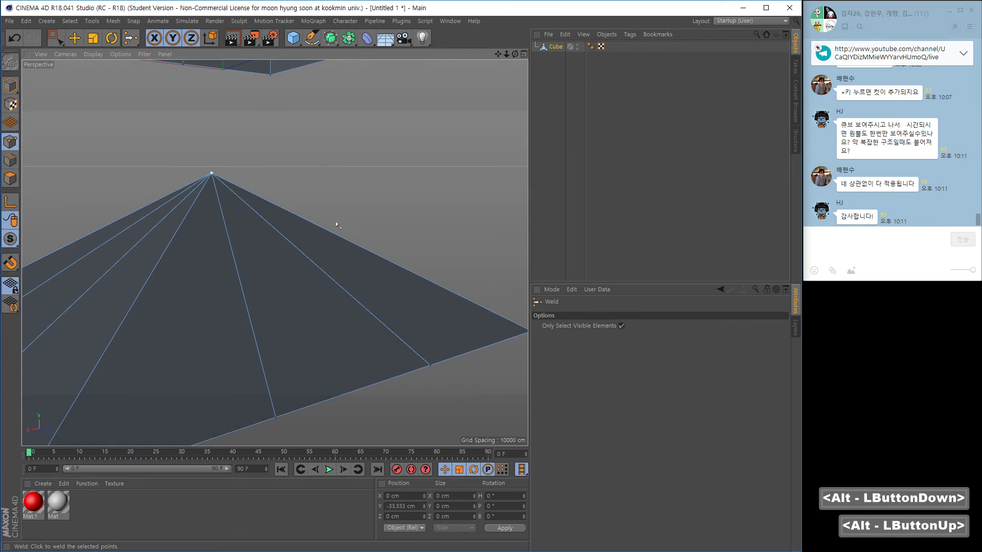
pyautogui.keyDown('alt'); pyautogui.moveTo(335, 221); pyautogui.dragTo(210, 171, button='right'); pyautogui.keyUp('alt')
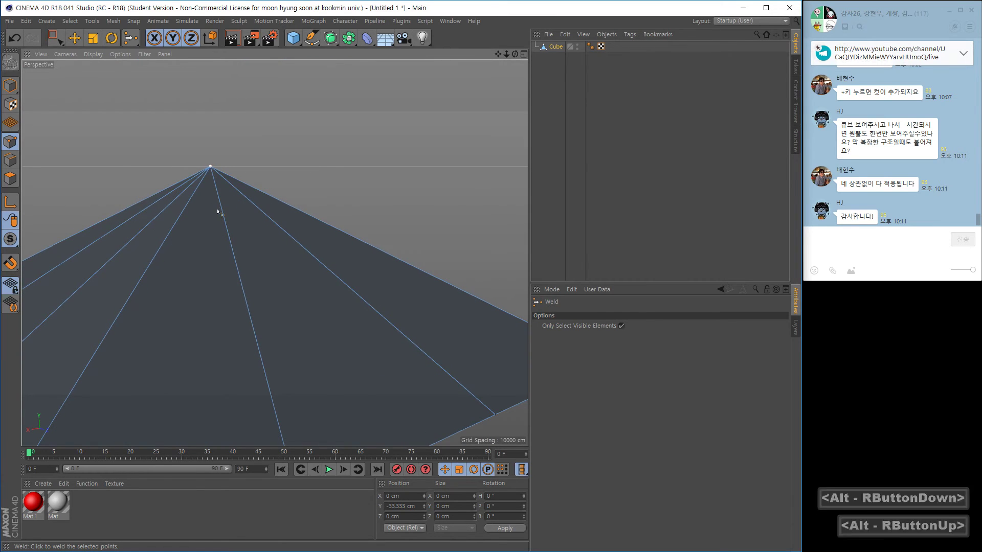
pyautogui.keyDown('alt'); pyautogui.moveTo(218, 211); pyautogui.dragTo(252, 212); pyautogui.keyUp('alt')
# Examine the welded centre point of the lower part in the Front view.
pyautogui.middleClick(246, 236)
pyautogui.middleClick(368, 374)
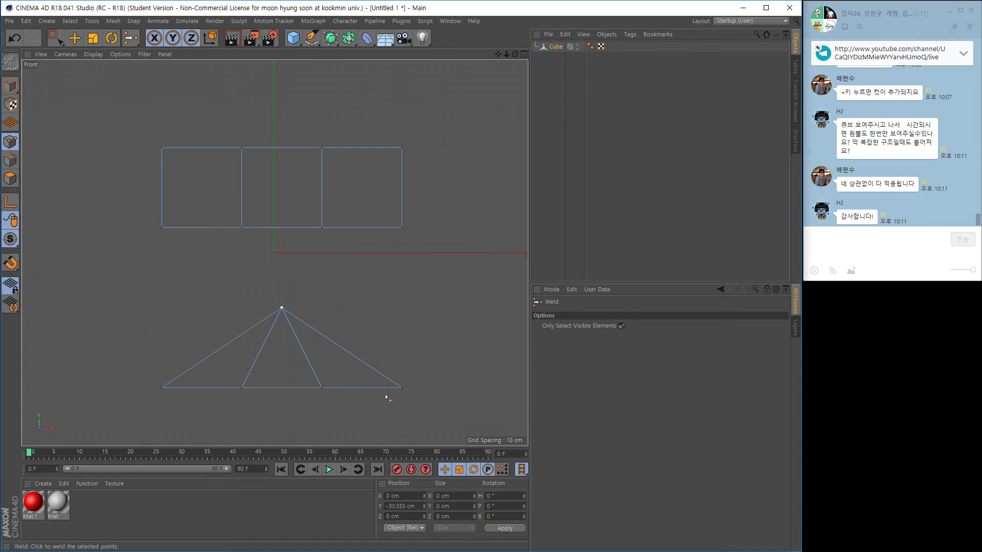
pyautogui.keyDown('alt'); pyautogui.moveTo(386, 394); pyautogui.dragTo(279, 318, button='right'); pyautogui.keyUp('alt')
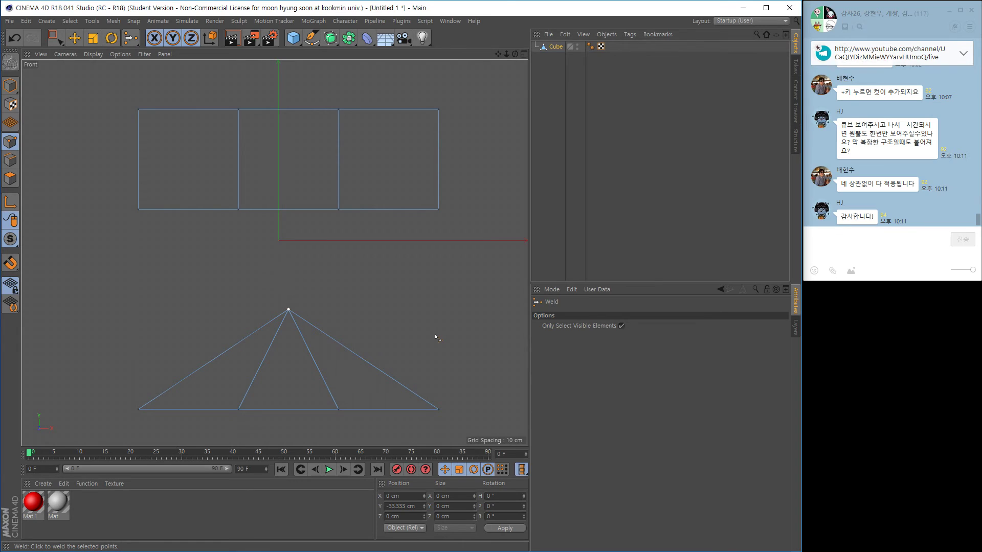
pyautogui.rightClick(435, 337)
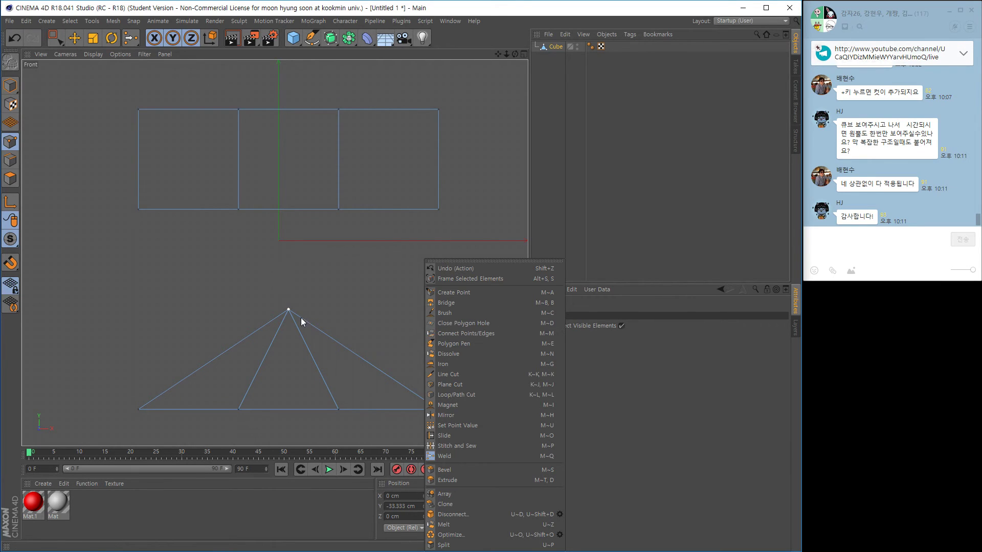
pyautogui.click(268, 325)
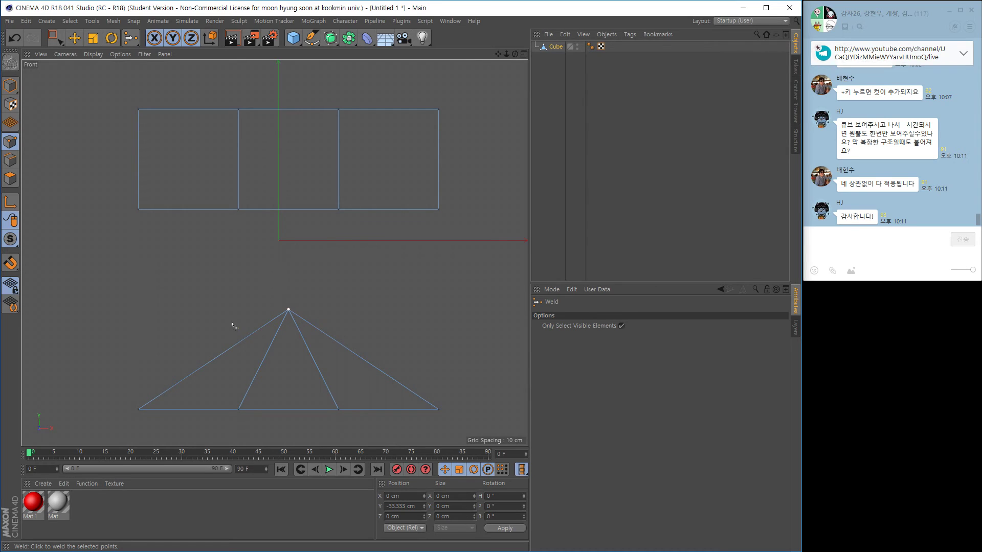
pyautogui.press('alt')
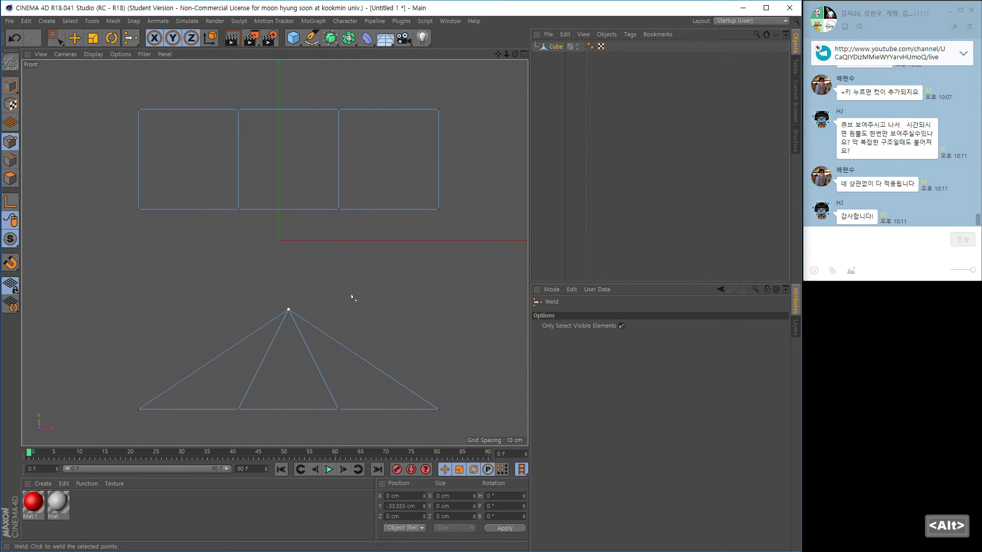
# Return to the Perspective view and examine the pyramid-shaped lower part together with the upper part.
pyautogui.middleClick(375, 301)
pyautogui.middleClick(192, 176)
pyautogui.keyDown('alt'); pyautogui.moveTo(309, 224); pyautogui.dragTo(265, 239, button='right'); pyautogui.keyUp('alt')
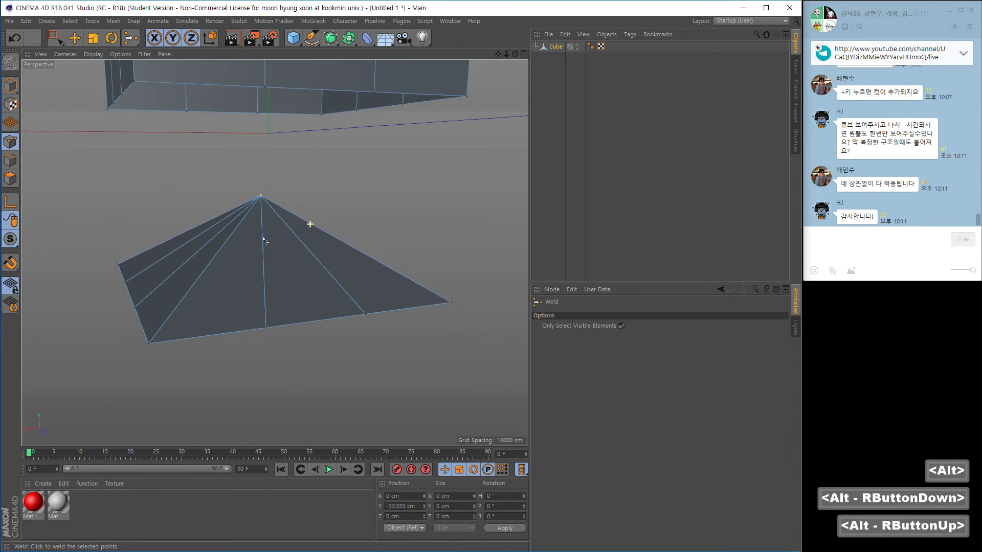
pyautogui.keyDown('alt'); pyautogui.moveTo(302, 239); pyautogui.dragTo(287, 229, button='middle'); pyautogui.keyUp('alt')
pyautogui.keyDown('alt'); pyautogui.moveTo(287, 229); pyautogui.dragTo(309, 230, button='right'); pyautogui.keyUp('alt')
pyautogui.keyDown('alt'); pyautogui.moveTo(309, 230); pyautogui.dragTo(316, 255, button='middle'); pyautogui.keyUp('alt')
pyautogui.keyDown('alt'); pyautogui.moveTo(316, 256); pyautogui.dragTo(320, 264, button='right'); pyautogui.keyUp('alt')
pyautogui.keyDown('alt'); pyautogui.moveTo(320, 264); pyautogui.dragTo(332, 276); pyautogui.keyUp('alt')
pyautogui.keyDown('alt'); pyautogui.moveTo(329, 270); pyautogui.dragTo(311, 260, button='middle'); pyautogui.keyUp('alt')
pyautogui.keyDown('alt'); pyautogui.moveTo(311, 260); pyautogui.dragTo(307, 254, button='right'); pyautogui.keyUp('alt')
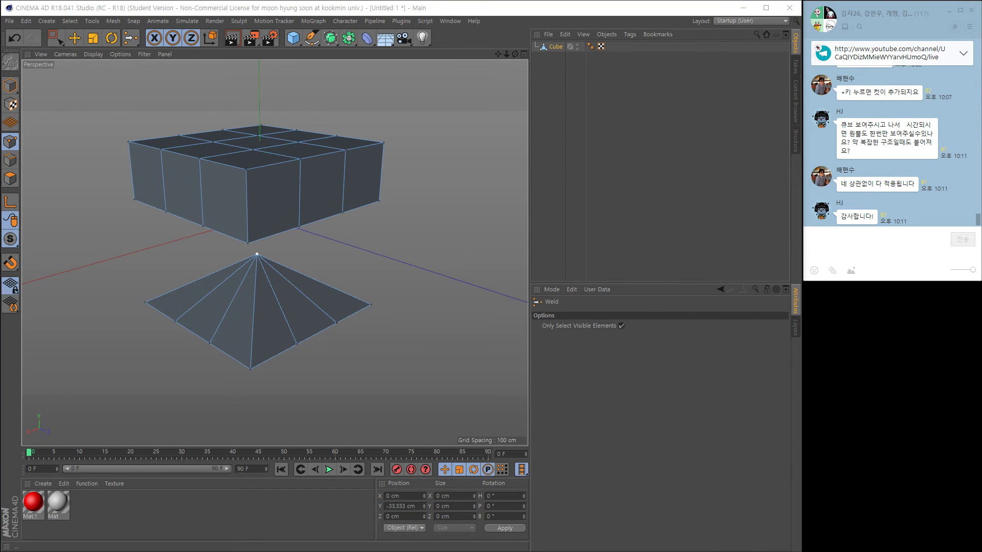
# Switch to the Evernote notes and review the Element section covering Line Cut, Loop Cut, Edge Cut, Bridge, Stitch and Sew, and Weld.
pyautogui.hotkey('alt', 'Tab')
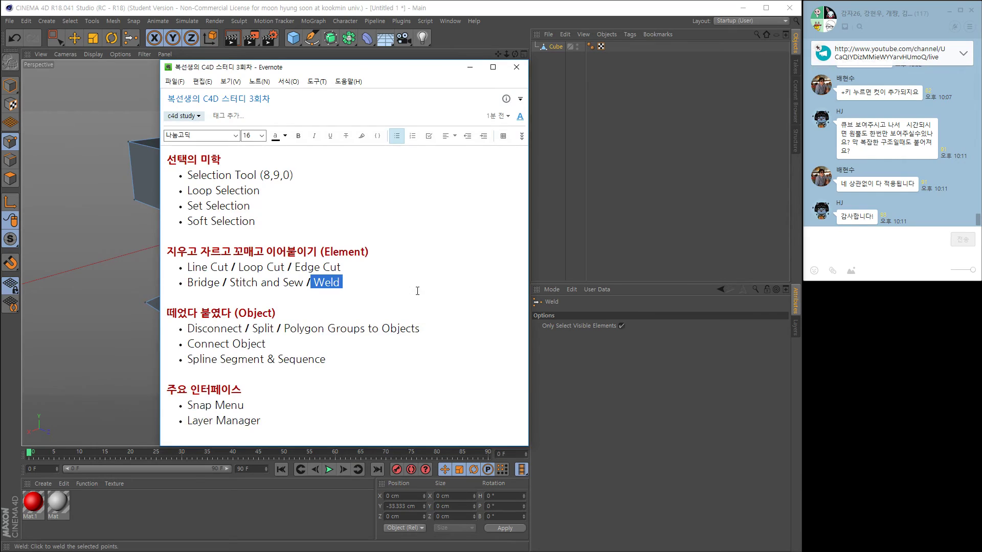
pyautogui.moveTo(167, 253); pyautogui.dragTo(319, 254)
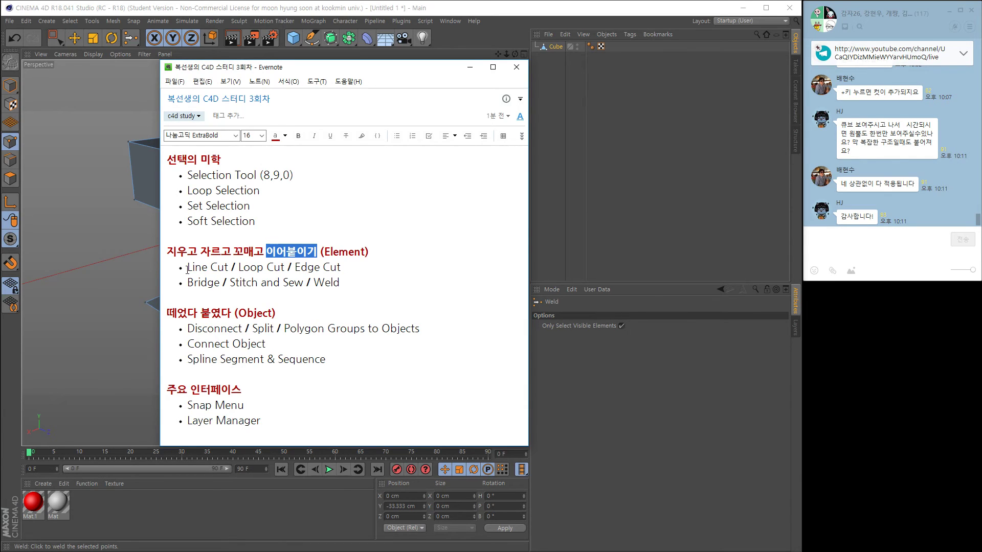
pyautogui.moveTo(187, 267); pyautogui.dragTo(229, 270)
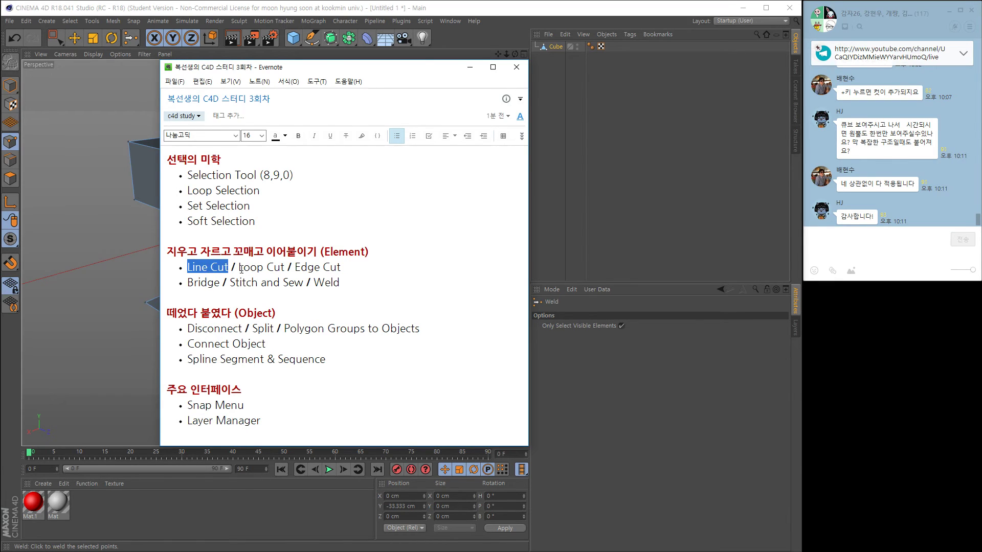
pyautogui.moveTo(239, 269); pyautogui.dragTo(347, 269)
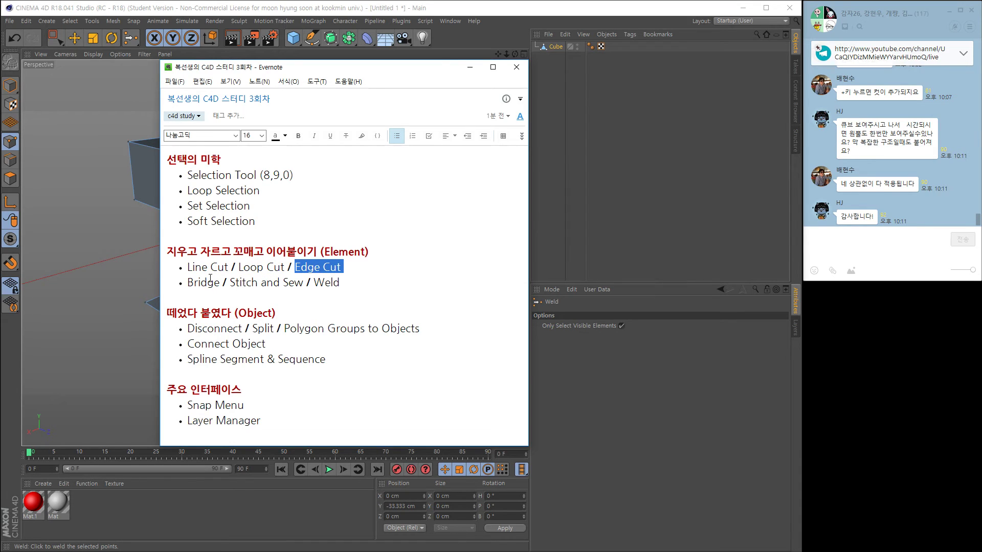
pyautogui.moveTo(188, 284); pyautogui.dragTo(222, 286)
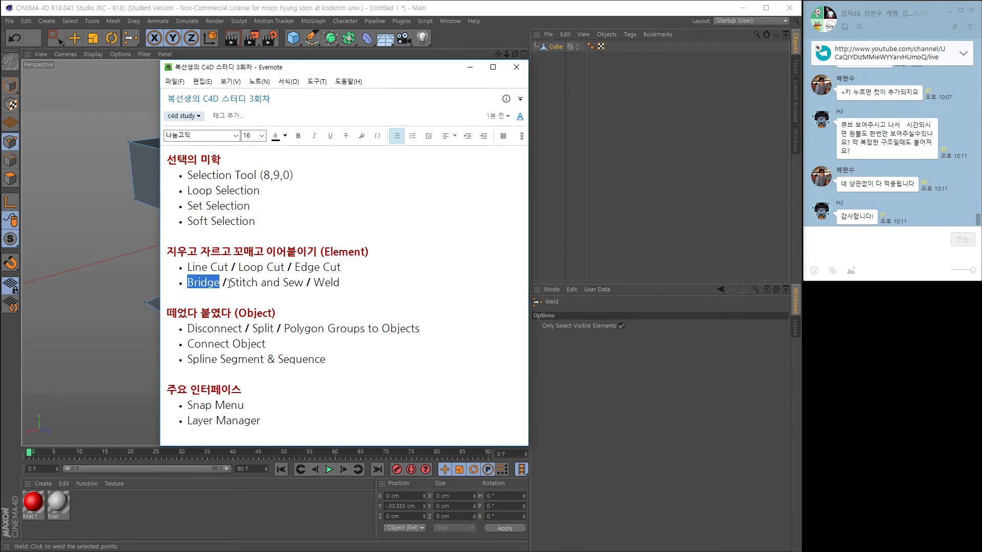
pyautogui.moveTo(227, 284); pyautogui.dragTo(306, 284)
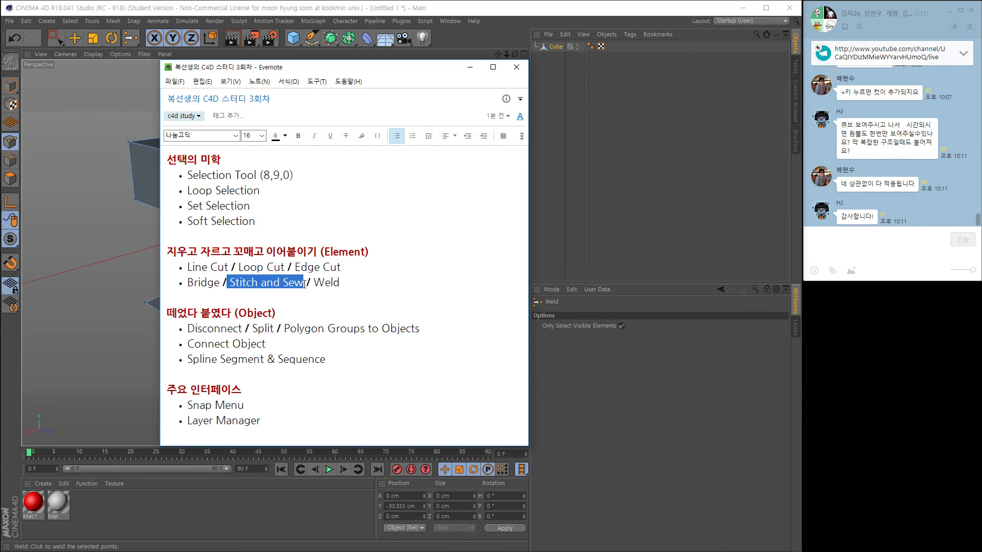
pyautogui.moveTo(313, 285); pyautogui.dragTo(348, 283)
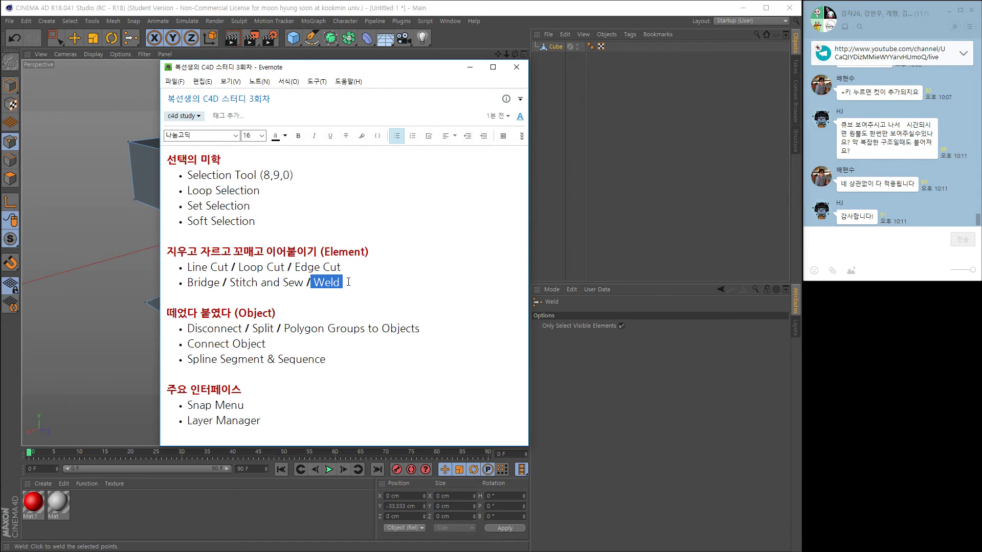
pyautogui.click(349, 283)
pyautogui.moveTo(348, 283); pyautogui.dragTo(159, 268)
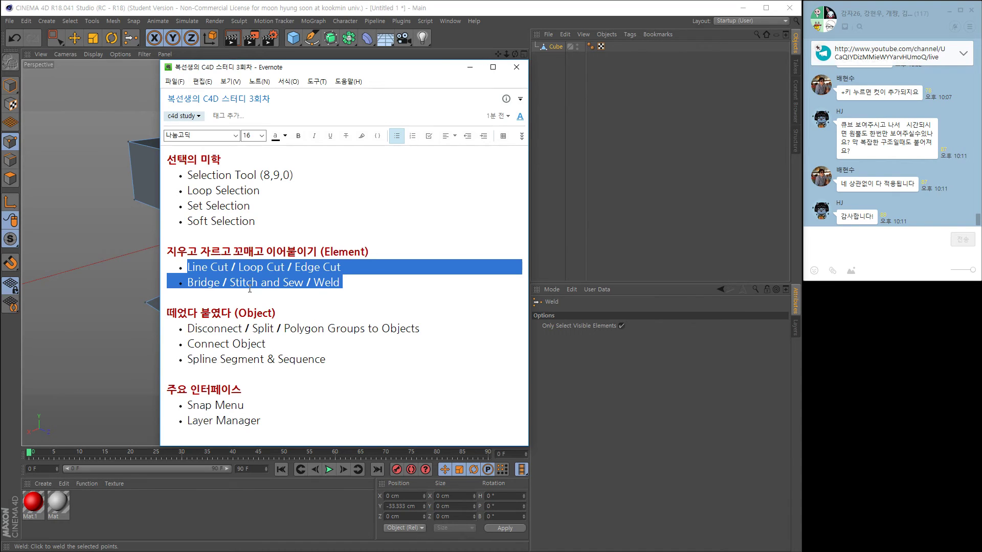
pyautogui.click(354, 290)
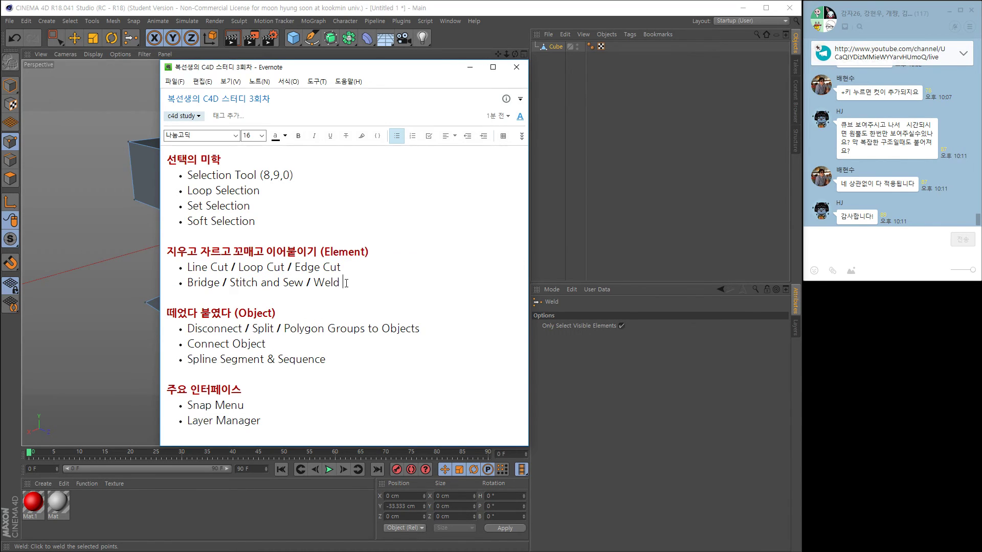
pyautogui.moveTo(321, 252); pyautogui.dragTo(376, 251)
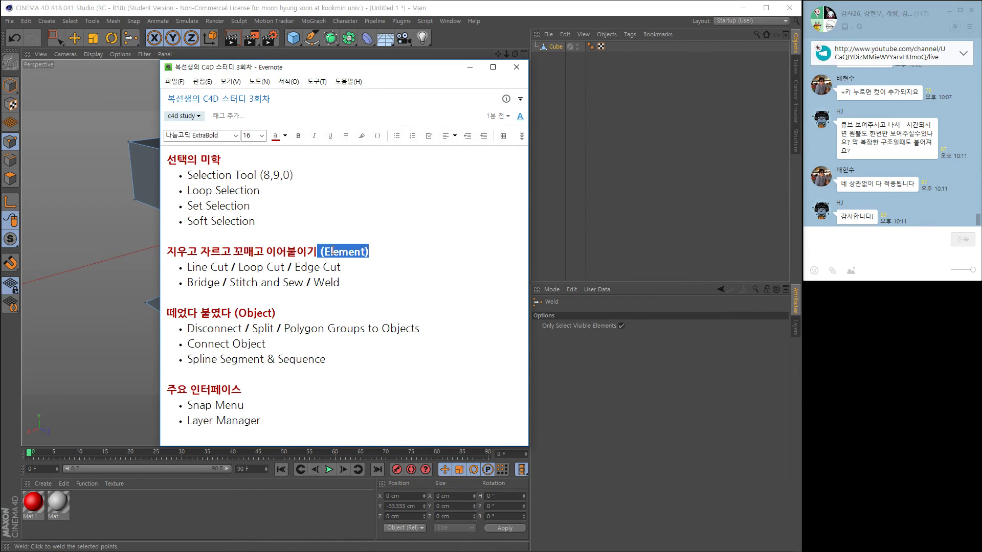
pyautogui.moveTo(348, 286); pyautogui.dragTo(167, 251)
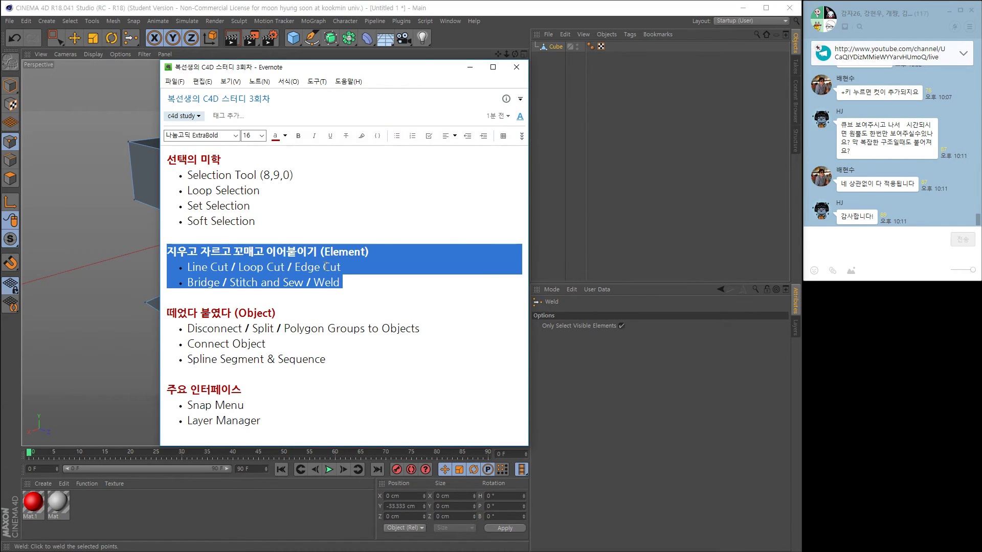
pyautogui.click(470, 68)
# Put the Cube in polygon mode and check the Element section of the Evernote notes once more.
pyautogui.click(554, 46)
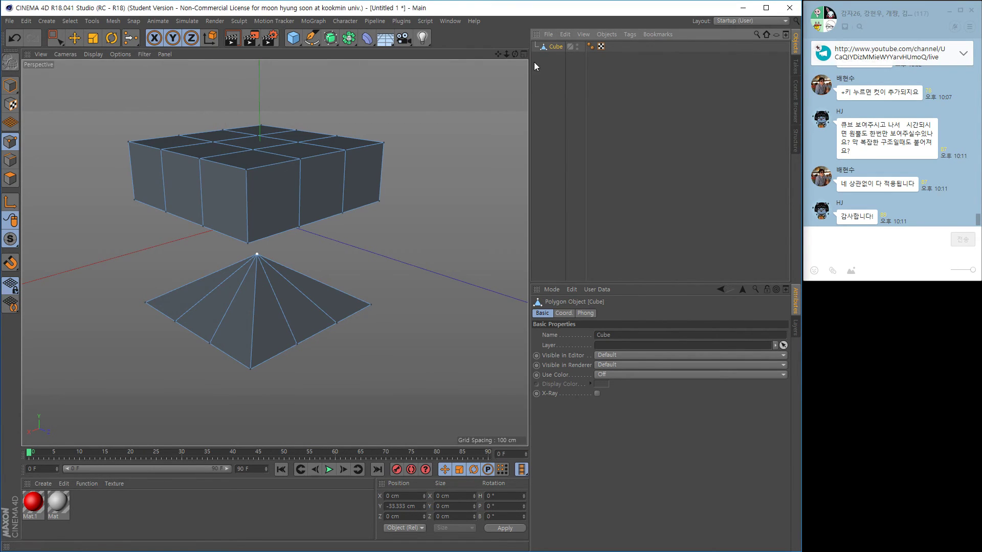
pyautogui.click(11, 160)
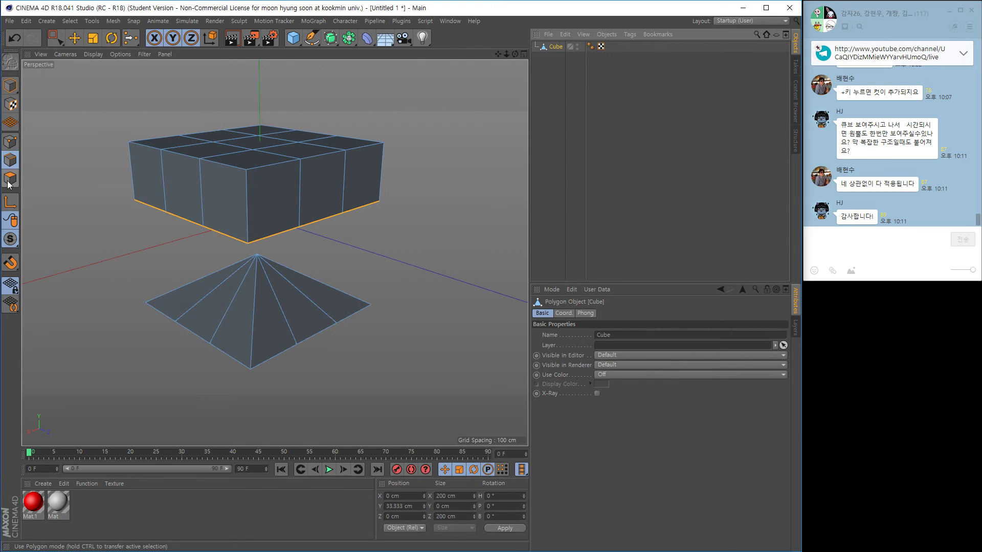
pyautogui.click(10, 181)
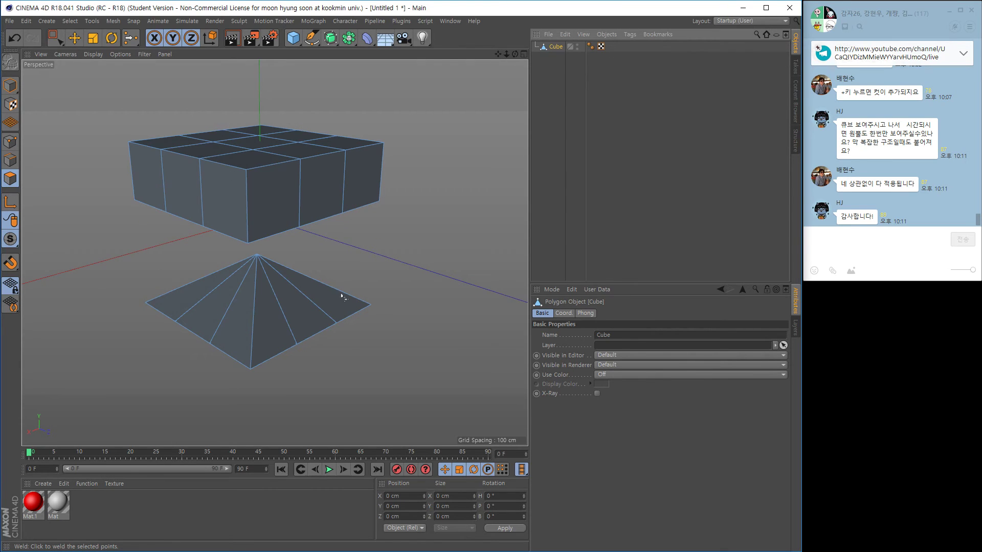
pyautogui.hotkey('alt', 'Tab')
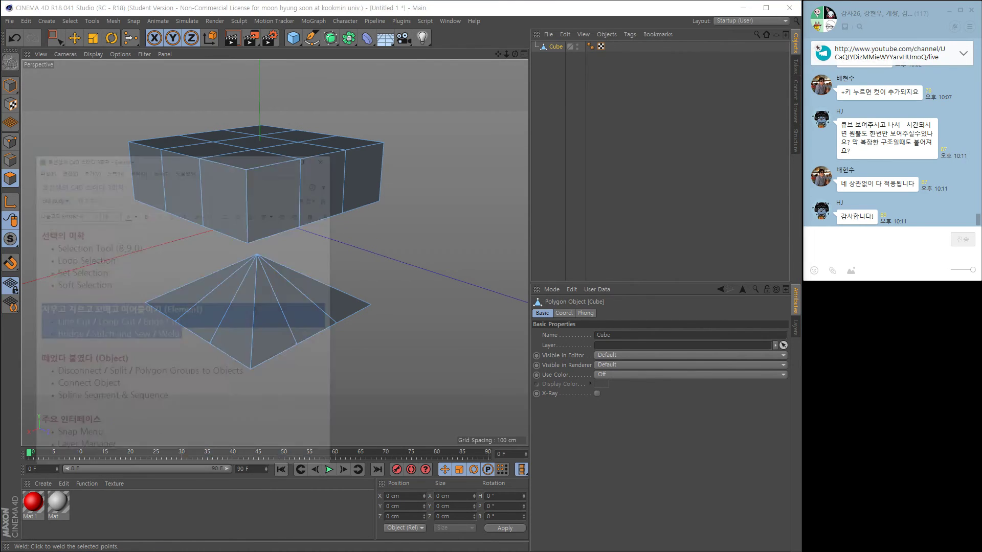
pyautogui.click(348, 287)
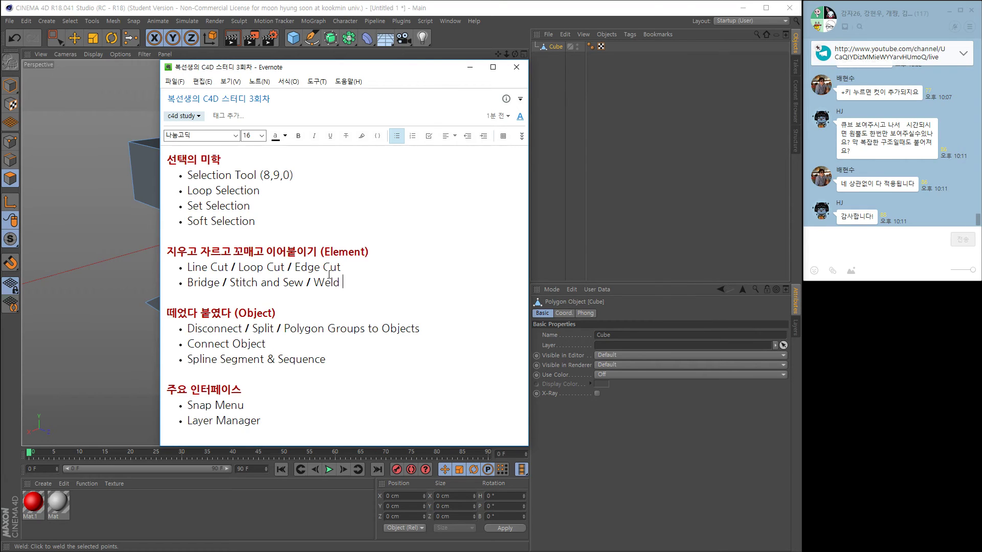
pyautogui.click(470, 67)
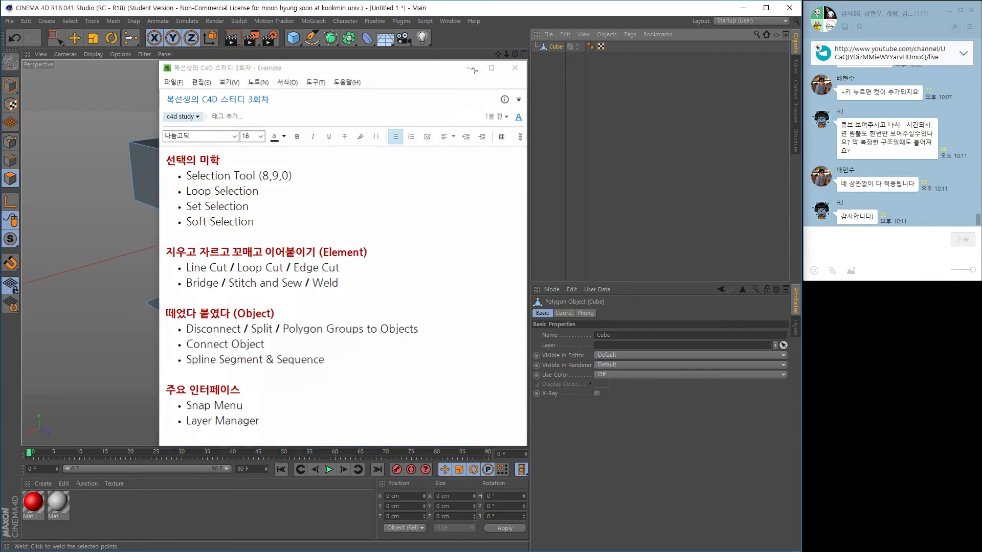
# Delete the split cube, add a new default 200 cm cube and make it editable.
pyautogui.press('Delete')
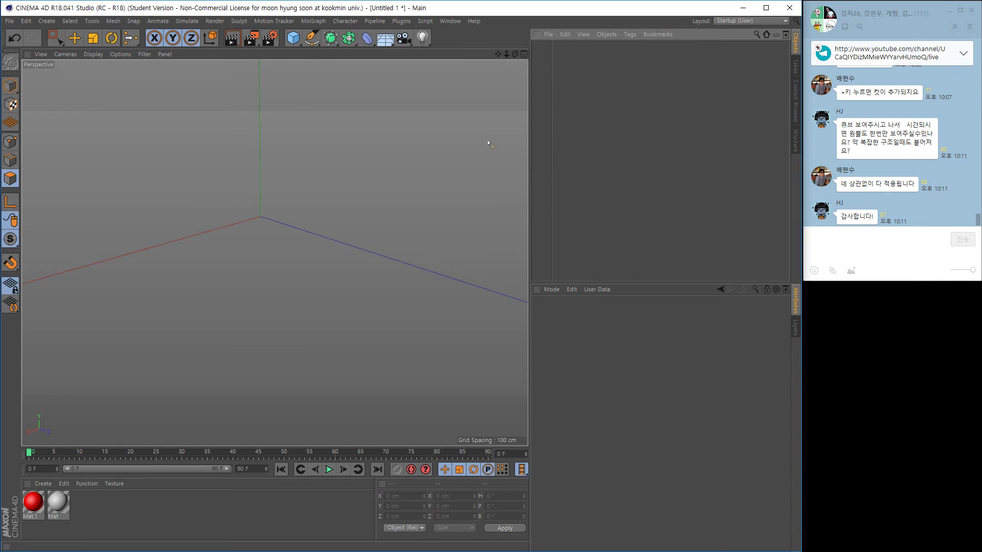
pyautogui.click(293, 38)
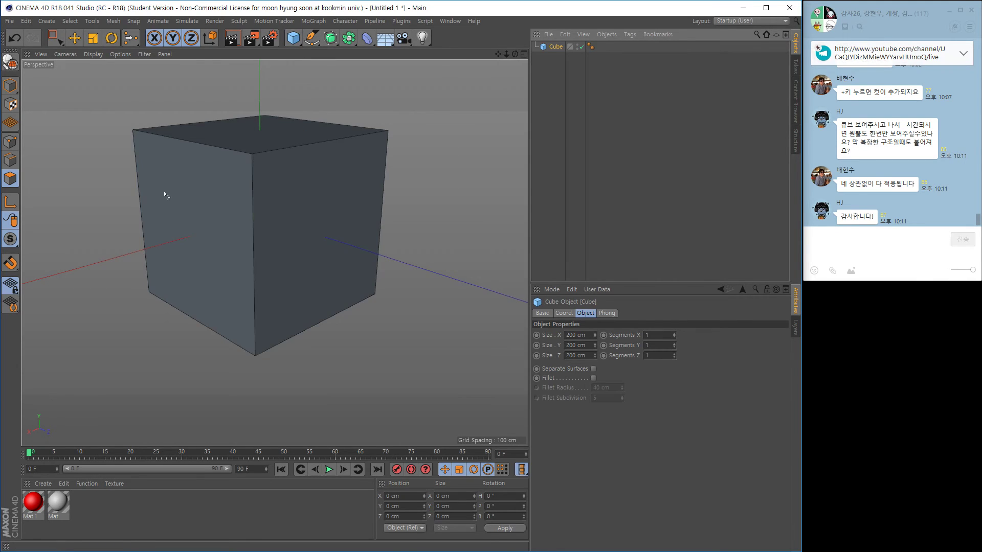
pyautogui.keyDown('alt'); pyautogui.moveTo(165, 194); pyautogui.dragTo(232, 179, button='right'); pyautogui.keyUp('alt')
pyautogui.keyDown('alt'); pyautogui.moveTo(233, 179); pyautogui.dragTo(143, 182, button='middle'); pyautogui.keyUp('alt')
pyautogui.press('c')
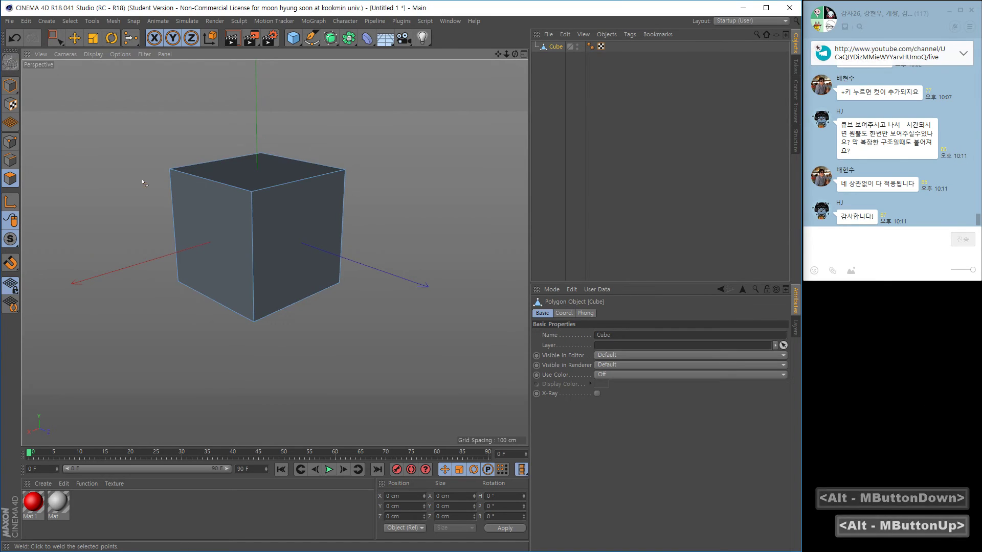
# Select the cube's top polygon with Live Selection and bevel it with an offset and extrusion of about 20.3 cm.
pyautogui.keyDown('alt'); pyautogui.moveTo(142, 183); pyautogui.dragTo(203, 219); pyautogui.keyUp('alt')
pyautogui.keyDown('alt'); pyautogui.moveTo(203, 219); pyautogui.dragTo(215, 223, button='right'); pyautogui.keyUp('alt')
pyautogui.keyDown('alt'); pyautogui.moveTo(214, 223); pyautogui.dragTo(247, 225, button='middle'); pyautogui.keyUp('alt')
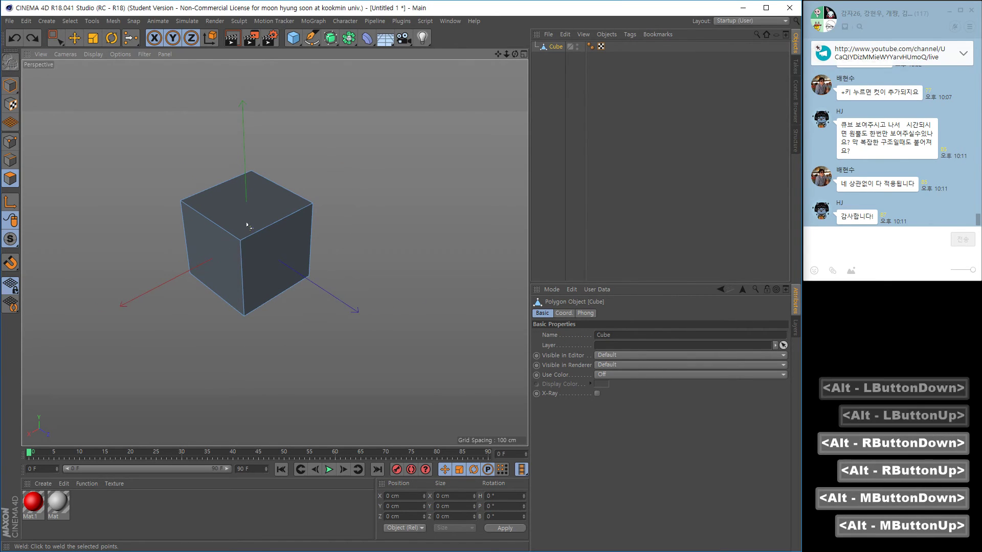
pyautogui.moveTo(56, 37); pyautogui.dragTo(106, 54)
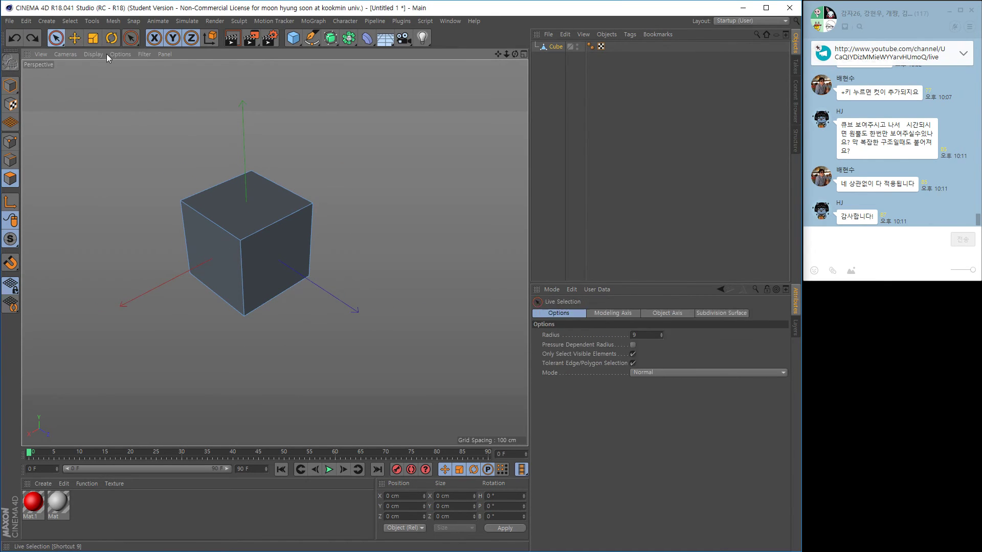
pyautogui.click(236, 205)
pyautogui.keyDown('alt'); pyautogui.moveTo(214, 257); pyautogui.dragTo(266, 253, button='right'); pyautogui.keyUp('alt')
pyautogui.keyDown('alt'); pyautogui.moveTo(266, 254); pyautogui.dragTo(265, 301, button='middle'); pyautogui.keyUp('alt')
pyautogui.keyDown('alt'); pyautogui.moveTo(265, 301); pyautogui.dragTo(282, 273); pyautogui.keyUp('alt')
pyautogui.keyDown('alt'); pyautogui.moveTo(283, 273); pyautogui.dragTo(272, 275, button='right'); pyautogui.keyUp('alt')
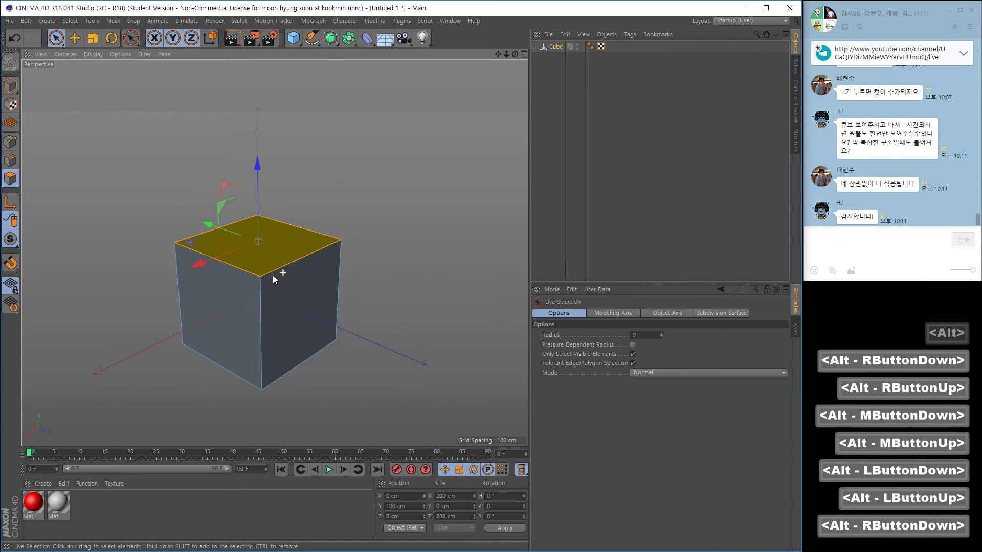
pyautogui.keyDown('alt'); pyautogui.moveTo(272, 275); pyautogui.dragTo(232, 284, button='middle'); pyautogui.keyUp('alt')
pyautogui.keyDown('alt'); pyautogui.moveTo(232, 284); pyautogui.dragTo(243, 283, button='right'); pyautogui.keyUp('alt')
pyautogui.rightClick(382, 200)
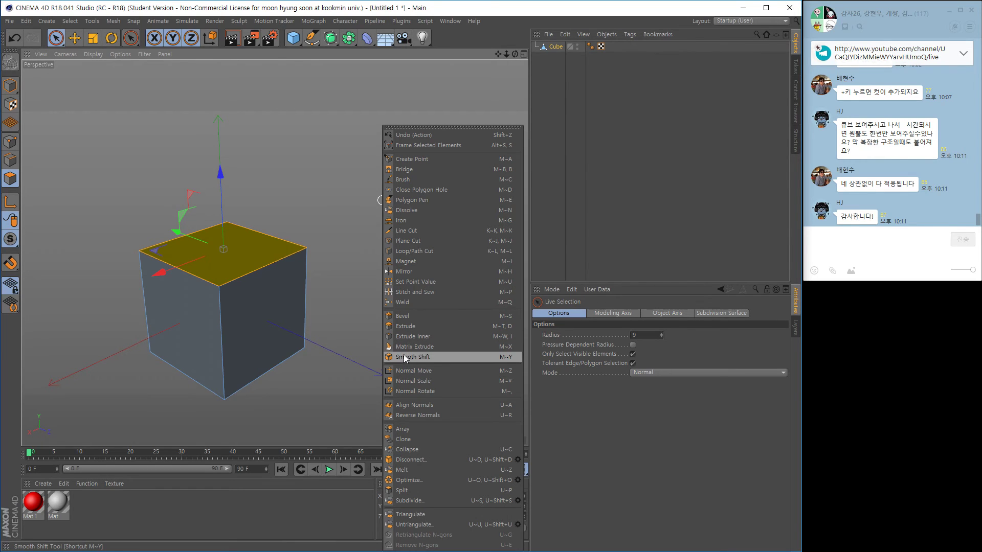
pyautogui.click(412, 317)
pyautogui.moveTo(351, 213); pyautogui.dragTo(344, 255)
# Switch the bevelled cube to model mode.
pyautogui.keyDown('alt'); pyautogui.moveTo(344, 255); pyautogui.dragTo(322, 228, button='middle'); pyautogui.keyUp('alt')
pyautogui.keyDown('alt'); pyautogui.moveTo(322, 228); pyautogui.dragTo(302, 237, button='right'); pyautogui.keyUp('alt')
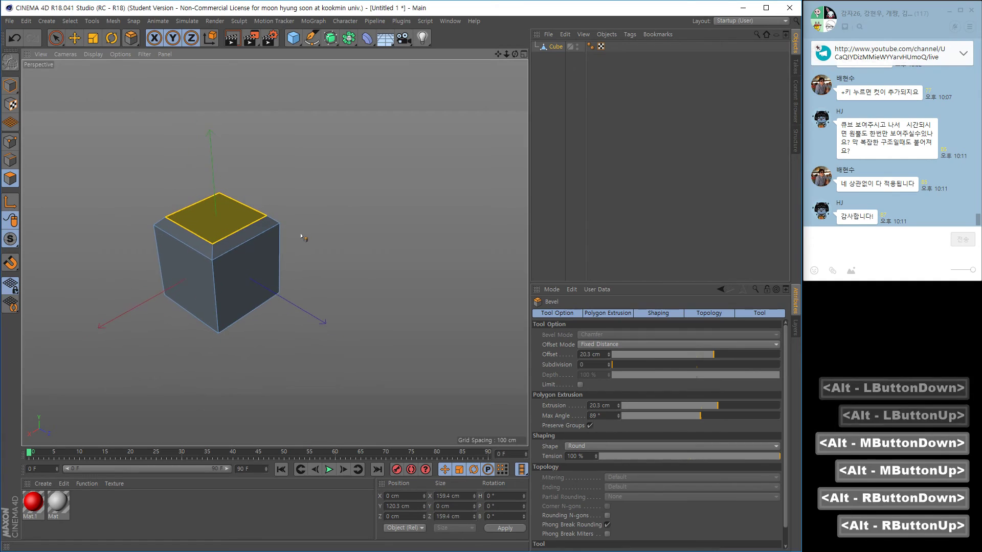
pyautogui.keyDown('alt'); pyautogui.moveTo(302, 236); pyautogui.dragTo(261, 218, button='middle'); pyautogui.keyUp('alt')
pyautogui.click(10, 85)
# Add a second default cube and move it along Z to about 394 cm, beside the bevelled cube.
pyautogui.click(293, 38)
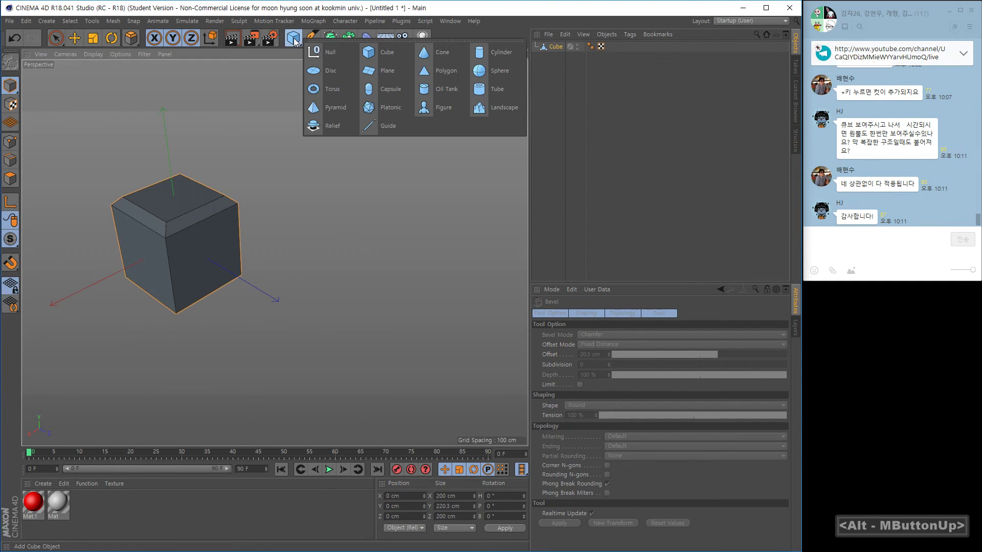
pyautogui.click(369, 52)
pyautogui.keyDown('alt'); pyautogui.moveTo(311, 268); pyautogui.dragTo(294, 237, button='right'); pyautogui.keyUp('alt')
pyautogui.press('s')
pyautogui.click(75, 38)
pyautogui.moveTo(341, 274); pyautogui.dragTo(463, 331)
pyautogui.keyDown('alt'); pyautogui.moveTo(397, 266); pyautogui.dragTo(183, 171, button='middle'); pyautogui.keyUp('alt')
pyautogui.moveTo(243, 232); pyautogui.dragTo(357, 294)
pyautogui.keyDown('alt'); pyautogui.moveTo(368, 290); pyautogui.dragTo(347, 294, button='right'); pyautogui.keyUp('alt')
pyautogui.keyDown('alt'); pyautogui.moveTo(347, 293); pyautogui.dragTo(351, 293); pyautogui.keyUp('alt')
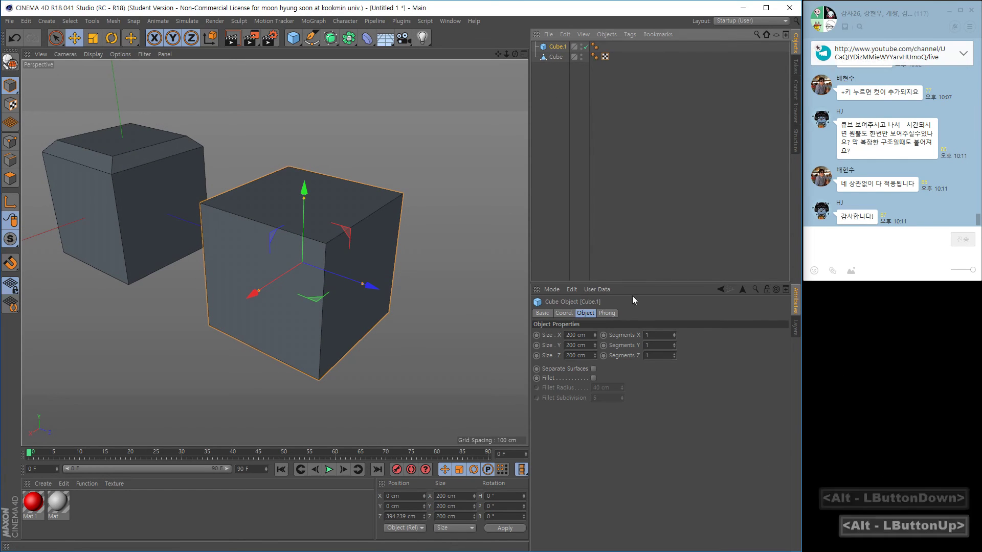
# Enable Fillet on the second cube with a 12 cm radius and a subdivision of 2.
pyautogui.click(592, 378)
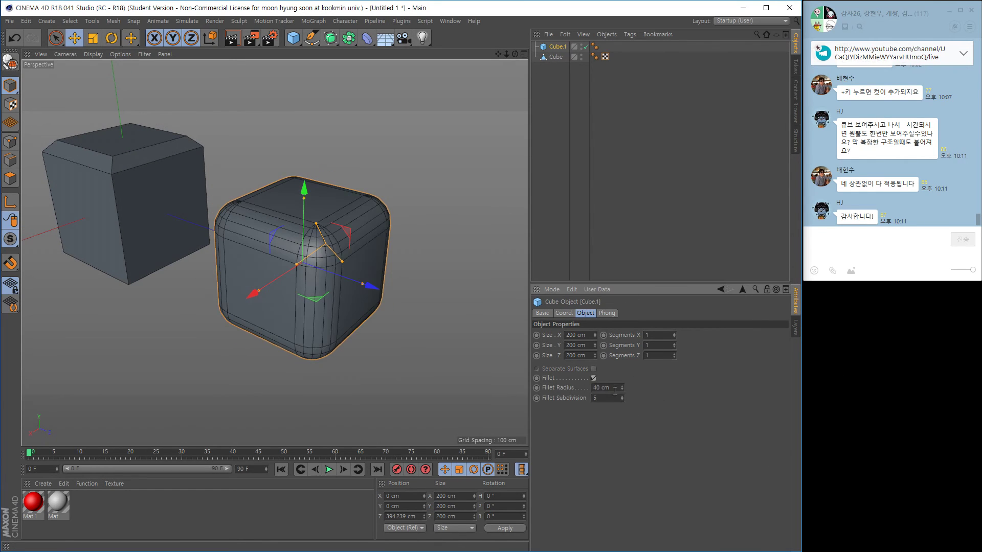
pyautogui.moveTo(623, 387); pyautogui.dragTo(622, 398)
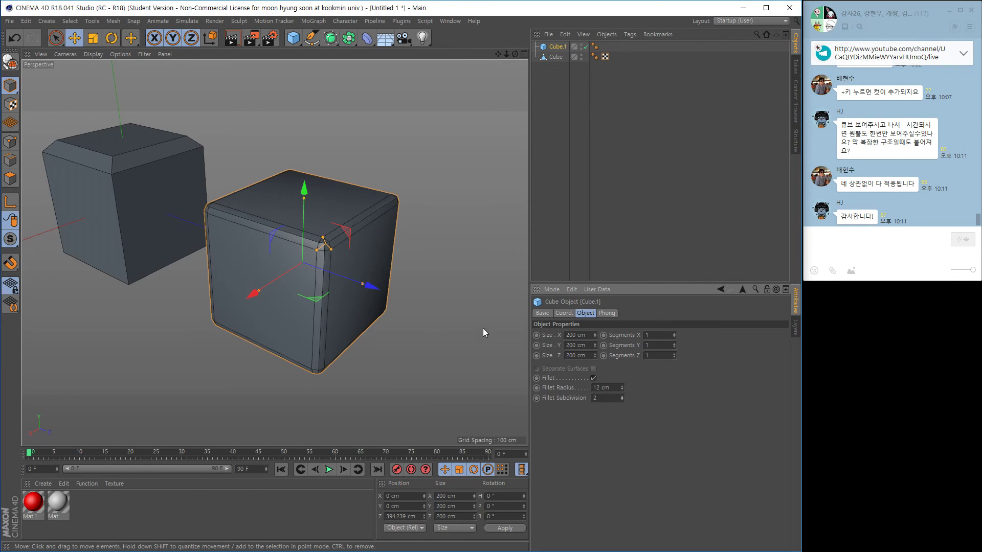
# Compare the filleted edges of the second cube with the bevelled top of the first cube.
pyautogui.keyDown('alt'); pyautogui.moveTo(409, 340); pyautogui.dragTo(247, 274); pyautogui.keyUp('alt')
pyautogui.keyDown('alt'); pyautogui.moveTo(247, 274); pyautogui.dragTo(275, 254, button='right'); pyautogui.keyUp('alt')
pyautogui.keyDown('alt'); pyautogui.moveTo(275, 253); pyautogui.dragTo(361, 301, button='middle'); pyautogui.keyUp('alt')
pyautogui.click(227, 201)
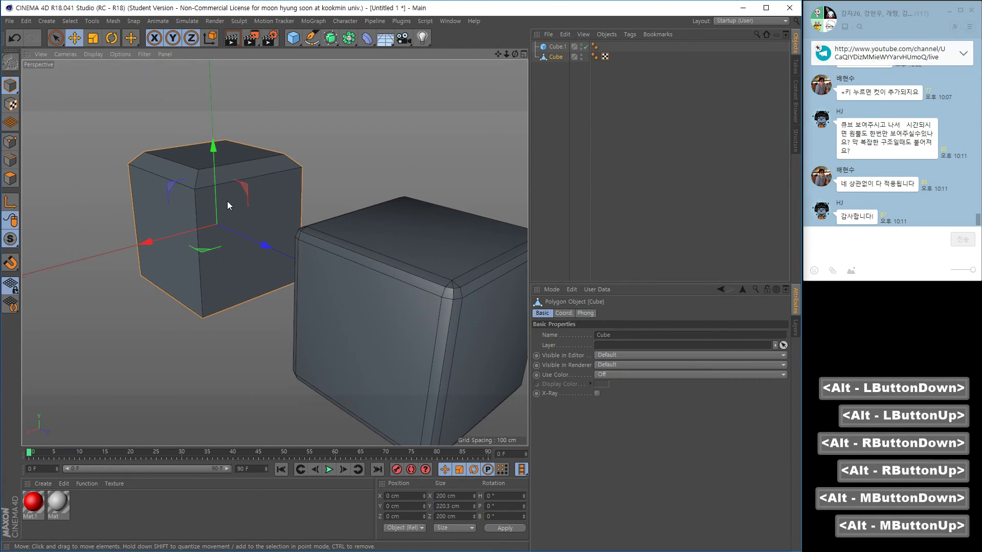
pyautogui.keyDown('alt'); pyautogui.moveTo(203, 194); pyautogui.dragTo(177, 204, button='right'); pyautogui.keyUp('alt')
pyautogui.keyDown('alt'); pyautogui.moveTo(177, 205); pyautogui.dragTo(229, 257, button='middle'); pyautogui.keyUp('alt')
pyautogui.keyDown('alt'); pyautogui.moveTo(229, 256); pyautogui.dragTo(391, 286, button='right'); pyautogui.keyUp('alt')
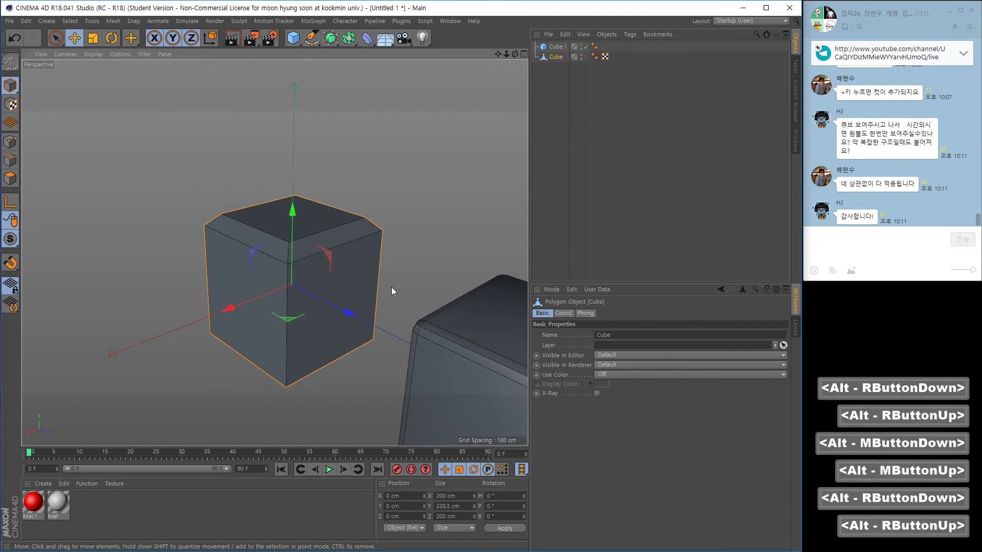
pyautogui.keyDown('alt'); pyautogui.moveTo(391, 287); pyautogui.dragTo(326, 240, button='middle'); pyautogui.keyUp('alt')
# Delete the filleted second cube and select the remaining bevelled cube.
pyautogui.click(557, 47)
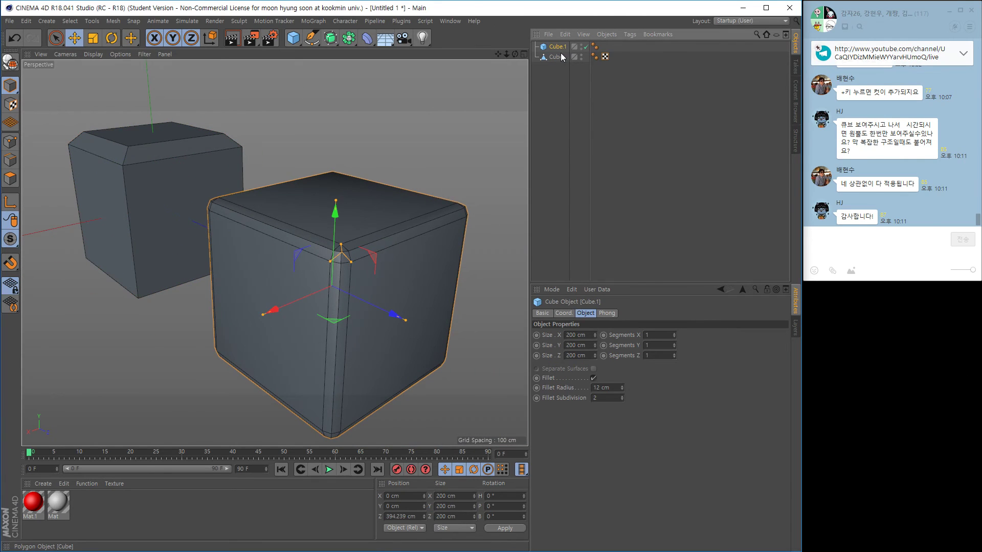
pyautogui.press('Delete')
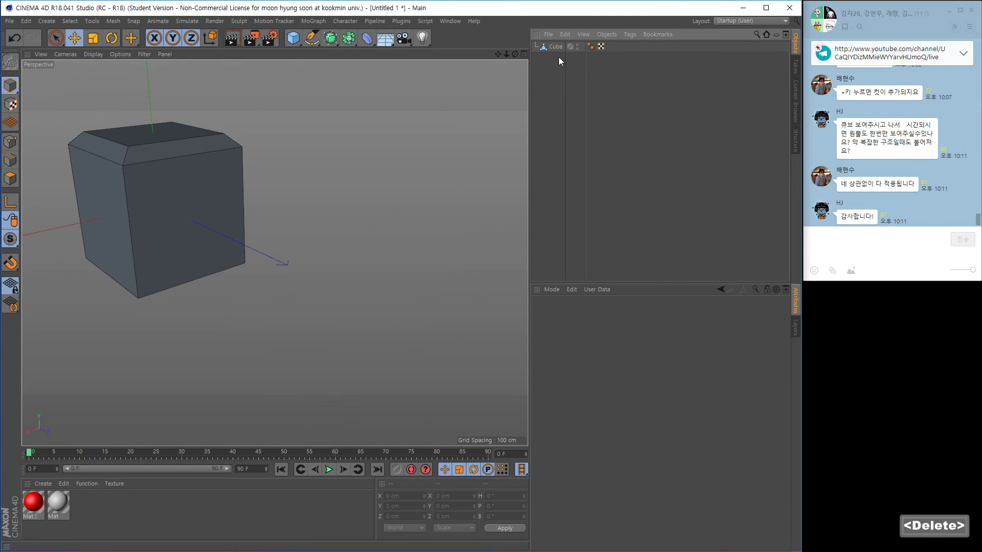
pyautogui.click(550, 46)
# Select the bottom polygon of the bevelled cube and convert the selection to its edges.
pyautogui.keyDown('alt'); pyautogui.moveTo(380, 90); pyautogui.dragTo(328, 215, button='middle'); pyautogui.keyUp('alt')
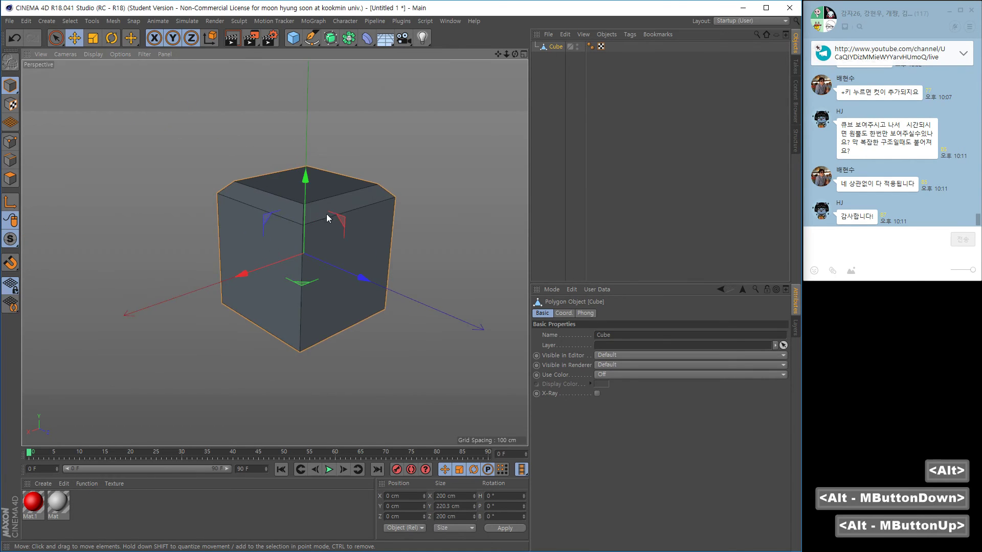
pyautogui.keyDown('alt'); pyautogui.moveTo(327, 215); pyautogui.dragTo(357, 270, button='right'); pyautogui.keyUp('alt')
pyautogui.keyDown('alt'); pyautogui.moveTo(357, 270); pyautogui.dragTo(353, 299); pyautogui.keyUp('alt')
pyautogui.keyDown('alt'); pyautogui.moveTo(353, 299); pyautogui.dragTo(284, 204, button='middle'); pyautogui.keyUp('alt')
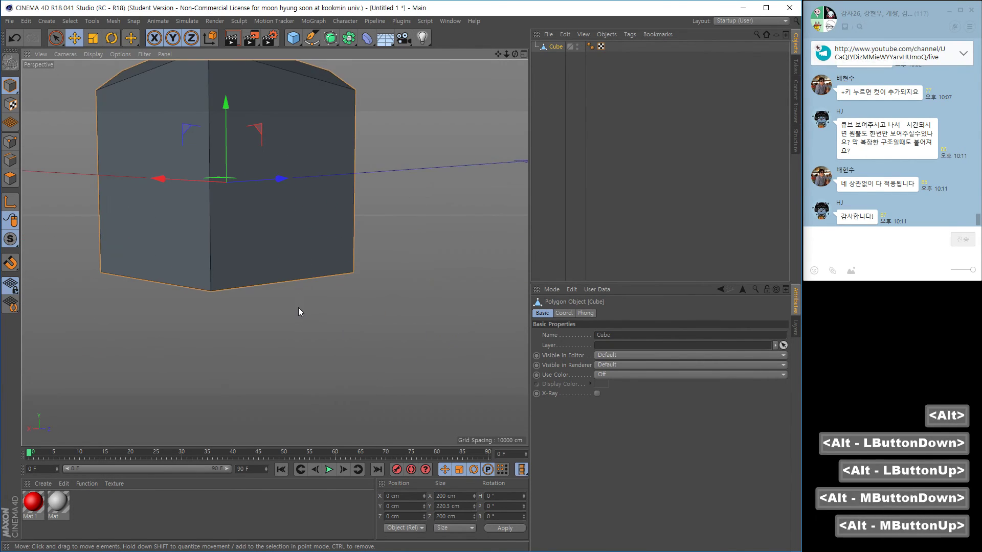
pyautogui.keyDown('alt'); pyautogui.moveTo(299, 308); pyautogui.dragTo(292, 255); pyautogui.keyUp('alt')
pyautogui.keyDown('alt'); pyautogui.moveTo(256, 237); pyautogui.dragTo(305, 271, button='middle'); pyautogui.keyUp('alt')
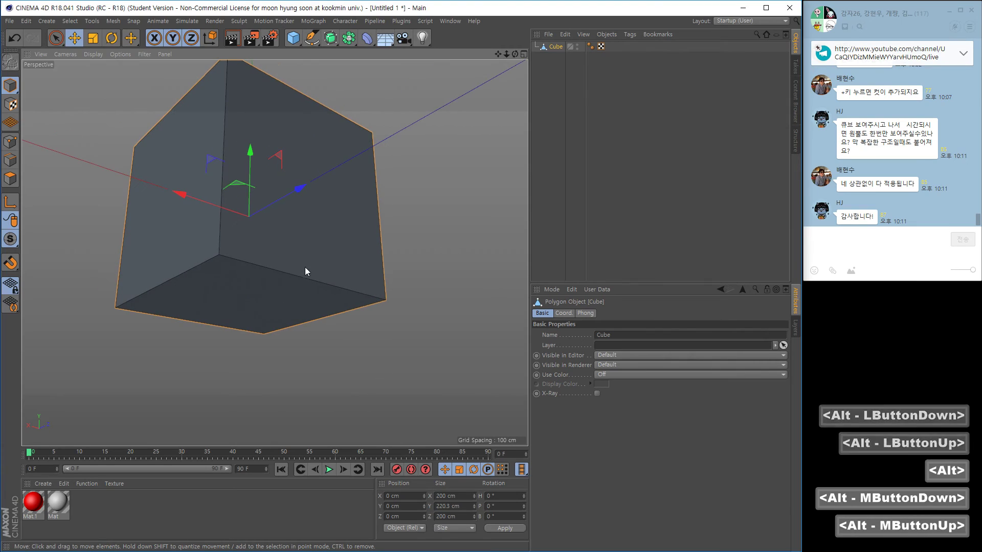
pyautogui.click(10, 178)
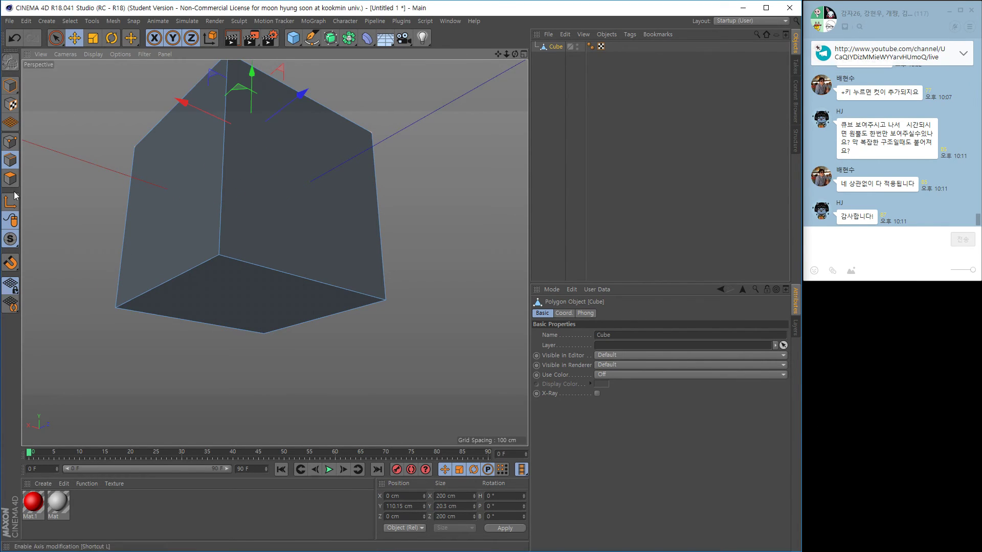
pyautogui.click(255, 309)
pyautogui.keyDown('alt'); pyautogui.moveTo(266, 315); pyautogui.dragTo(339, 335, button='right'); pyautogui.keyUp('alt')
pyautogui.keyDown('alt'); pyautogui.moveTo(338, 335); pyautogui.dragTo(318, 327); pyautogui.keyUp('alt')
pyautogui.keyDown('ctrl'); pyautogui.click(10, 160); pyautogui.keyUp('ctrl')
pyautogui.keyDown('alt'); pyautogui.moveTo(50, 179); pyautogui.dragTo(274, 271, button='middle'); pyautogui.keyUp('alt')
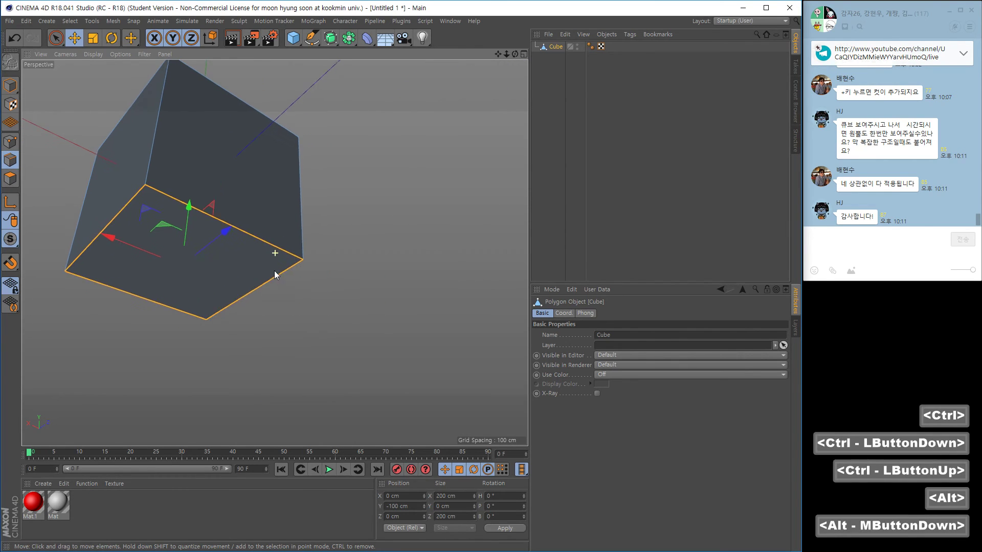
# Bevel the cube's bottom edges with an offset of about 8.7 cm and return to Model mode.
pyautogui.rightClick(437, 244)
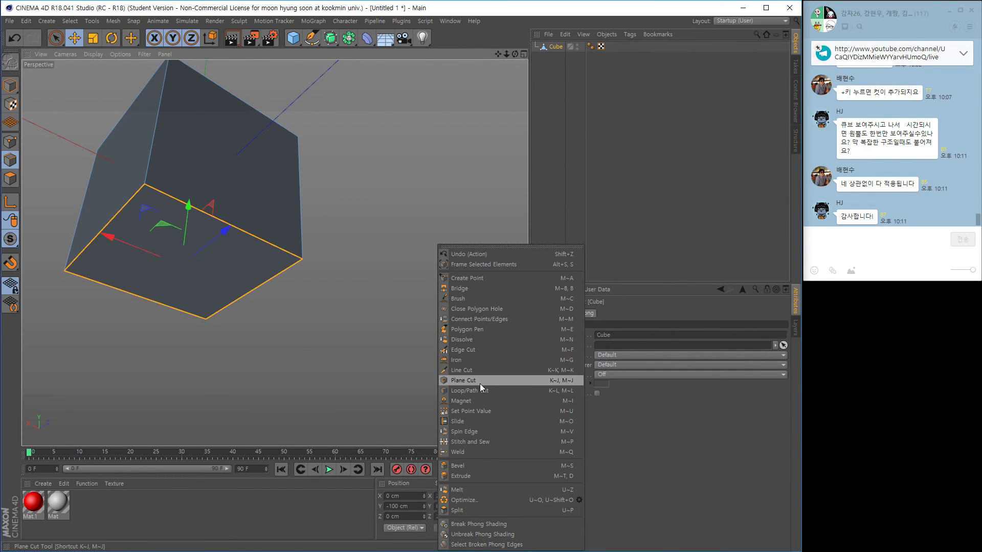
pyautogui.click(477, 466)
pyautogui.moveTo(295, 280); pyautogui.dragTo(400, 281)
pyautogui.keyDown('alt'); pyautogui.moveTo(400, 281); pyautogui.dragTo(374, 306, button='right'); pyautogui.keyUp('alt')
pyautogui.keyDown('alt'); pyautogui.moveTo(373, 306); pyautogui.dragTo(336, 247); pyautogui.keyUp('alt')
pyautogui.keyDown('alt'); pyautogui.moveTo(230, 205); pyautogui.dragTo(263, 215, button='right'); pyautogui.keyUp('alt')
pyautogui.click(10, 89)
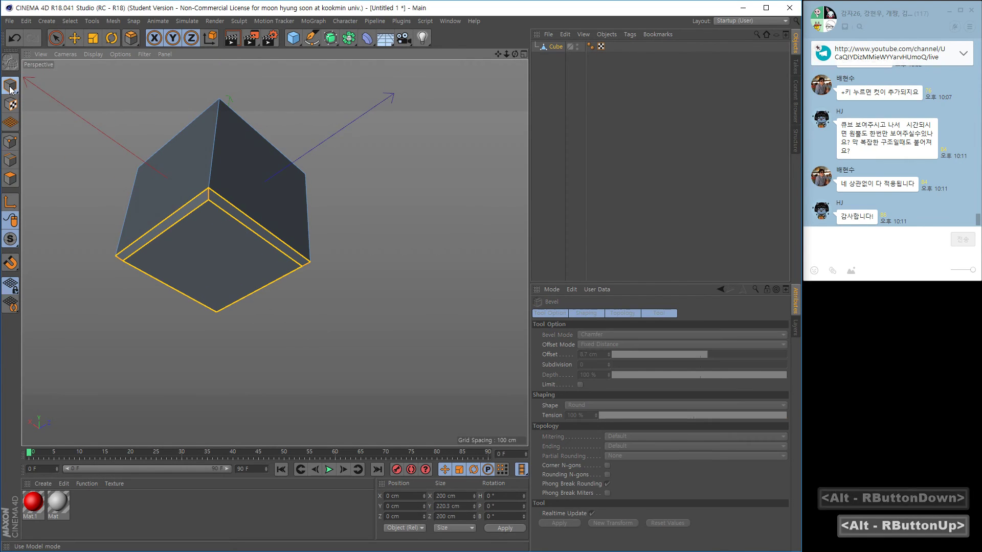
pyautogui.keyDown('alt'); pyautogui.moveTo(348, 243); pyautogui.dragTo(302, 251, button='right'); pyautogui.keyUp('alt')
pyautogui.keyDown('alt'); pyautogui.moveTo(303, 252); pyautogui.dragTo(274, 248); pyautogui.keyUp('alt')
pyautogui.keyDown('alt'); pyautogui.moveTo(274, 248); pyautogui.dragTo(276, 252, button='right'); pyautogui.keyUp('alt')
pyautogui.middleClick(276, 252)
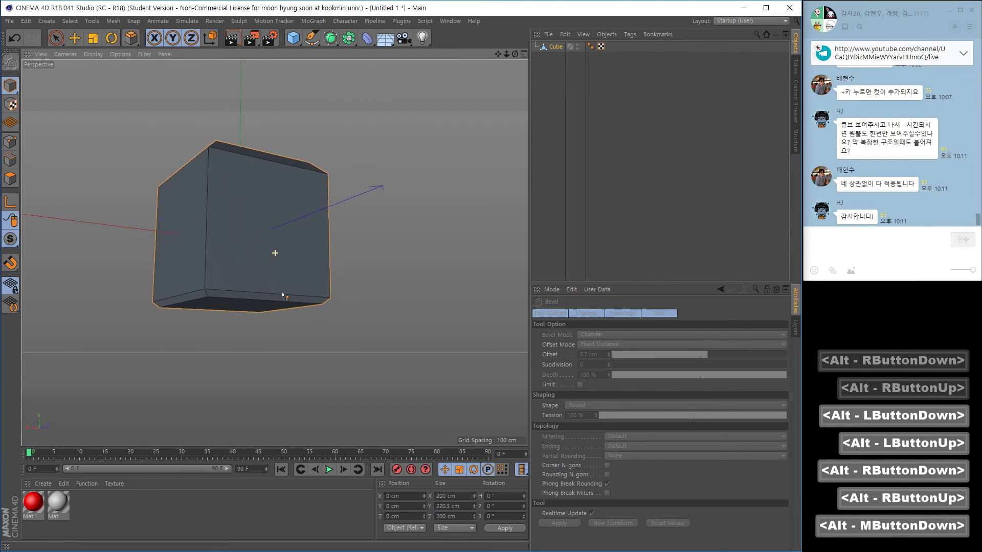
# Select one large side polygon of the cube with Live Selection and extrude it outward by about 222.7 cm.
pyautogui.click(9, 179)
pyautogui.click(56, 41)
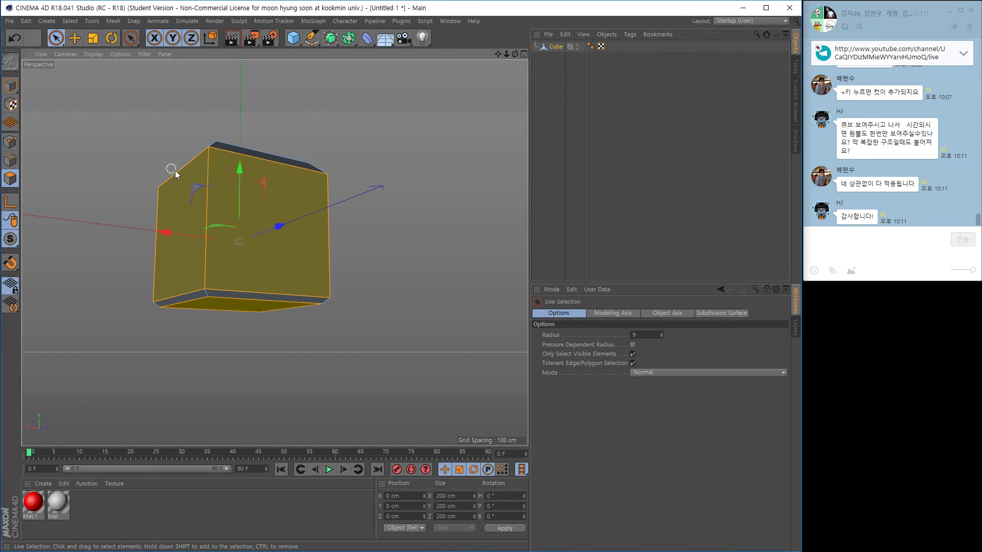
pyautogui.click(274, 240)
pyautogui.keyDown('alt'); pyautogui.moveTo(299, 266); pyautogui.dragTo(341, 293); pyautogui.keyUp('alt')
pyautogui.keyDown('alt'); pyautogui.moveTo(340, 293); pyautogui.dragTo(247, 281, button='middle'); pyautogui.keyUp('alt')
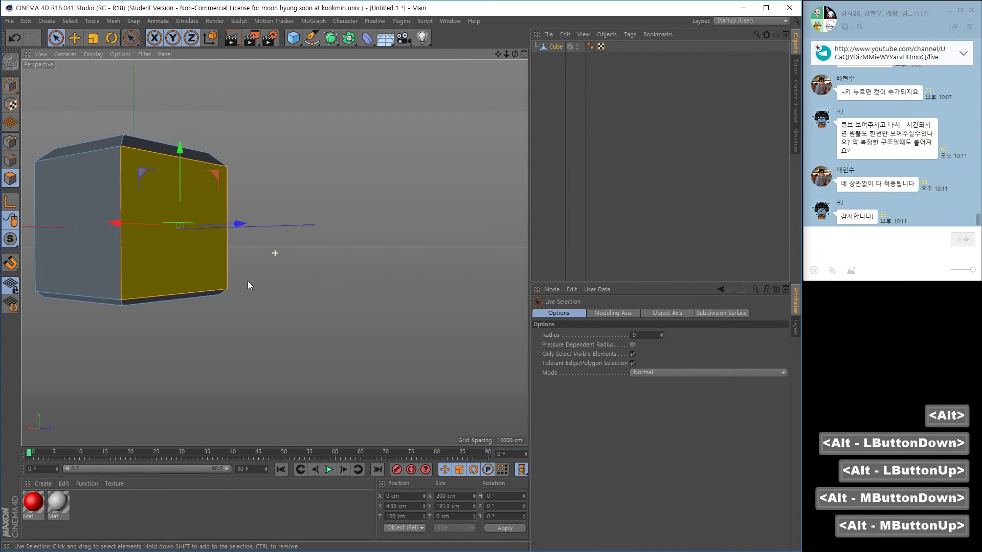
pyautogui.rightClick(355, 274)
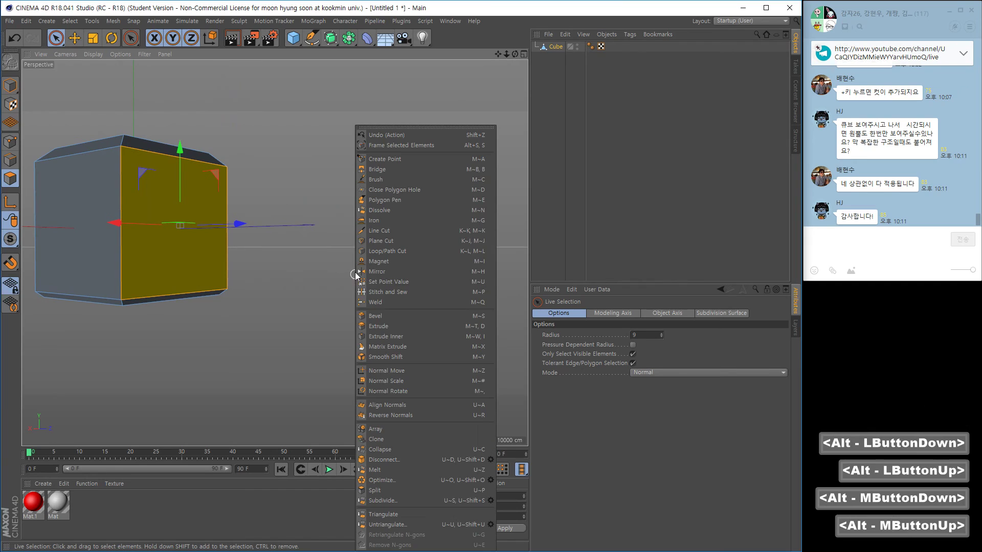
pyautogui.click(390, 329)
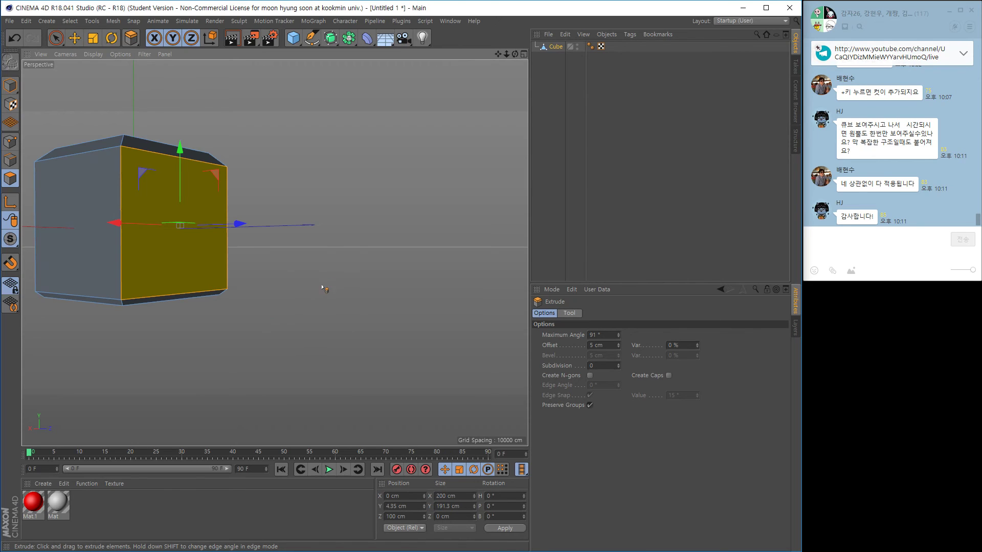
pyautogui.moveTo(310, 302); pyautogui.dragTo(423, 302)
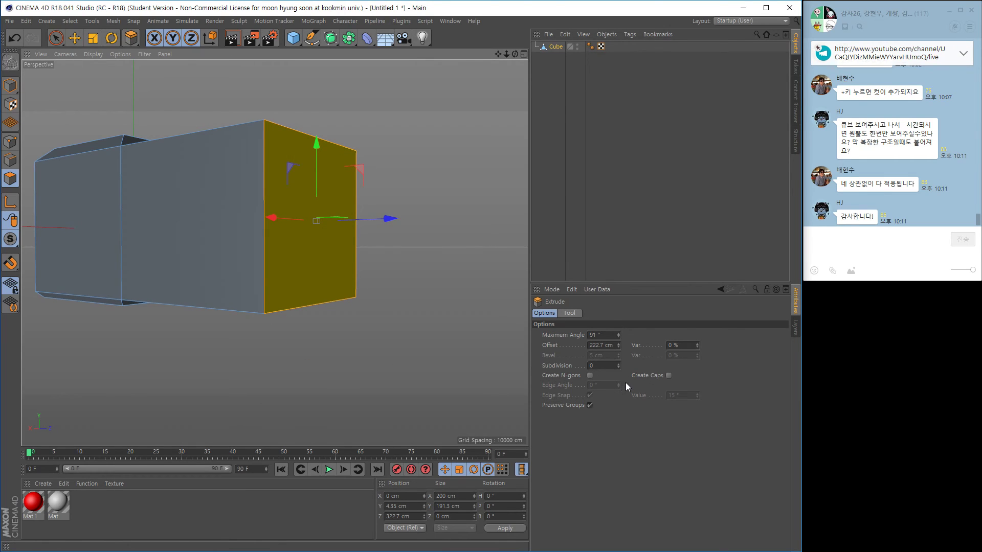
# Adjust the extrusion to subdivision 5, an offset of about 249.7 cm and a maximum angle of 90°.
pyautogui.moveTo(618, 366); pyautogui.dragTo(620, 341)
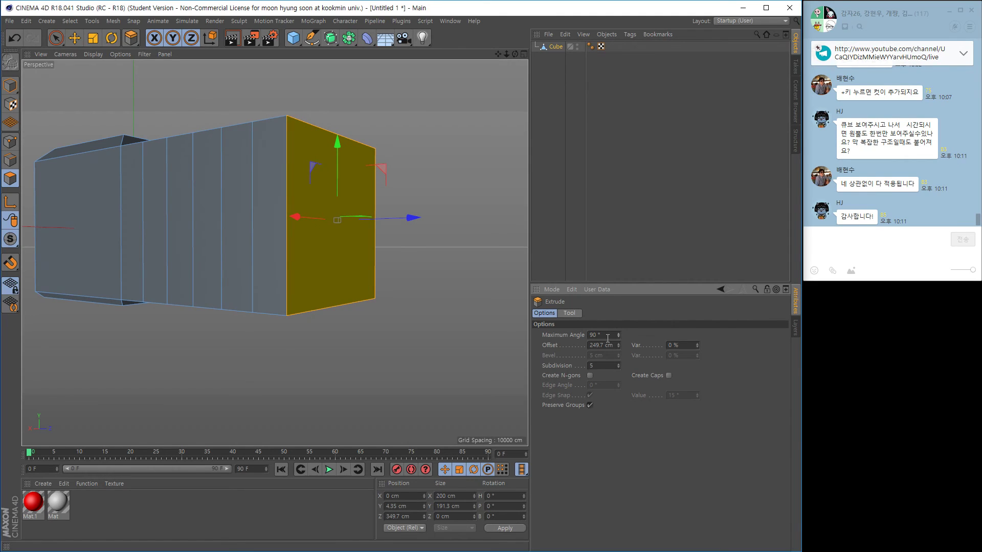
pyautogui.press('alt')
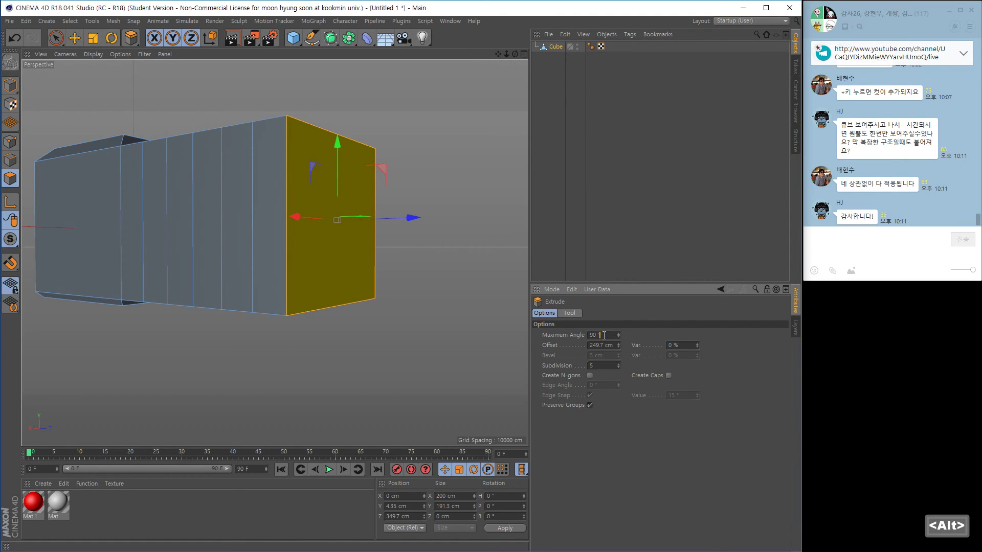
pyautogui.click(605, 336)
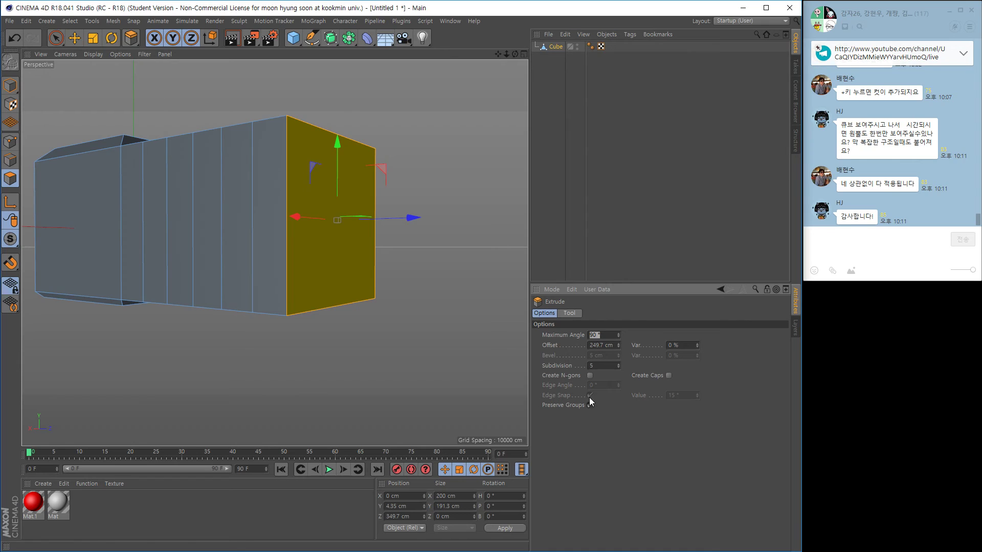
pyautogui.keyDown('alt'); pyautogui.moveTo(401, 300); pyautogui.dragTo(354, 318, button='right'); pyautogui.keyUp('alt')
pyautogui.keyDown('alt'); pyautogui.moveTo(354, 318); pyautogui.dragTo(364, 332, button='middle'); pyautogui.keyUp('alt')
pyautogui.keyDown('alt'); pyautogui.moveTo(364, 333); pyautogui.dragTo(323, 331); pyautogui.keyUp('alt')
pyautogui.keyDown('alt'); pyautogui.moveTo(322, 331); pyautogui.dragTo(305, 322, button='middle'); pyautogui.keyUp('alt')
pyautogui.keyDown('alt'); pyautogui.moveTo(305, 322); pyautogui.dragTo(340, 311, button='right'); pyautogui.keyUp('alt')
pyautogui.keyDown('alt'); pyautogui.moveTo(339, 311); pyautogui.dragTo(356, 327, button='middle'); pyautogui.keyUp('alt')
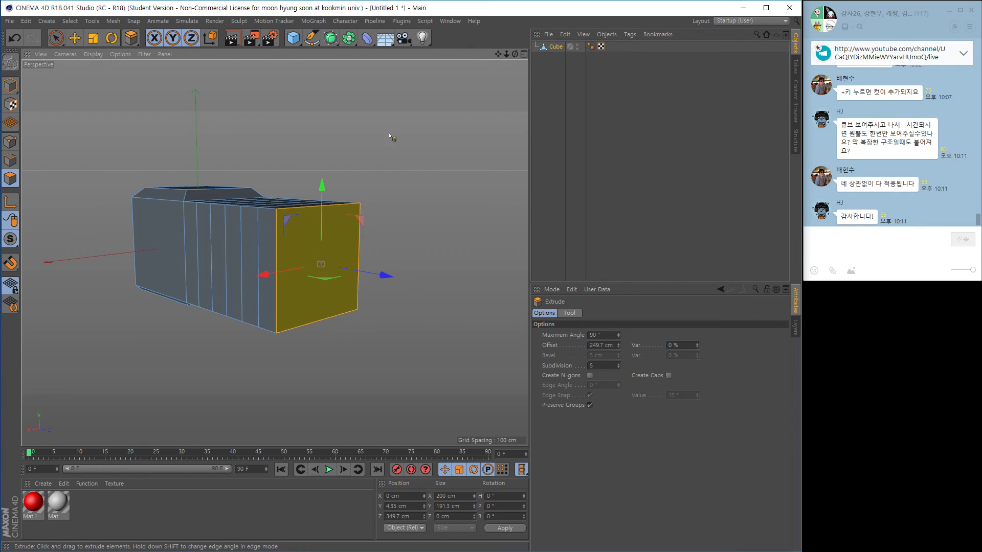
pyautogui.keyDown('alt'); pyautogui.moveTo(391, 138); pyautogui.dragTo(393, 143); pyautogui.keyUp('alt')
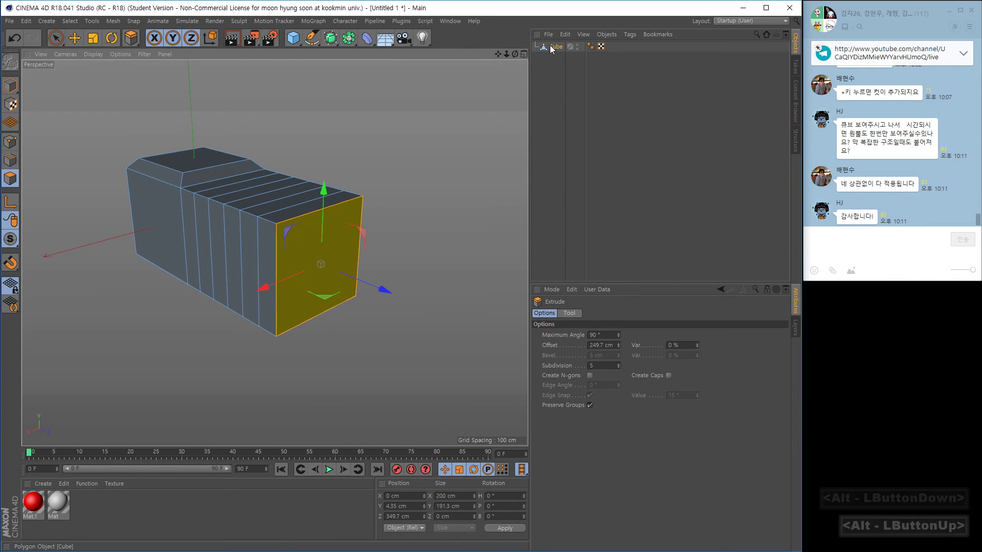
# Replace the extruded cube with a new default sphere and make the sphere editable.
pyautogui.press('Delete')
pyautogui.click(295, 43)
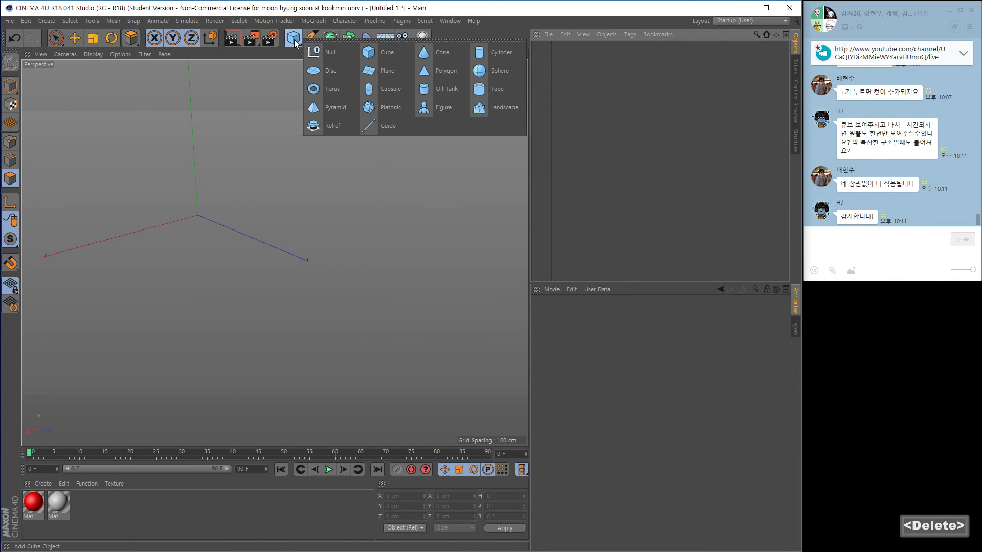
pyautogui.click(491, 71)
pyautogui.keyDown('alt'); pyautogui.moveTo(338, 186); pyautogui.dragTo(405, 190, button='middle'); pyautogui.keyUp('alt')
pyautogui.click(11, 62)
pyautogui.keyDown('alt'); pyautogui.moveTo(220, 287); pyautogui.dragTo(297, 272, button='right'); pyautogui.keyUp('alt')
pyautogui.keyDown('alt'); pyautogui.moveTo(309, 181); pyautogui.dragTo(279, 263, button='middle'); pyautogui.keyUp('alt')
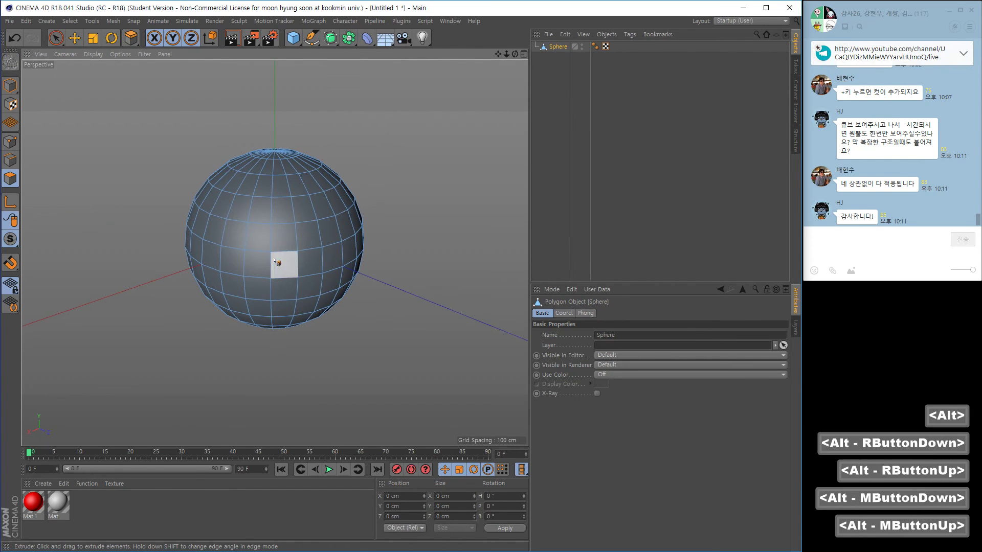
# Select a two-by-two block of polygons on the sphere's upper side and extrude it by about 77.2 cm.
pyautogui.click(51, 39)
pyautogui.click(315, 233)
pyautogui.moveTo(302, 242)
pyautogui.keyDown('alt'); pyautogui.mouseDown()
pyautogui.moveTo(298, 213)
pyautogui.moveTo(324, 217)
pyautogui.moveTo(305, 198)
pyautogui.moveTo(324, 230)
pyautogui.mouseUp(); pyautogui.keyUp('alt')
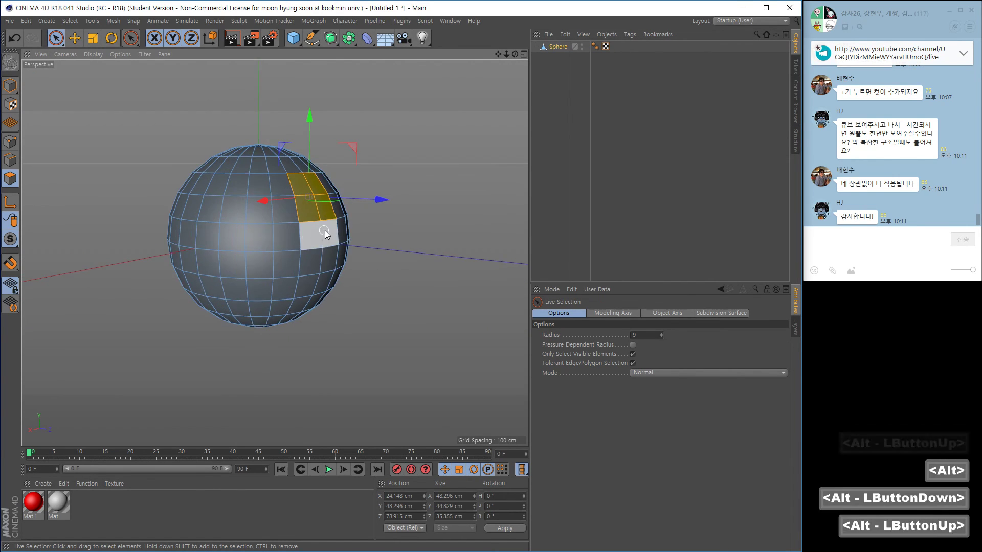
pyautogui.keyDown('alt'); pyautogui.moveTo(324, 230); pyautogui.dragTo(250, 275, button='middle'); pyautogui.keyUp('alt')
pyautogui.keyDown('alt'); pyautogui.moveTo(225, 294); pyautogui.dragTo(376, 199, button='right'); pyautogui.keyUp('alt')
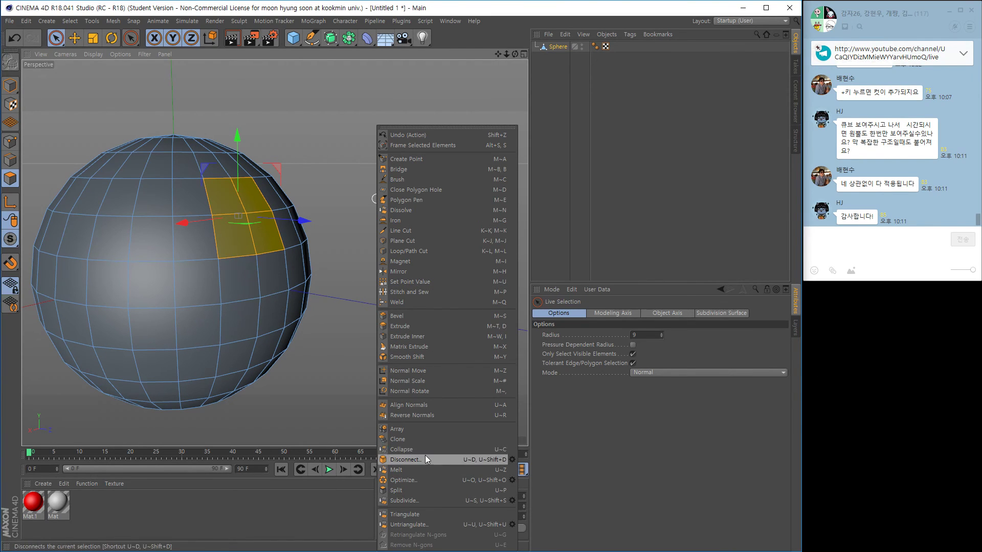
pyautogui.click(400, 326)
pyautogui.moveTo(394, 300); pyautogui.dragTo(472, 296)
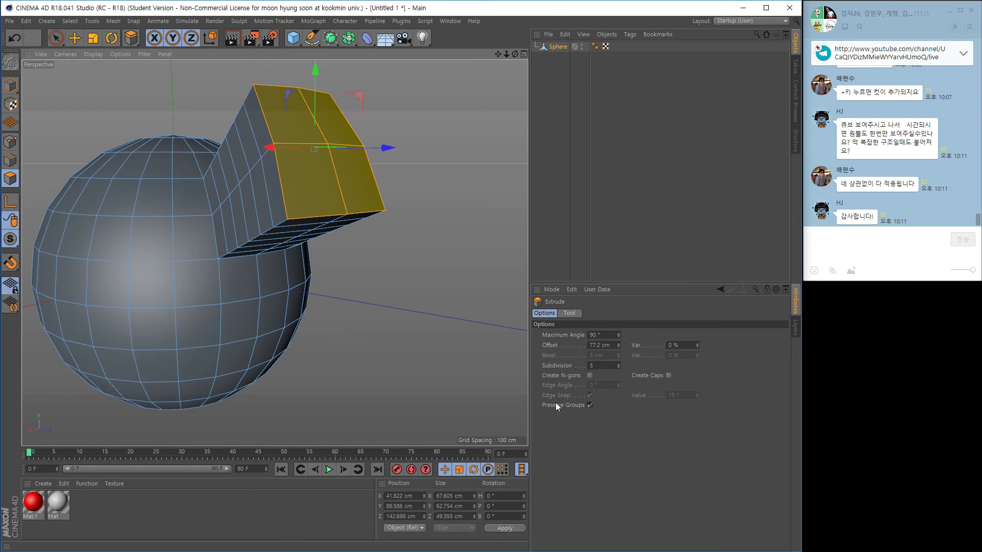
# Turn off Preserve Groups so the four selected sphere polygons extrude separately.
pyautogui.keyDown('alt'); pyautogui.moveTo(460, 318); pyautogui.dragTo(351, 286, button='right'); pyautogui.keyUp('alt')
pyautogui.keyDown('alt'); pyautogui.moveTo(351, 286); pyautogui.dragTo(349, 227, button='middle'); pyautogui.keyUp('alt')
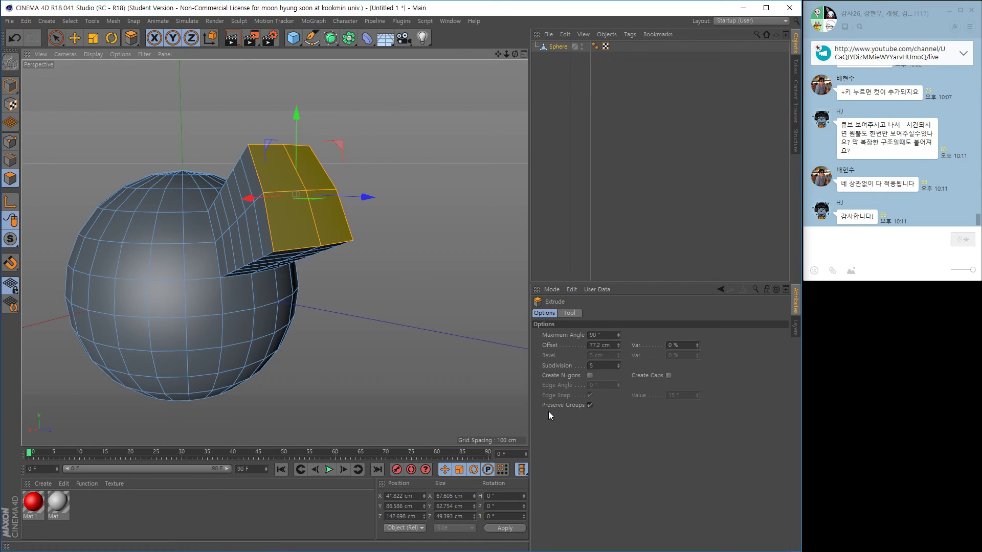
pyautogui.click(589, 405)
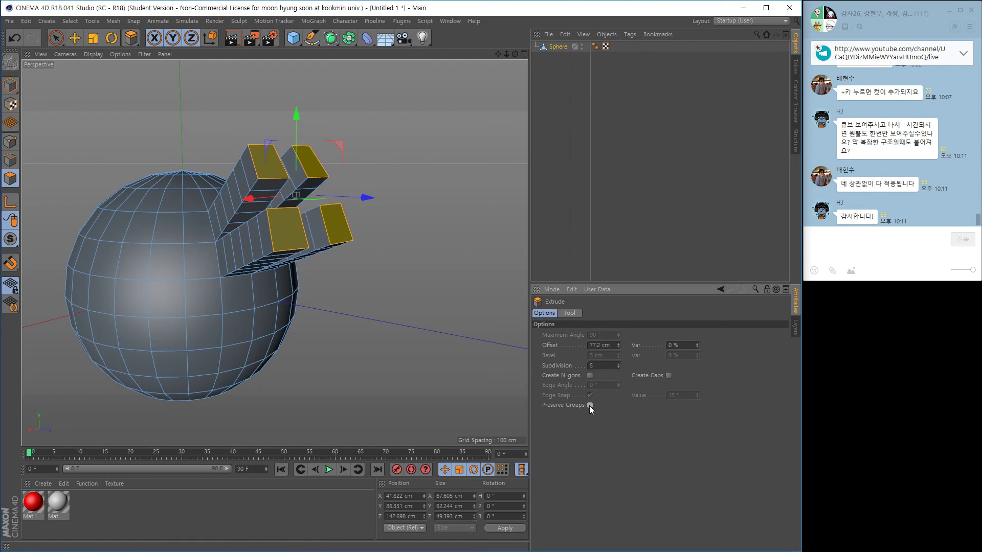
# Examine the four separately extruded blocks and the gaps between them from several sides.
pyautogui.keyDown('alt'); pyautogui.moveTo(414, 280); pyautogui.dragTo(324, 289); pyautogui.keyUp('alt')
pyautogui.keyDown('alt'); pyautogui.moveTo(338, 279); pyautogui.dragTo(345, 296, button='right'); pyautogui.keyUp('alt')
pyautogui.keyDown('alt'); pyautogui.moveTo(342, 297); pyautogui.dragTo(318, 326, button='middle'); pyautogui.keyUp('alt')
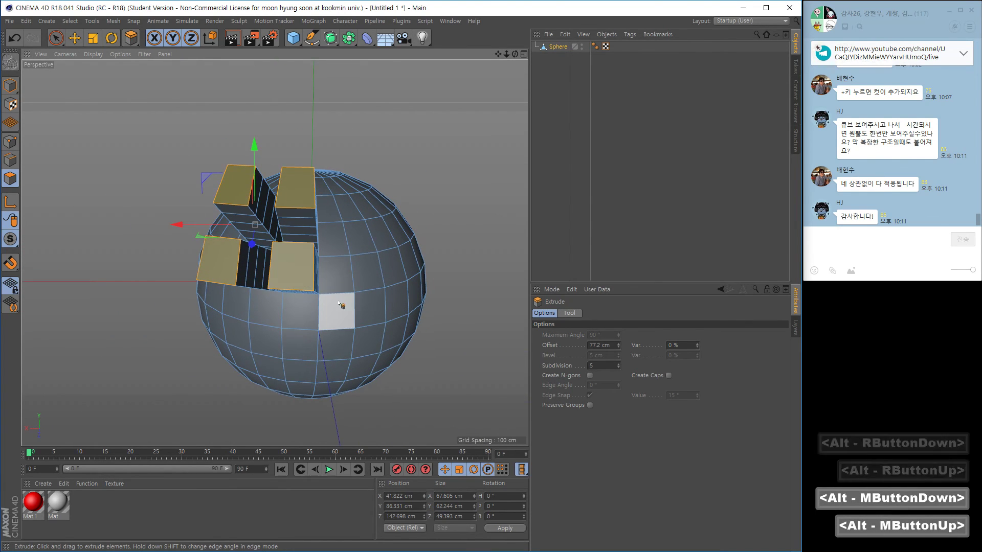
pyautogui.keyDown('alt'); pyautogui.moveTo(322, 310); pyautogui.dragTo(355, 301); pyautogui.keyUp('alt')
pyautogui.keyDown('alt'); pyautogui.moveTo(316, 296); pyautogui.dragTo(344, 298, button='right'); pyautogui.keyUp('alt')
pyautogui.keyDown('alt'); pyautogui.moveTo(317, 262); pyautogui.dragTo(339, 311, button='middle'); pyautogui.keyUp('alt')
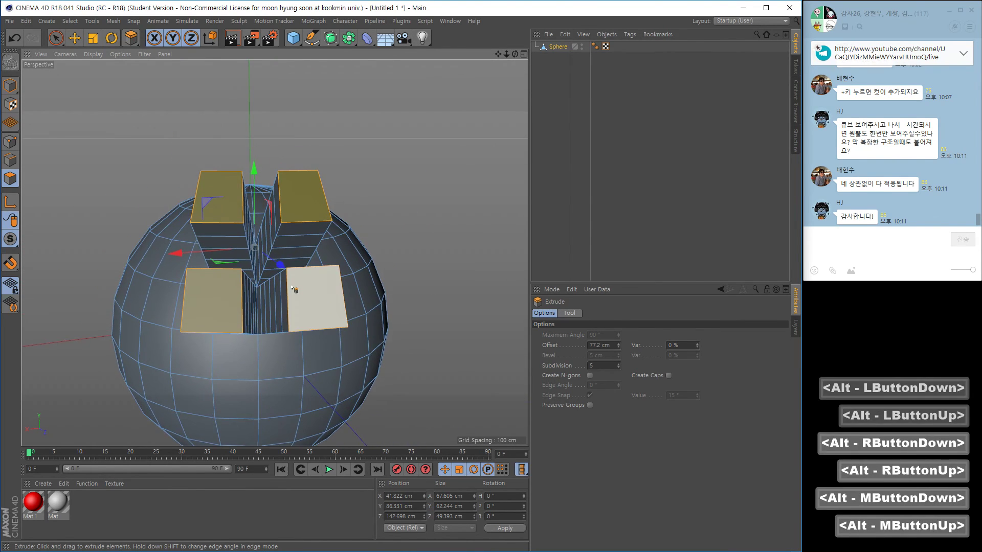
pyautogui.keyDown('alt'); pyautogui.moveTo(309, 319); pyautogui.dragTo(275, 253); pyautogui.keyUp('alt')
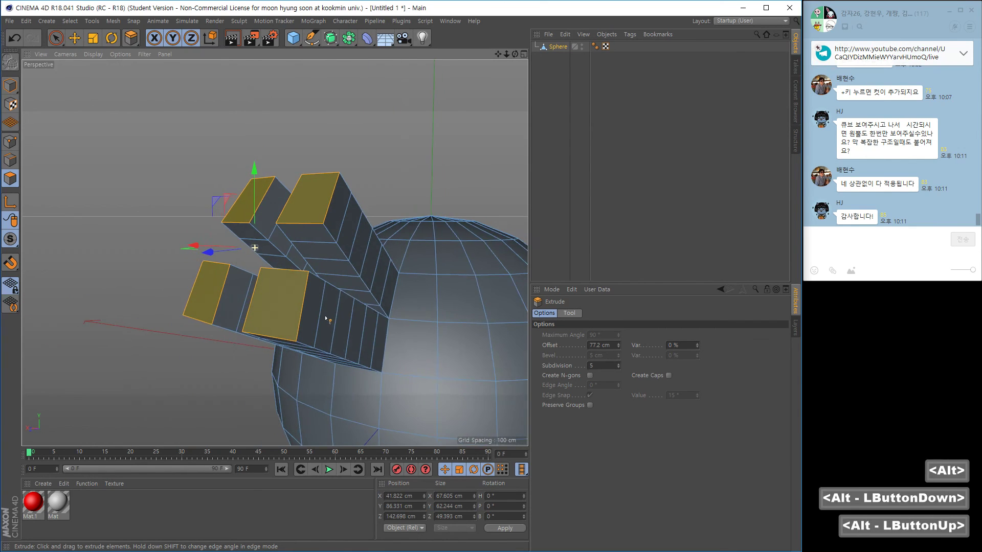
pyautogui.keyDown('alt'); pyautogui.moveTo(274, 253); pyautogui.dragTo(333, 287, button='middle'); pyautogui.keyUp('alt')
pyautogui.keyDown('alt'); pyautogui.moveTo(332, 287); pyautogui.dragTo(358, 285, button='right'); pyautogui.keyUp('alt')
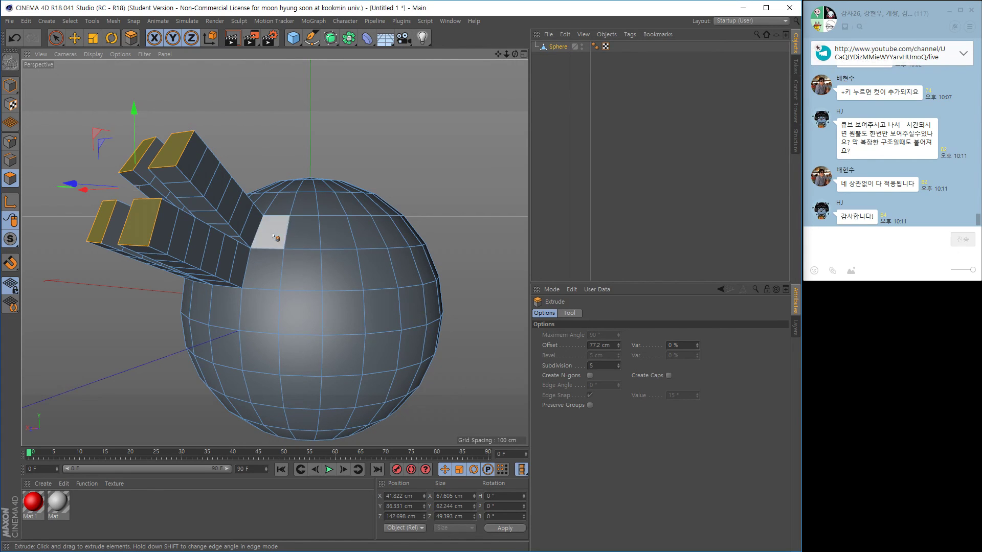
pyautogui.keyDown('alt'); pyautogui.moveTo(268, 237); pyautogui.dragTo(276, 262, button='right'); pyautogui.keyUp('alt')
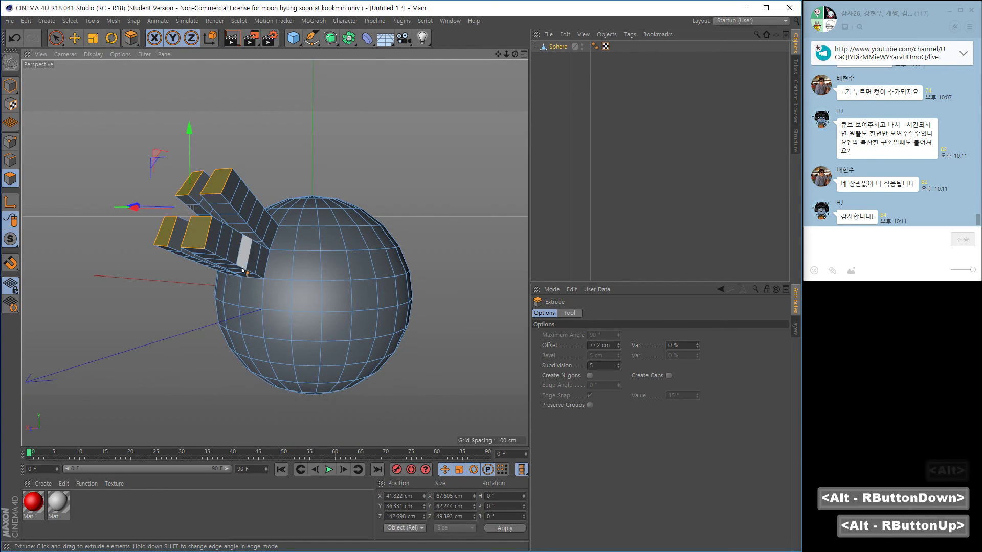
pyautogui.keyDown('alt'); pyautogui.moveTo(242, 252); pyautogui.dragTo(326, 311); pyautogui.keyUp('alt')
pyautogui.keyDown('alt'); pyautogui.moveTo(326, 311); pyautogui.dragTo(308, 294, button='right'); pyautogui.keyUp('alt')
pyautogui.keyDown('alt'); pyautogui.moveTo(307, 294); pyautogui.dragTo(307, 293, button='middle'); pyautogui.keyUp('alt')
pyautogui.keyDown('alt'); pyautogui.moveTo(307, 293); pyautogui.dragTo(362, 285); pyautogui.keyUp('alt')
pyautogui.keyDown('alt'); pyautogui.moveTo(362, 285); pyautogui.dragTo(317, 271, button='right'); pyautogui.keyUp('alt')
pyautogui.keyDown('alt'); pyautogui.moveTo(317, 272); pyautogui.dragTo(425, 235, button='middle'); pyautogui.keyUp('alt')
pyautogui.keyDown('alt'); pyautogui.moveTo(424, 235); pyautogui.dragTo(390, 274); pyautogui.keyUp('alt')
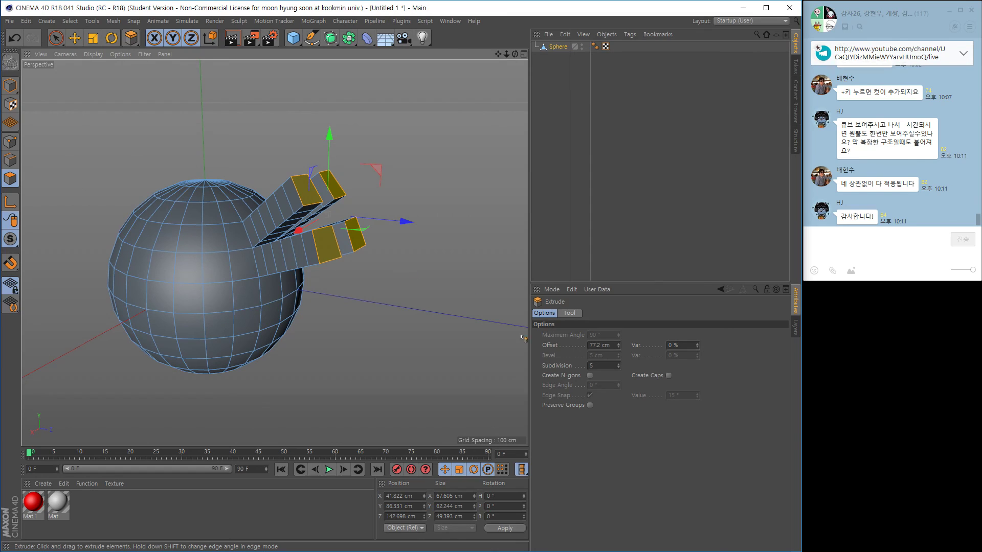
# Turn Preserve Groups back on for the sphere's extrusion and return to Model mode.
pyautogui.click(590, 405)
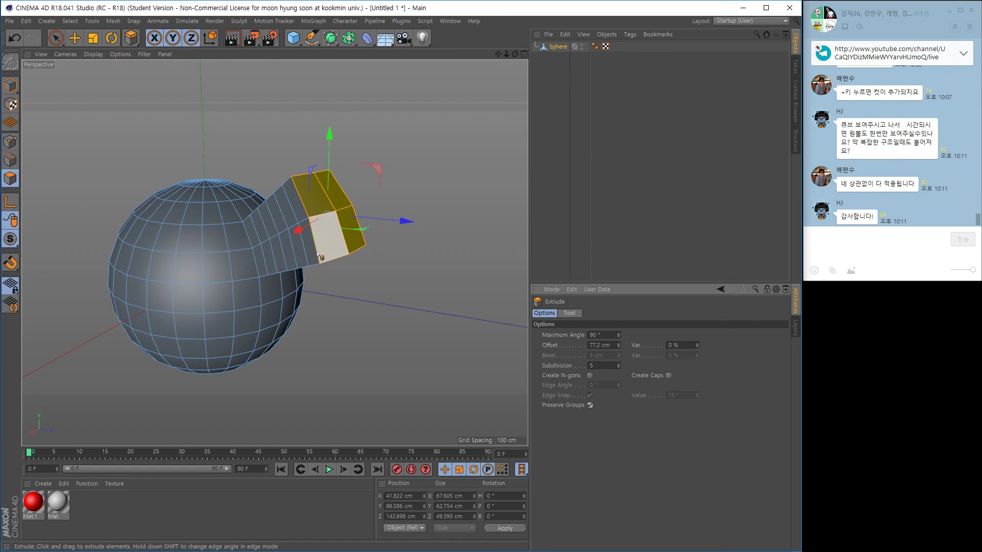
pyautogui.click(11, 86)
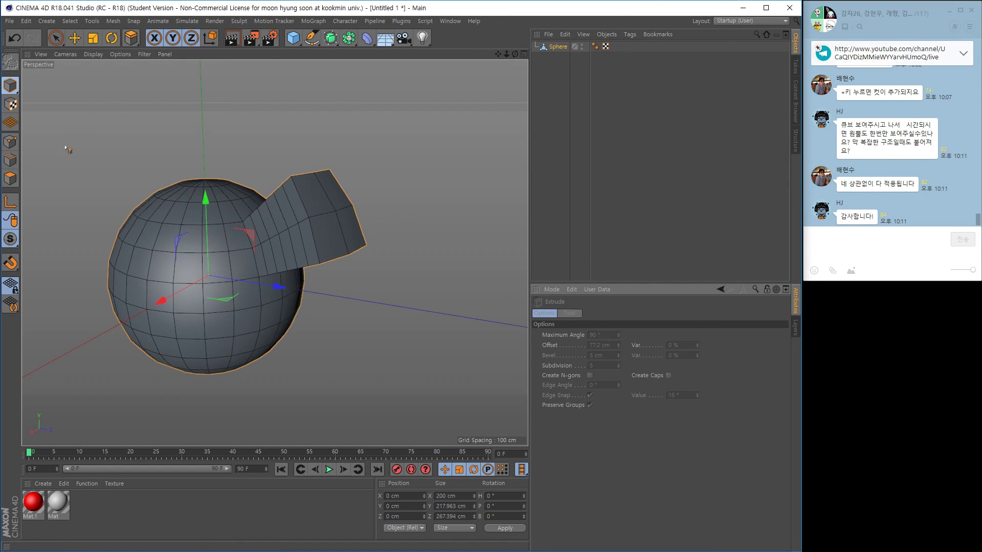
pyautogui.rightClick(377, 185)
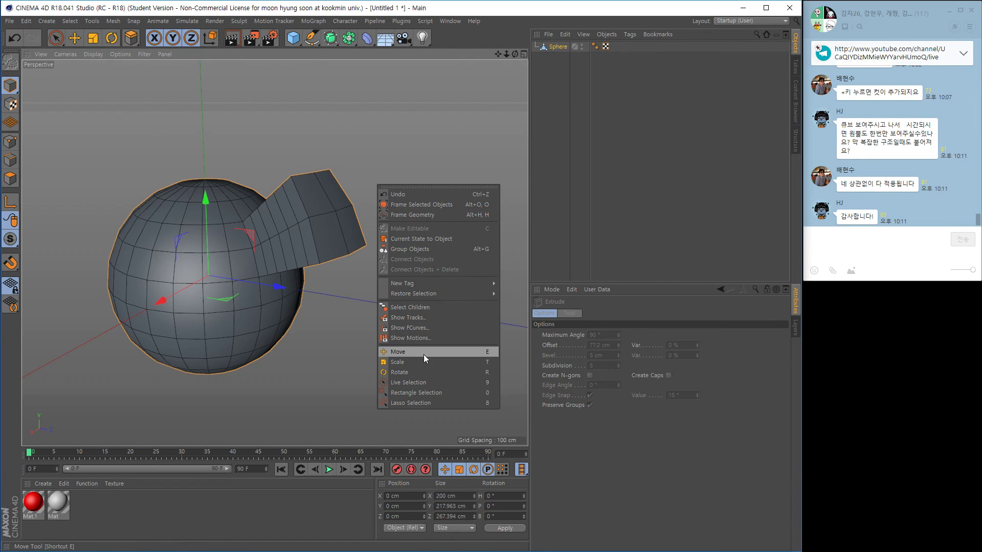
pyautogui.click(493, 95)
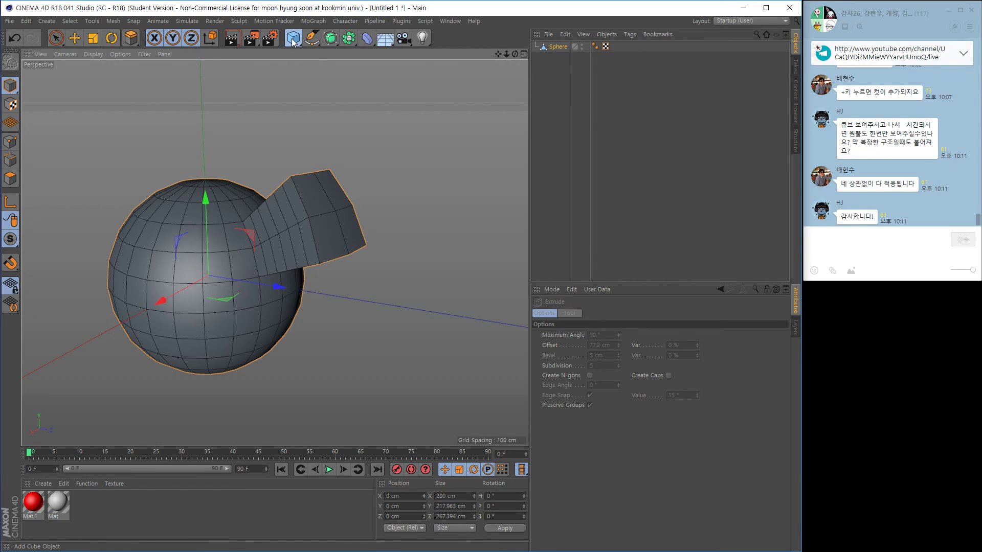
# Add a 200 cm cube and move it away from the sphere to about -316 cm along Z.
pyautogui.moveTo(292, 39); pyautogui.dragTo(374, 52)
pyautogui.keyDown('alt'); pyautogui.moveTo(370, 218); pyautogui.dragTo(327, 225, button='right'); pyautogui.keyUp('alt')
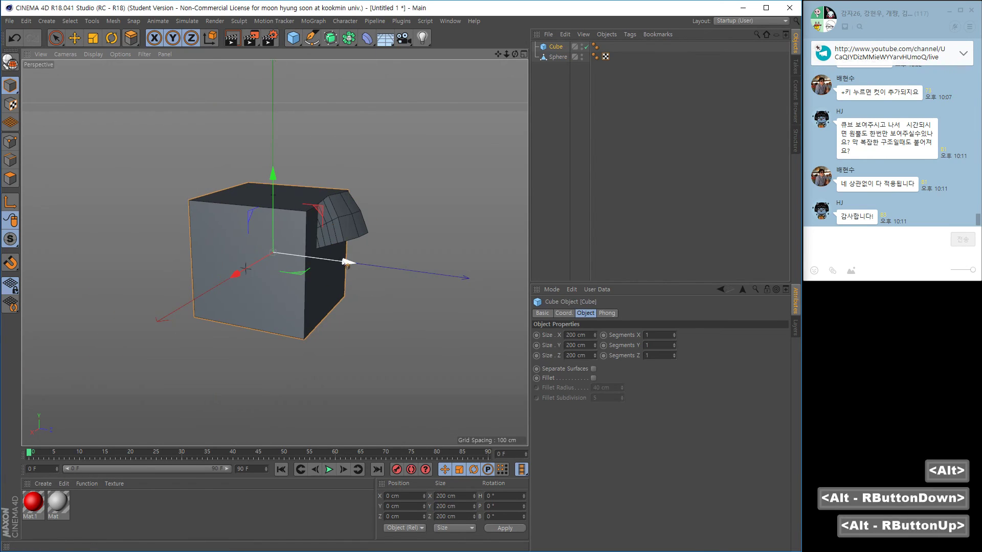
pyautogui.moveTo(347, 262); pyautogui.dragTo(189, 253)
pyautogui.keyDown('alt'); pyautogui.moveTo(204, 224); pyautogui.dragTo(377, 230, button='middle'); pyautogui.keyUp('alt')
pyautogui.keyDown('alt'); pyautogui.moveTo(377, 229); pyautogui.dragTo(383, 256); pyautogui.keyUp('alt')
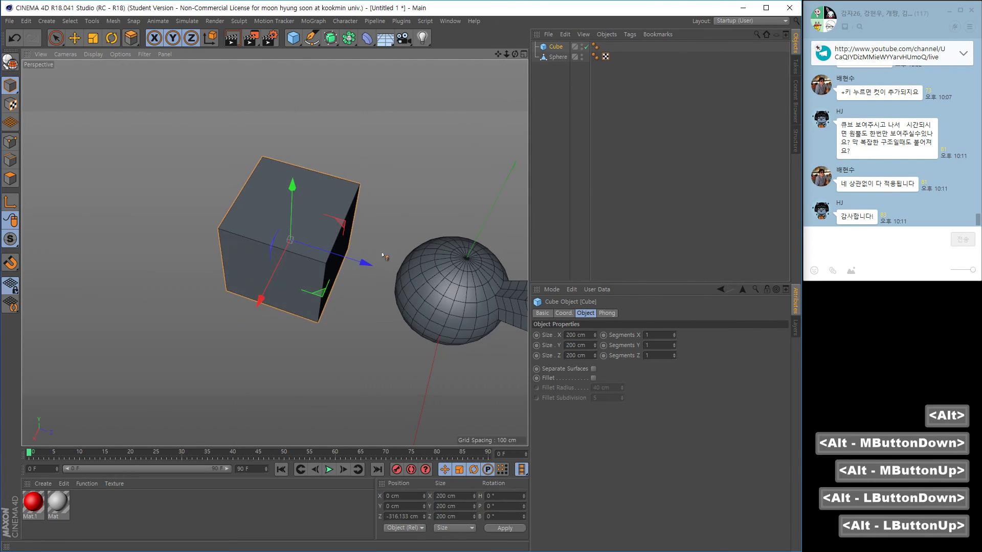
pyautogui.keyDown('alt'); pyautogui.moveTo(358, 235); pyautogui.dragTo(306, 264, button='middle'); pyautogui.keyUp('alt')
pyautogui.moveTo(281, 264)
pyautogui.keyDown('alt'); pyautogui.mouseDown(button='right')
pyautogui.moveTo(338, 259)
pyautogui.moveTo(272, 268)
pyautogui.mouseUp(button='right'); pyautogui.keyUp('alt')
# Make the cube editable and inset its top polygon by about 41.7 cm with Extrude Inner.
pyautogui.click(11, 62)
pyautogui.click(10, 180)
pyautogui.click(183, 228)
pyautogui.rightClick(328, 150)
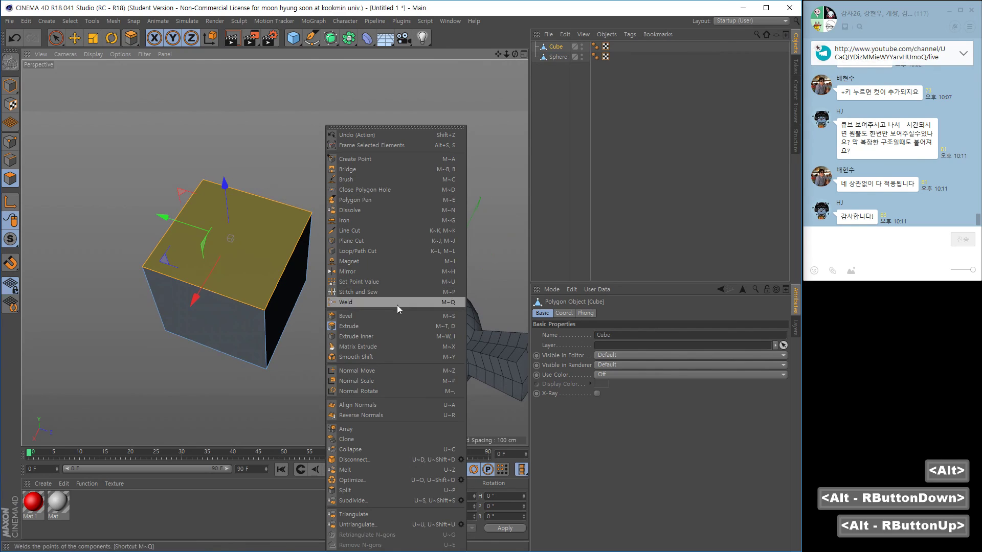
pyautogui.click(369, 337)
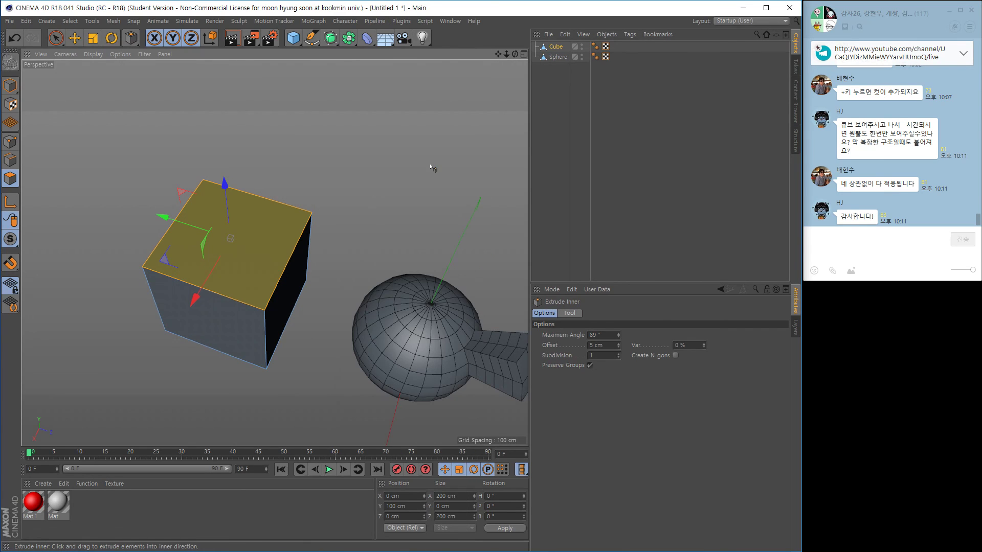
pyautogui.moveTo(415, 171); pyautogui.dragTo(438, 173)
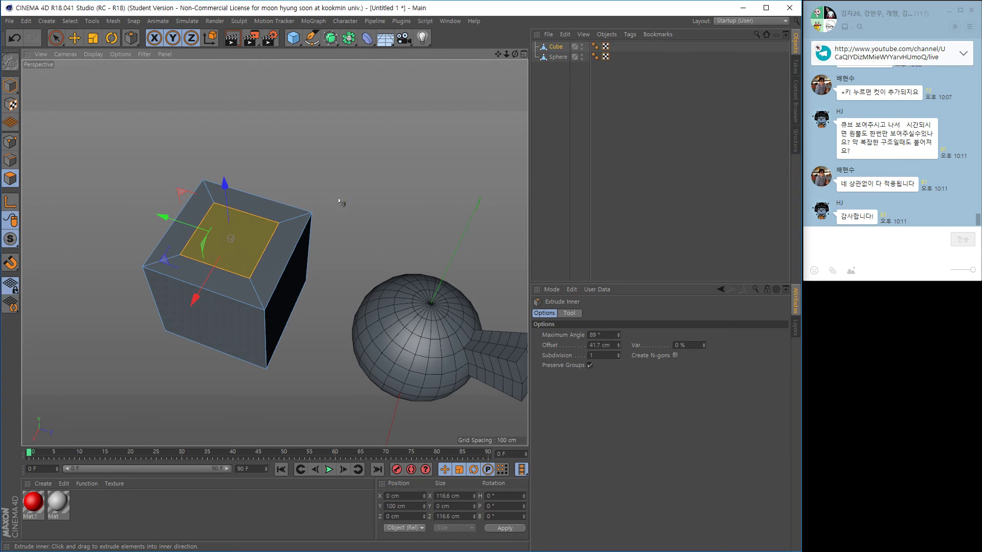
# Extrude the cube's inset top polygon inward by about -66.7 cm with 5 subdivisions to form a recess.
pyautogui.keyDown('alt'); pyautogui.moveTo(314, 217); pyautogui.dragTo(230, 214); pyautogui.keyUp('alt')
pyautogui.keyDown('alt'); pyautogui.moveTo(230, 214); pyautogui.dragTo(381, 164, button='right'); pyautogui.keyUp('alt')
pyautogui.rightClick(381, 165)
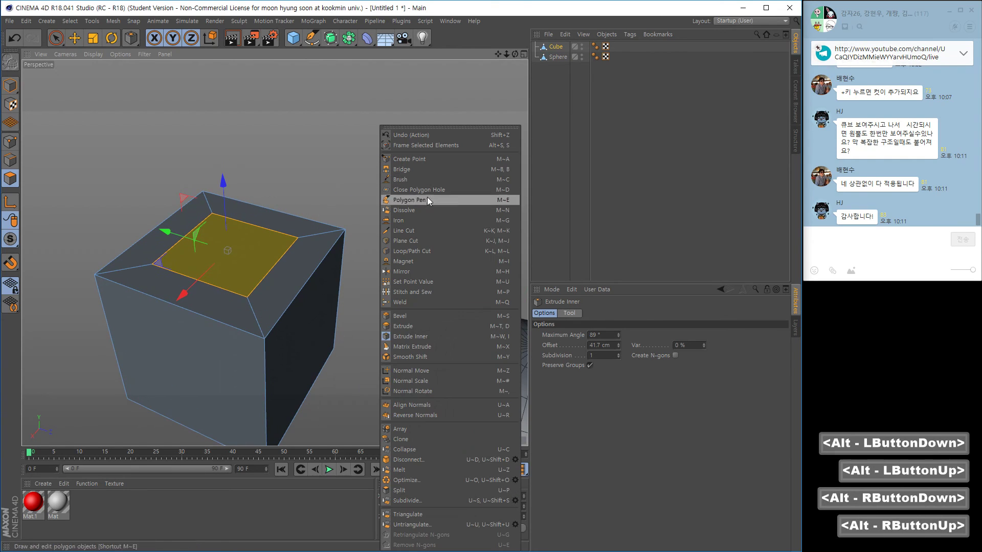
pyautogui.click(412, 327)
pyautogui.moveTo(391, 221); pyautogui.dragTo(357, 221)
pyautogui.keyDown('alt'); pyautogui.moveTo(369, 179); pyautogui.dragTo(312, 203); pyautogui.keyUp('alt')
pyautogui.keyDown('alt'); pyautogui.moveTo(326, 180); pyautogui.dragTo(386, 121, button='middle'); pyautogui.keyUp('alt')
pyautogui.keyDown('alt'); pyautogui.moveTo(386, 121); pyautogui.dragTo(344, 206, button='right'); pyautogui.keyUp('alt')
pyautogui.keyDown('alt'); pyautogui.moveTo(297, 225); pyautogui.dragTo(380, 224); pyautogui.keyUp('alt')
pyautogui.keyDown('alt'); pyautogui.moveTo(380, 225); pyautogui.dragTo(313, 219, button='middle'); pyautogui.keyUp('alt')
pyautogui.keyDown('alt'); pyautogui.moveTo(314, 220); pyautogui.dragTo(344, 226, button='right'); pyautogui.keyUp('alt')
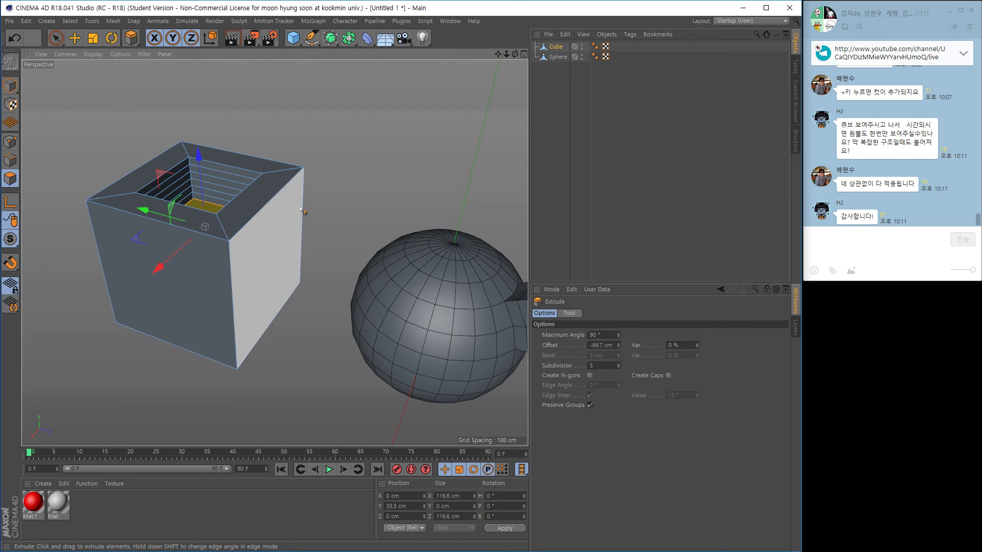
# Move the recess's floor polygon up above the cube and back down inside to about Y 36.3 cm.
pyautogui.moveTo(296, 211); pyautogui.dragTo(189, 17)
pyautogui.keyDown('alt'); pyautogui.moveTo(284, 181); pyautogui.dragTo(251, 177, button='right'); pyautogui.keyUp('alt')
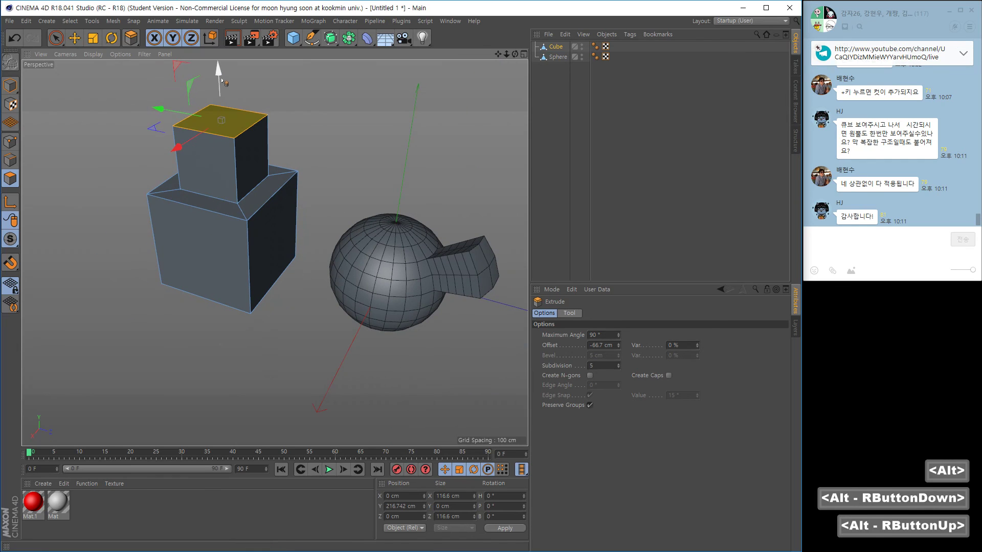
pyautogui.moveTo(222, 81); pyautogui.dragTo(223, 158)
pyautogui.keyDown('alt'); pyautogui.moveTo(263, 197); pyautogui.dragTo(265, 259); pyautogui.keyUp('alt')
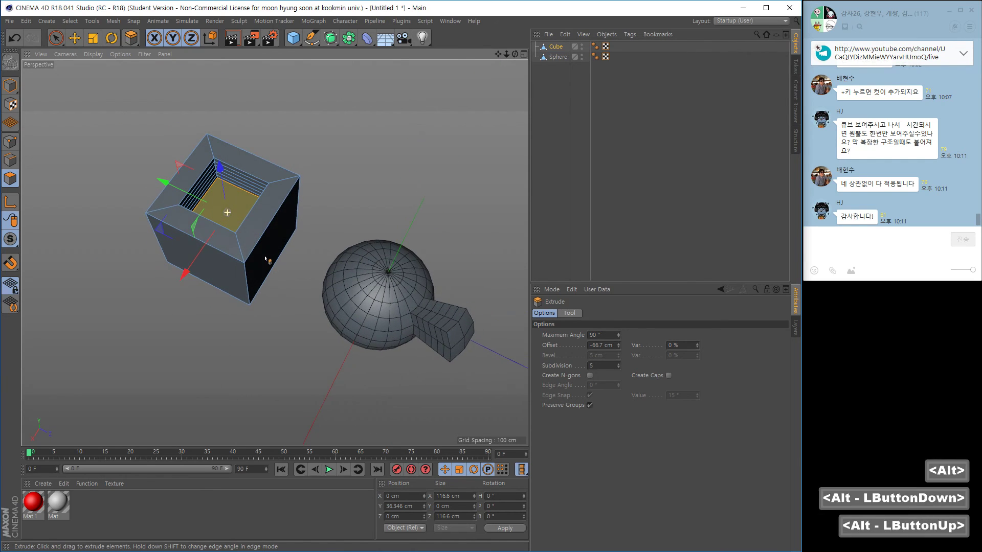
pyautogui.keyDown('alt'); pyautogui.moveTo(264, 259); pyautogui.dragTo(265, 256, button='middle'); pyautogui.keyUp('alt')
pyautogui.keyDown('alt'); pyautogui.moveTo(265, 256); pyautogui.dragTo(295, 163); pyautogui.keyUp('alt')
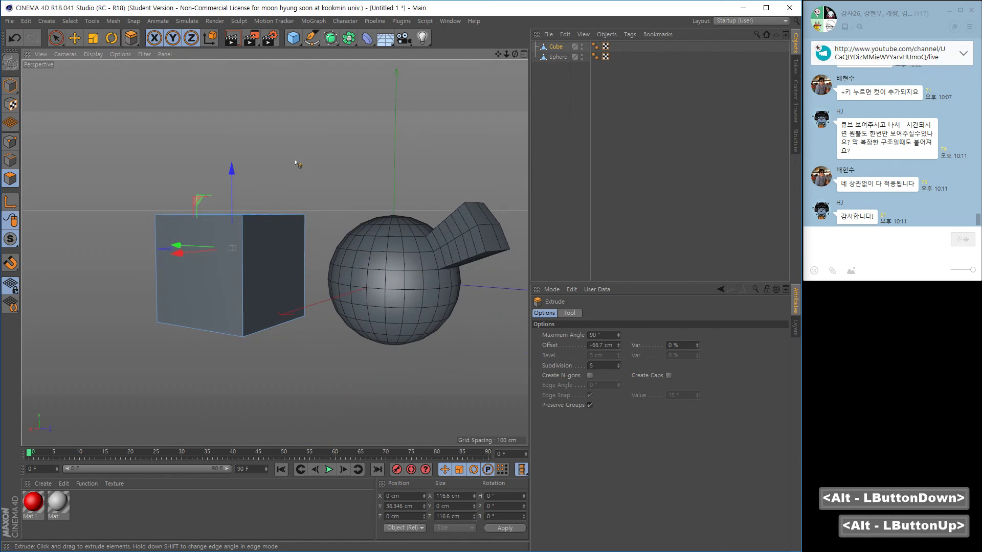
# Use Loop Selection to select the horizontal ring of polygons around the middle of the sphere.
pyautogui.click(558, 57)
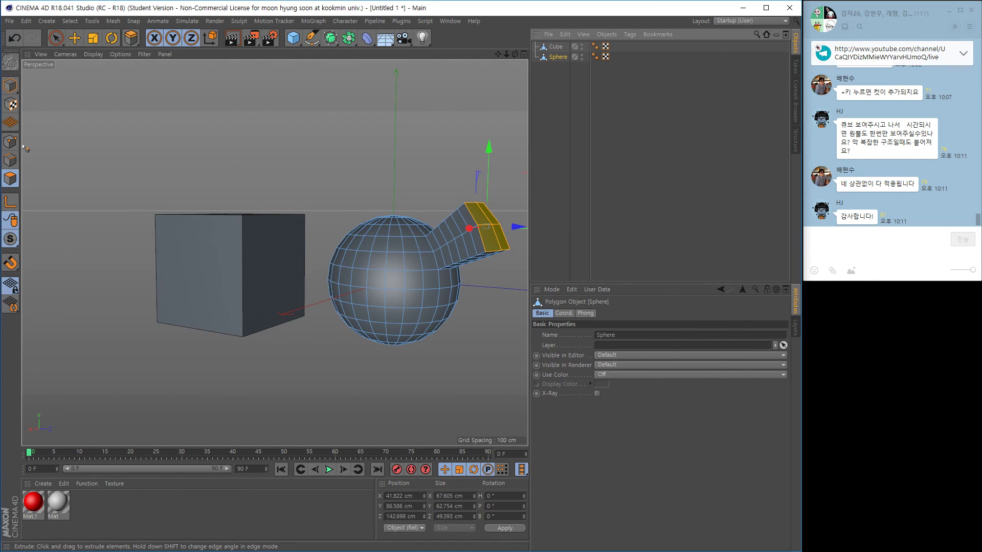
pyautogui.click(50, 44)
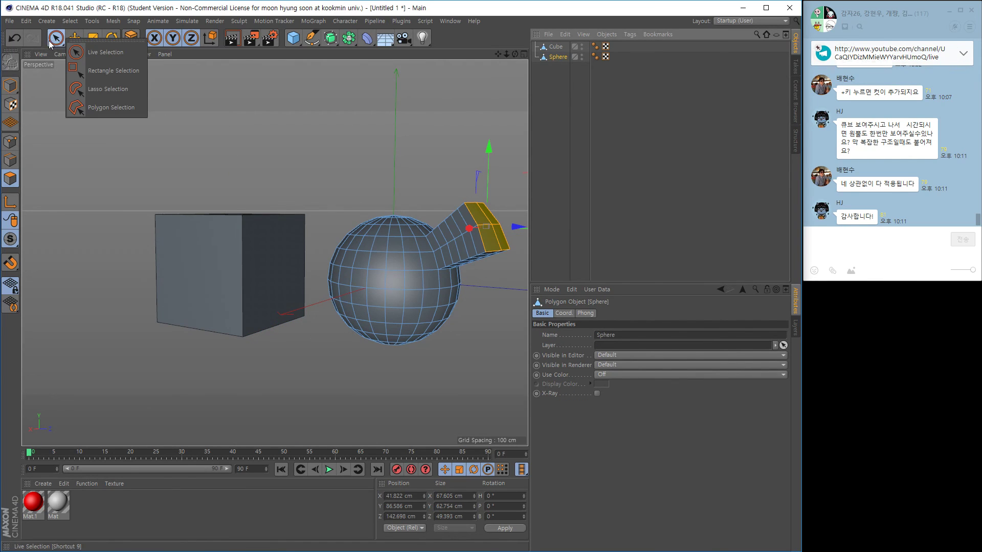
pyautogui.press('d')
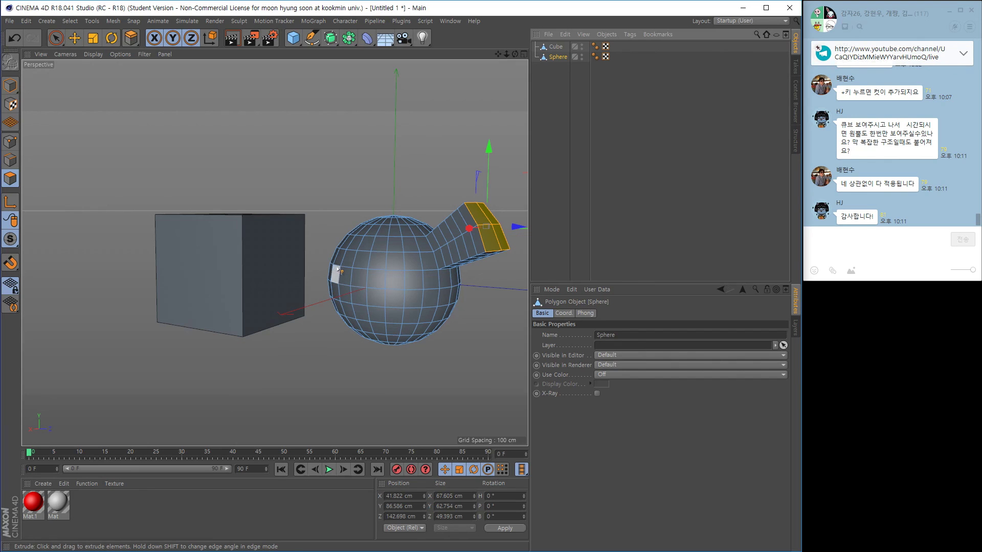
pyautogui.press('0')
pyautogui.click(314, 220)
pyautogui.press('u')
pyautogui.press('l')
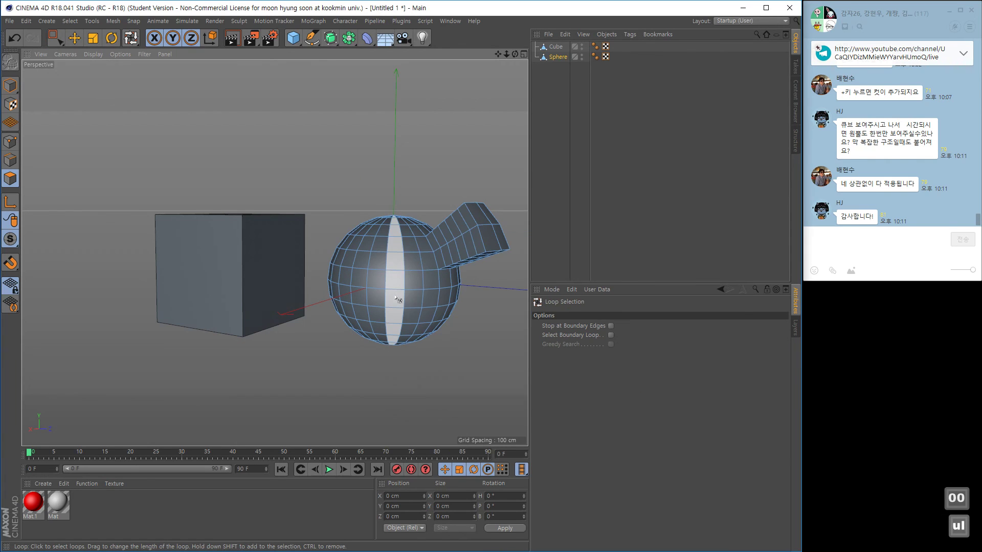
pyautogui.click(396, 300)
pyautogui.keyDown('alt'); pyautogui.moveTo(422, 327); pyautogui.dragTo(397, 326, button='right'); pyautogui.keyUp('alt')
pyautogui.keyDown('alt'); pyautogui.moveTo(398, 326); pyautogui.dragTo(282, 286, button='middle'); pyautogui.keyUp('alt')
pyautogui.keyDown('alt'); pyautogui.moveTo(281, 287); pyautogui.dragTo(419, 247, button='right'); pyautogui.keyUp('alt')
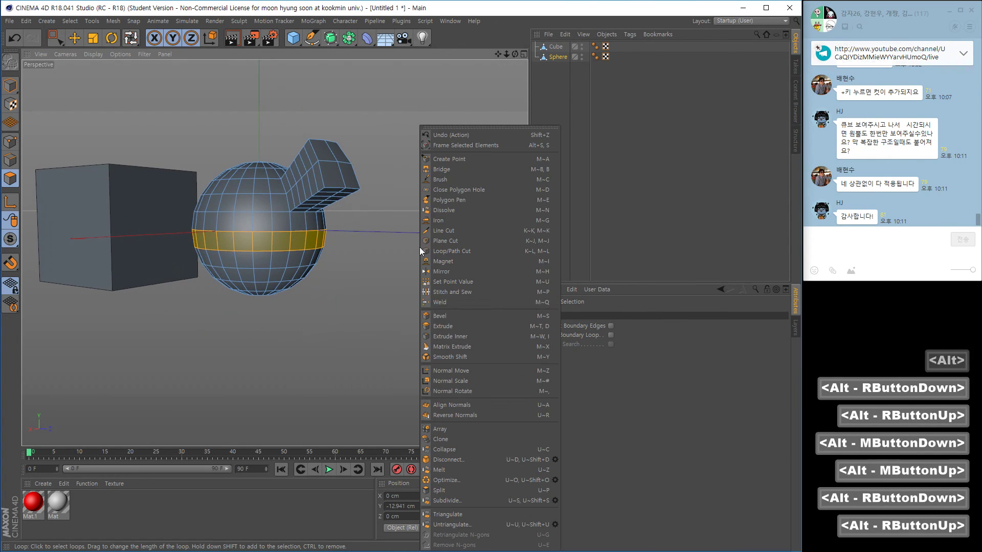
# Extrude the sphere's selected polygon ring inward into a groove, until the ring is about 169.6 cm across.
pyautogui.click(449, 327)
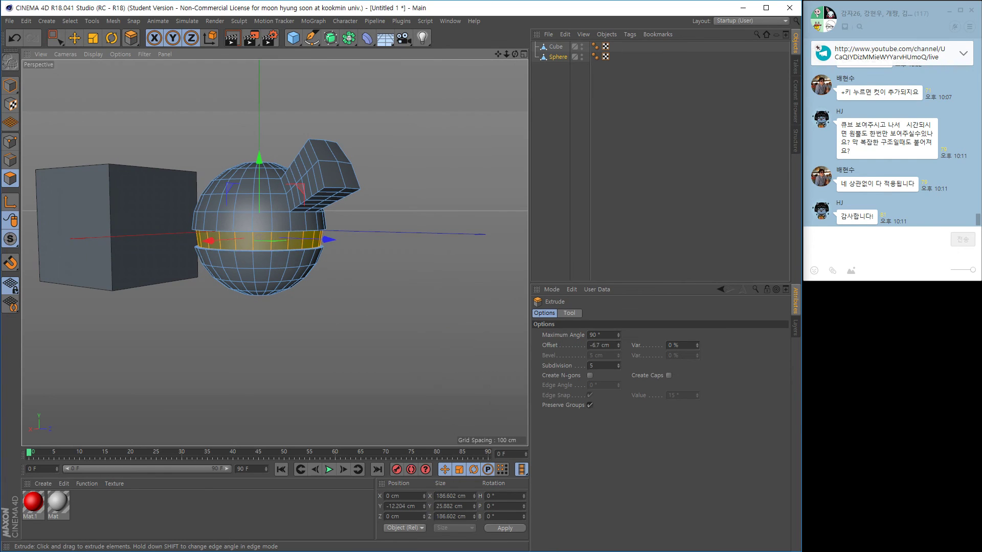
pyautogui.moveTo(431, 306); pyautogui.dragTo(307, 259)
pyautogui.keyDown('alt'); pyautogui.moveTo(286, 252); pyautogui.dragTo(327, 256, button='right'); pyautogui.keyUp('alt')
pyautogui.keyDown('alt'); pyautogui.moveTo(322, 258); pyautogui.dragTo(293, 278); pyautogui.keyUp('alt')
# Return to Model mode and shift the sphere slightly to about X 3.1, Y 2.3, Z -3.6 cm.
pyautogui.click(10, 85)
pyautogui.click(75, 39)
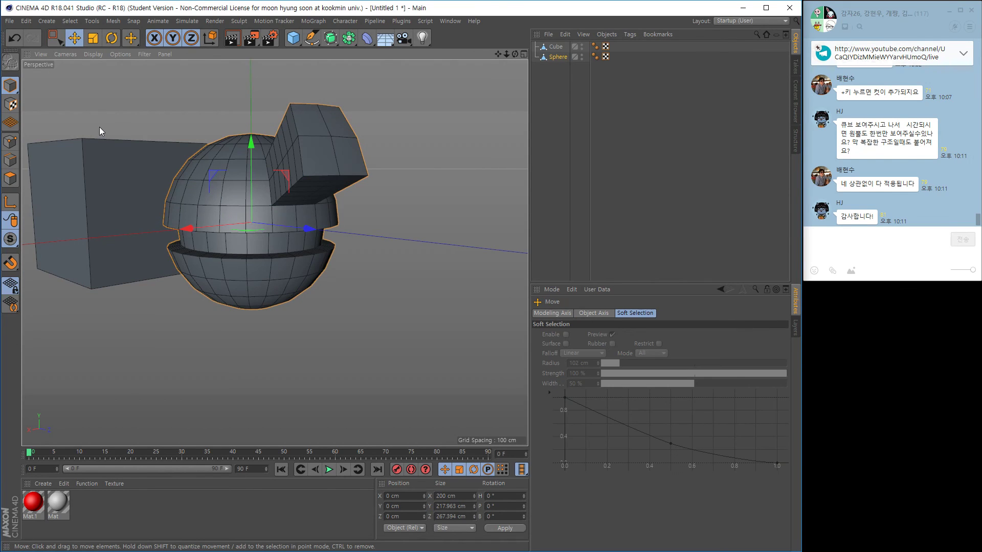
pyautogui.moveTo(259, 182); pyautogui.dragTo(255, 180)
pyautogui.keyDown('alt'); pyautogui.moveTo(255, 180); pyautogui.dragTo(213, 179, button='right'); pyautogui.keyUp('alt')
pyautogui.keyDown('alt'); pyautogui.moveTo(163, 229); pyautogui.dragTo(177, 239); pyautogui.keyUp('alt')
pyautogui.keyDown('alt'); pyautogui.moveTo(177, 239); pyautogui.dragTo(256, 225, button='middle'); pyautogui.keyUp('alt')
pyautogui.moveTo(255, 225)
pyautogui.keyDown('alt'); pyautogui.mouseDown()
pyautogui.moveTo(252, 252)
pyautogui.moveTo(249, 227)
pyautogui.mouseUp(); pyautogui.keyUp('alt')
pyautogui.keyDown('alt'); pyautogui.moveTo(249, 227); pyautogui.dragTo(224, 235, button='middle'); pyautogui.keyUp('alt')
# Switch the sphere back to Polygon mode and review the available polygon modeling commands.
pyautogui.rightClick(410, 152)
pyautogui.click(354, 167)
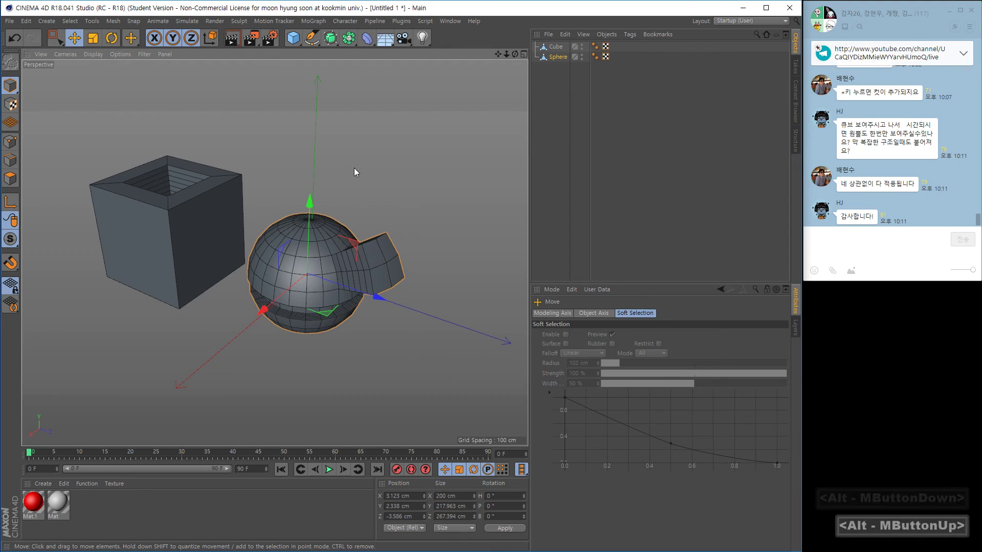
pyautogui.click(13, 178)
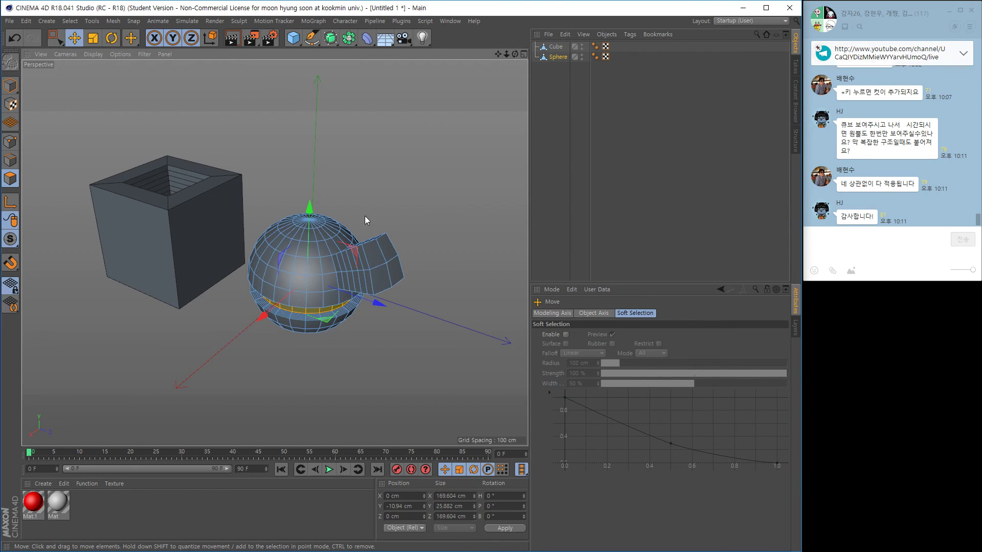
pyautogui.rightClick(392, 220)
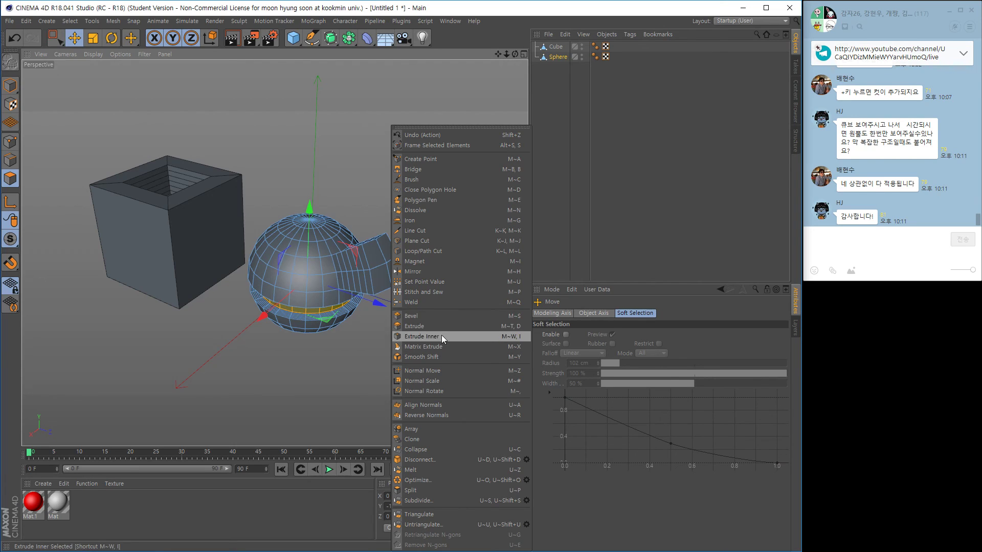
pyautogui.click(323, 176)
pyautogui.keyDown('alt'); pyautogui.moveTo(337, 182); pyautogui.dragTo(349, 198); pyautogui.keyUp('alt')
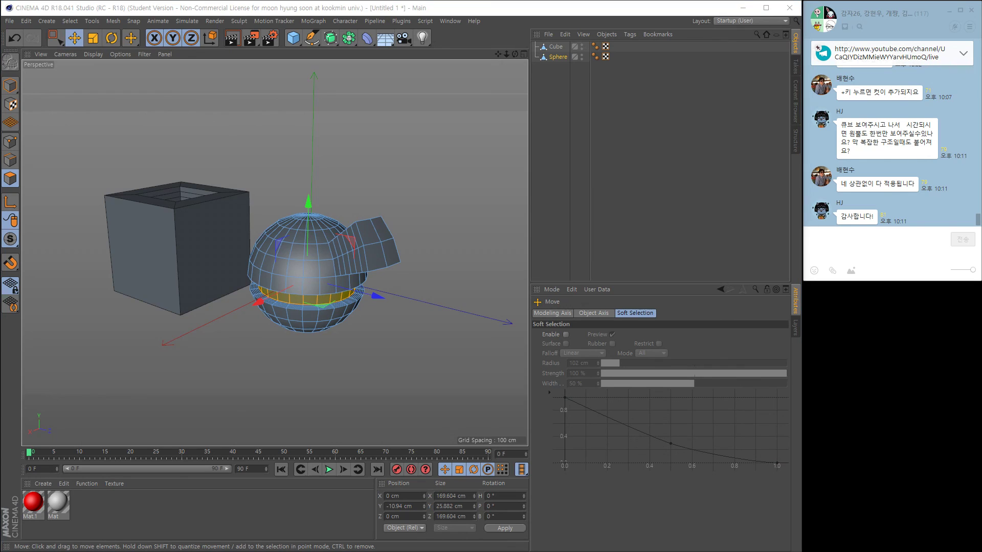
# Switch to the Evernote lesson outline and highlight the Element section covering cuts, Bridge, Stitch and Sew, and Weld.
pyautogui.hotkey('alt', 'Tab')
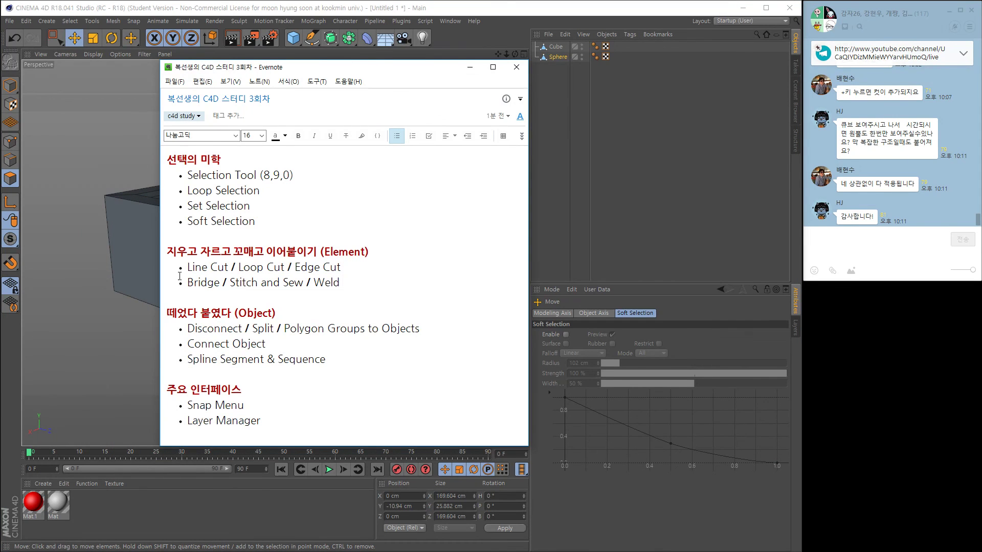
pyautogui.moveTo(340, 282); pyautogui.dragTo(167, 252)
pyautogui.click(346, 285)
# Highlight the outline's Object section and the following interface section through Layer Manager.
pyautogui.moveTo(232, 313); pyautogui.dragTo(277, 314)
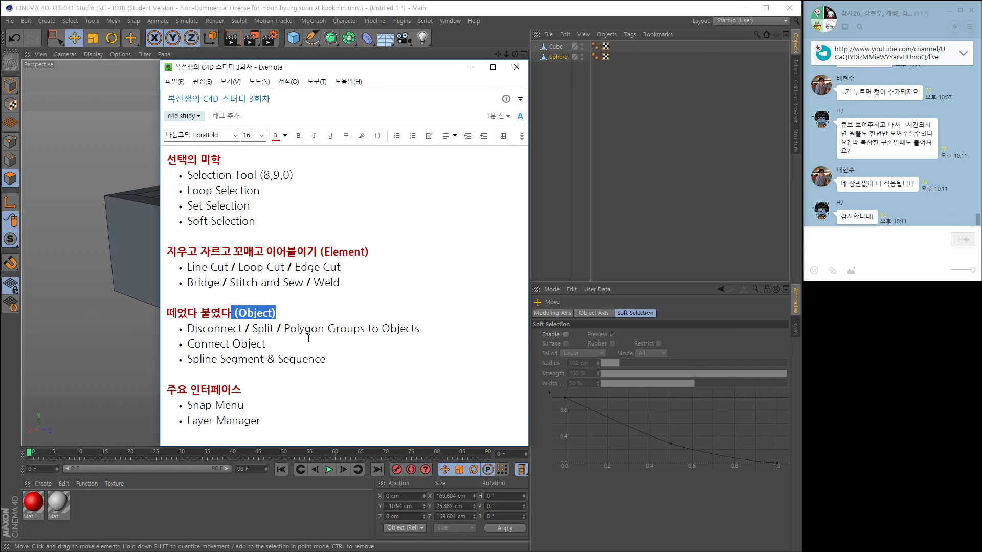
pyautogui.click(305, 339)
pyautogui.moveTo(173, 310)
pyautogui.mouseDown()
pyautogui.moveTo(335, 361)
pyautogui.moveTo(174, 313)
pyautogui.mouseUp()
pyautogui.click(335, 364)
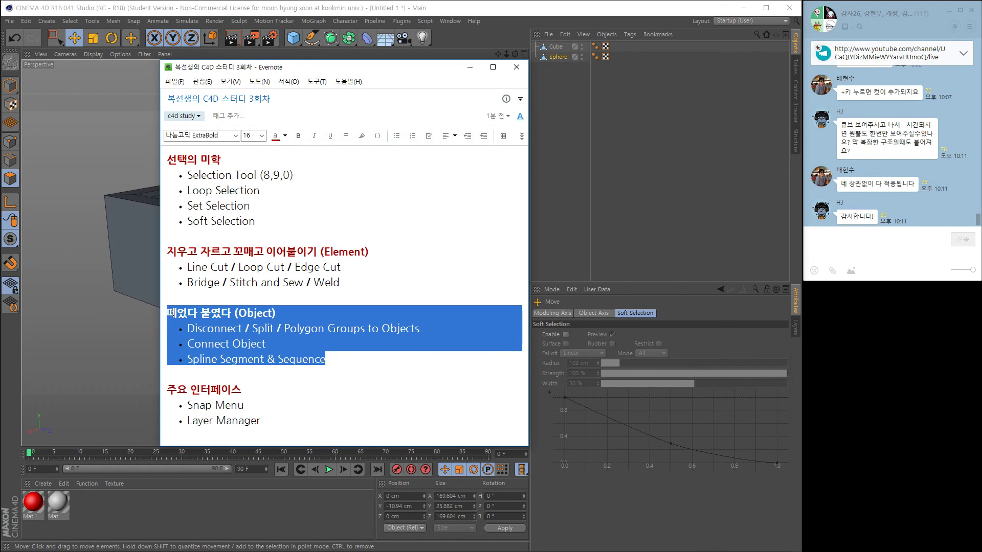
pyautogui.click(332, 367)
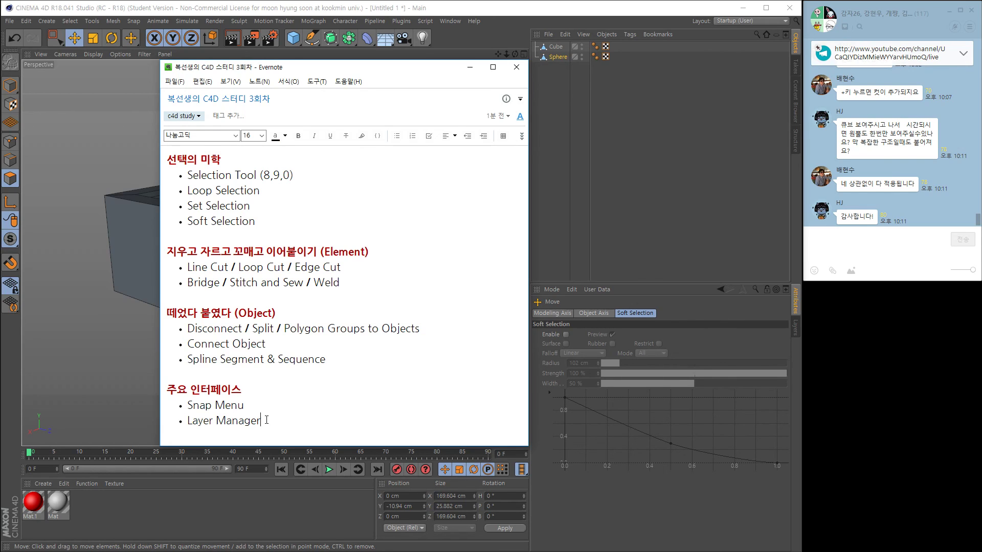
pyautogui.moveTo(261, 420); pyautogui.dragTo(167, 312)
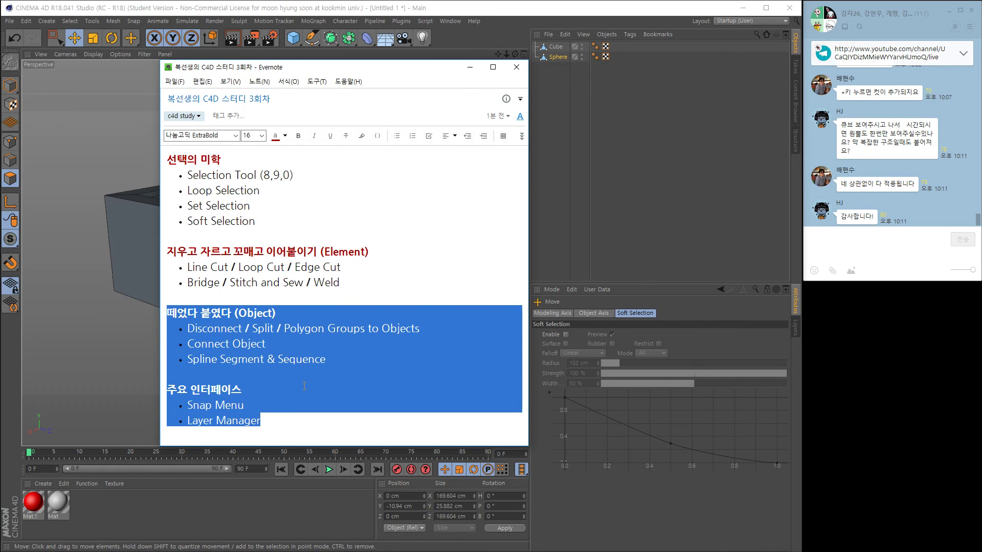